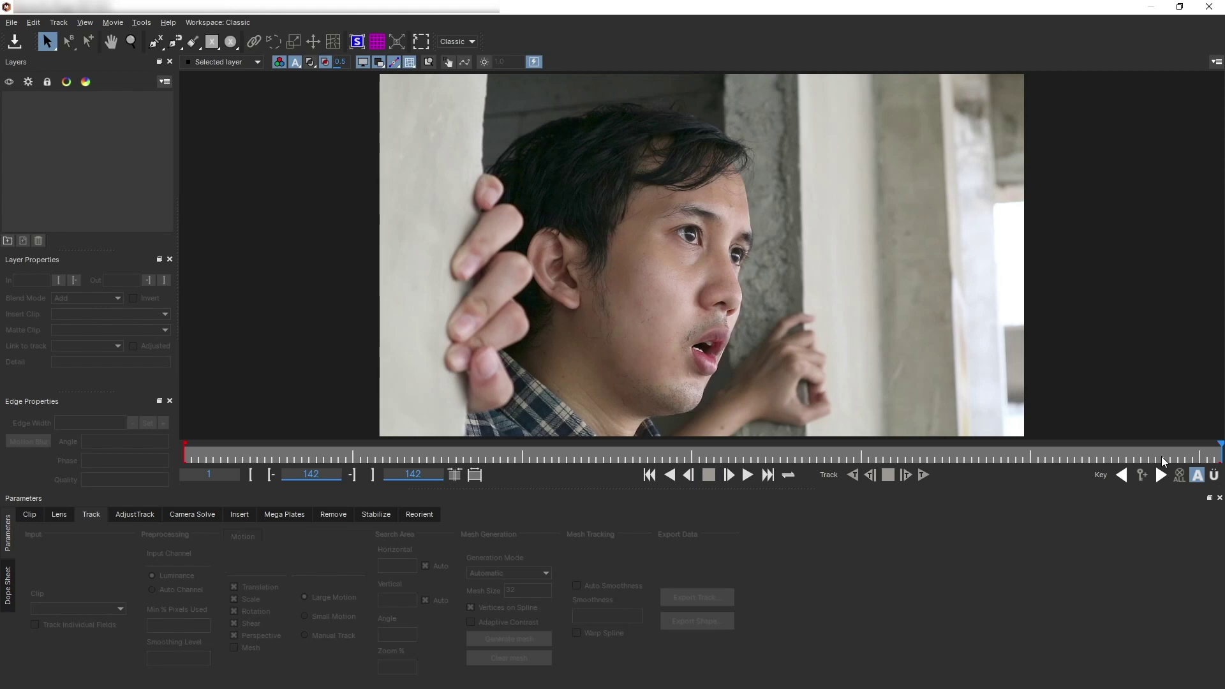
- Draw a closed X-spline around the man's hair, facial profile, neck and shirt collar on frame 1
{"action": "left_click", "coordinate": [154, 43]}
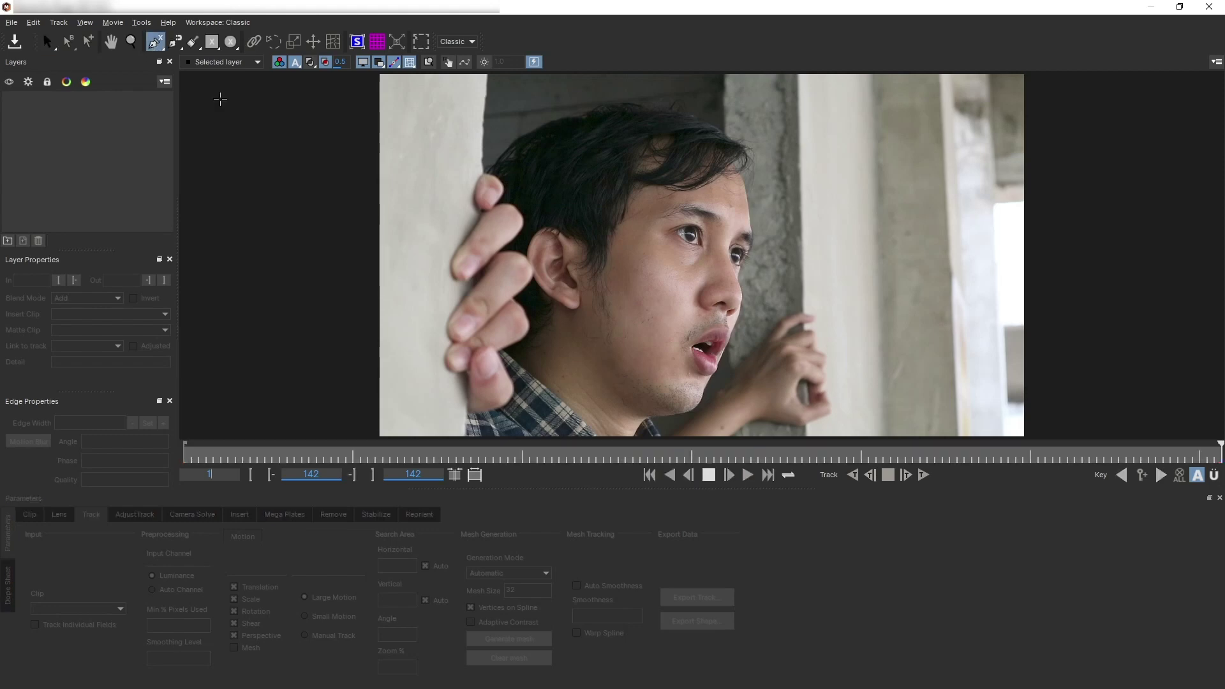
{"action": "left_click", "coordinate": [514, 152]}
{"action": "left_click", "coordinate": [583, 115]}
{"action": "left_click", "coordinate": [704, 129]}
{"action": "left_click", "coordinate": [742, 177]}
{"action": "left_click", "coordinate": [750, 236]}
{"action": "left_click", "coordinate": [731, 245]}
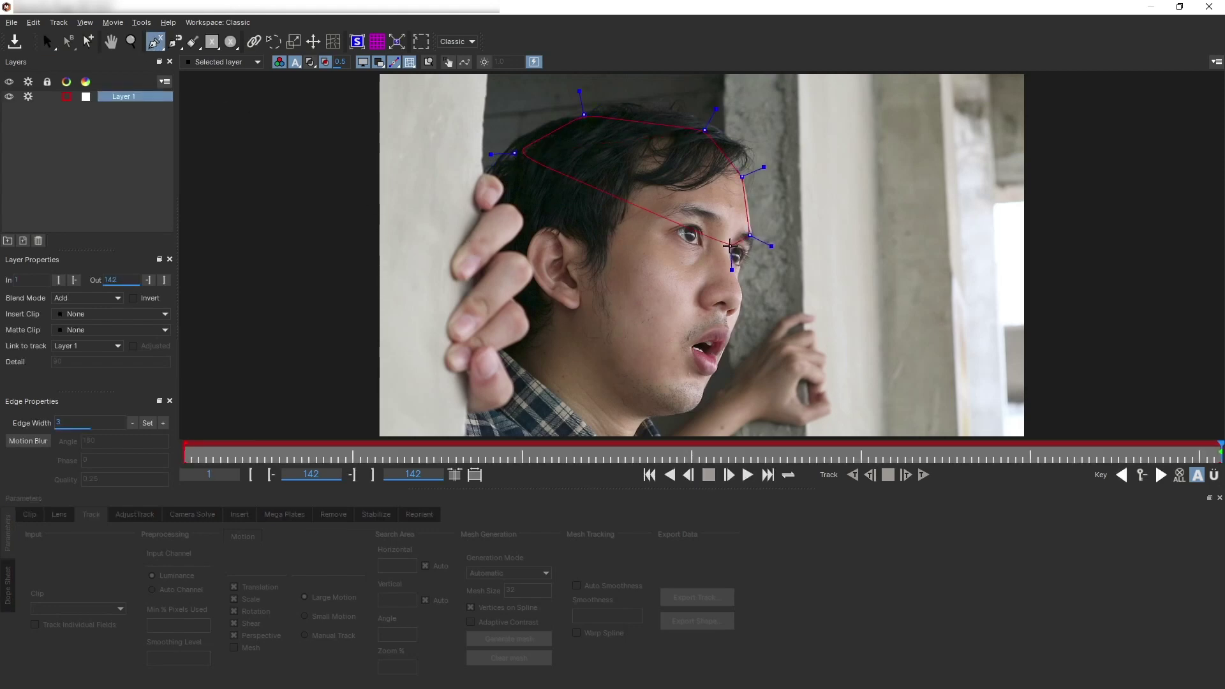
{"action": "left_click", "coordinate": [733, 270]}
{"action": "left_click", "coordinate": [744, 302]}
{"action": "left_click", "coordinate": [728, 317]}
{"action": "left_click", "coordinate": [540, 273]}
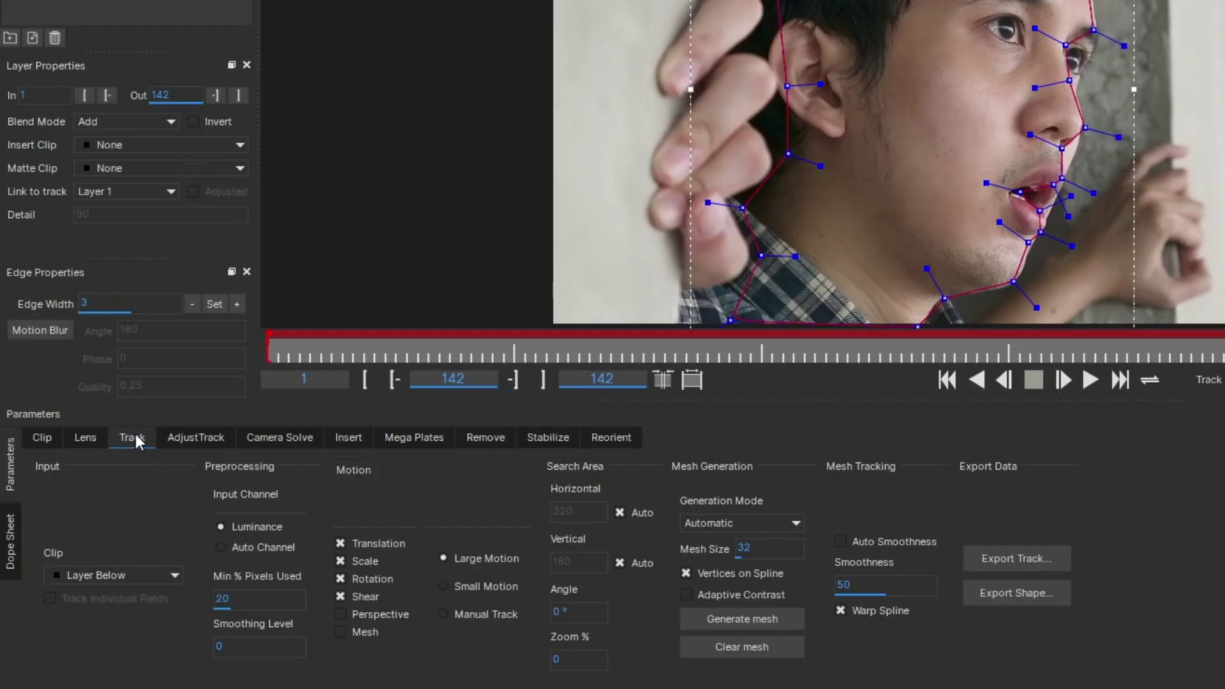
- Enable Perspective and Mesh motion tracking, and generate a mesh in Uniform mode with mesh size 70
{"action": "left_click", "coordinate": [340, 615]}
{"action": "left_click", "coordinate": [340, 633]}
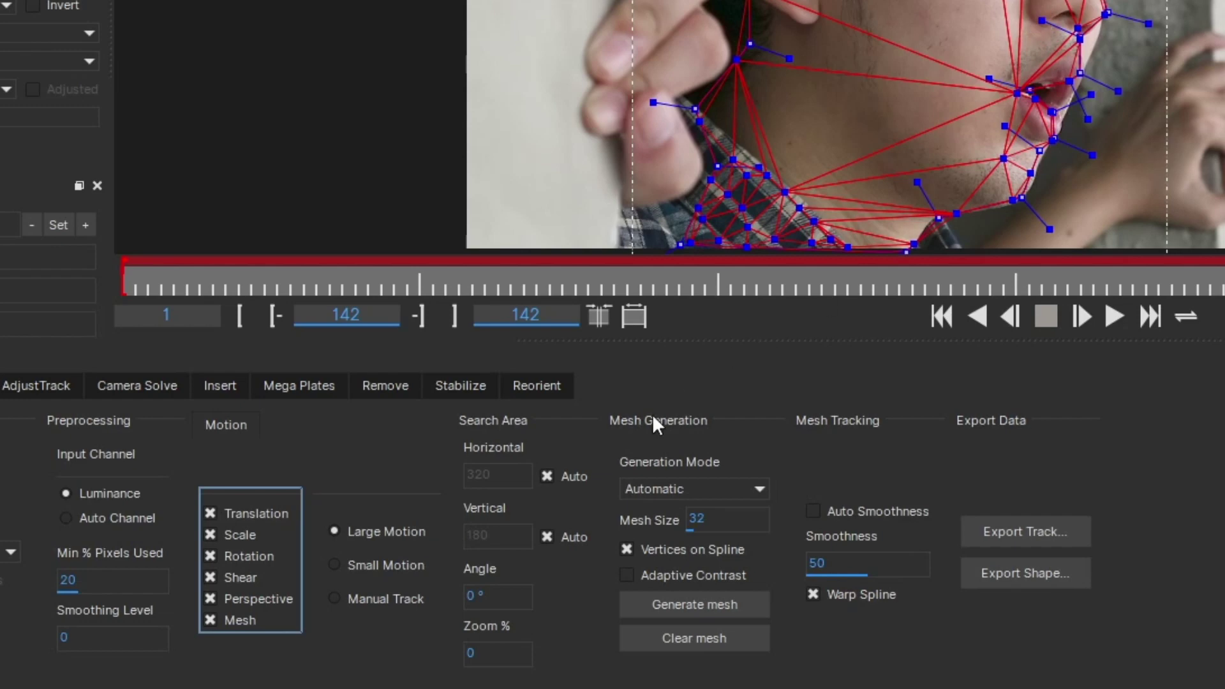
{"action": "left_click", "coordinate": [673, 488]}
{"action": "left_click", "coordinate": [676, 522]}
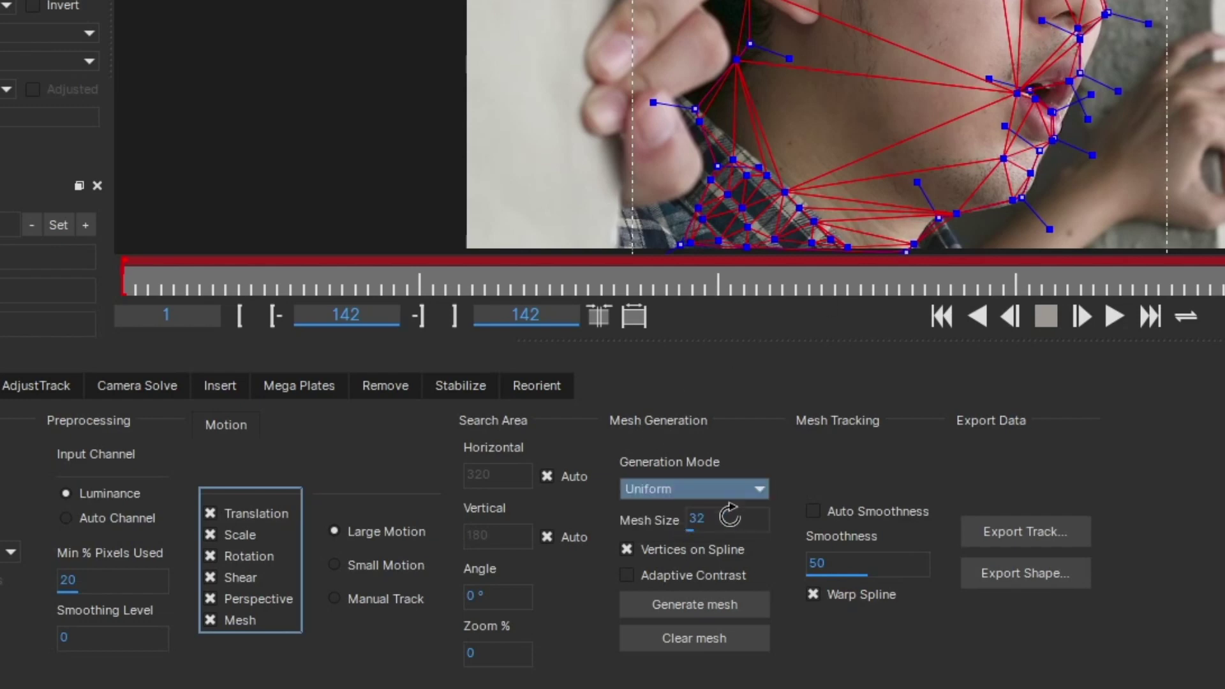
{"action": "type", "text": "70"}
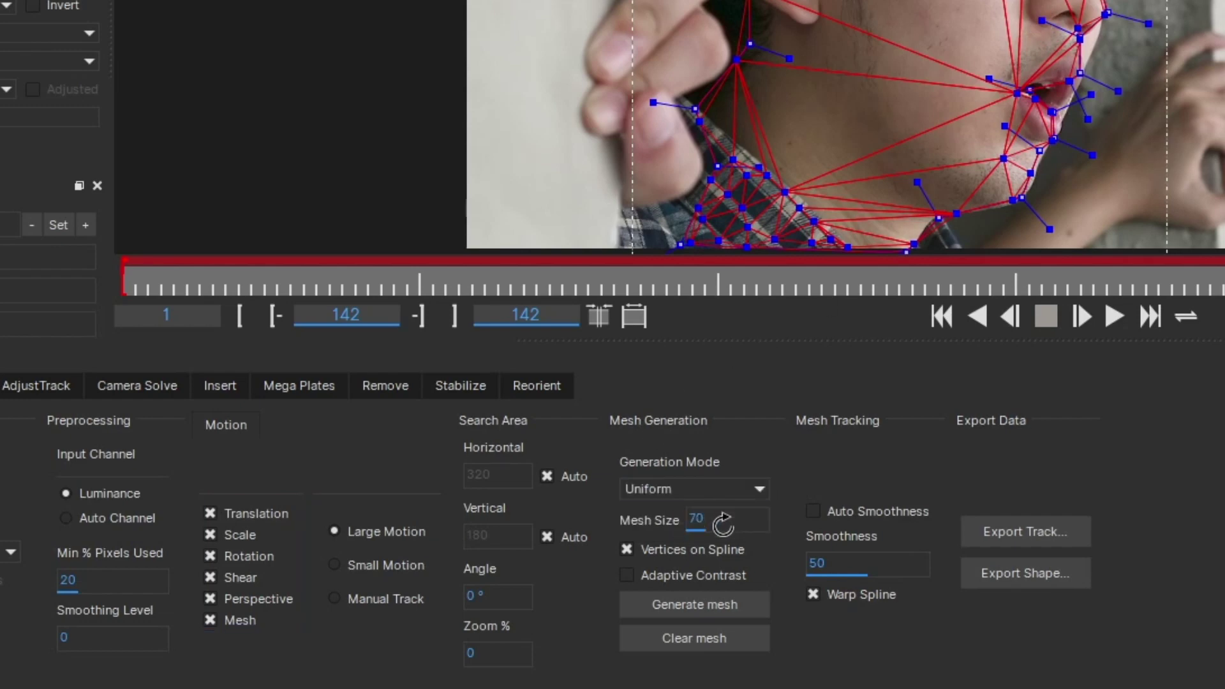
{"action": "left_click", "coordinate": [714, 603]}
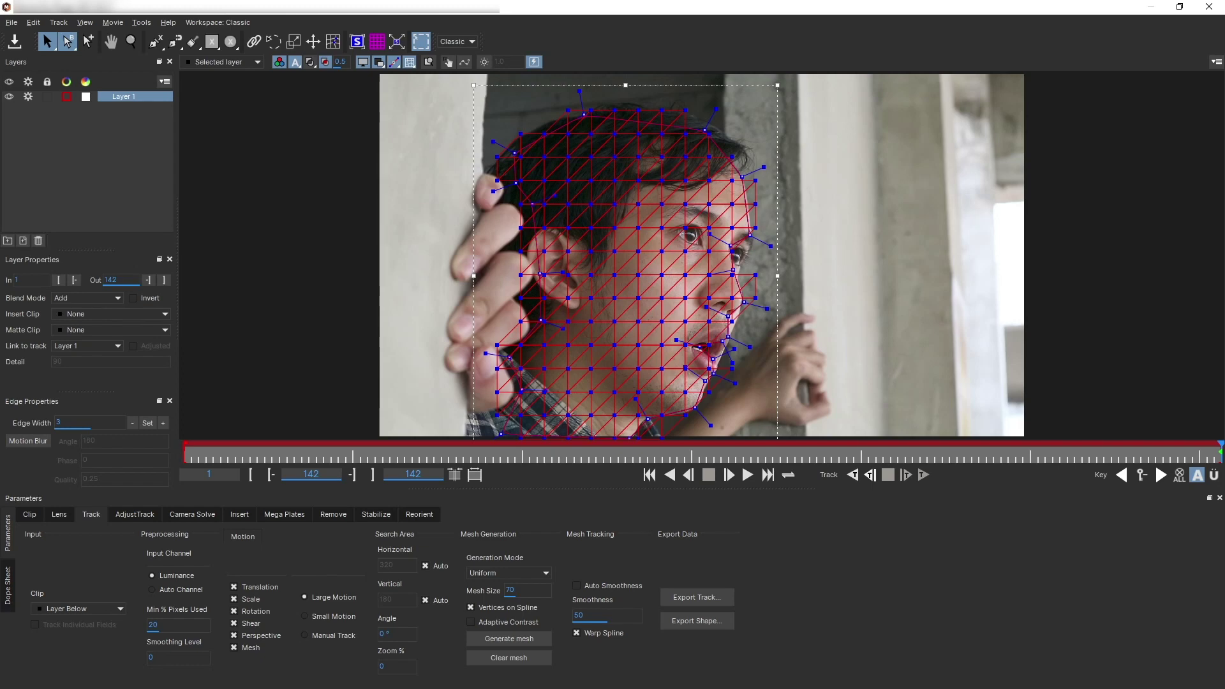
- Edit the mesh around the nearer eye, adding vertices below its outer corner and along the eyebrow and removing the vertex on the eye
{"action": "scroll", "coordinate": [692, 237], "scroll_direction": "up", "scroll_amount": 6}
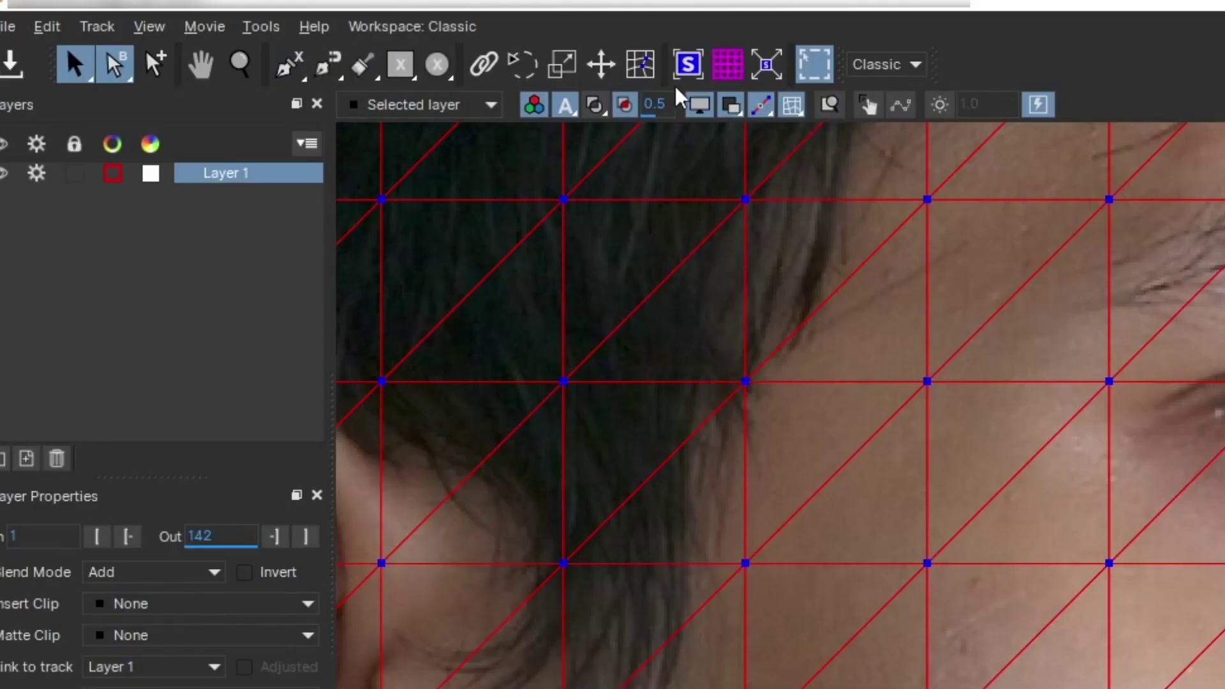
{"action": "left_click", "coordinate": [333, 41]}
{"action": "left_click", "coordinate": [447, 41]}
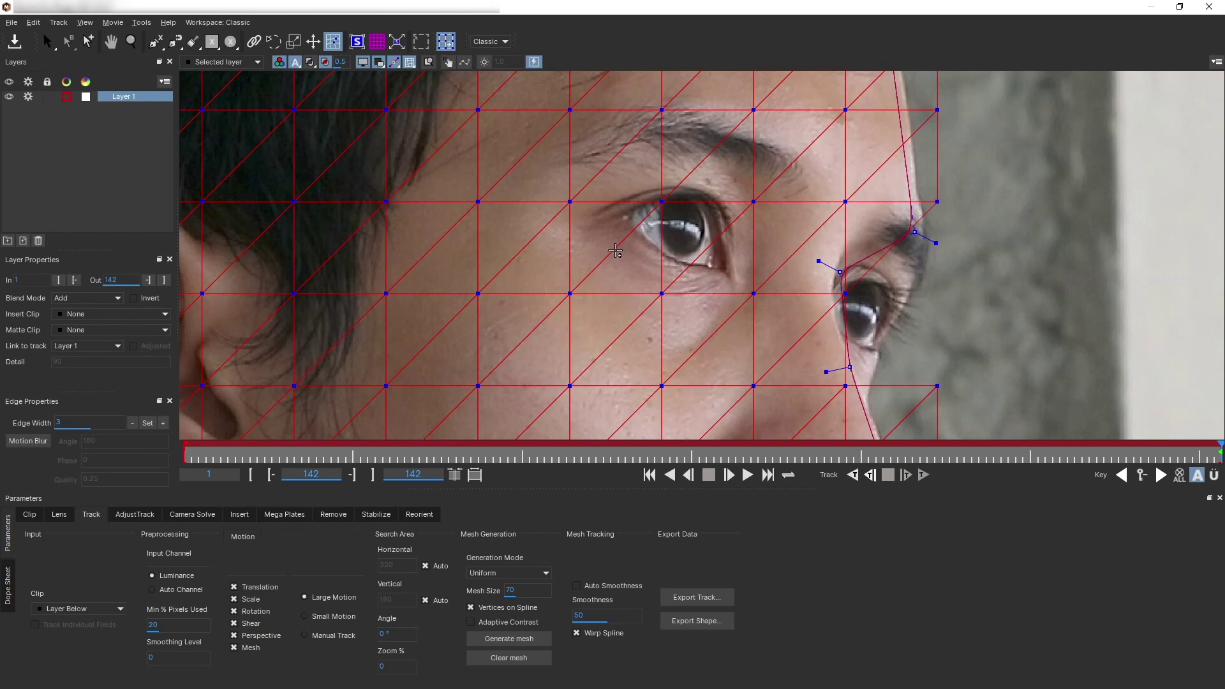
{"action": "left_click", "coordinate": [607, 256]}
{"action": "left_click", "coordinate": [661, 150]}
{"action": "left_click", "coordinate": [707, 156]}
{"action": "left_click", "coordinate": [661, 201]}
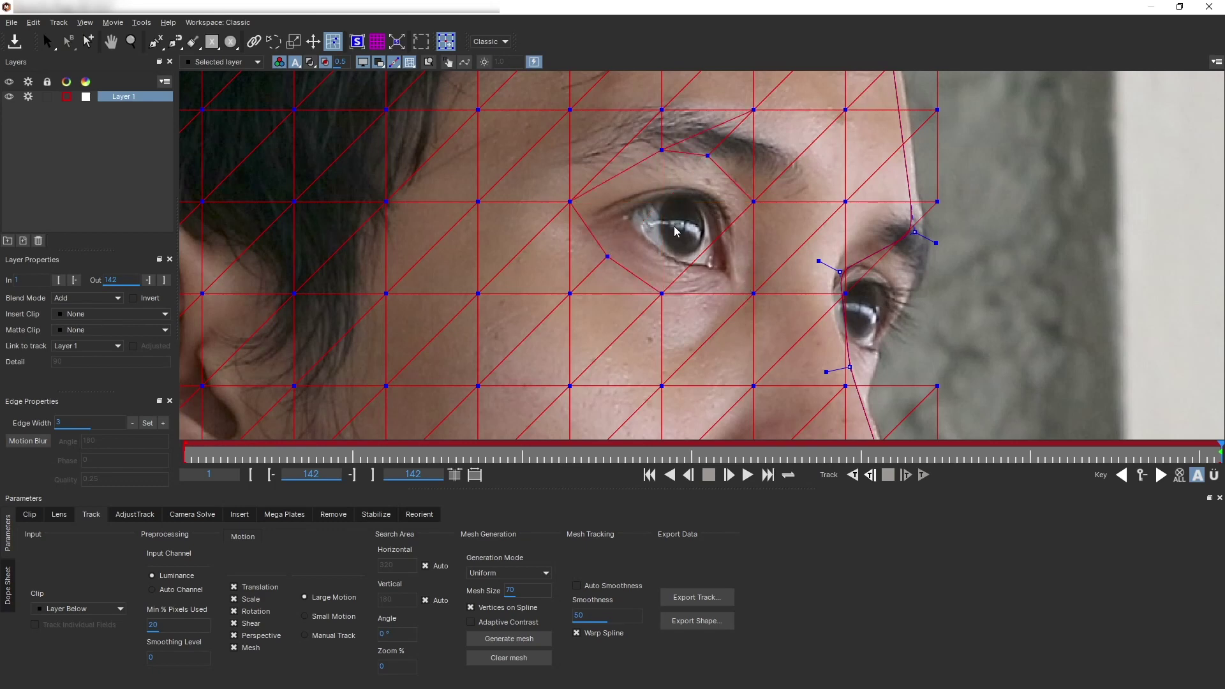
{"action": "left_click_drag", "start_coordinate": [607, 257], "coordinate": [604, 259]}
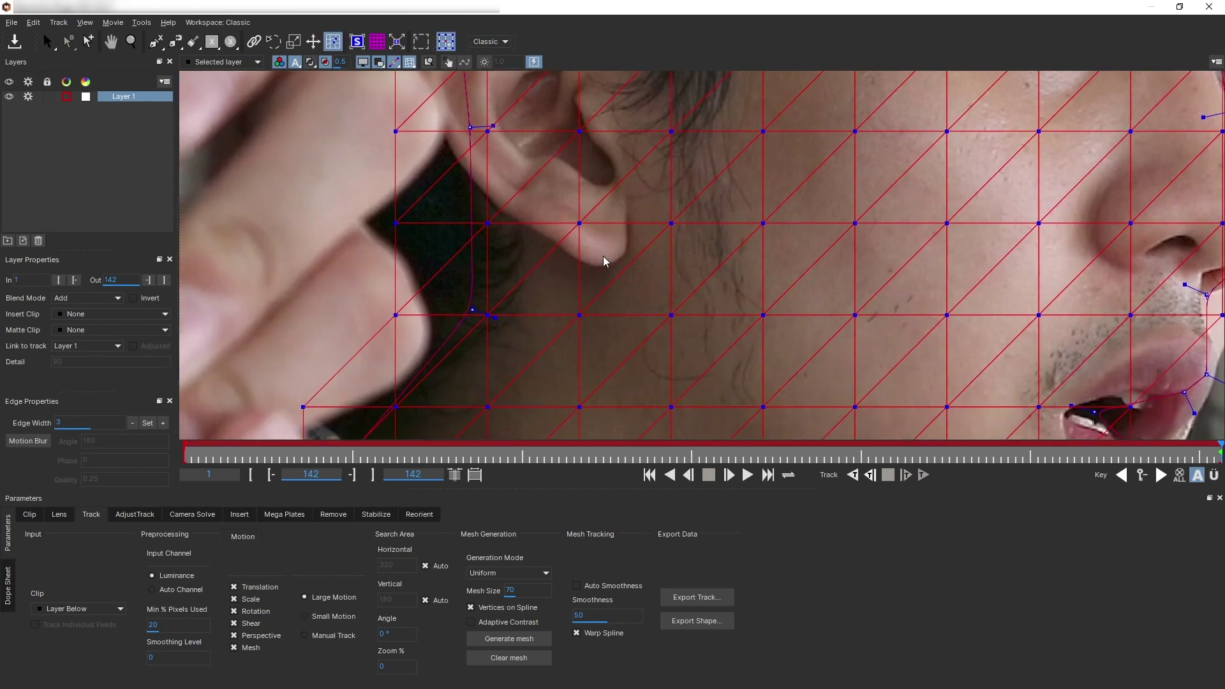
- Move the nearby mesh vertices onto the earlobe and add extra vertices along its lower edge
{"action": "left_click_drag", "start_coordinate": [580, 224], "coordinate": [585, 218]}
{"action": "left_click_drag", "start_coordinate": [547, 257], "coordinate": [577, 267]}
{"action": "left_click_drag", "start_coordinate": [488, 223], "coordinate": [498, 208]}
{"action": "left_click", "coordinate": [610, 263]}
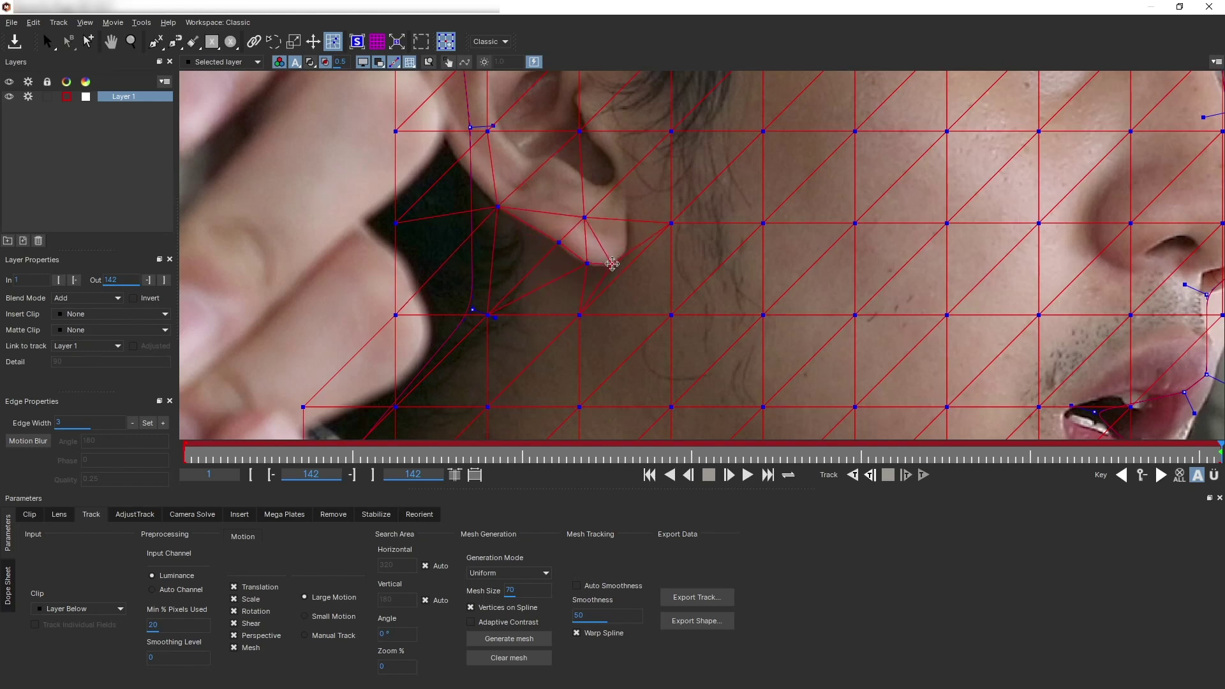
- Add and adjust mesh vertices along the ear's outer rim, upper curve and front edge
{"action": "left_click_drag", "start_coordinate": [459, 160], "coordinate": [560, 303]}
{"action": "left_click", "coordinate": [559, 303]}
{"action": "left_click", "coordinate": [546, 274]}
{"action": "left_click", "coordinate": [522, 181]}
{"action": "left_click", "coordinate": [536, 235]}
{"action": "left_click_drag", "start_coordinate": [537, 236], "coordinate": [548, 291]}
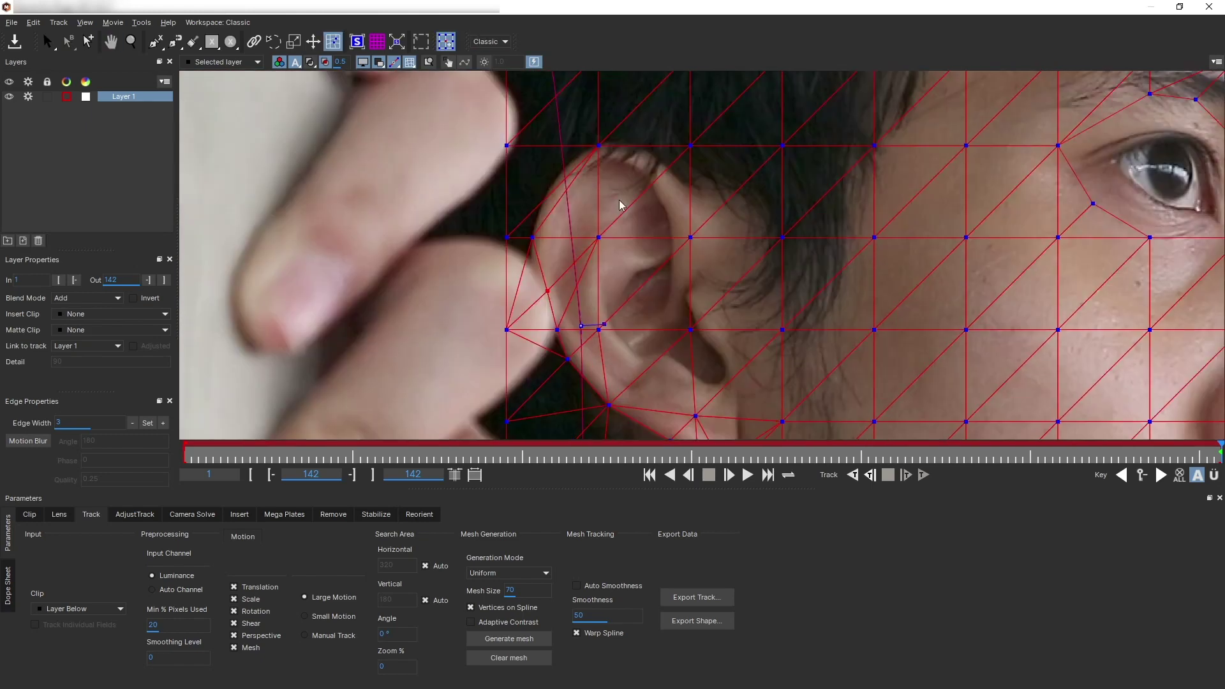
{"action": "left_click", "coordinate": [662, 175]}
{"action": "left_click_drag", "start_coordinate": [696, 319], "coordinate": [673, 222]}
{"action": "left_click_drag", "start_coordinate": [747, 274], "coordinate": [724, 312]}
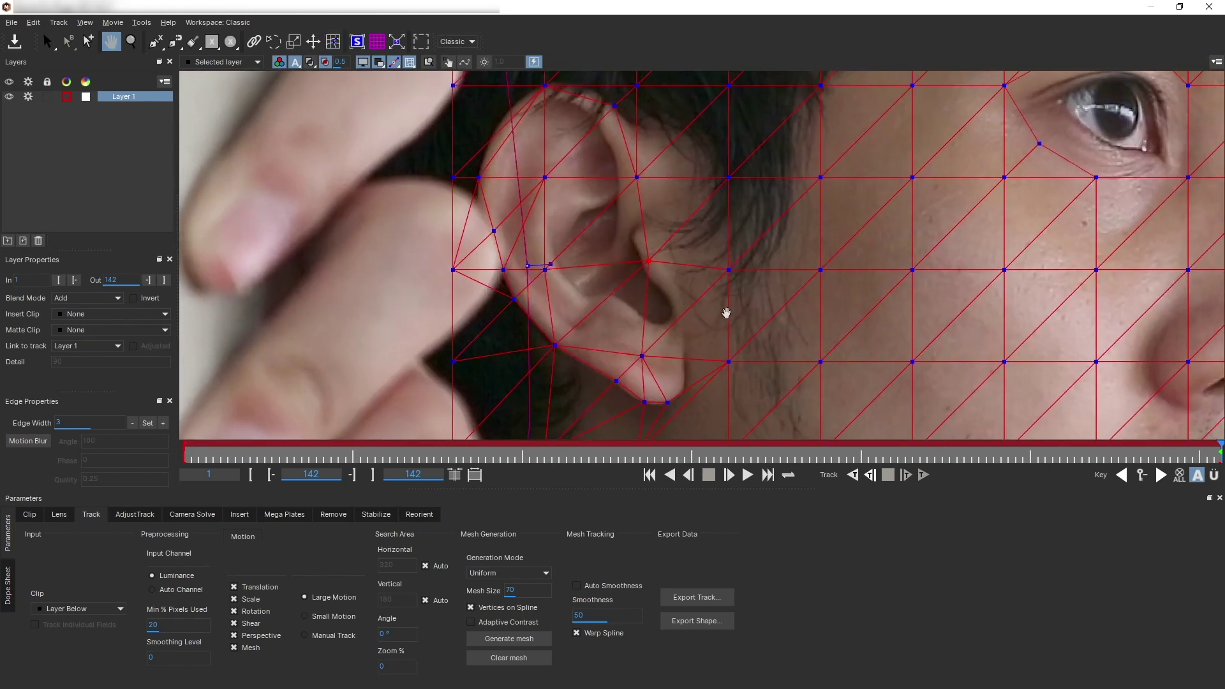
- Add mesh vertices around the wing of the nose and along the base of the nostril
{"action": "left_click_drag", "start_coordinate": [890, 305], "coordinate": [480, 214]}
{"action": "left_click", "coordinate": [626, 318]}
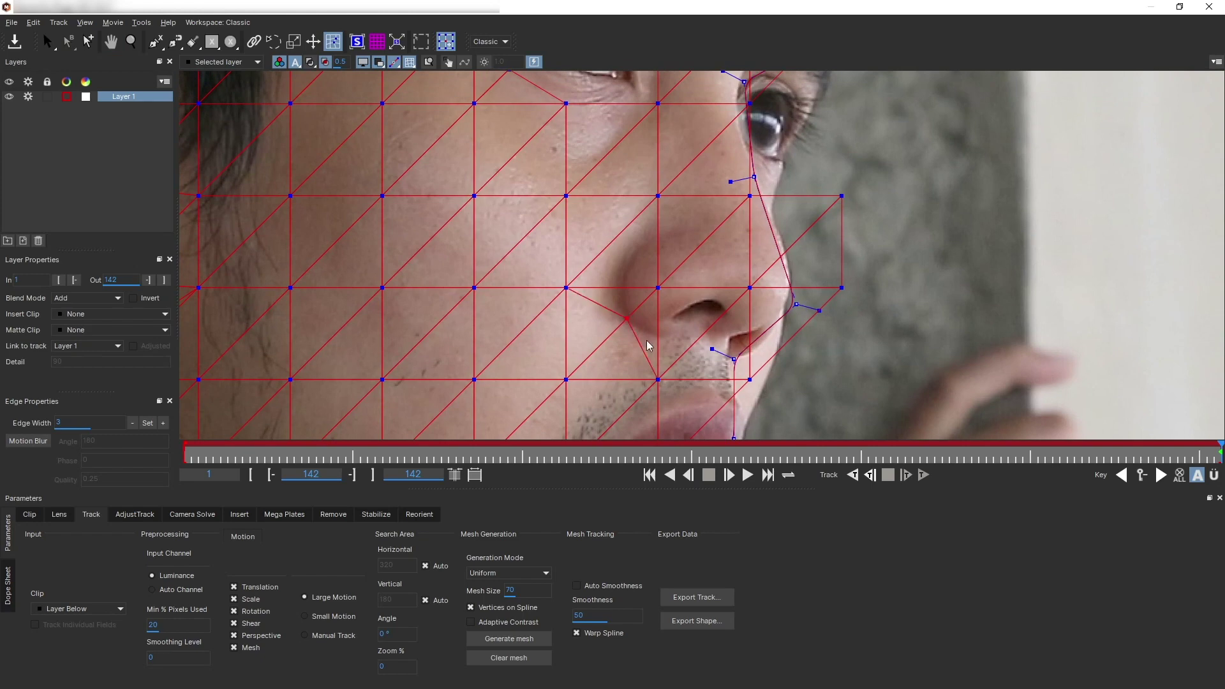
{"action": "left_click", "coordinate": [657, 331]}
{"action": "left_click", "coordinate": [708, 332]}
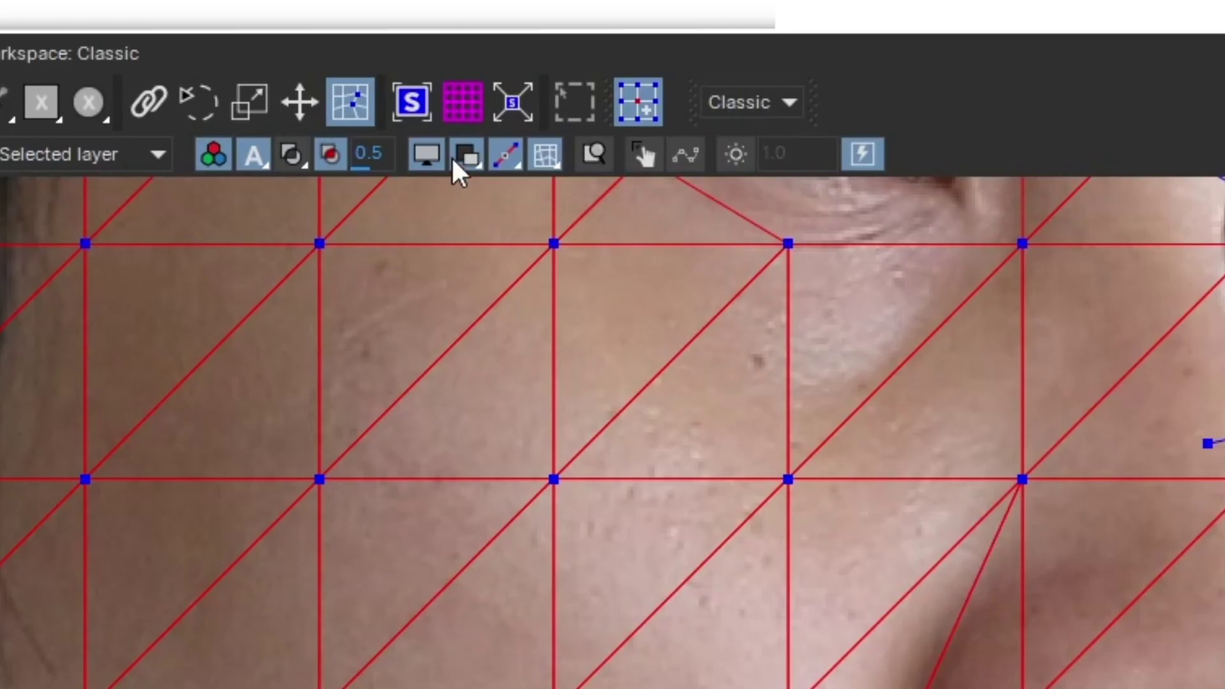
- Hide the spline overlay and add mesh vertices along the nose tip and bridge contour
{"action": "left_click", "coordinate": [376, 63]}
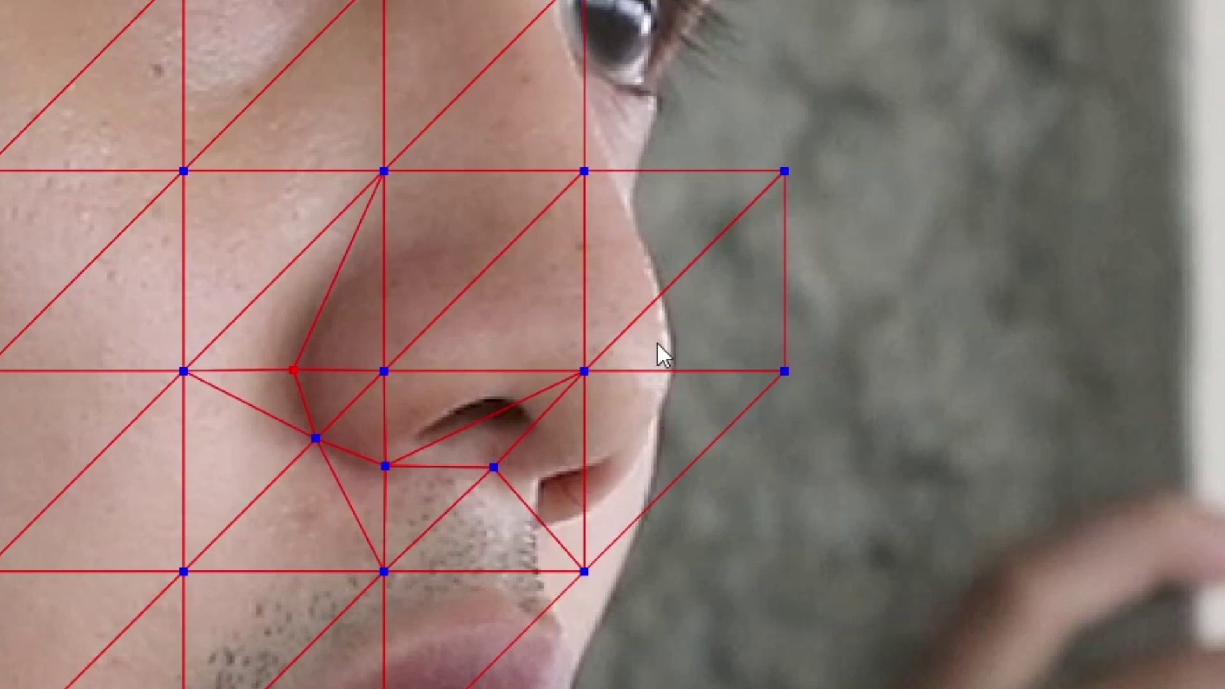
{"action": "left_click", "coordinate": [671, 371]}
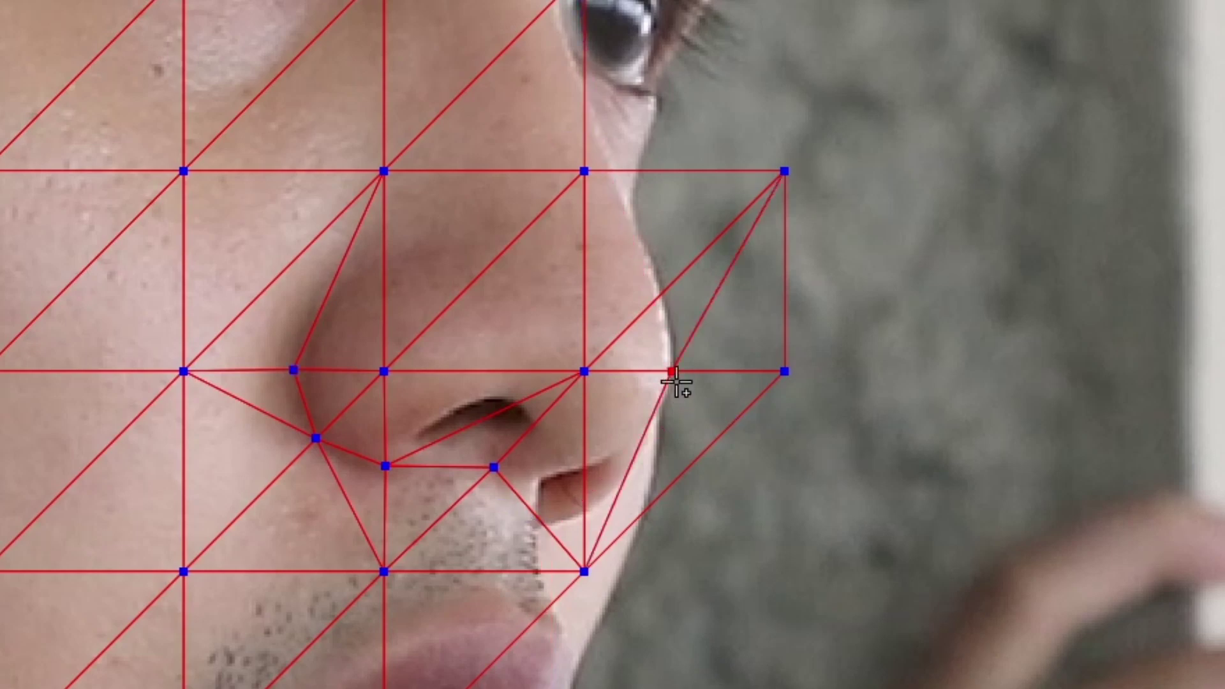
{"action": "left_click", "coordinate": [641, 248]}
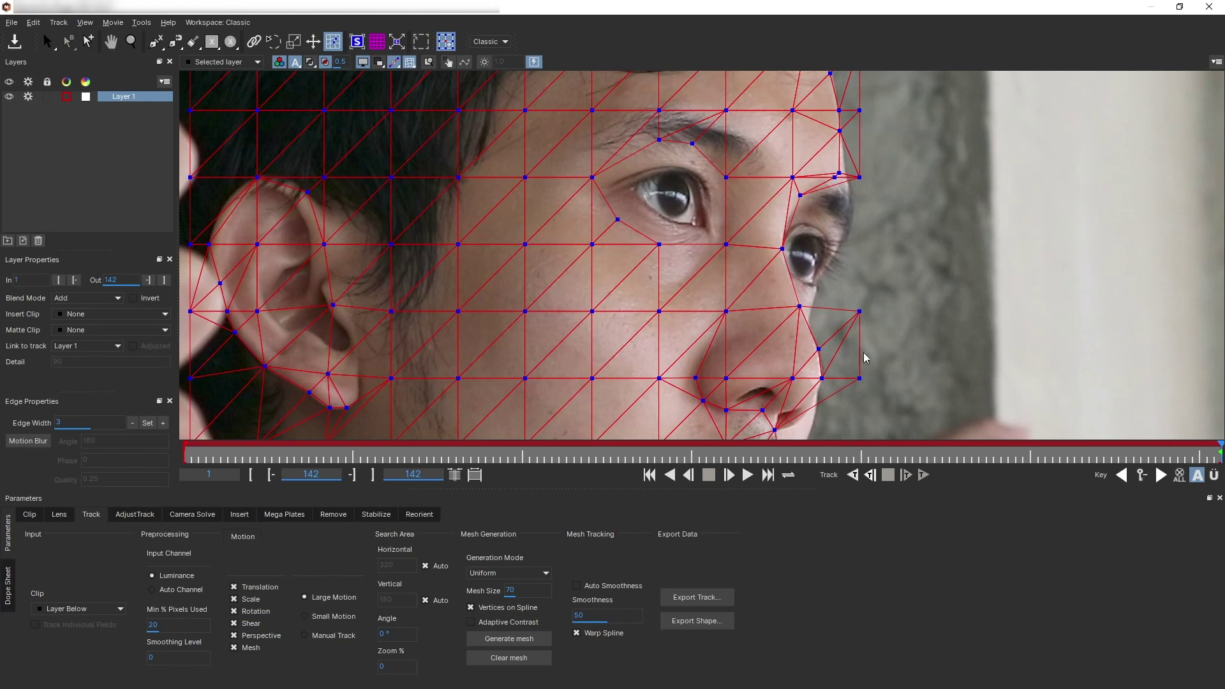
- Try to delete the stray mesh vertices beside the nose tip
{"action": "key", "text": "x"}
{"action": "left_click_drag", "start_coordinate": [877, 368], "coordinate": [879, 356]}
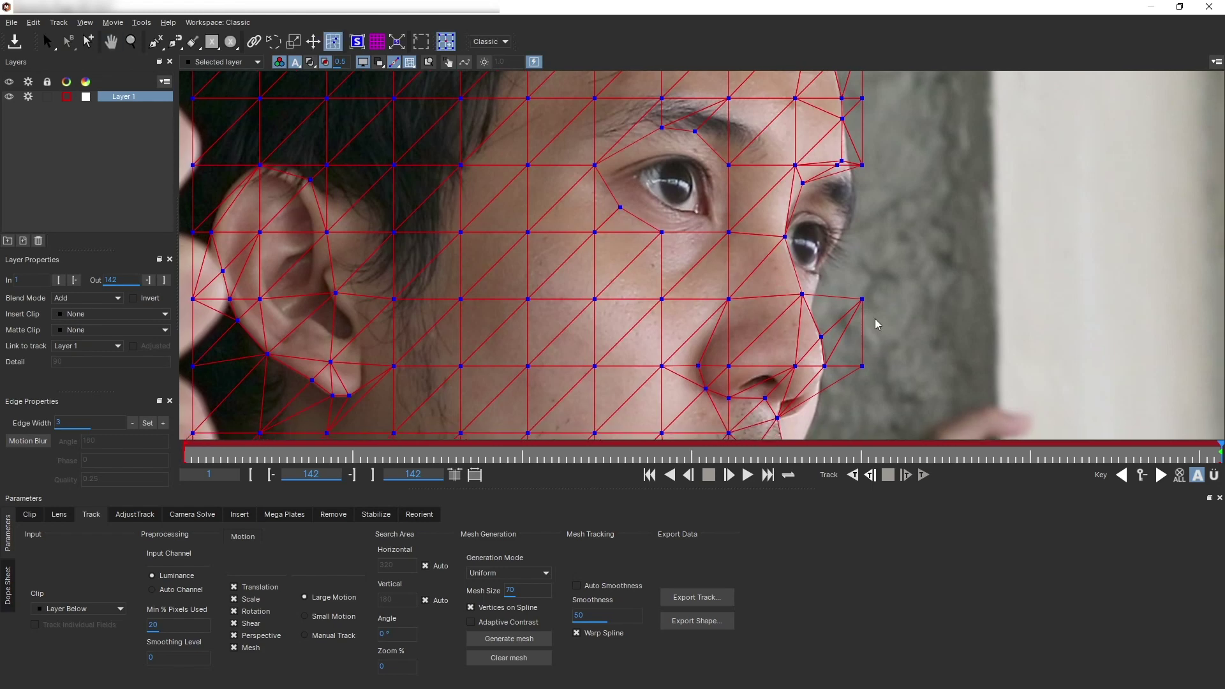
{"action": "key", "text": "x"}
{"action": "left_click_drag", "start_coordinate": [871, 241], "coordinate": [885, 217]}
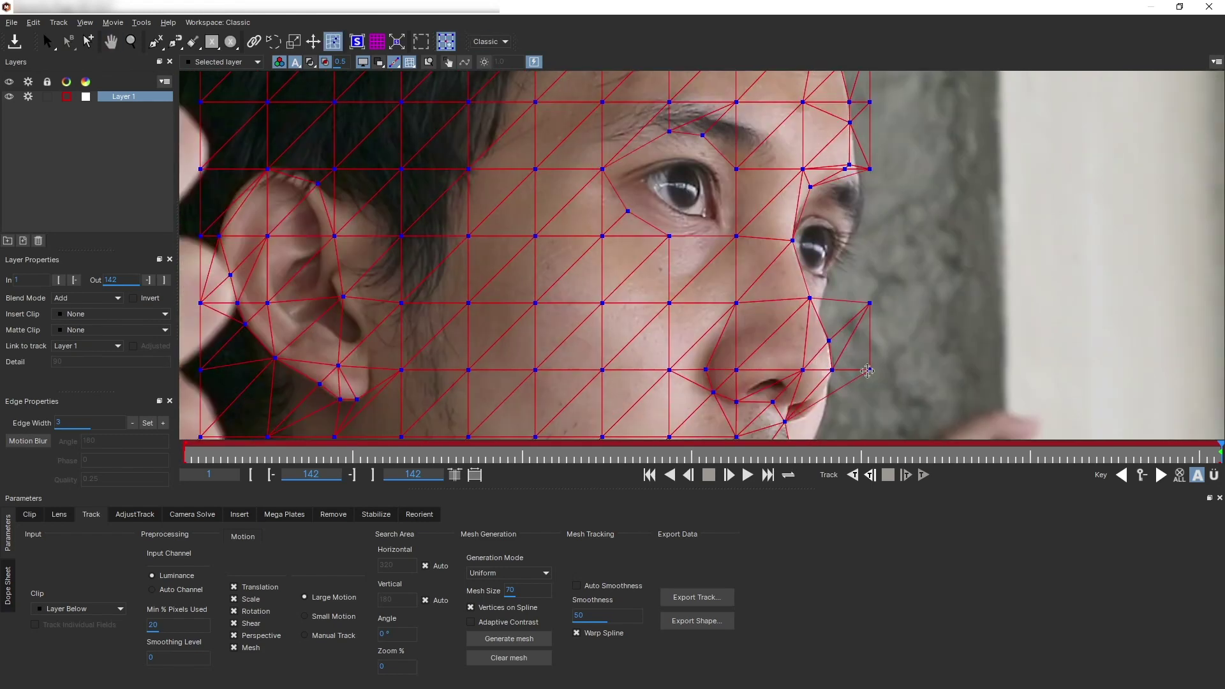
{"action": "left_click_drag", "start_coordinate": [884, 350], "coordinate": [840, 369]}
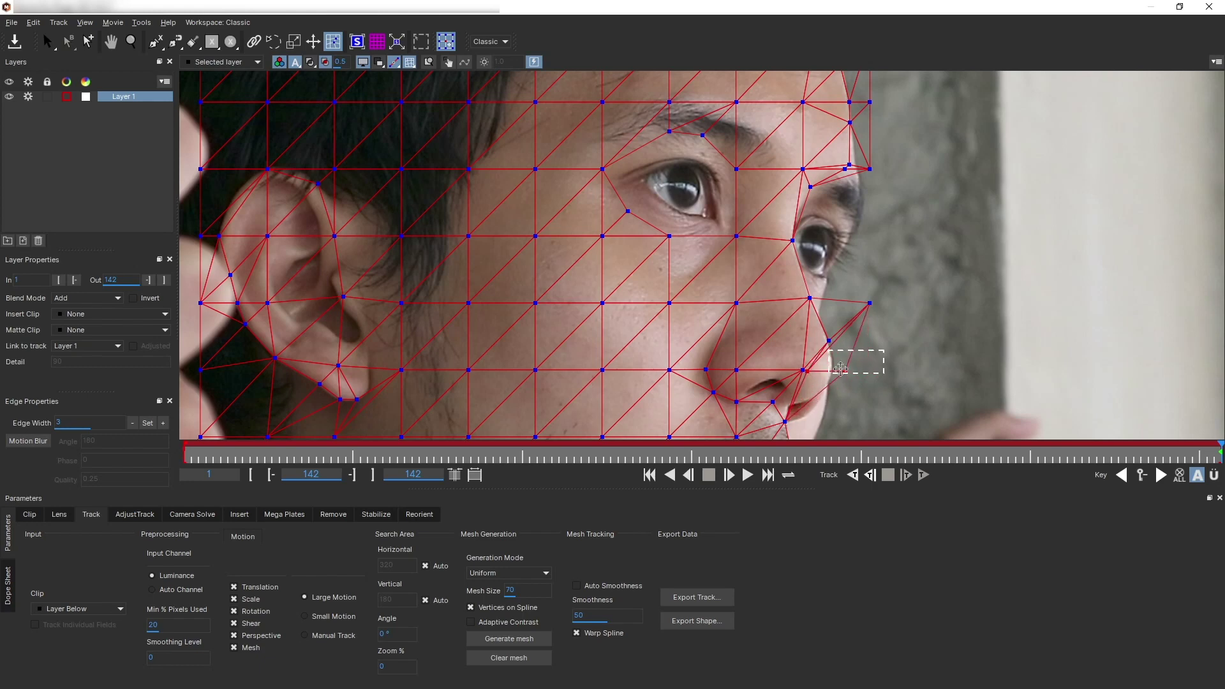
{"action": "key", "text": "ctrl+z"}
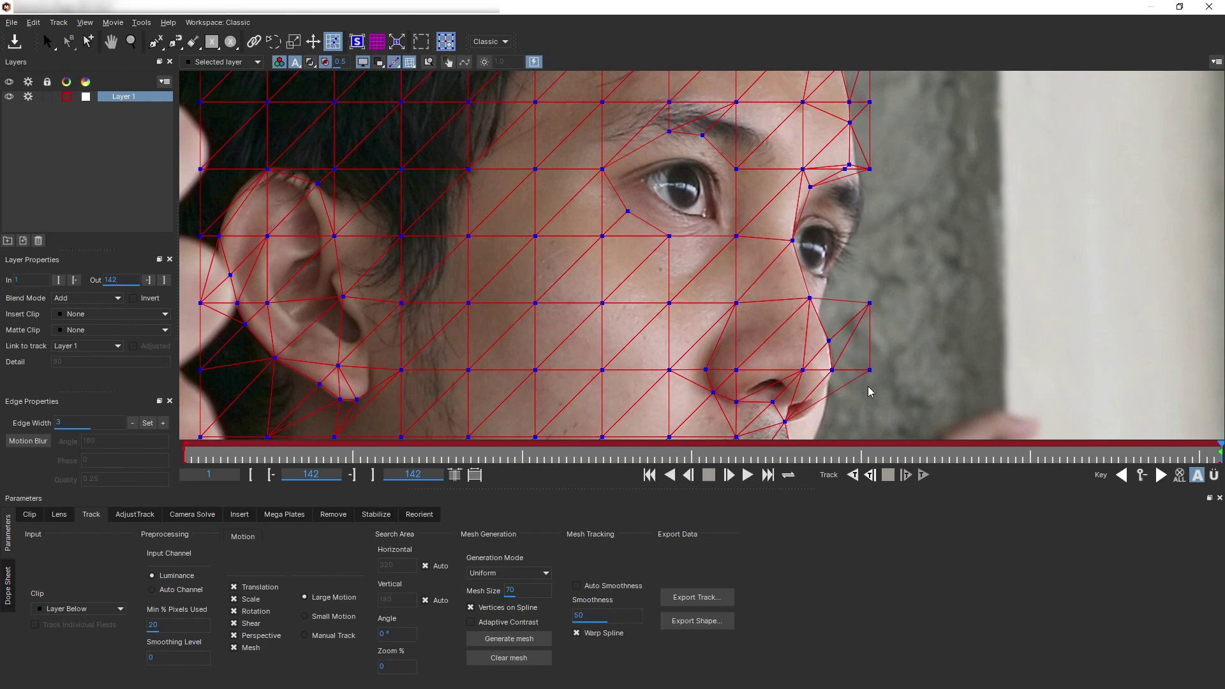
- Show the spline overlay again, return to the Pick tool and hide the mesh overlay
{"action": "left_click_drag", "start_coordinate": [886, 357], "coordinate": [863, 373]}
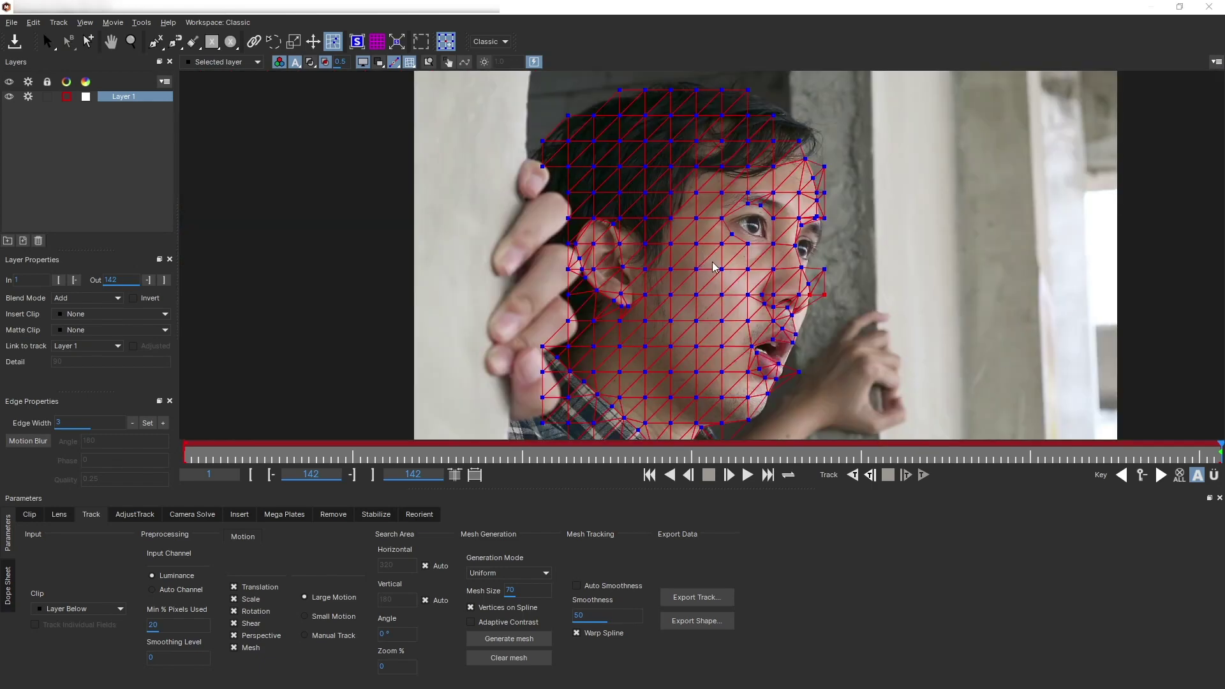
{"action": "left_click", "coordinate": [379, 63]}
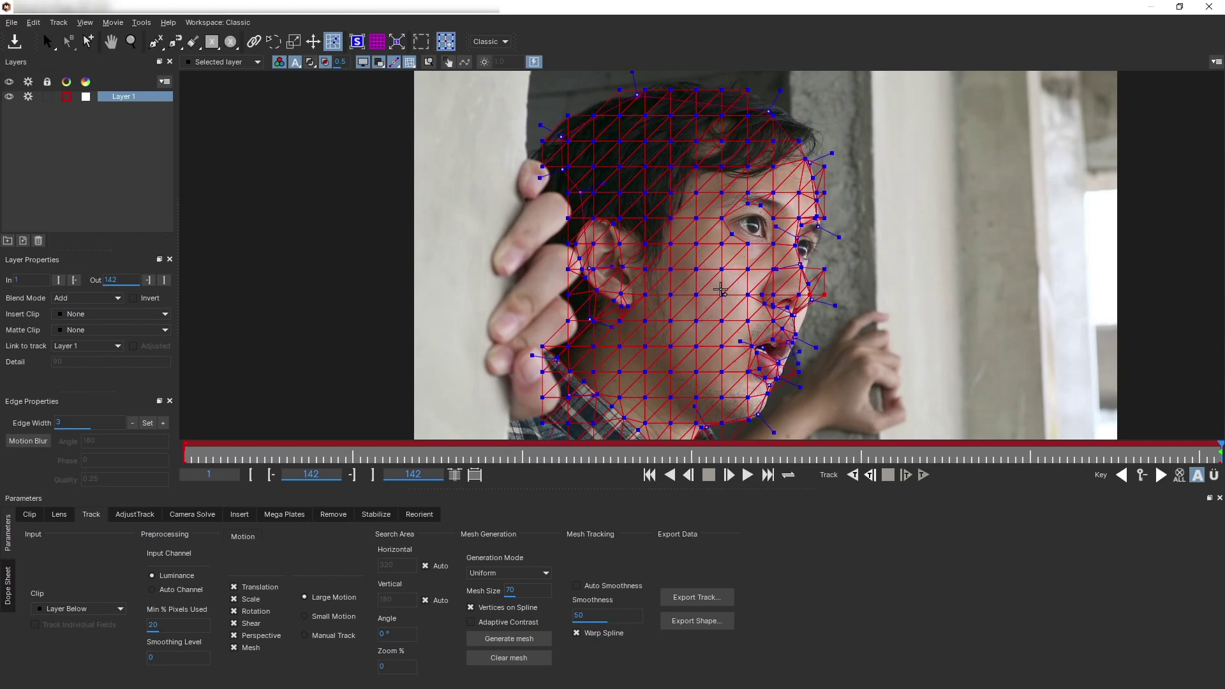
{"action": "key", "text": "ctrl+f"}
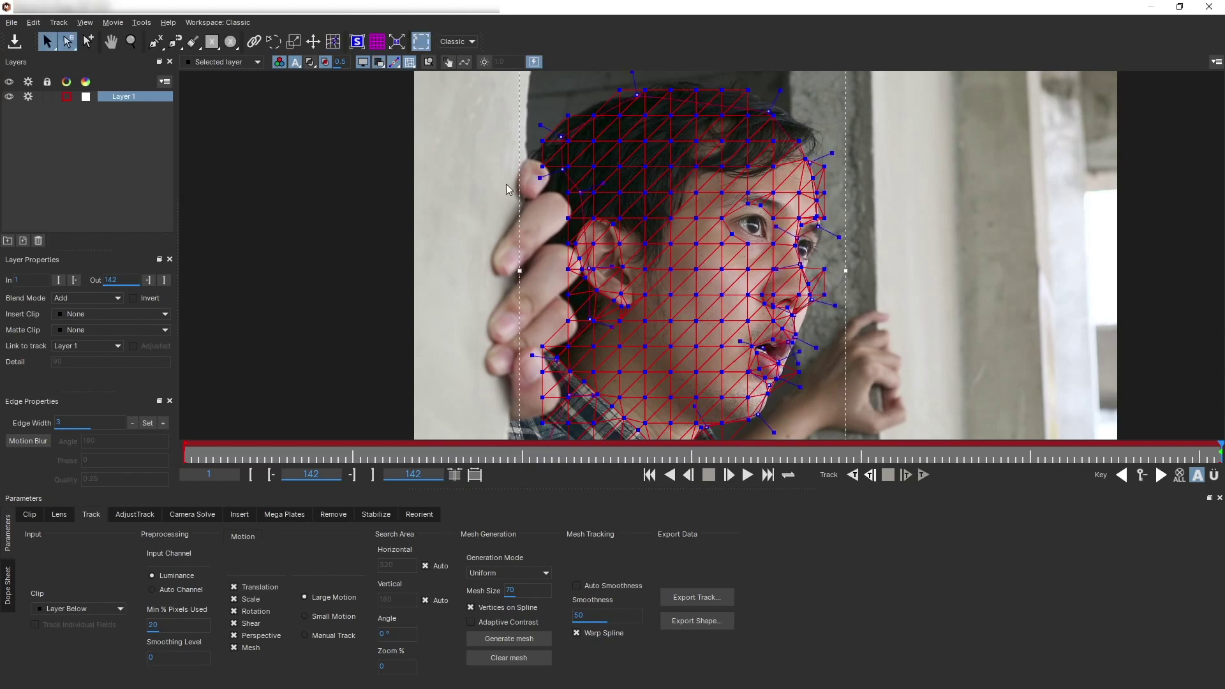
{"action": "left_click", "coordinate": [409, 62]}
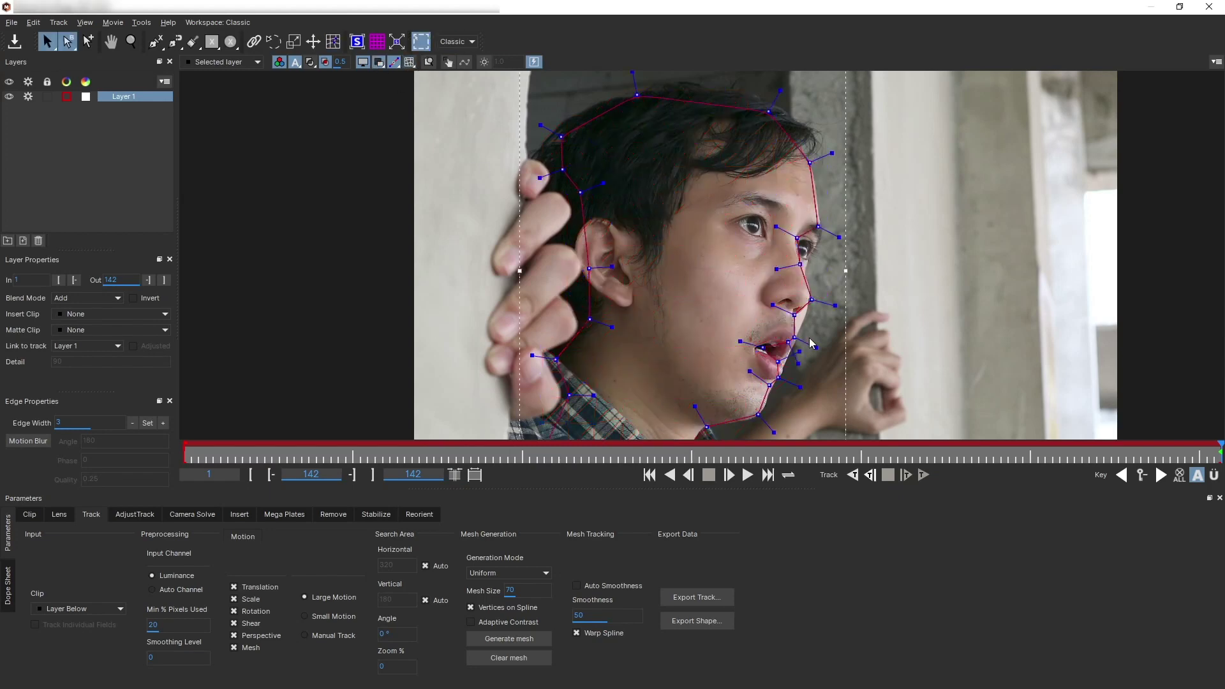
- Move the spline points at the earlobe, neck, collar and back of the head closer to the head's outline
{"action": "left_click_drag", "start_coordinate": [812, 343], "coordinate": [791, 323]}
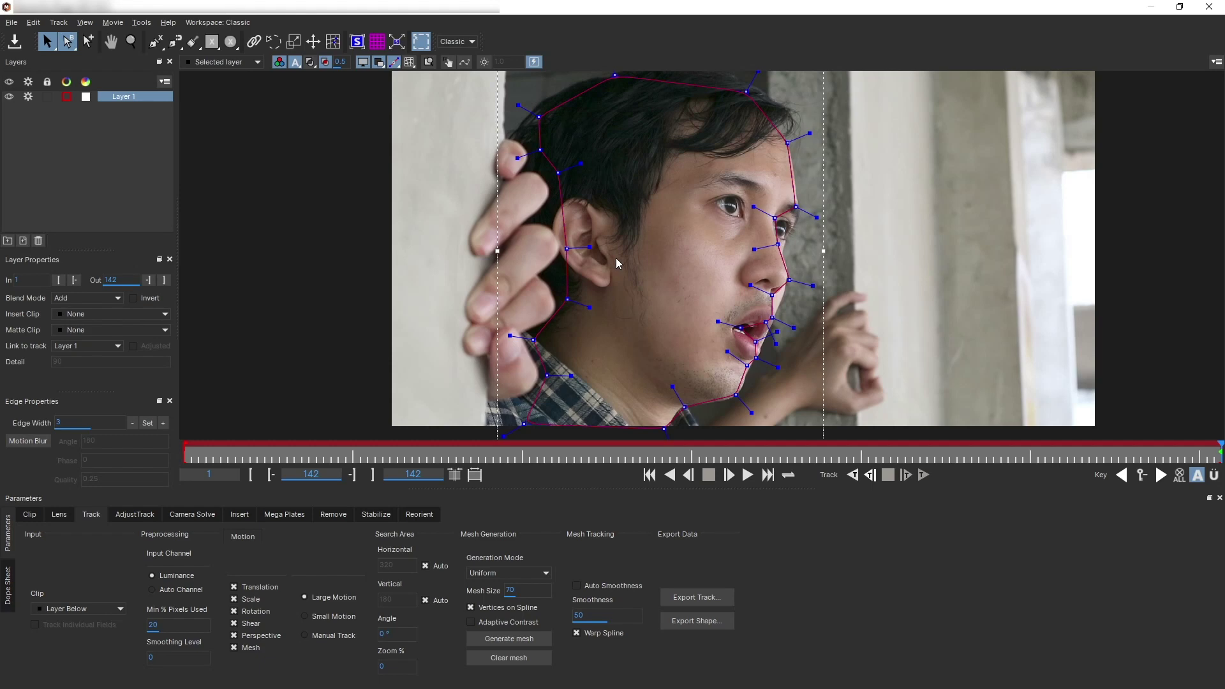
{"action": "left_click_drag", "start_coordinate": [568, 299], "coordinate": [595, 286]}
{"action": "left_click_drag", "start_coordinate": [534, 340], "coordinate": [560, 308]}
{"action": "left_click_drag", "start_coordinate": [547, 376], "coordinate": [557, 359]}
{"action": "left_click_drag", "start_coordinate": [558, 173], "coordinate": [549, 156]}
- Reposition the spline points at the far eyebrow and around the mouth to follow the facial profile
{"action": "key", "text": "x"}
{"action": "left_click_drag", "start_coordinate": [644, 128], "coordinate": [639, 207]}
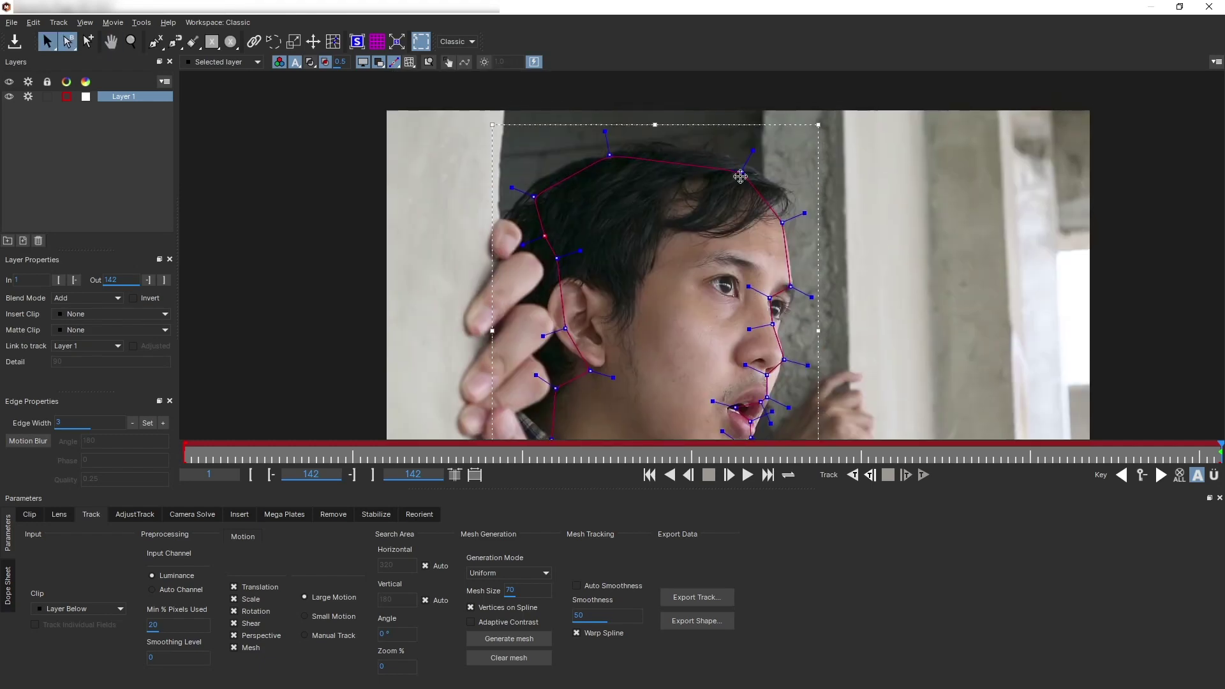
{"action": "left_click_drag", "start_coordinate": [791, 286], "coordinate": [765, 298]}
{"action": "key", "text": "x"}
{"action": "left_click_drag", "start_coordinate": [768, 405], "coordinate": [748, 268]}
{"action": "key", "text": "z"}
{"action": "left_click_drag", "start_coordinate": [677, 347], "coordinate": [644, 346]}
{"action": "left_click_drag", "start_coordinate": [740, 334], "coordinate": [681, 330]}
{"action": "left_click_drag", "start_coordinate": [713, 382], "coordinate": [730, 254]}
- Adjust the spline points under the chin and at the base of the neck to follow the jaw and neck
{"action": "key", "text": "x"}
{"action": "left_click_drag", "start_coordinate": [722, 308], "coordinate": [744, 195]}
{"action": "key", "text": "x"}
{"action": "left_click_drag", "start_coordinate": [602, 271], "coordinate": [589, 264]}
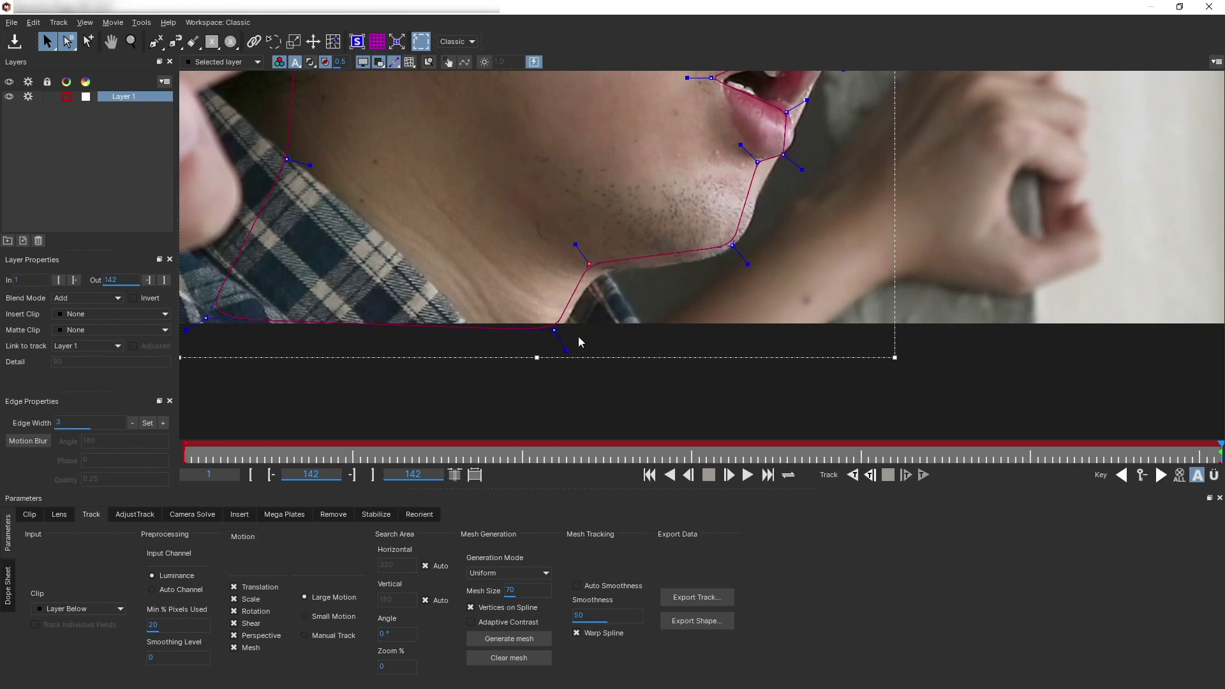
{"action": "left_click_drag", "start_coordinate": [553, 330], "coordinate": [569, 316]}
- Move the spline point at the nose tip outward onto the nose's edge
{"action": "key", "text": "x"}
{"action": "left_click_drag", "start_coordinate": [685, 115], "coordinate": [690, 280]}
{"action": "key", "text": "x"}
{"action": "left_click_drag", "start_coordinate": [811, 248], "coordinate": [829, 329]}
{"action": "mouse_move", "coordinate": [887, 236]}
{"action": "left_mouse_down"}
{"action": "mouse_move", "coordinate": [885, 224]}
{"action": "mouse_move", "coordinate": [900, 227]}
{"action": "left_mouse_up"}
{"action": "left_click_drag", "start_coordinate": [877, 214], "coordinate": [886, 223]}
{"action": "key", "text": "ctrl+z"}
{"action": "key", "text": "x"}
{"action": "left_click_drag", "start_coordinate": [823, 159], "coordinate": [820, 311]}
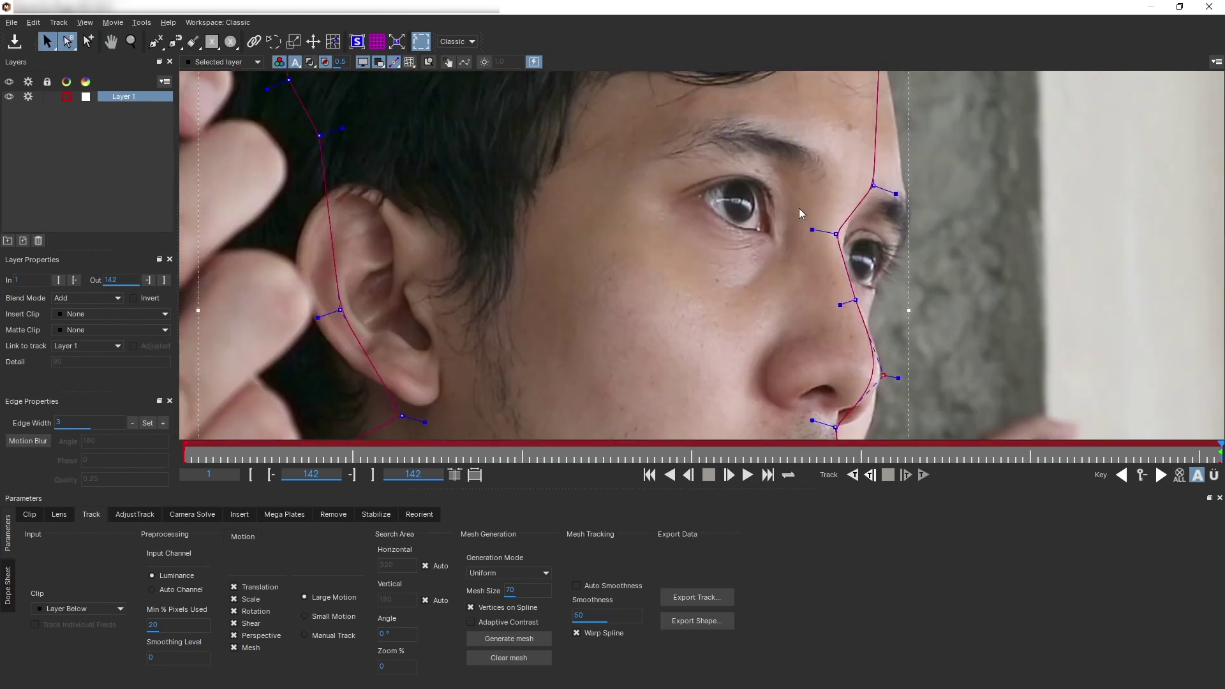
- Nudge the spline point at the upper forehead
{"action": "key", "text": "x"}
{"action": "left_click_drag", "start_coordinate": [798, 208], "coordinate": [811, 370]}
{"action": "left_click_drag", "start_coordinate": [891, 230], "coordinate": [889, 228]}
- Turn the display of the mesh points and mesh lines back on over the whole head
{"action": "key", "text": "z"}
{"action": "left_click_drag", "start_coordinate": [823, 274], "coordinate": [689, 425]}
{"action": "key", "text": "x"}
{"action": "left_click_drag", "start_coordinate": [689, 424], "coordinate": [676, 342]}
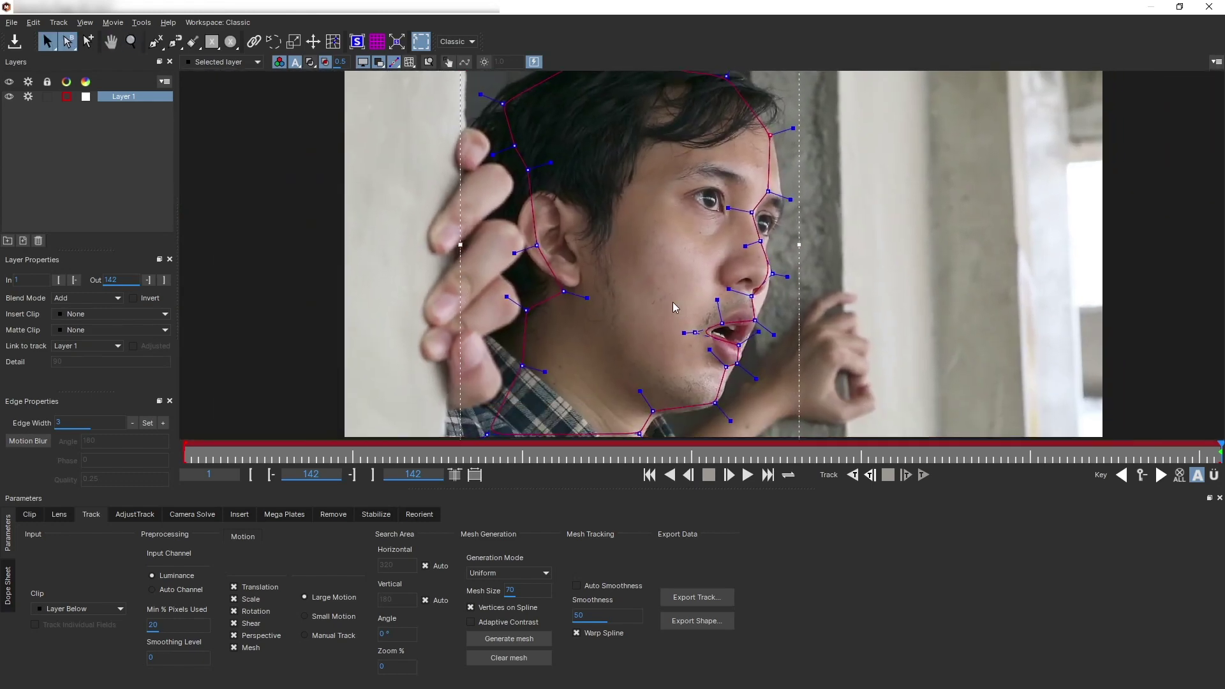
{"action": "left_click", "coordinate": [410, 62]}
{"action": "left_click", "coordinate": [419, 77]}
{"action": "key", "text": "z"}
{"action": "left_click_drag", "start_coordinate": [557, 118], "coordinate": [602, 111]}
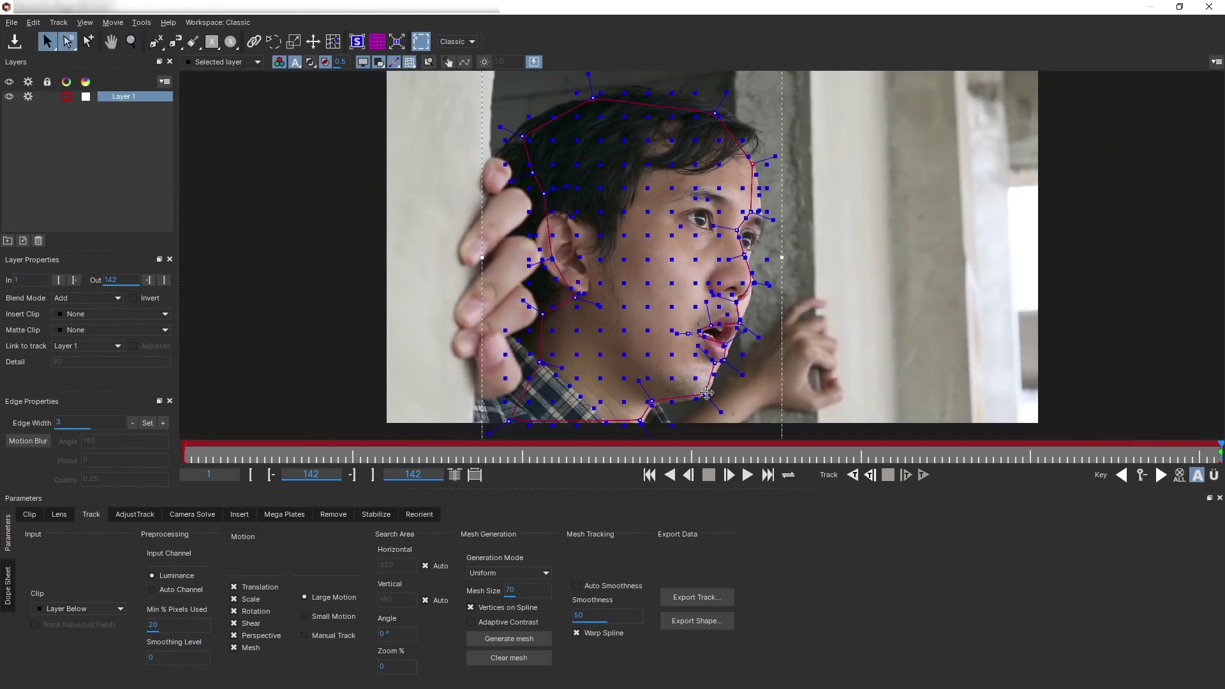
{"action": "left_click", "coordinate": [409, 64]}
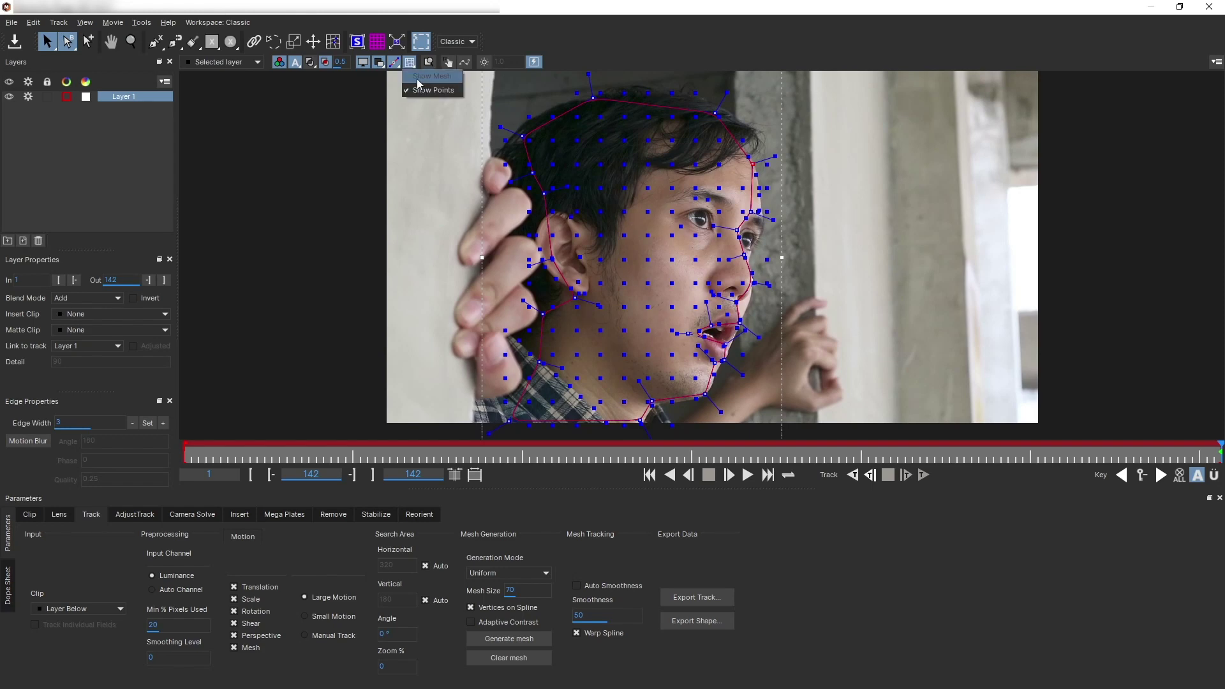
{"action": "left_click", "coordinate": [416, 79]}
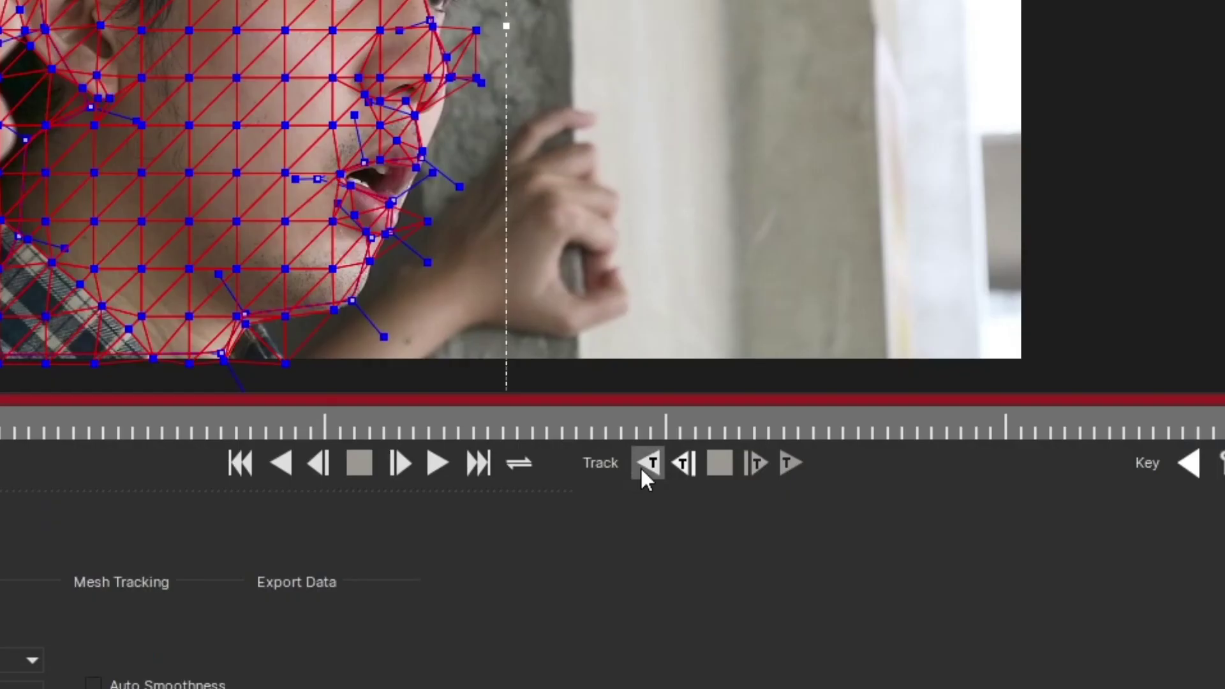
- Track the head's mesh backward from the last frame and scrub through the shot to check the tracked mesh
{"action": "left_click", "coordinate": [852, 475]}
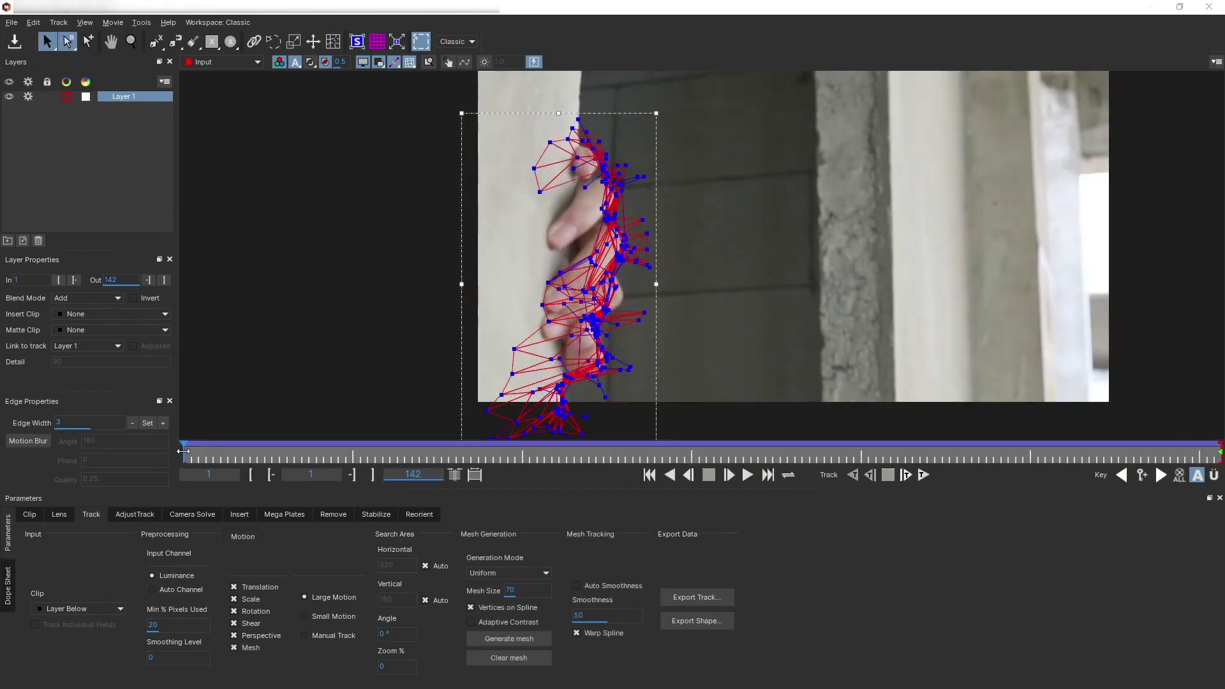
{"action": "left_click_drag", "start_coordinate": [183, 451], "coordinate": [979, 440]}
{"action": "key", "text": "z"}
{"action": "left_click_drag", "start_coordinate": [857, 286], "coordinate": [858, 185]}
{"action": "key", "text": "x"}
{"action": "left_click_drag", "start_coordinate": [870, 301], "coordinate": [863, 350]}
{"action": "left_click_drag", "start_coordinate": [980, 451], "coordinate": [508, 444]}
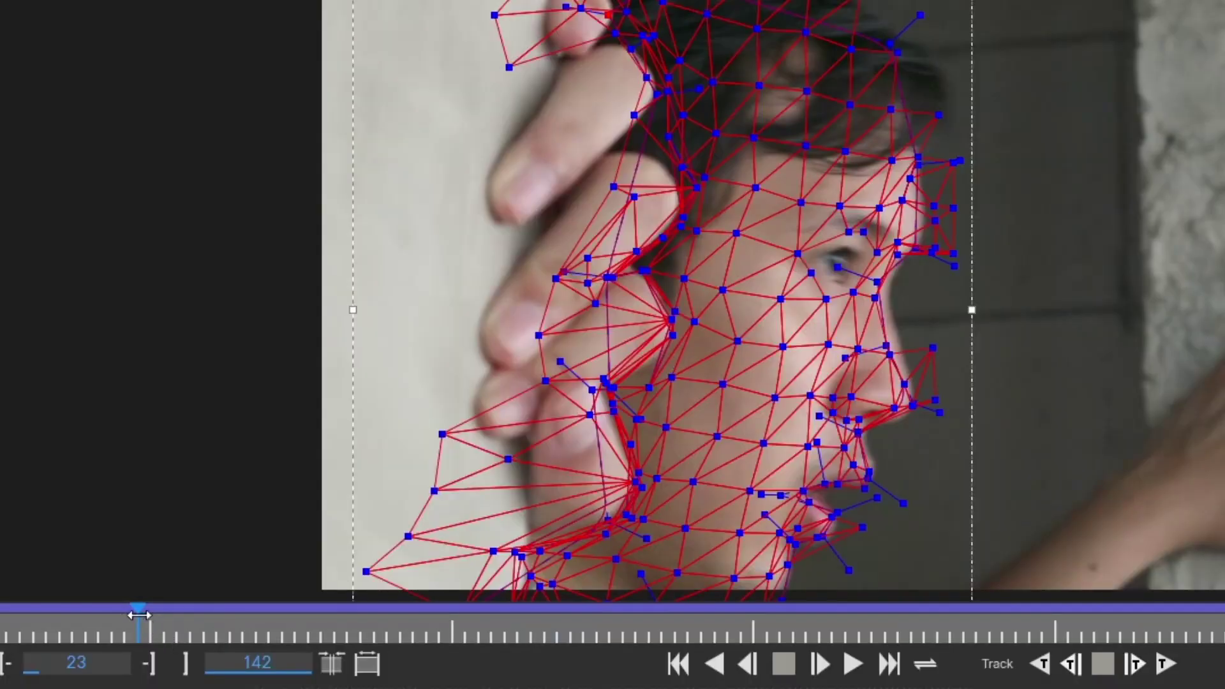
- Examine the spline and mesh around the ear, the neck and the fingers between frames 22 and 47, with the mesh hidden and shown
{"action": "mouse_move", "coordinate": [137, 613]}
{"action": "left_mouse_down"}
{"action": "mouse_move", "coordinate": [289, 613]}
{"action": "mouse_move", "coordinate": [118, 616]}
{"action": "mouse_move", "coordinate": [346, 623]}
{"action": "mouse_move", "coordinate": [118, 614]}
{"action": "left_mouse_up"}
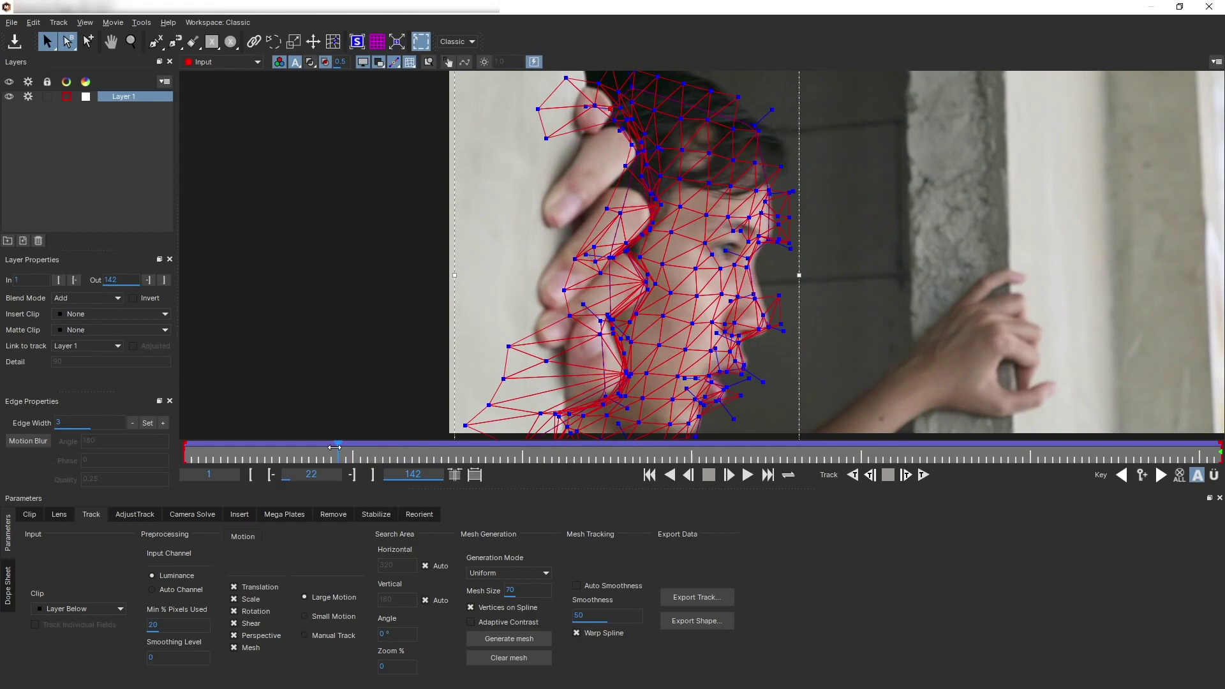
{"action": "left_click_drag", "start_coordinate": [334, 447], "coordinate": [534, 449]}
{"action": "left_click", "coordinate": [410, 62]}
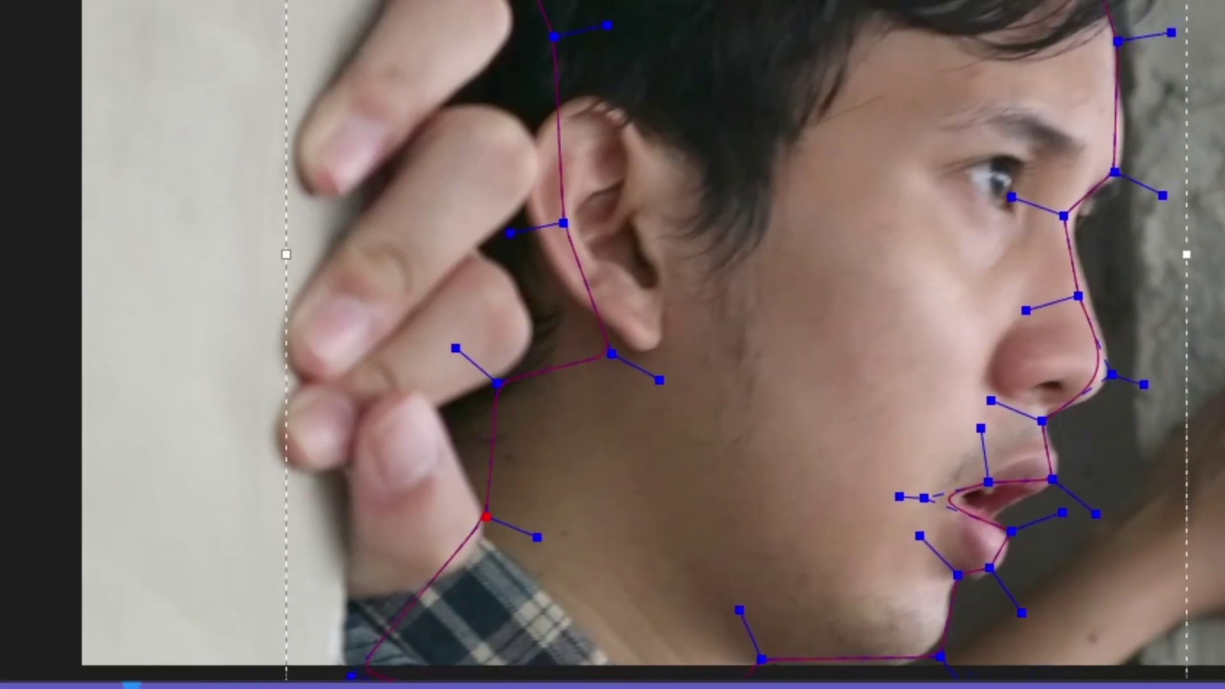
{"action": "left_click_drag", "start_coordinate": [131, 686], "coordinate": [80, 684]}
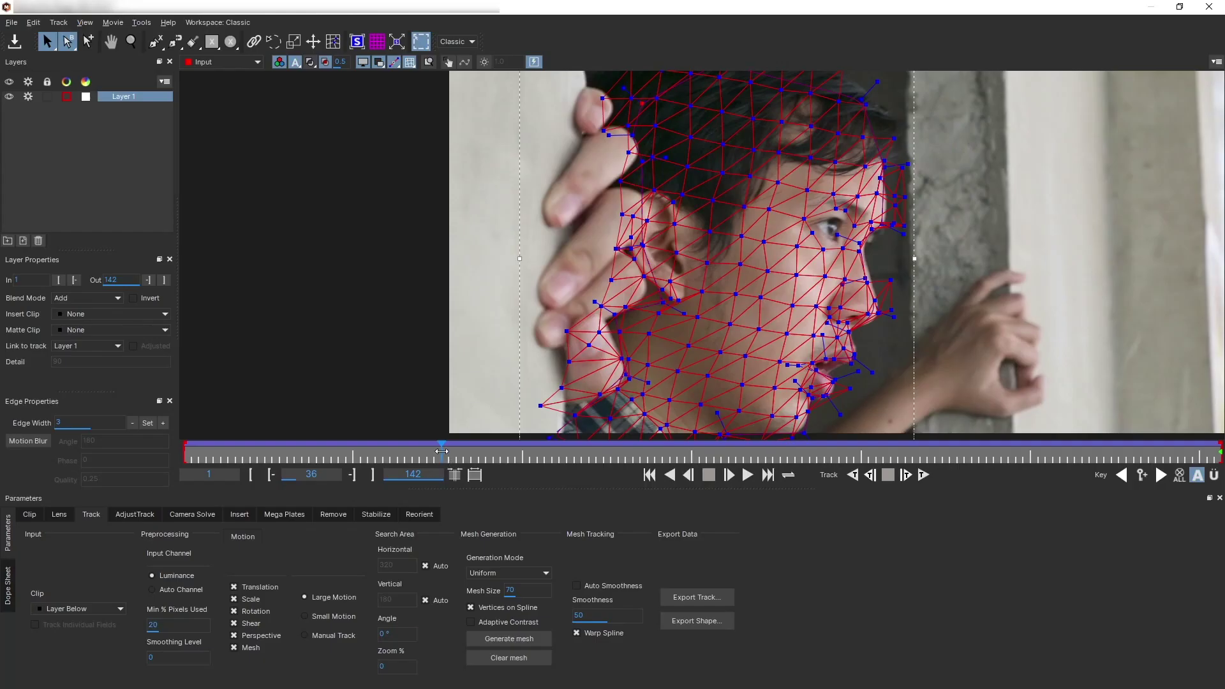
{"action": "left_click_drag", "start_coordinate": [441, 451], "coordinate": [523, 441]}
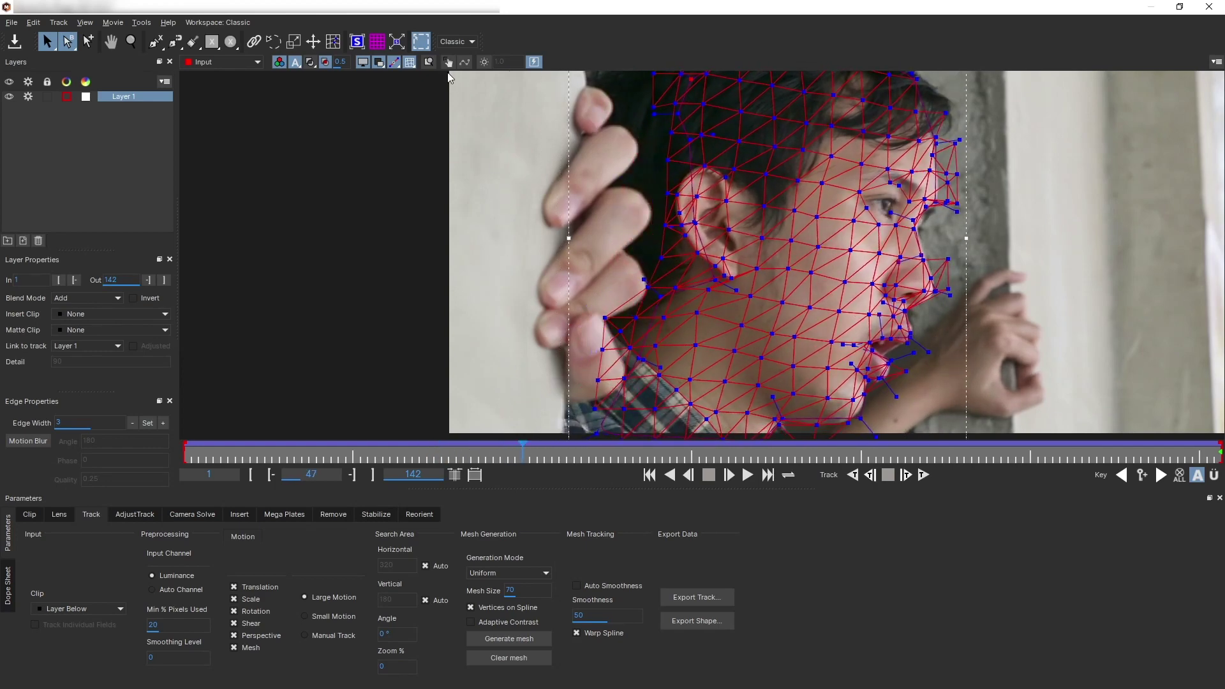
- At frame 47, move the spline points at the back of the neck inward, away from the fingers, and track backward again
{"action": "left_click", "coordinate": [408, 64]}
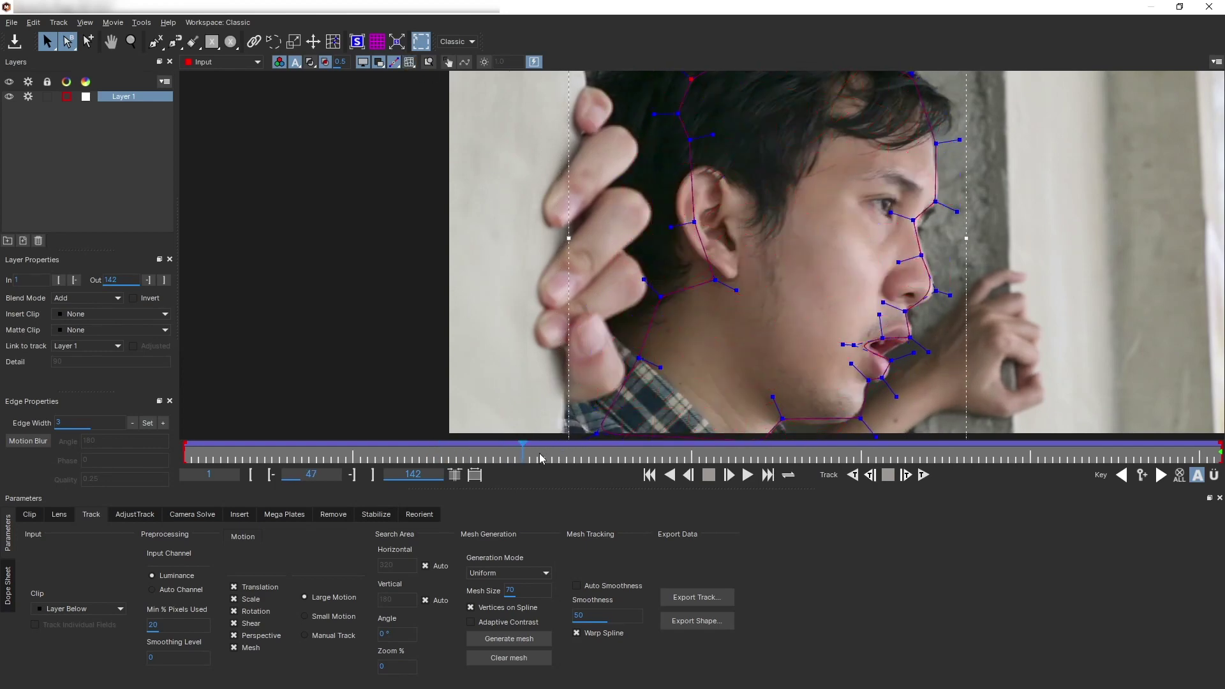
{"action": "left_click_drag", "start_coordinate": [638, 358], "coordinate": [706, 365]}
{"action": "left_click_drag", "start_coordinate": [667, 304], "coordinate": [714, 319]}
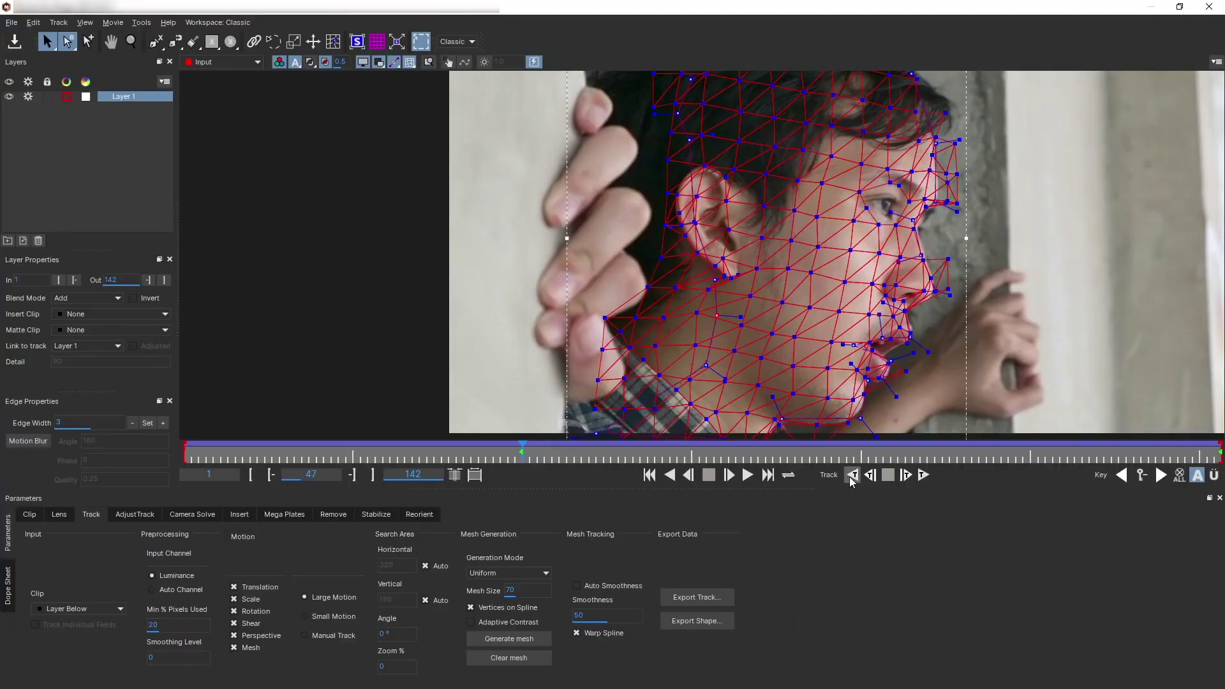
{"action": "left_click", "coordinate": [1112, 616]}
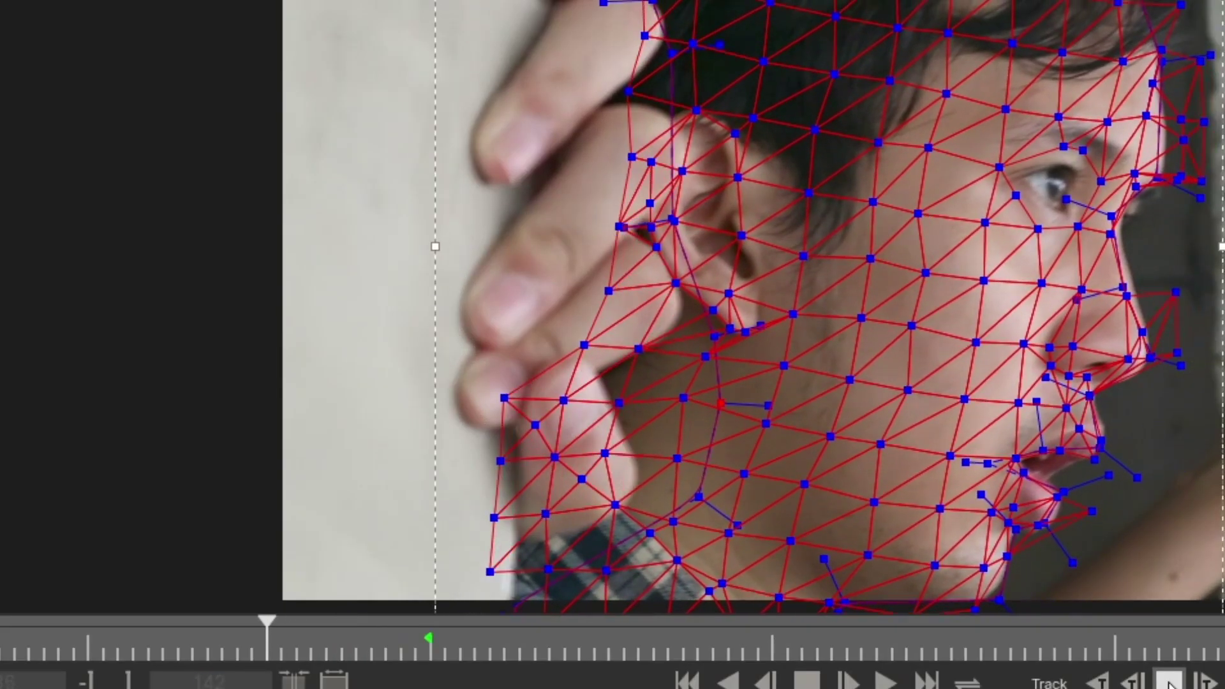
- Stop tracking, pull the spline points behind the ear, neck and collar inward off the fingers at frame 39, and resume tracking backward
{"action": "left_click", "coordinate": [1169, 682]}
{"action": "left_click_drag", "start_coordinate": [680, 299], "coordinate": [719, 294]}
{"action": "left_click_drag", "start_coordinate": [658, 132], "coordinate": [673, 132]}
{"action": "left_click_drag", "start_coordinate": [674, 171], "coordinate": [685, 173]}
{"action": "left_click_drag", "start_coordinate": [669, 467], "coordinate": [647, 338]}
{"action": "left_click_drag", "start_coordinate": [517, 479], "coordinate": [576, 479]}
{"action": "left_click_drag", "start_coordinate": [576, 357], "coordinate": [607, 478]}
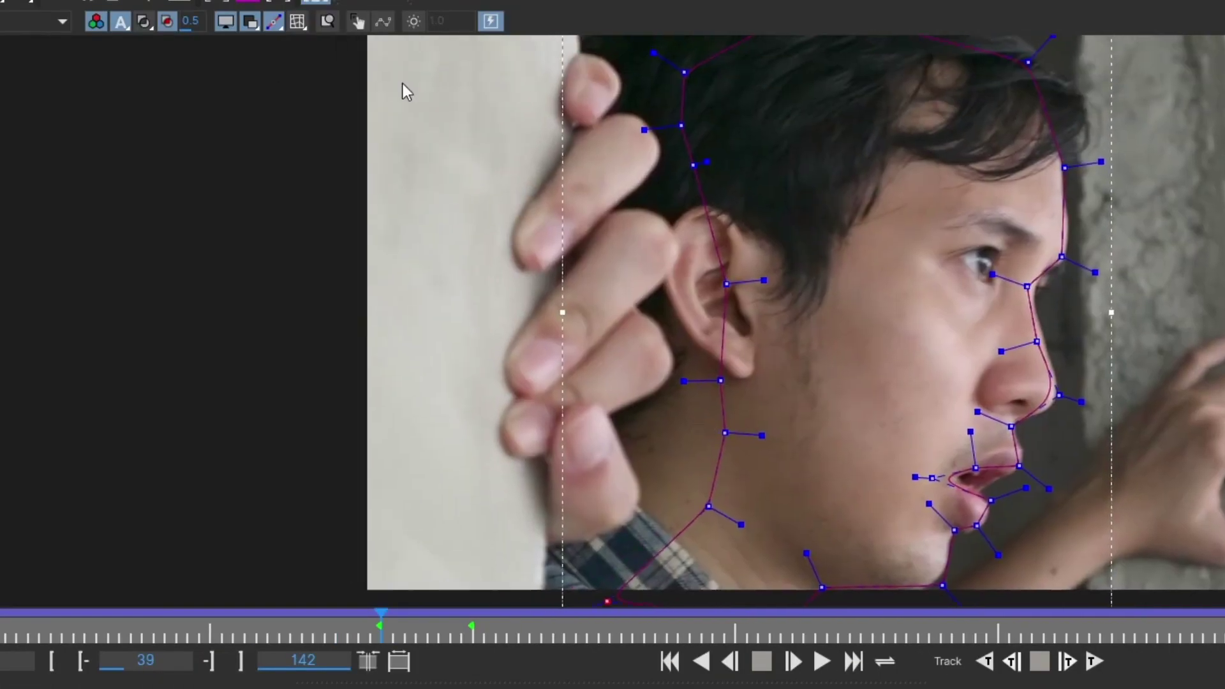
{"action": "left_click", "coordinate": [298, 21]}
{"action": "left_click", "coordinate": [984, 661]}
- At frame 35, pull the spline points at the back of the head, ear and neck inward and continue tracking backward
{"action": "left_click", "coordinate": [1040, 662]}
{"action": "left_click_drag", "start_coordinate": [289, 613], "coordinate": [335, 614]}
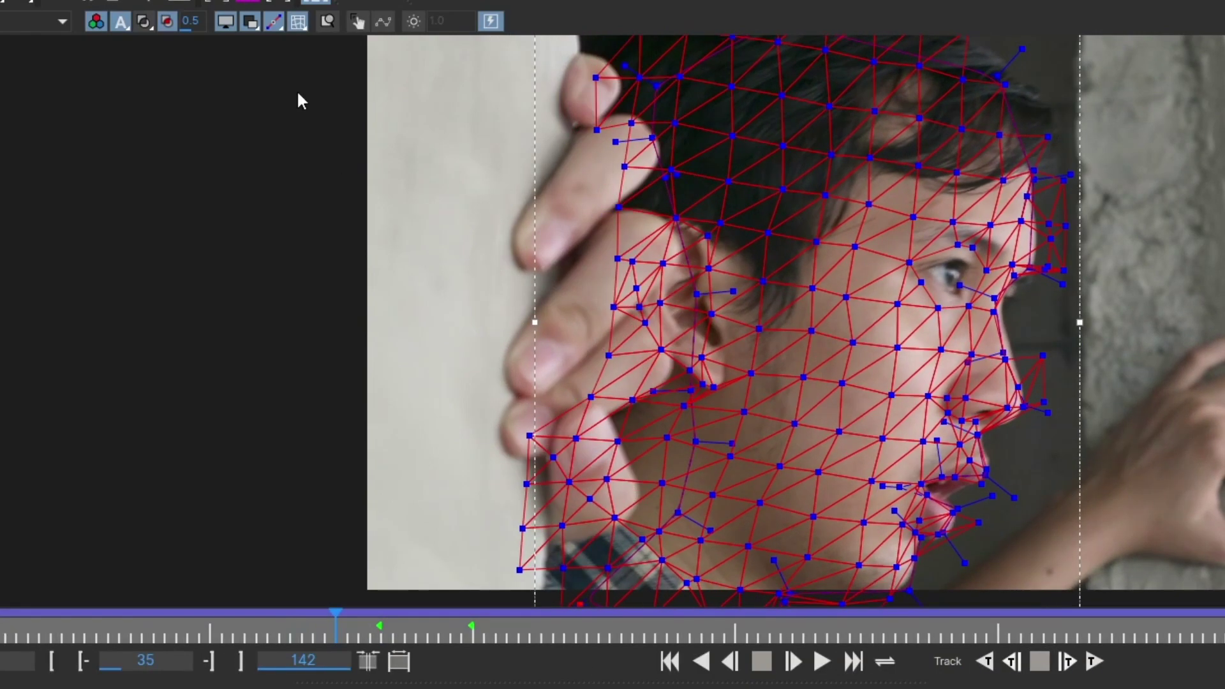
{"action": "left_click", "coordinate": [297, 22]}
{"action": "left_click_drag", "start_coordinate": [652, 138], "coordinate": [708, 137]}
{"action": "left_click_drag", "start_coordinate": [680, 178], "coordinate": [717, 175]}
{"action": "left_click_drag", "start_coordinate": [697, 294], "coordinate": [732, 297]}
{"action": "left_click_drag", "start_coordinate": [691, 390], "coordinate": [726, 382]}
{"action": "left_click_drag", "start_coordinate": [680, 513], "coordinate": [659, 437]}
{"action": "left_click", "coordinate": [985, 661]}
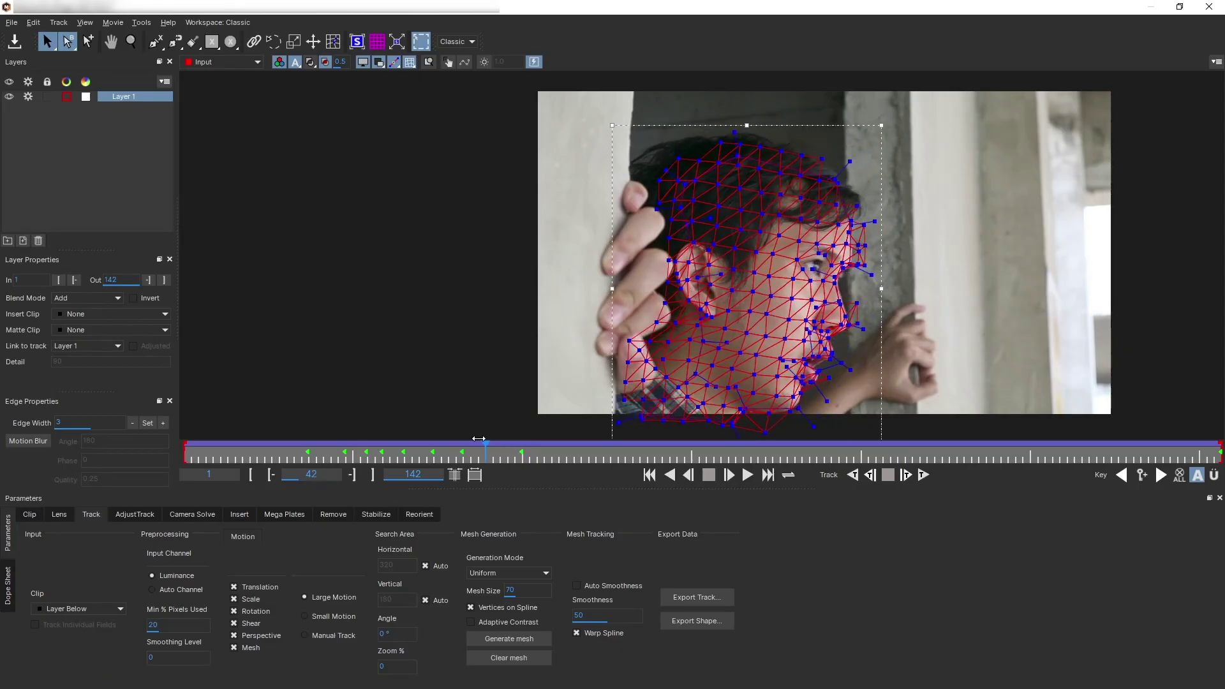
- Nudge the drifting mesh vertices on the cheek at frames 80 and 61 with the mesh editing tool
{"action": "left_click_drag", "start_coordinate": [478, 438], "coordinate": [783, 434]}
{"action": "key", "text": "z"}
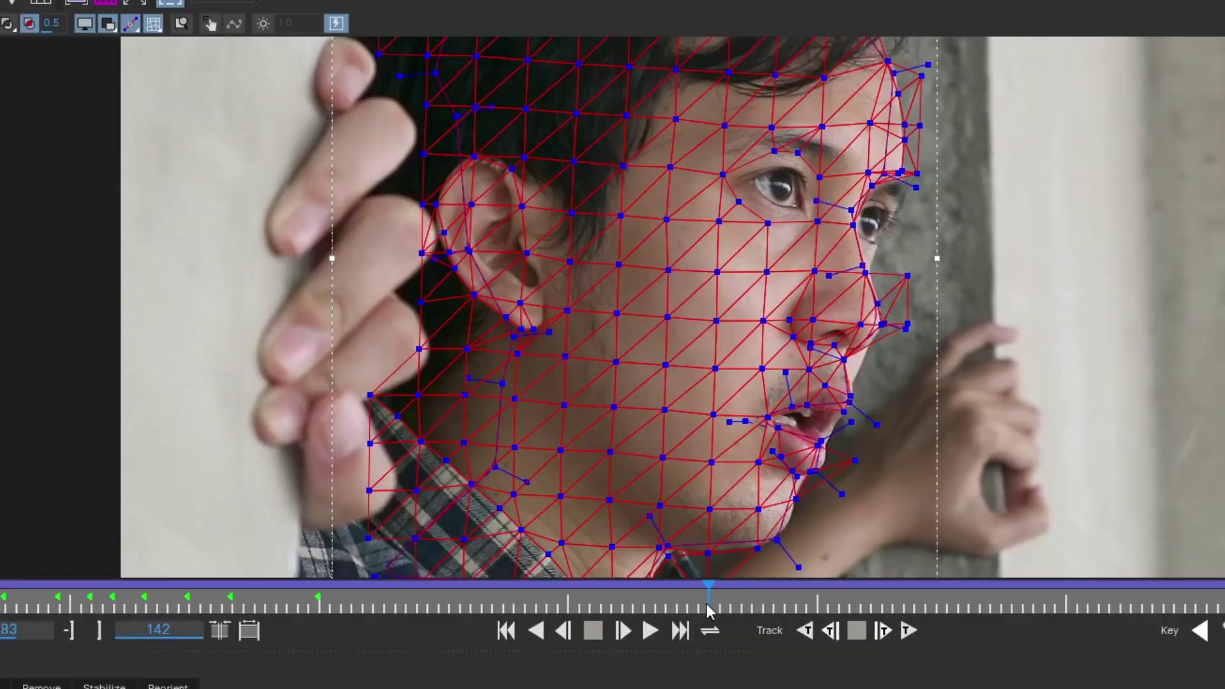
{"action": "left_click_drag", "start_coordinate": [787, 452], "coordinate": [599, 451]}
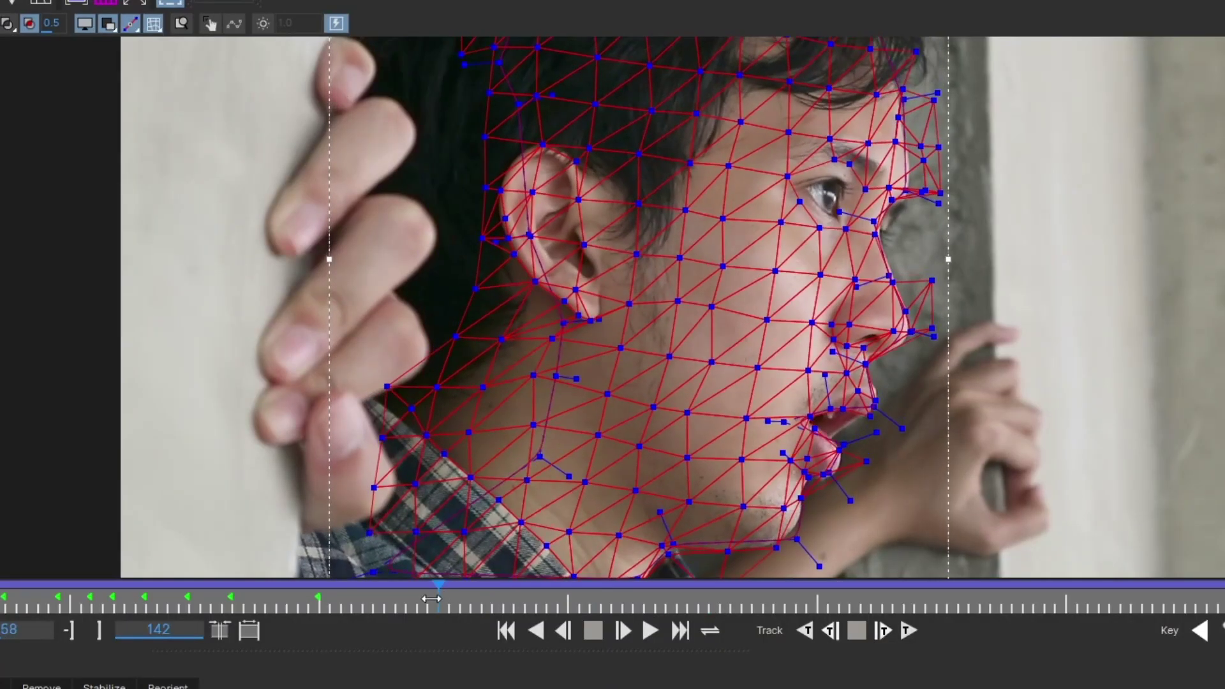
{"action": "left_click_drag", "start_coordinate": [431, 598], "coordinate": [715, 583]}
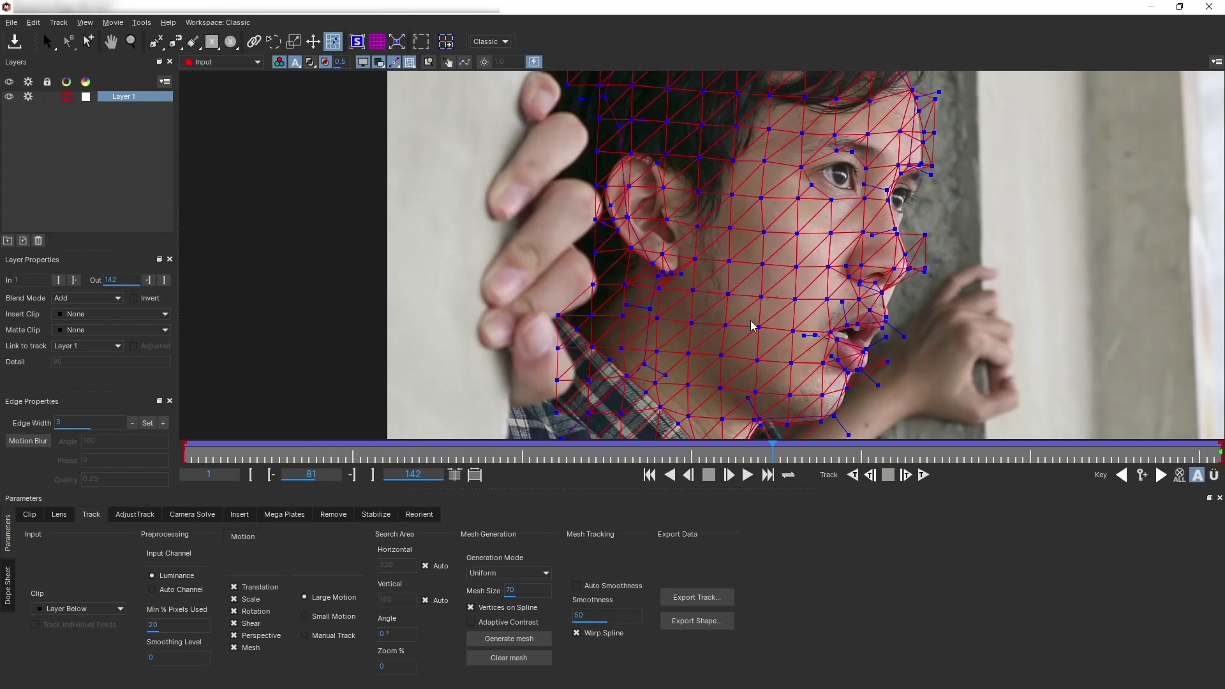
{"action": "left_click_drag", "start_coordinate": [771, 458], "coordinate": [766, 458]}
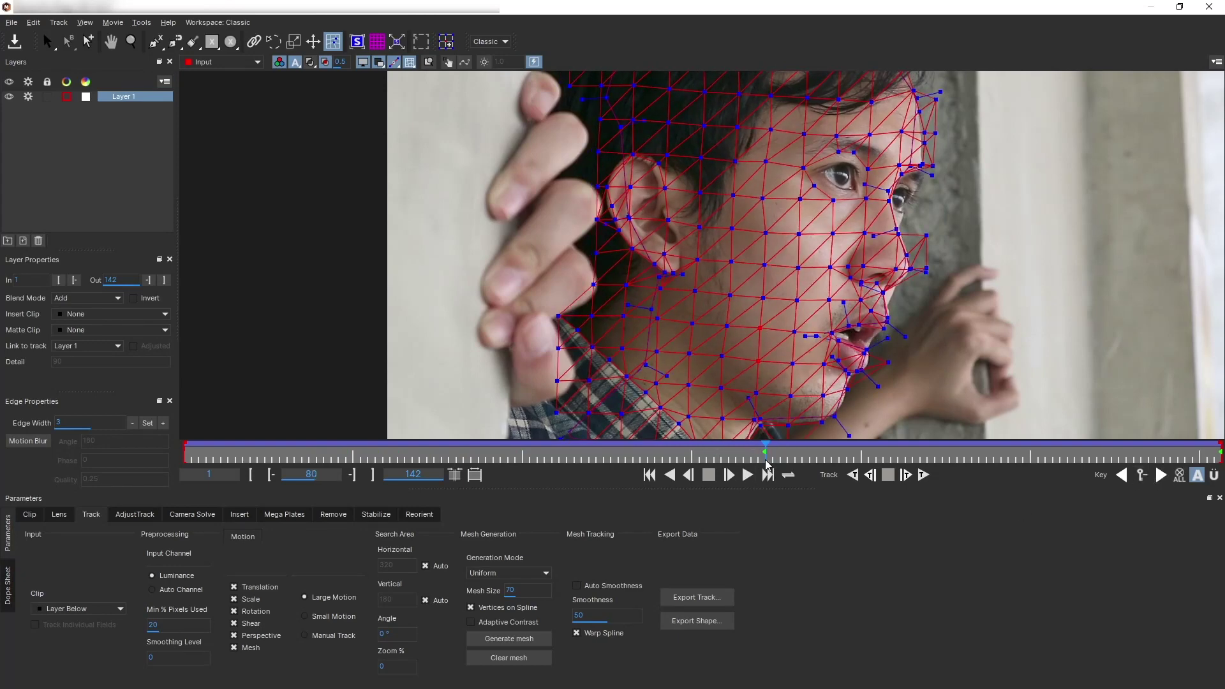
{"action": "left_click_drag", "start_coordinate": [767, 462], "coordinate": [618, 450]}
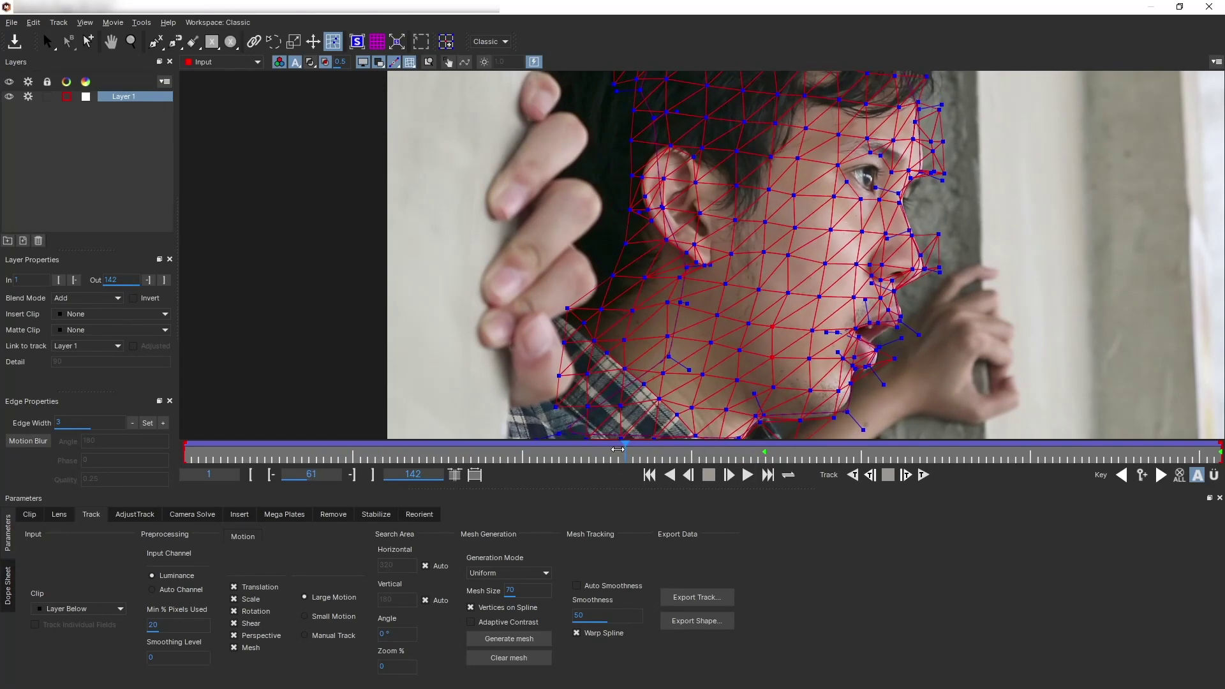
{"action": "left_click_drag", "start_coordinate": [769, 328], "coordinate": [781, 324]}
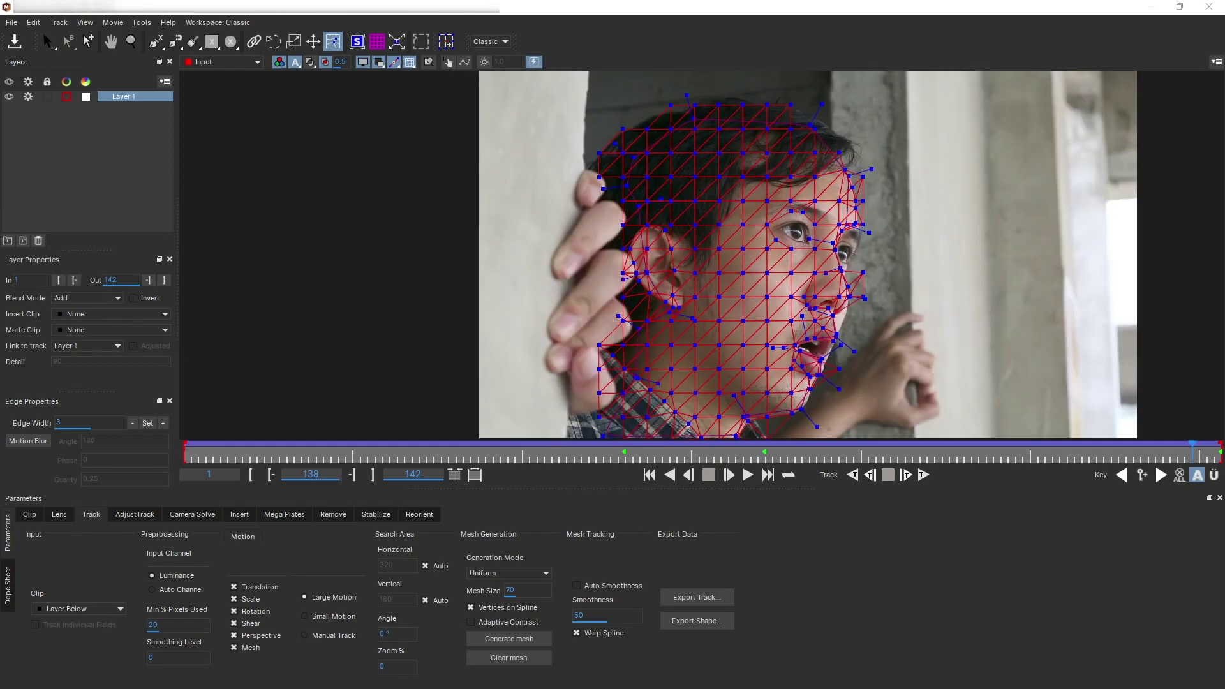
- In the Stabilize module, enable Mesh Warp in Unwarp mode and set frame 142 as the fixed frame
{"action": "left_click", "coordinate": [377, 515]}
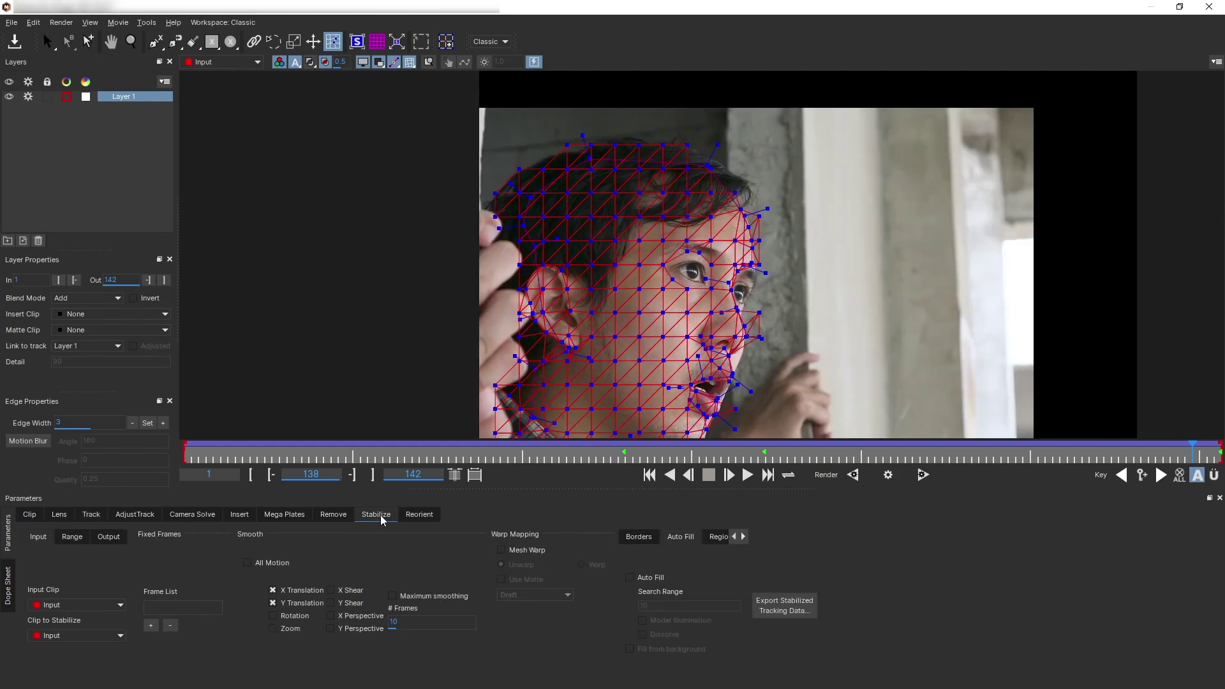
{"action": "key", "text": "x"}
{"action": "left_click_drag", "start_coordinate": [844, 362], "coordinate": [770, 345]}
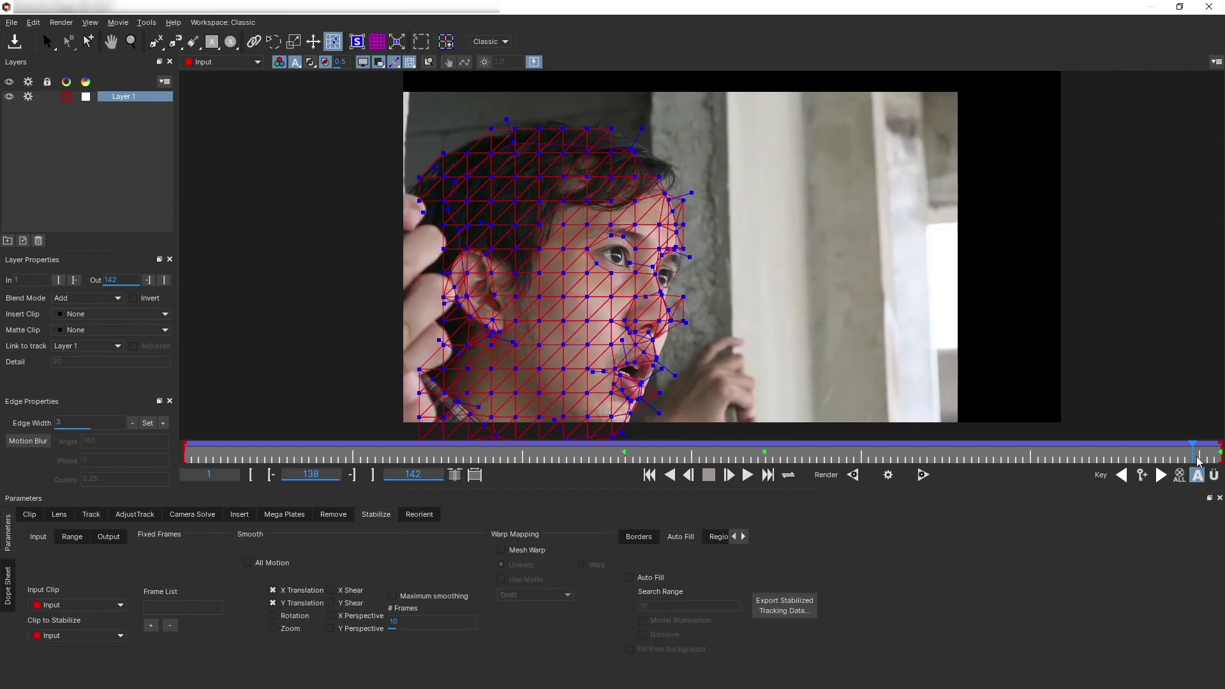
{"action": "left_click_drag", "start_coordinate": [1194, 452], "coordinate": [1221, 452]}
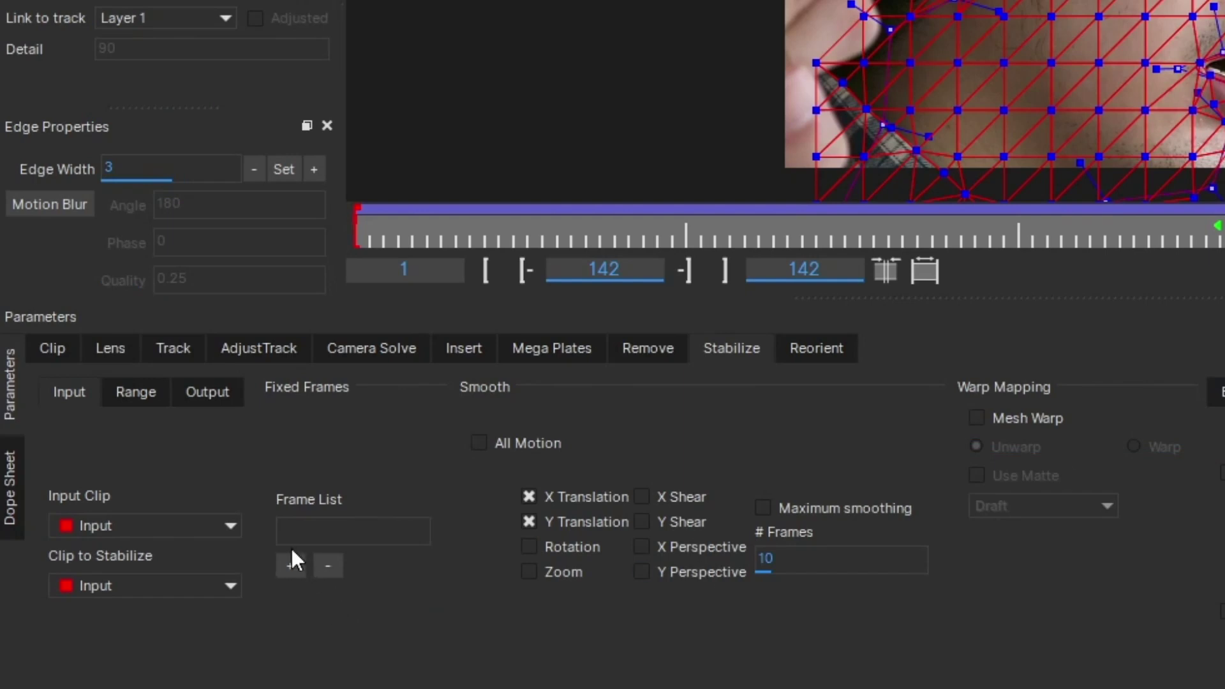
{"action": "left_click", "coordinate": [291, 566]}
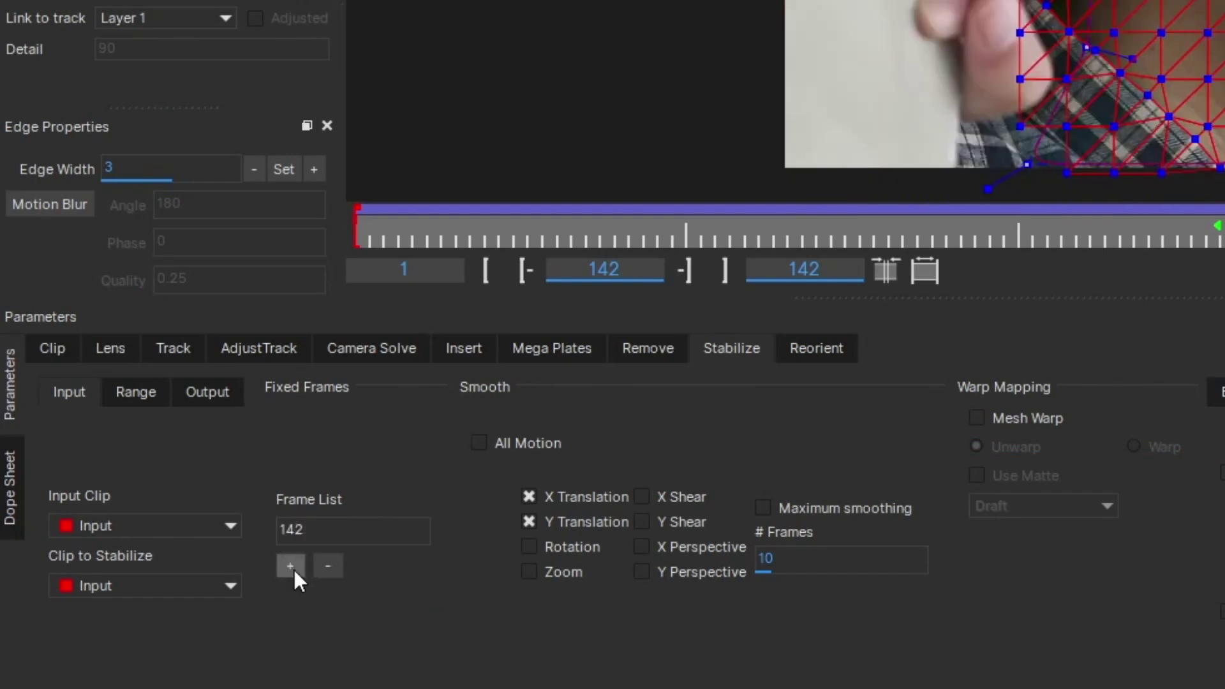
{"action": "left_click", "coordinate": [976, 418]}
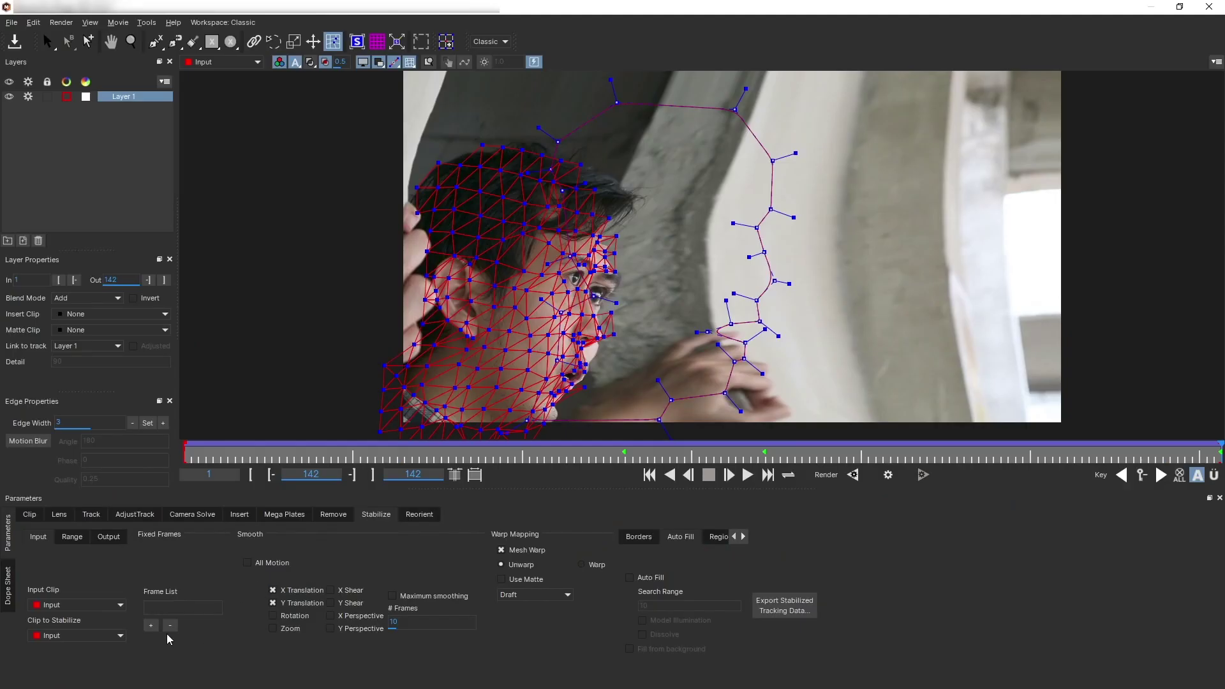
{"action": "left_click", "coordinate": [292, 565]}
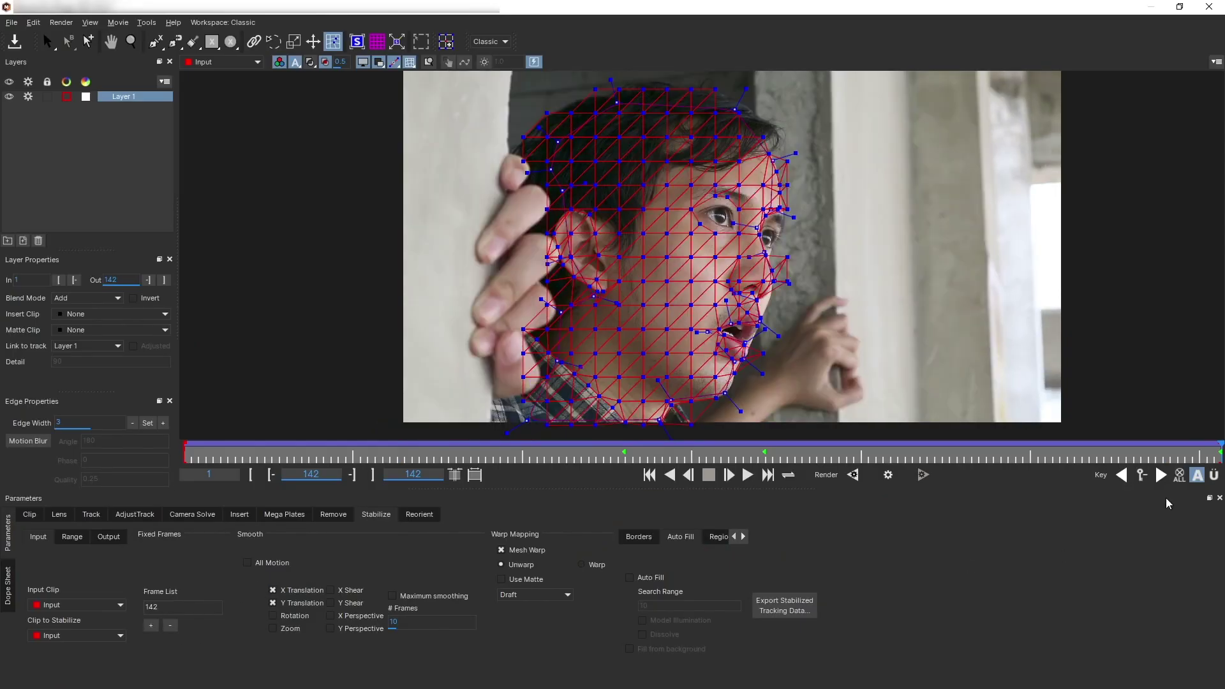
- Check the unwarped face back to frame 133 and close Mocha Pro to return to the Main Comp in After Effects
{"action": "left_click_drag", "start_coordinate": [1214, 458], "coordinate": [1156, 482]}
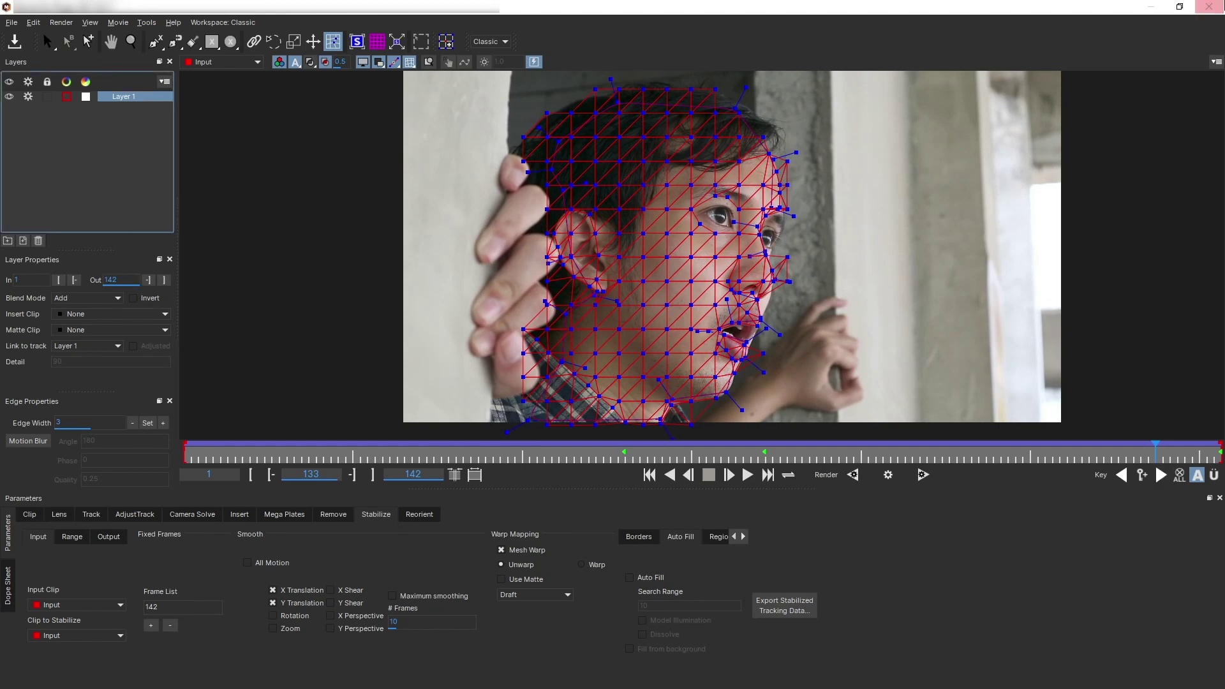
{"action": "left_click", "coordinate": [1209, 7]}
{"action": "left_click", "coordinate": [794, 378]}
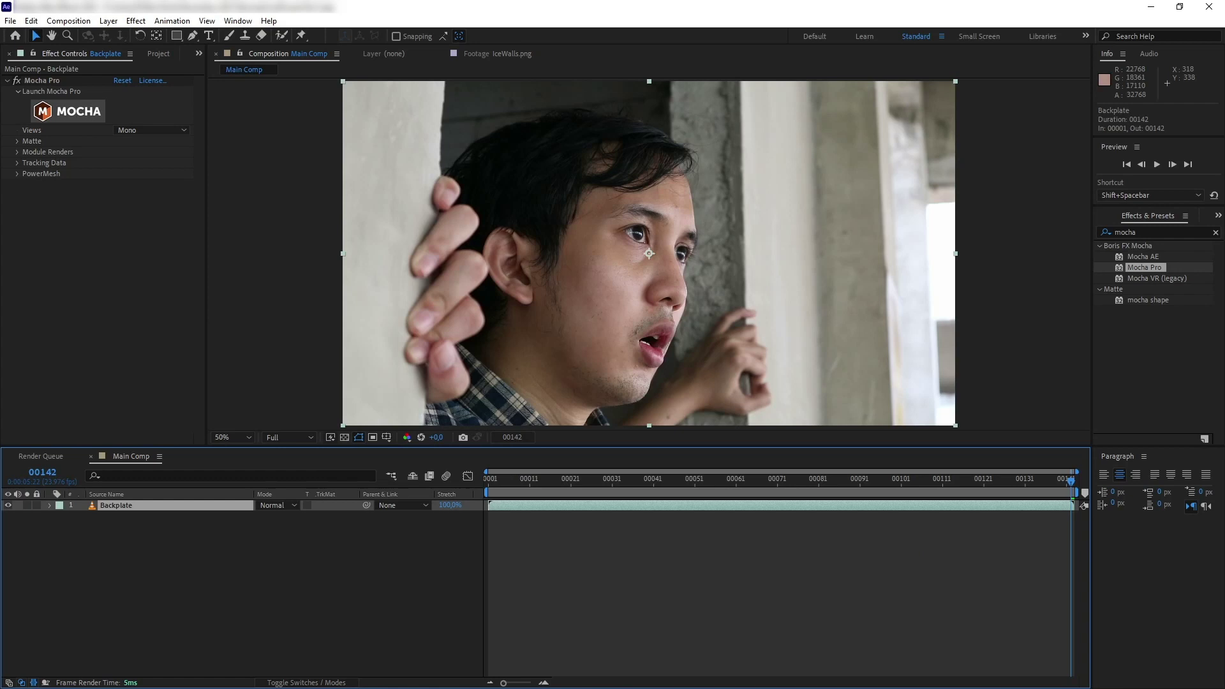
- Duplicate the Backplate layer and pre-compose the copy as "Ice Face", moving all attributes into the new composition
{"action": "key", "text": "ctrl+d"}
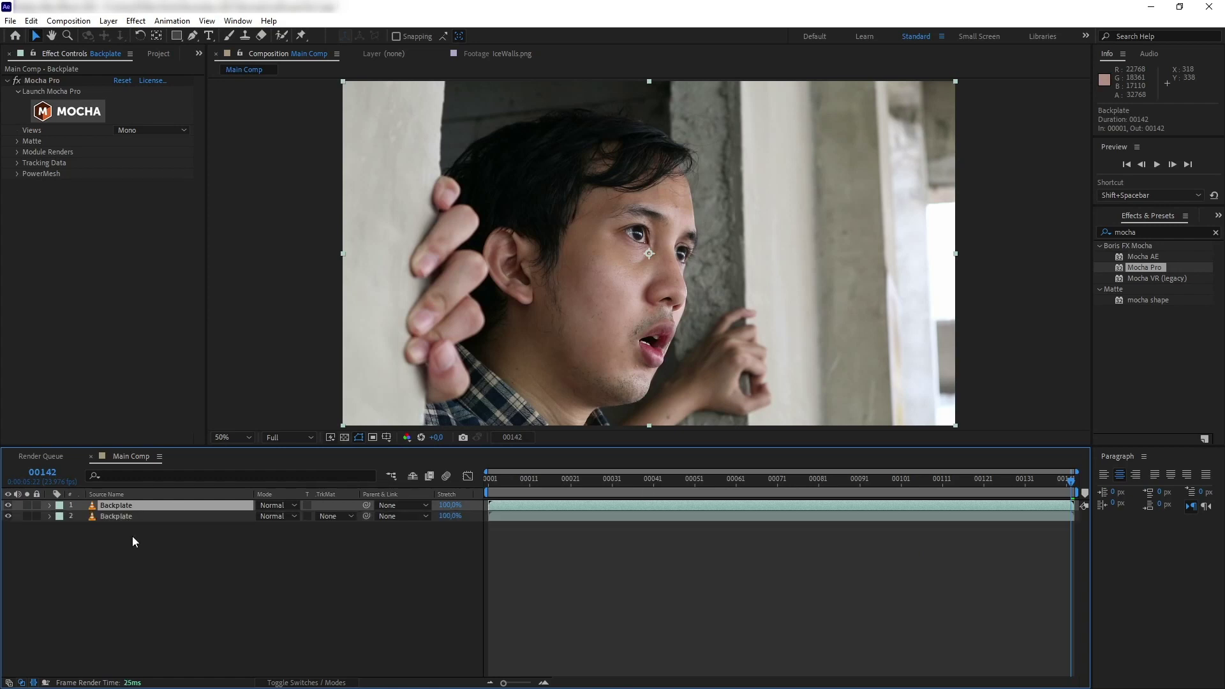
{"action": "key", "text": "ctrl+shift+c"}
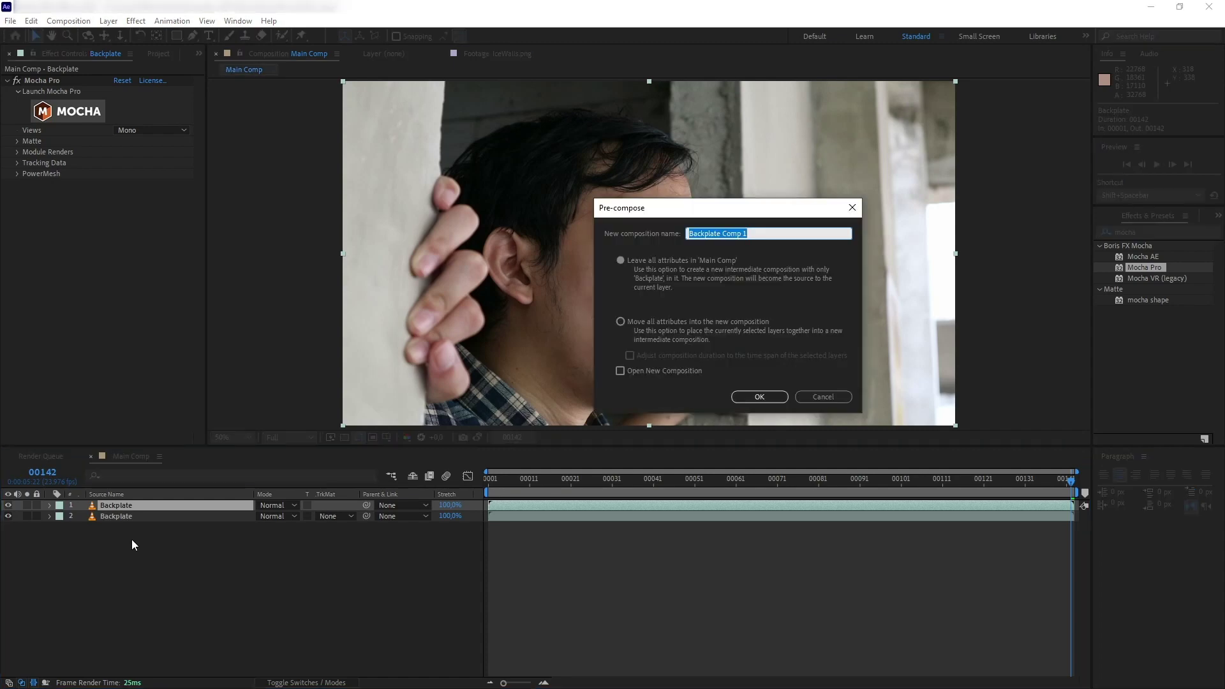
{"action": "key", "text": "BackSpace"}
{"action": "left_click", "coordinate": [619, 321]}
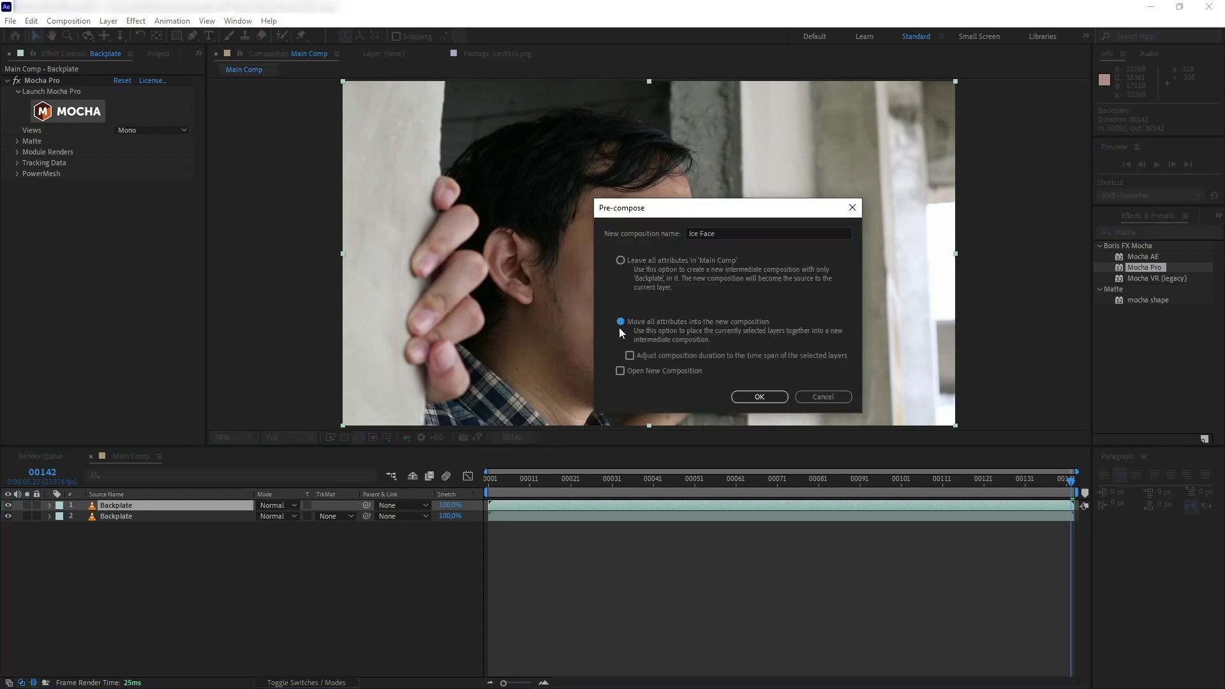
{"action": "left_click", "coordinate": [780, 400]}
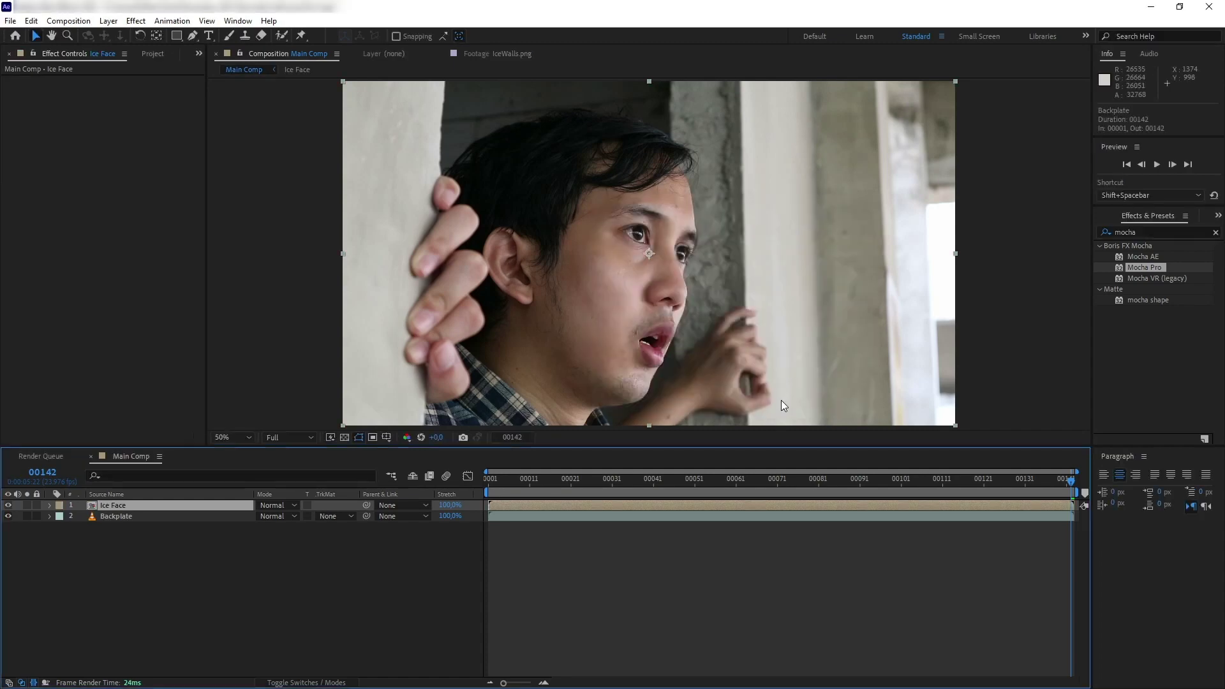
- Open the Ice Face composition, turn on Mocha Pro's module render for Backplate with Stabilize: Unwarp, and scrub to check it
{"action": "double_click", "coordinate": [128, 505]}
{"action": "left_click", "coordinate": [183, 508]}
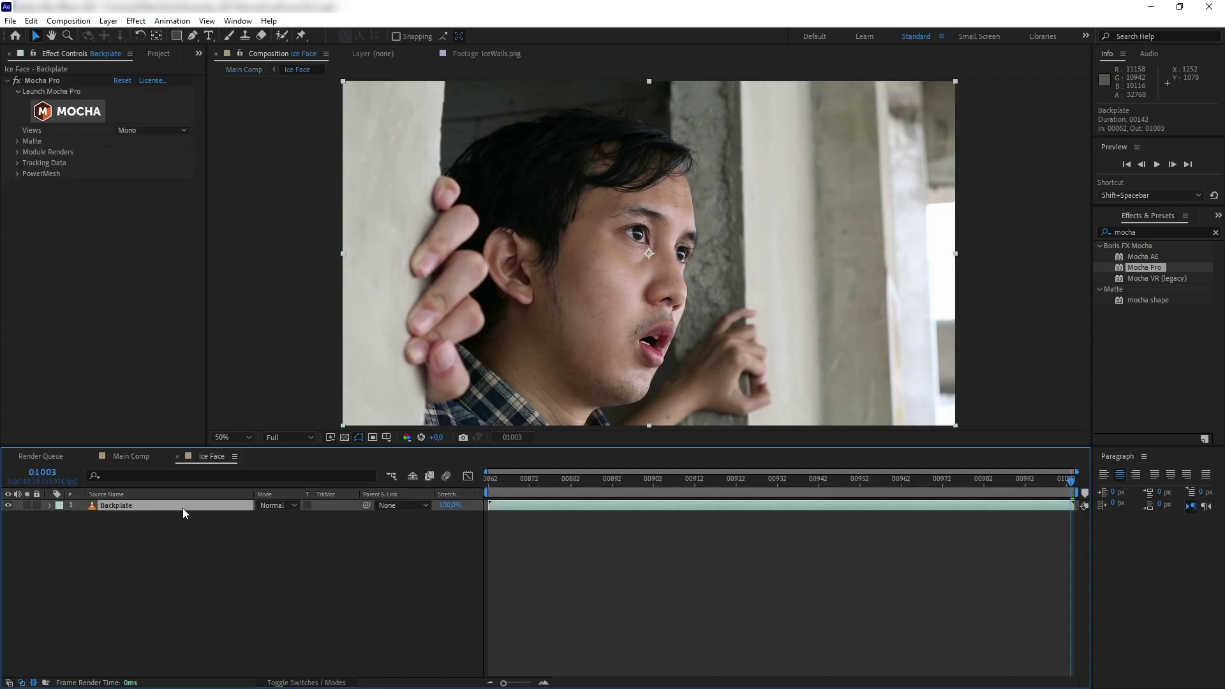
{"action": "left_click", "coordinate": [17, 152]}
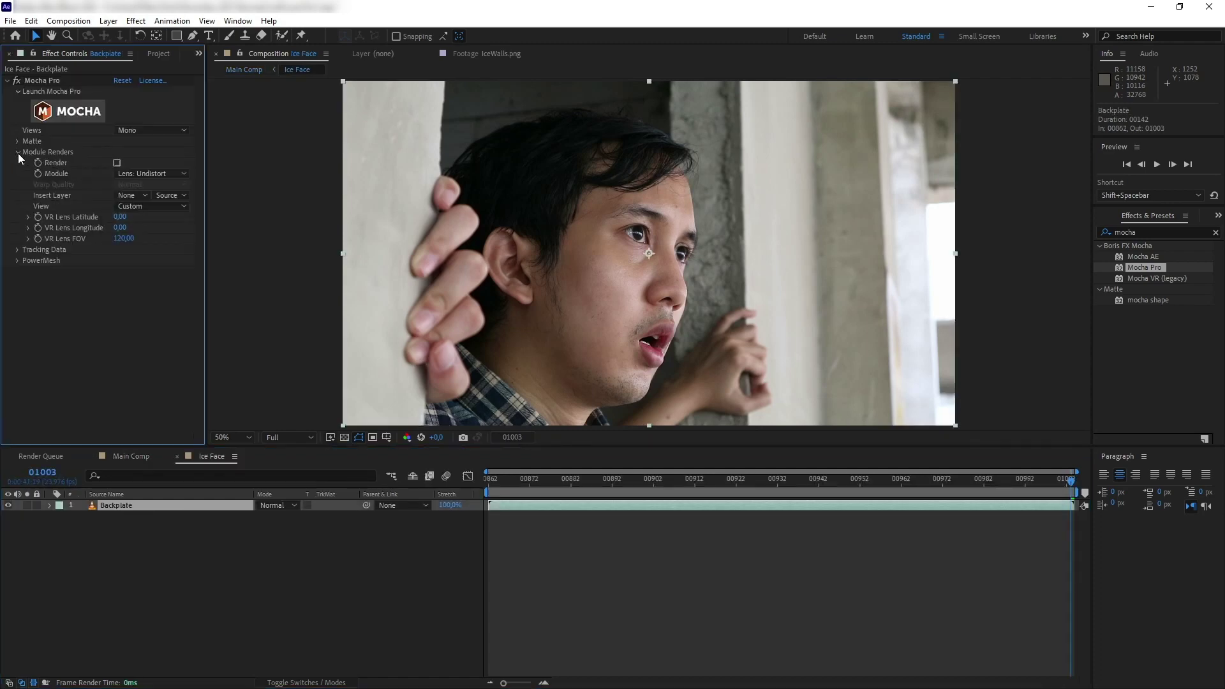
{"action": "left_click", "coordinate": [117, 163]}
{"action": "left_click", "coordinate": [144, 174]}
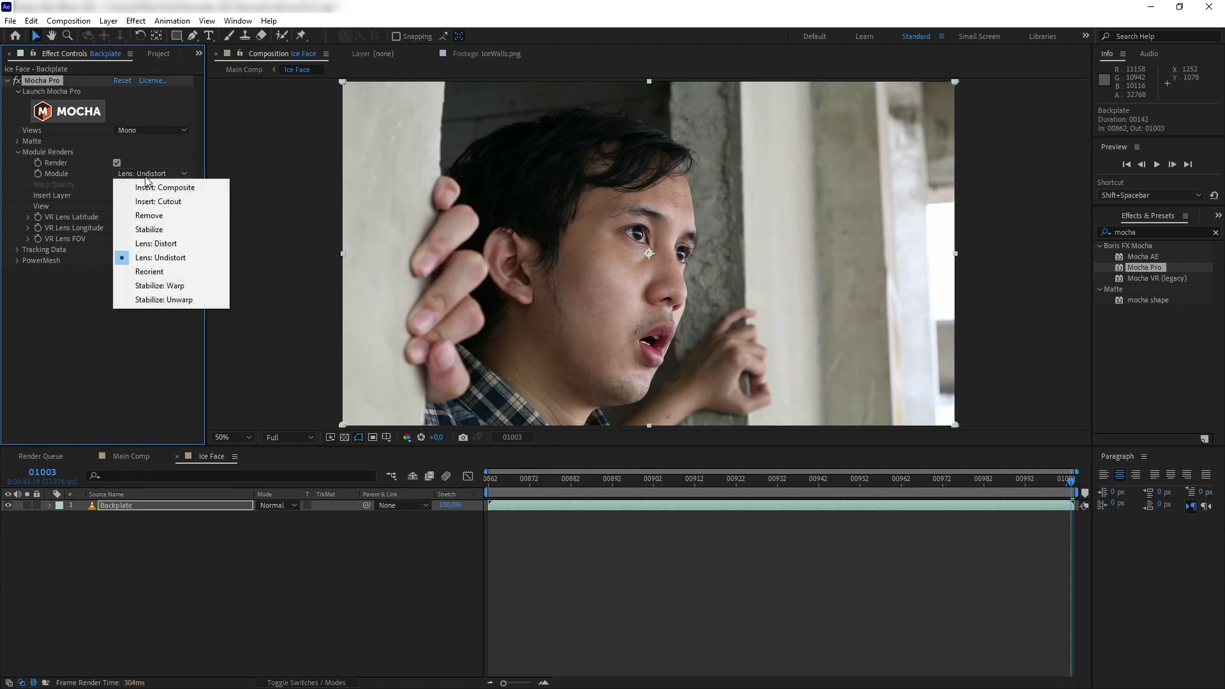
{"action": "left_click", "coordinate": [148, 300]}
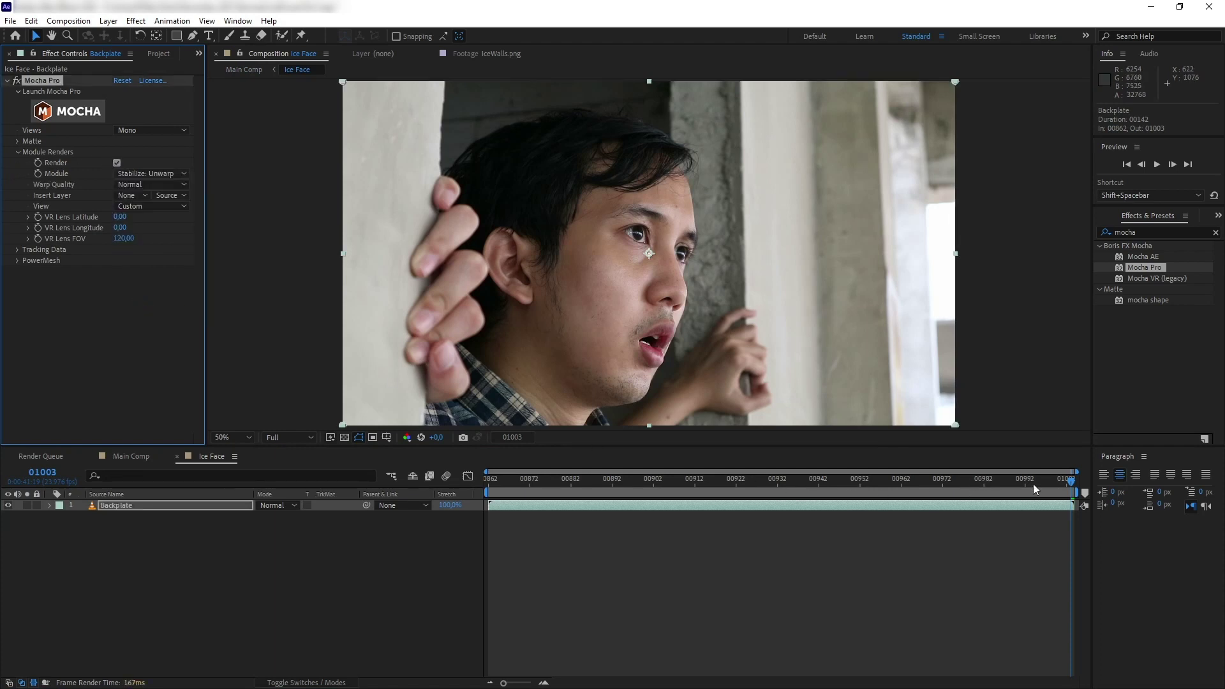
{"action": "left_click_drag", "start_coordinate": [1032, 484], "coordinate": [798, 456]}
- Add the Freezing_Ice_1_4135_2K.mov clip above the Backplate layer in the Ice Face composition
{"action": "left_click_drag", "start_coordinate": [69, 218], "coordinate": [674, 254]}
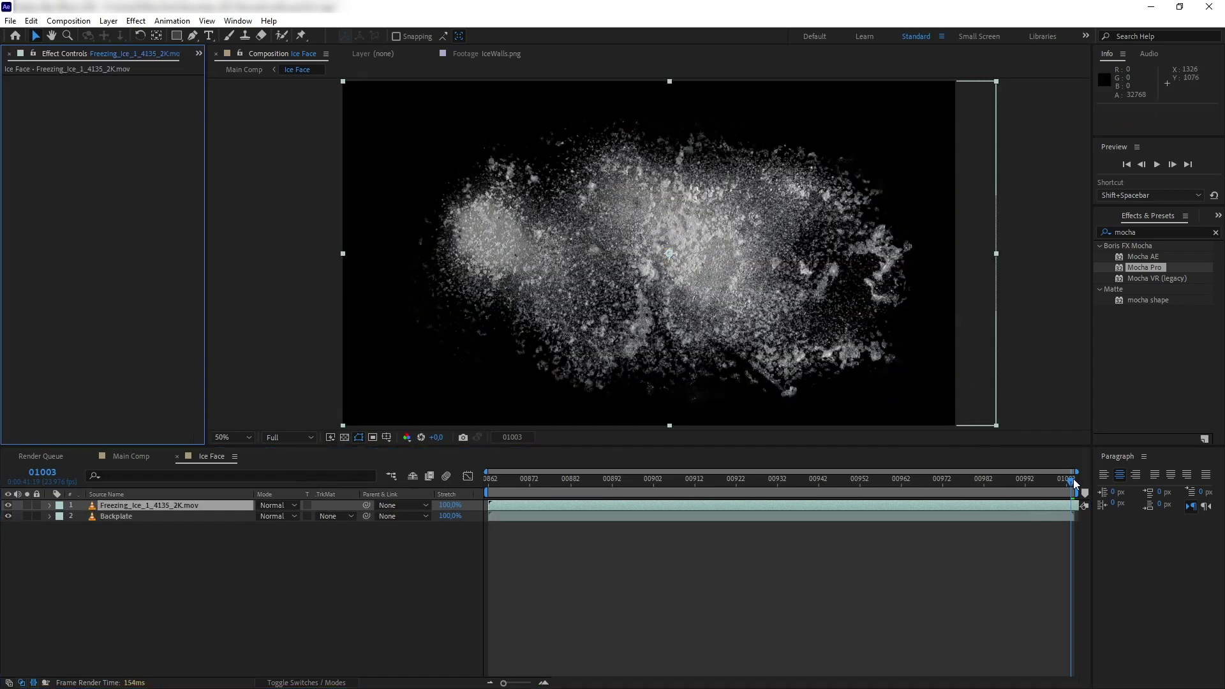
- Set the Freezing_Ice_1_4135_2K.mov layer's blending mode to Screen and scrub the timeline to preview the ice over the face
{"action": "left_click_drag", "start_coordinate": [1073, 481], "coordinate": [1121, 446]}
{"action": "left_click_drag", "start_coordinate": [1074, 483], "coordinate": [1110, 445]}
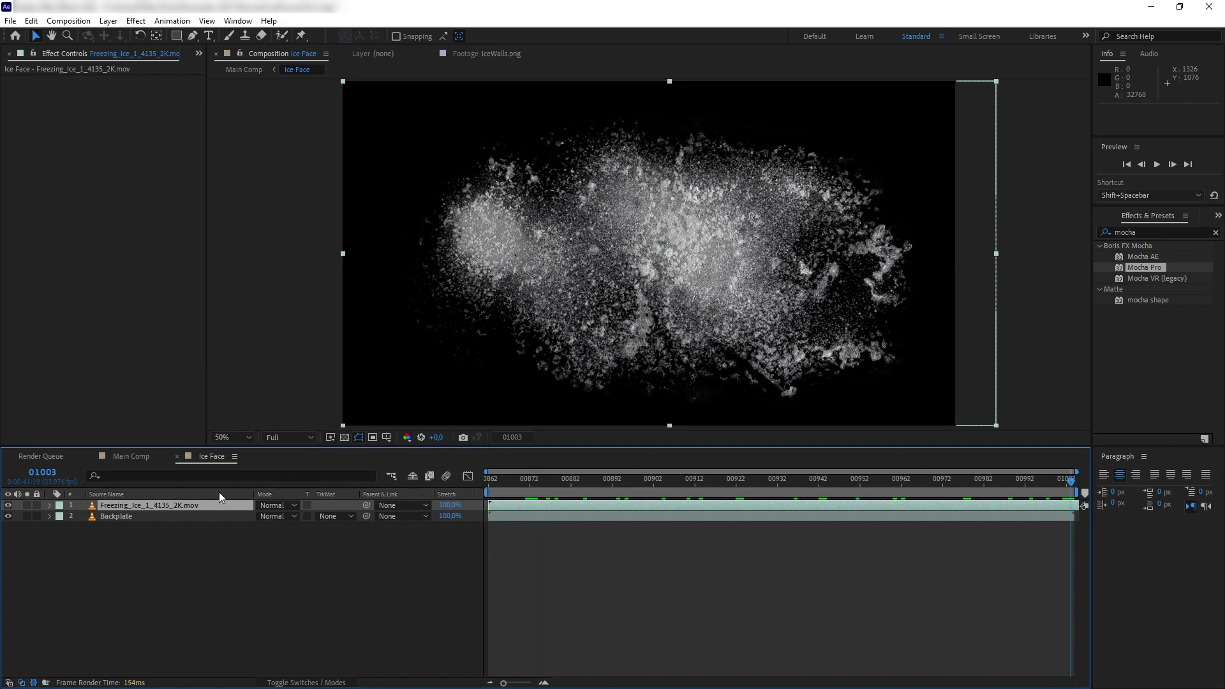
{"action": "left_click", "coordinate": [280, 509]}
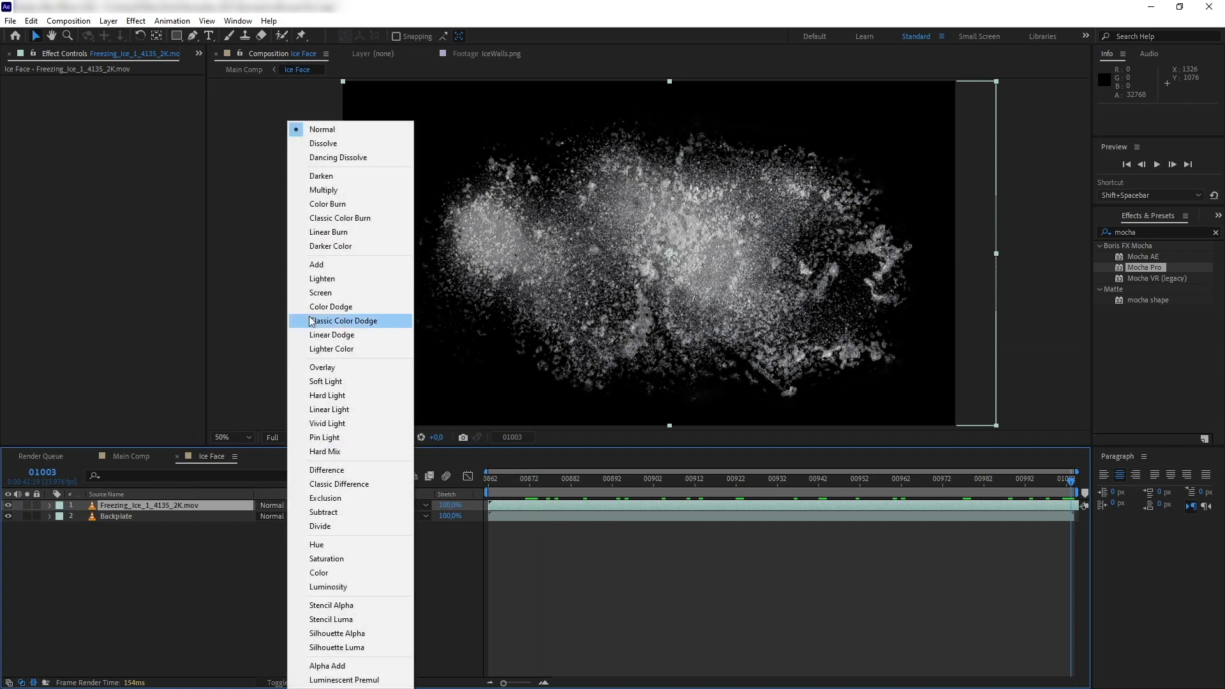
{"action": "left_click", "coordinate": [322, 292]}
{"action": "left_click_drag", "start_coordinate": [1032, 480], "coordinate": [1148, 471]}
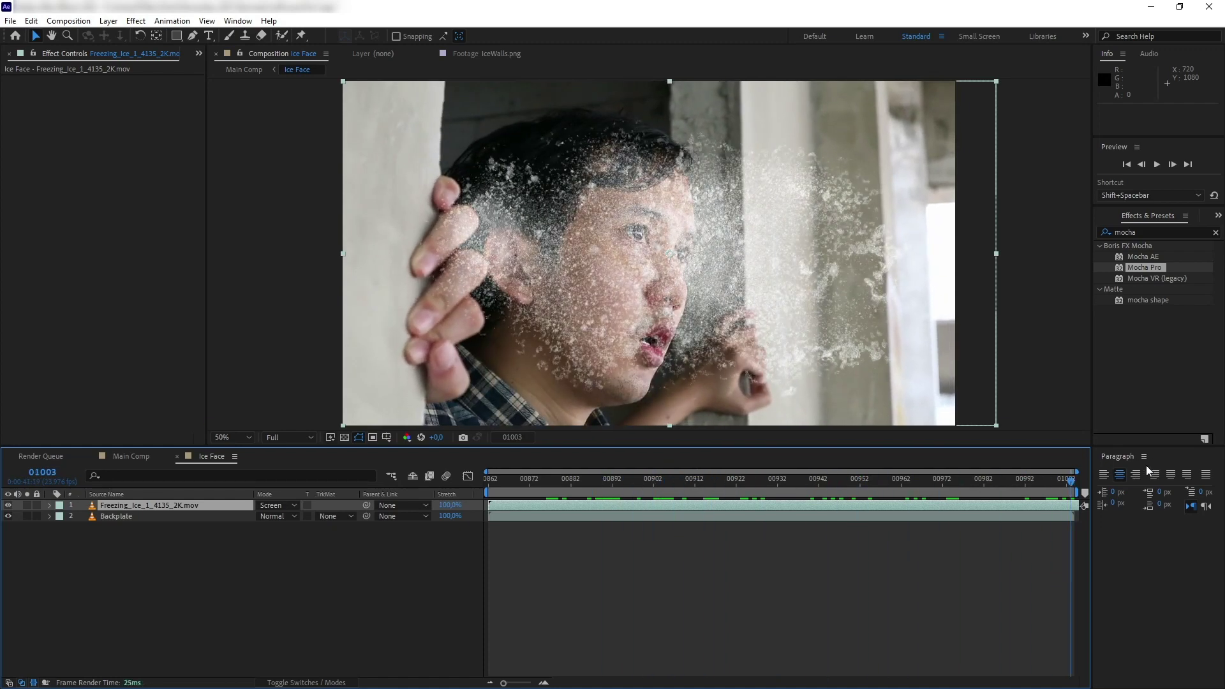
- Time-stretch the Freezing_Ice_1_4135_2K.mov layer with a stretch factor of 200
{"action": "right_click", "coordinate": [249, 500]}
{"action": "mouse_move", "coordinate": [332, 537]}
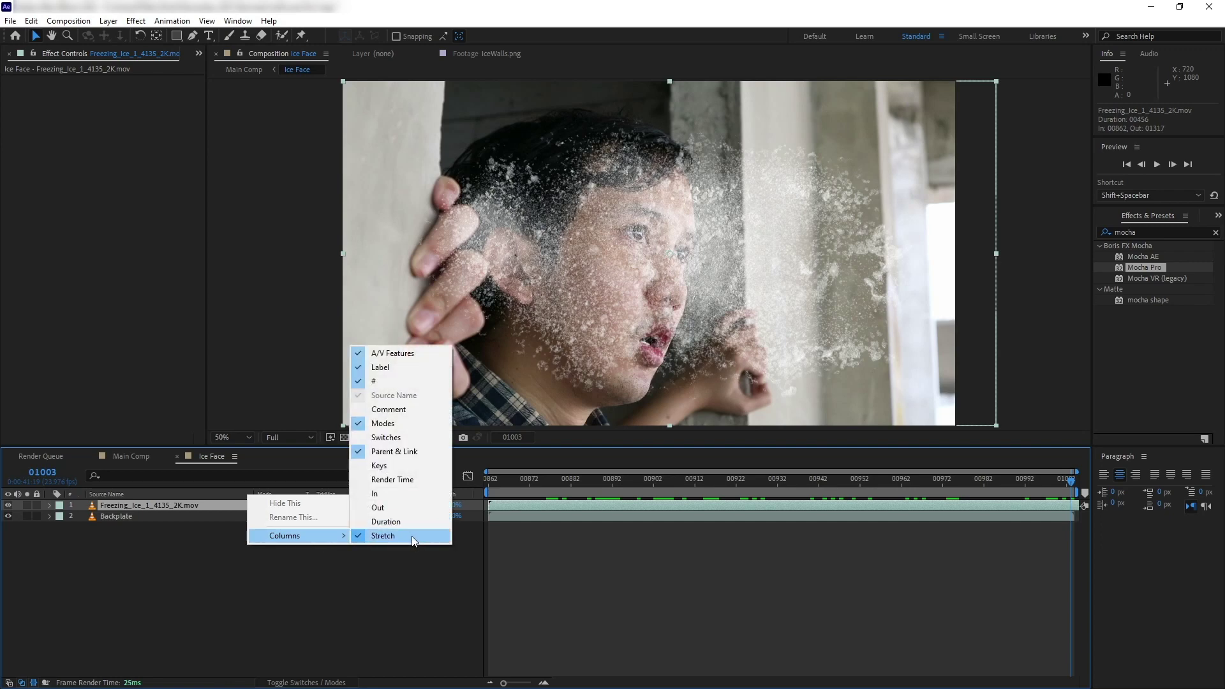
{"action": "left_click", "coordinate": [415, 557]}
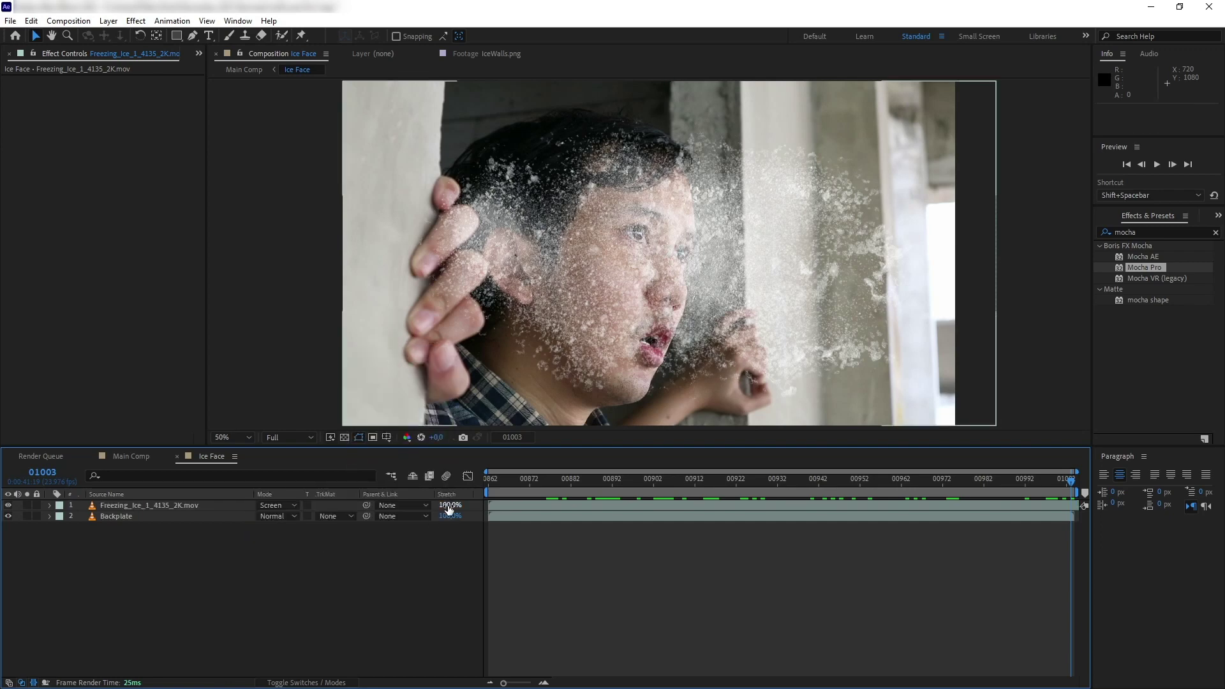
{"action": "left_click", "coordinate": [456, 505]}
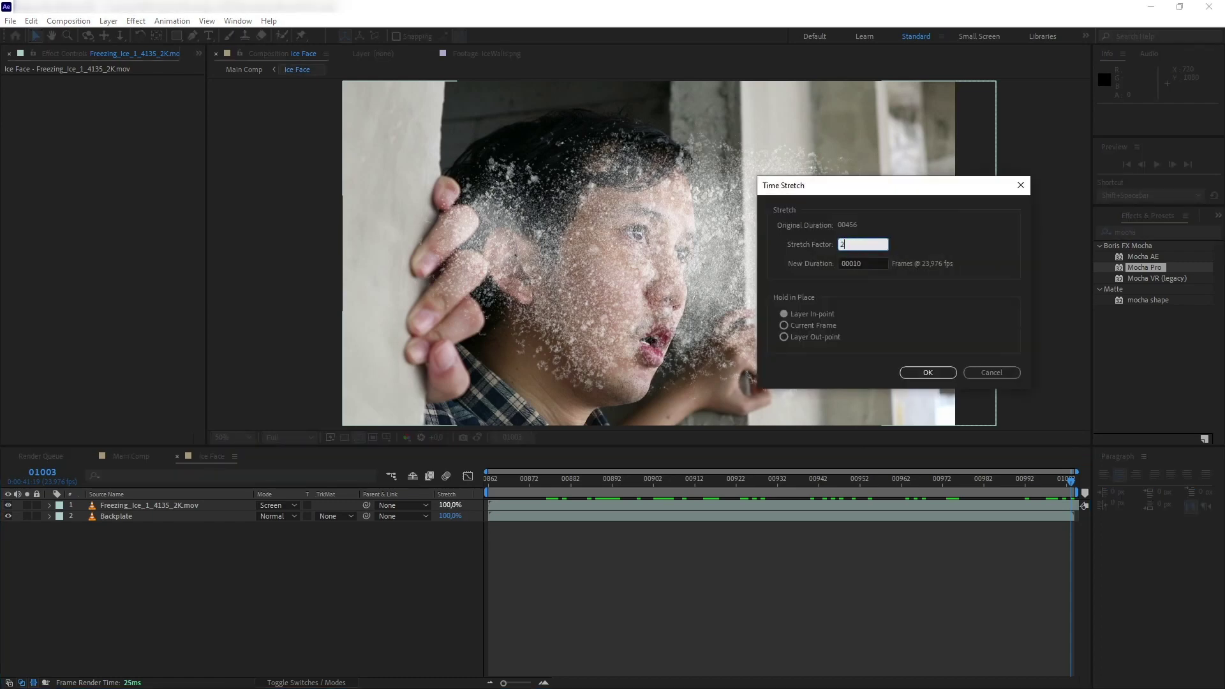
{"action": "type", "text": "200"}
{"action": "key", "text": "Return"}
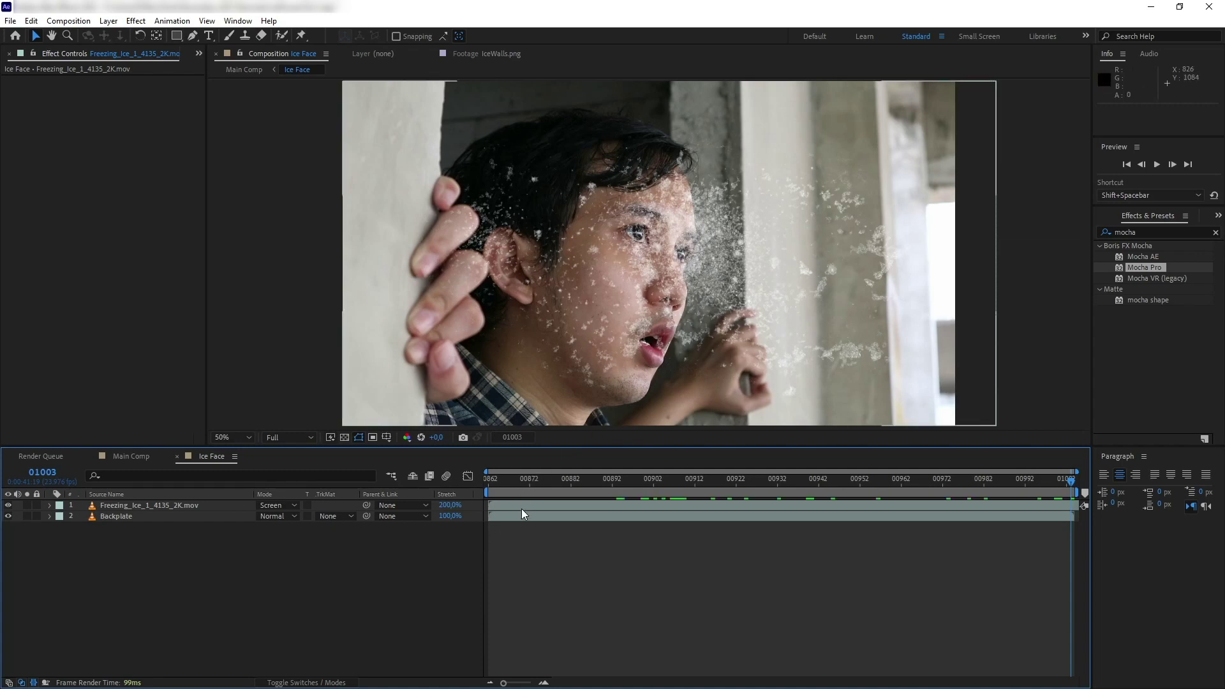
- Shift the Freezing_Ice_1_4135_2K.mov clip to start at frame 896 and reposition the ice over the man's nose
{"action": "left_click_drag", "start_coordinate": [524, 508], "coordinate": [662, 480]}
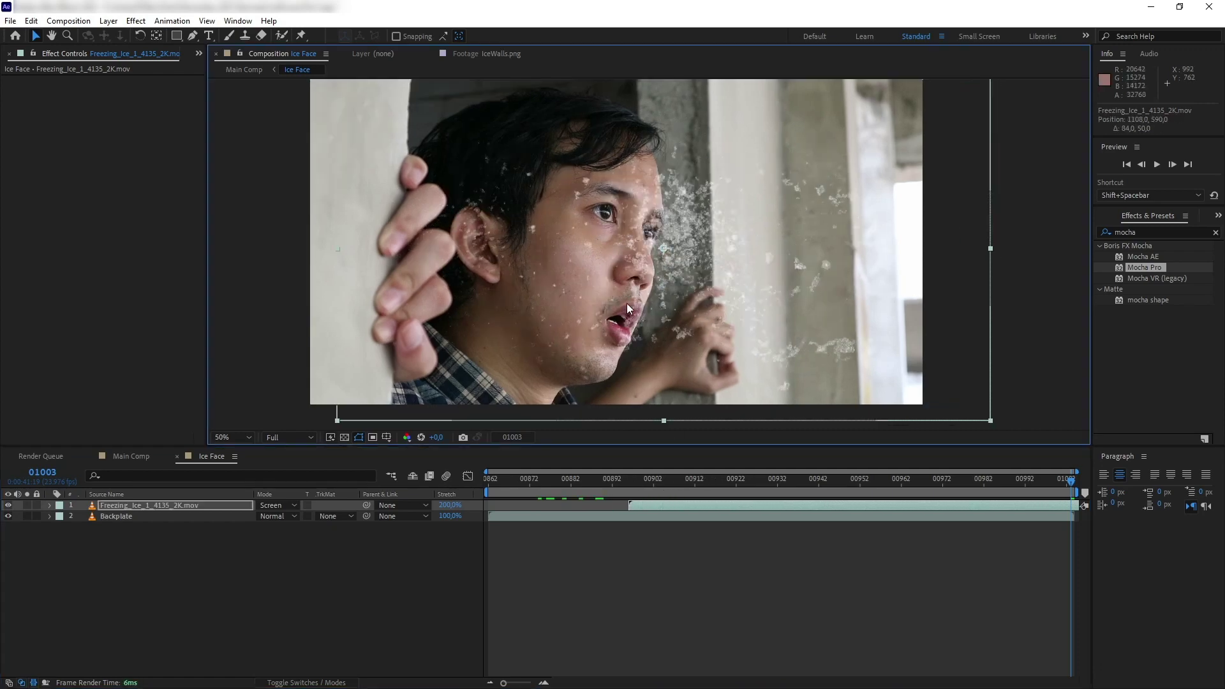
{"action": "scroll", "coordinate": [625, 305], "scroll_direction": "up", "scroll_amount": 1}
{"action": "left_click_drag", "start_coordinate": [617, 322], "coordinate": [657, 319]}
{"action": "key", "text": "v"}
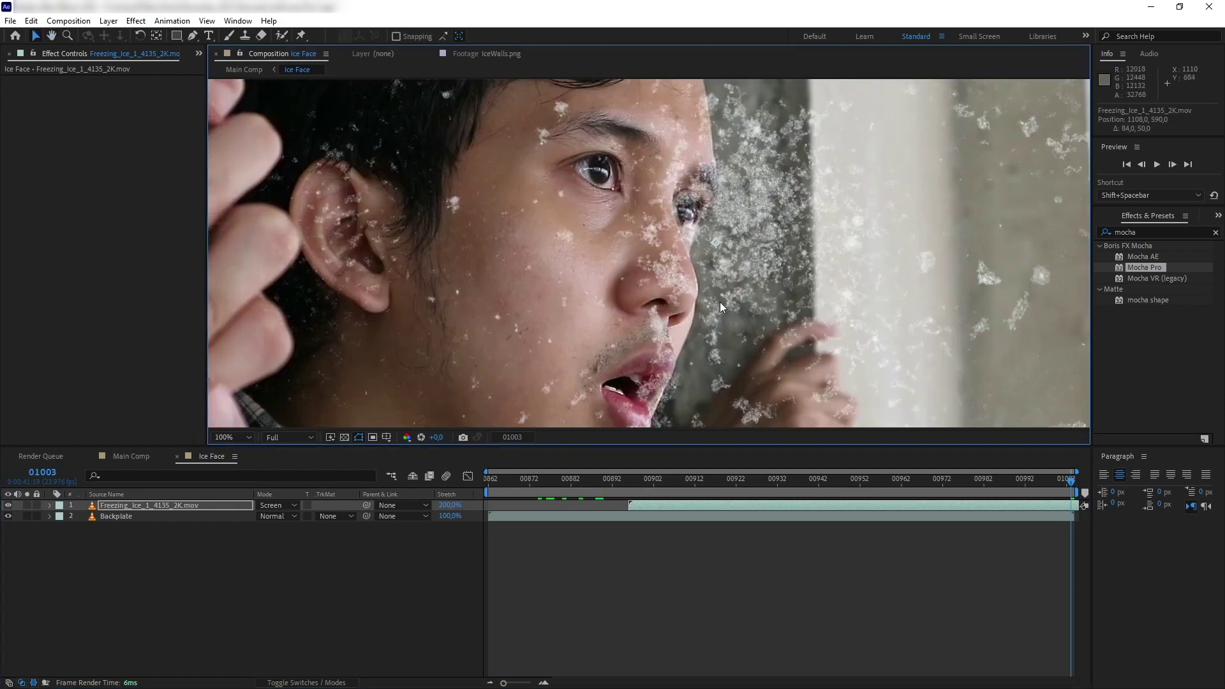
{"action": "left_click_drag", "start_coordinate": [744, 287], "coordinate": [711, 290]}
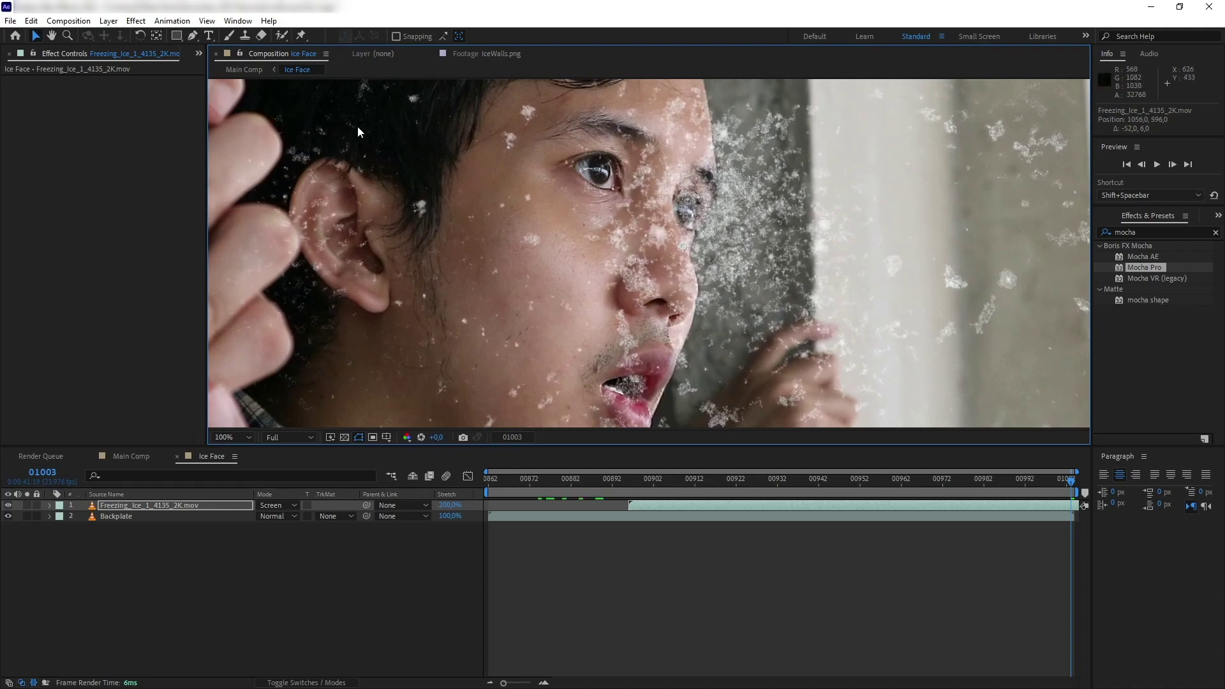
- Draw a closed Pen tool mask around the man's nose on the Freezing_Ice_1_4135_2K.mov layer
{"action": "left_click", "coordinate": [193, 39]}
{"action": "left_click_drag", "start_coordinate": [636, 178], "coordinate": [638, 217]}
{"action": "mouse_move", "coordinate": [620, 281]}
{"action": "left_mouse_down"}
{"action": "mouse_move", "coordinate": [616, 297]}
{"action": "mouse_move", "coordinate": [636, 313]}
{"action": "left_mouse_up"}
{"action": "left_click_drag", "start_coordinate": [667, 322], "coordinate": [679, 323]}
{"action": "left_click", "coordinate": [674, 209]}
{"action": "left_click", "coordinate": [677, 161]}
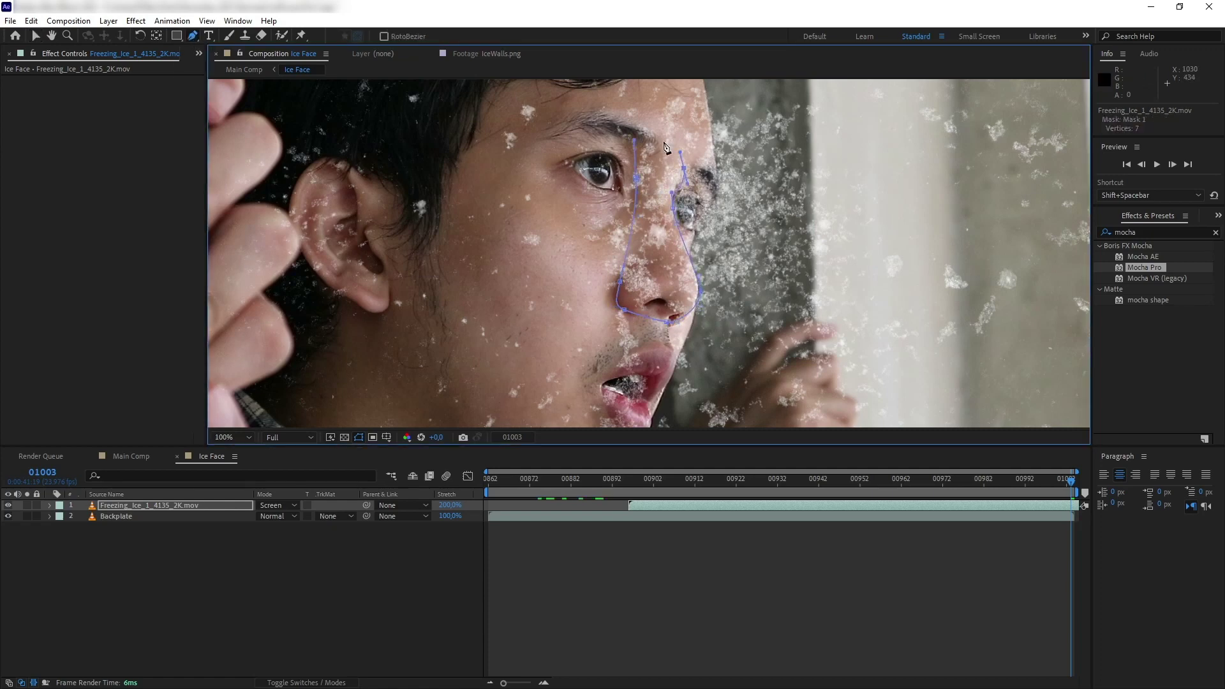
{"action": "left_click", "coordinate": [637, 177]}
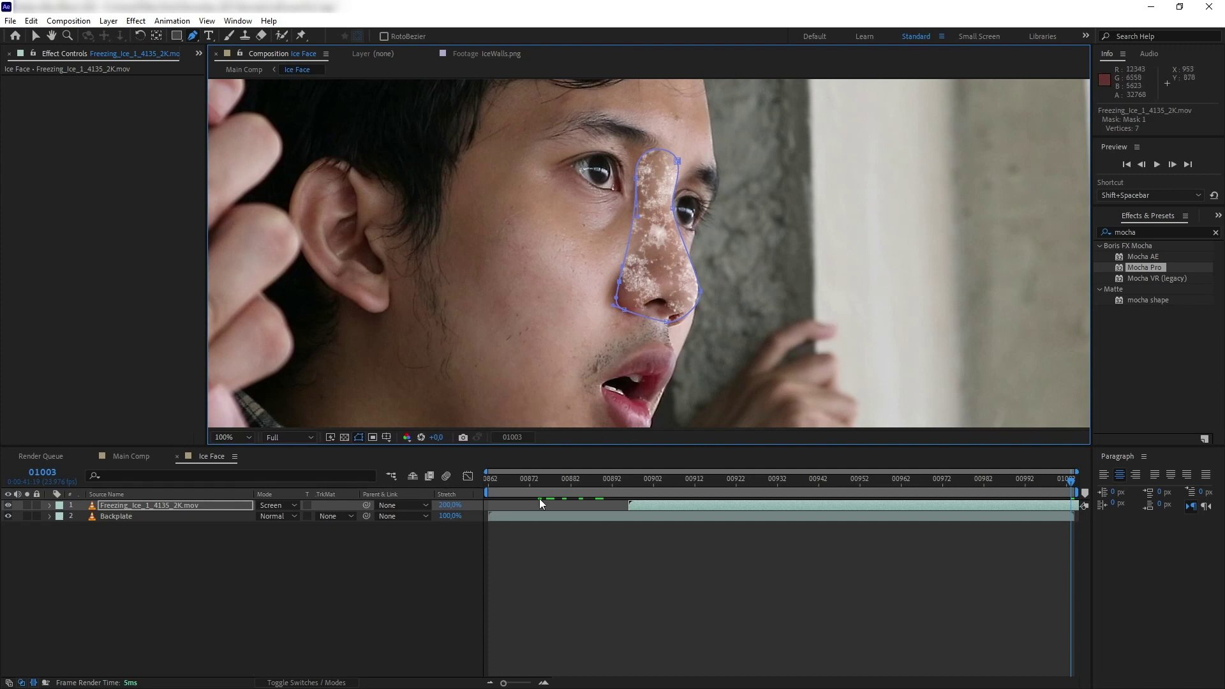
- Set the nose mask's feather to 2 pixels
{"action": "key", "text": "f"}
{"action": "left_click_drag", "start_coordinate": [285, 529], "coordinate": [297, 562]}
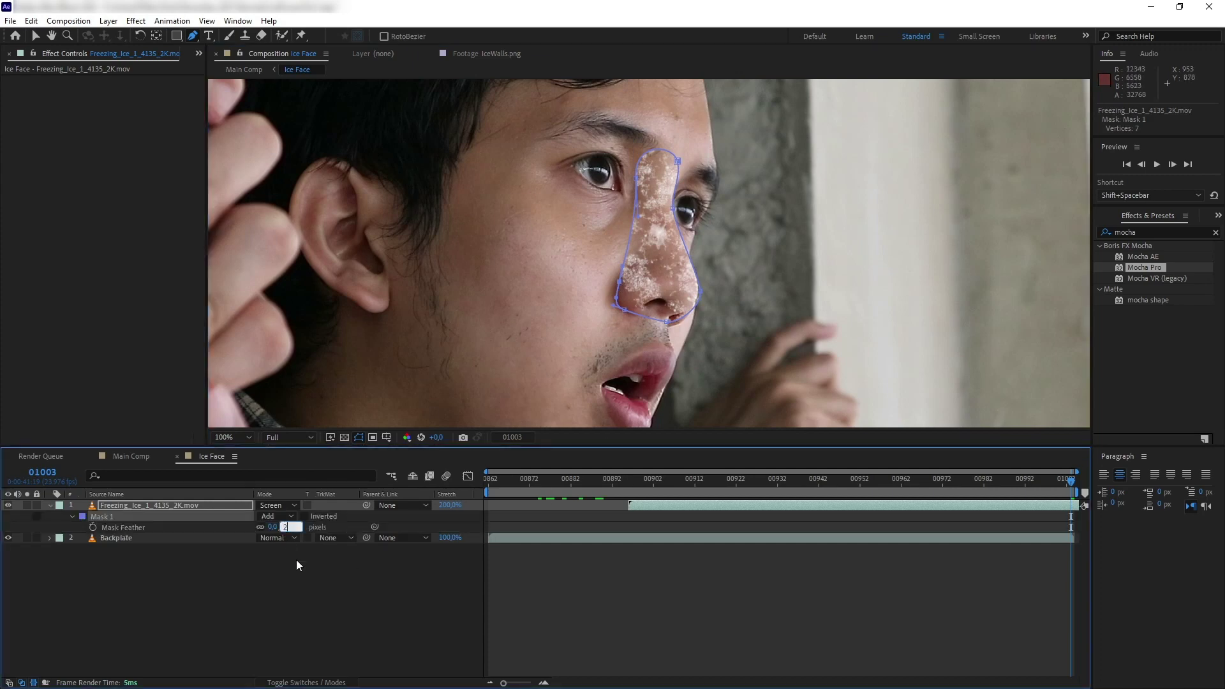
{"action": "left_click", "coordinate": [297, 561]}
- Warp the nose ice with Puppet pins along the bridge, nostril and tip so it follows the nose's shape
{"action": "left_click", "coordinate": [175, 507]}
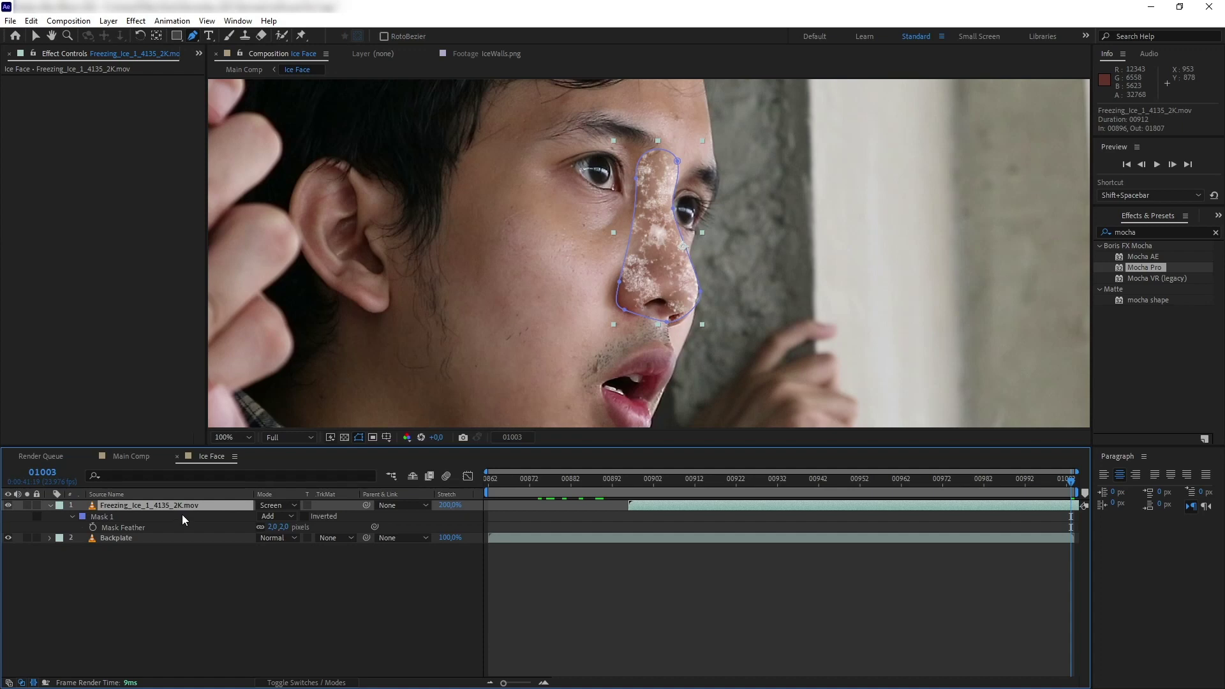
{"action": "left_click", "coordinate": [301, 35]}
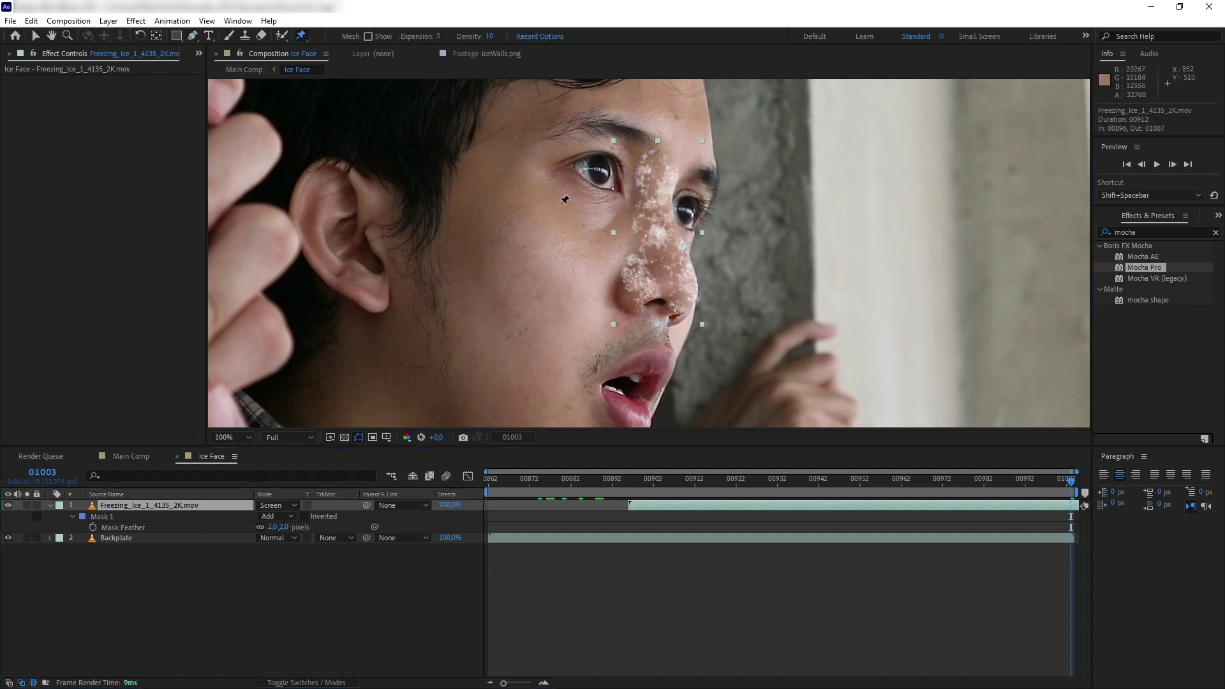
{"action": "left_click", "coordinate": [646, 252]}
{"action": "left_click", "coordinate": [630, 291]}
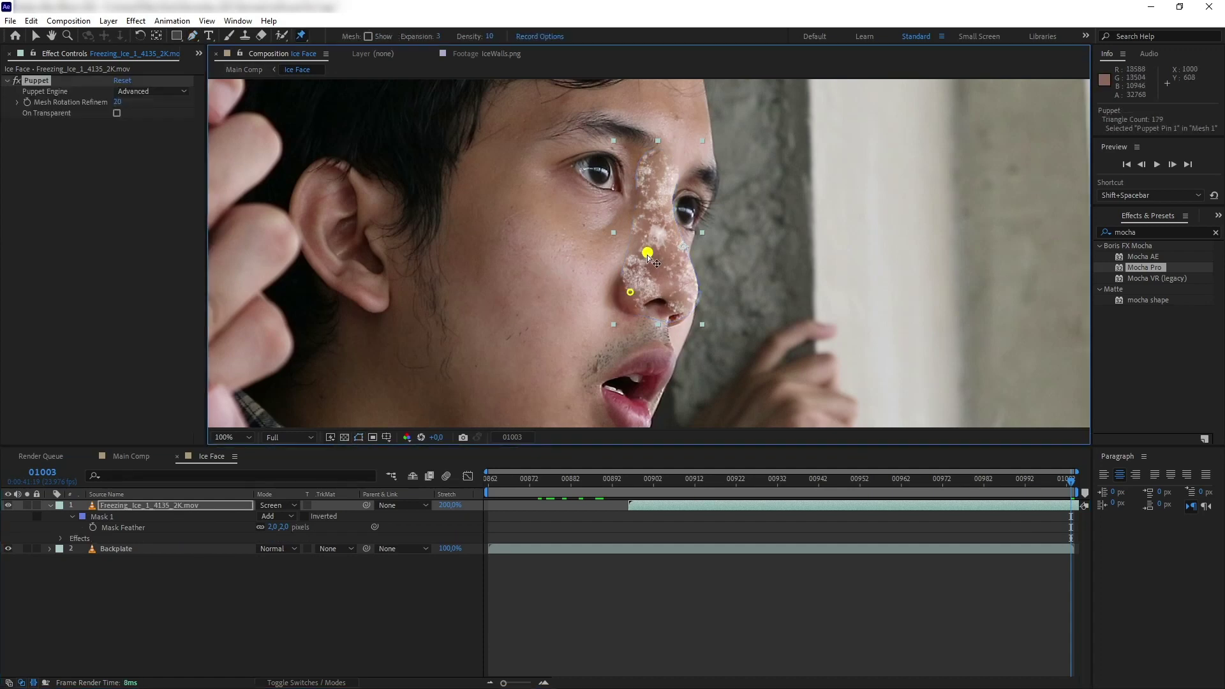
{"action": "left_click_drag", "start_coordinate": [647, 251], "coordinate": [648, 260]}
{"action": "key", "text": "ctrl+z"}
{"action": "left_click", "coordinate": [656, 182]}
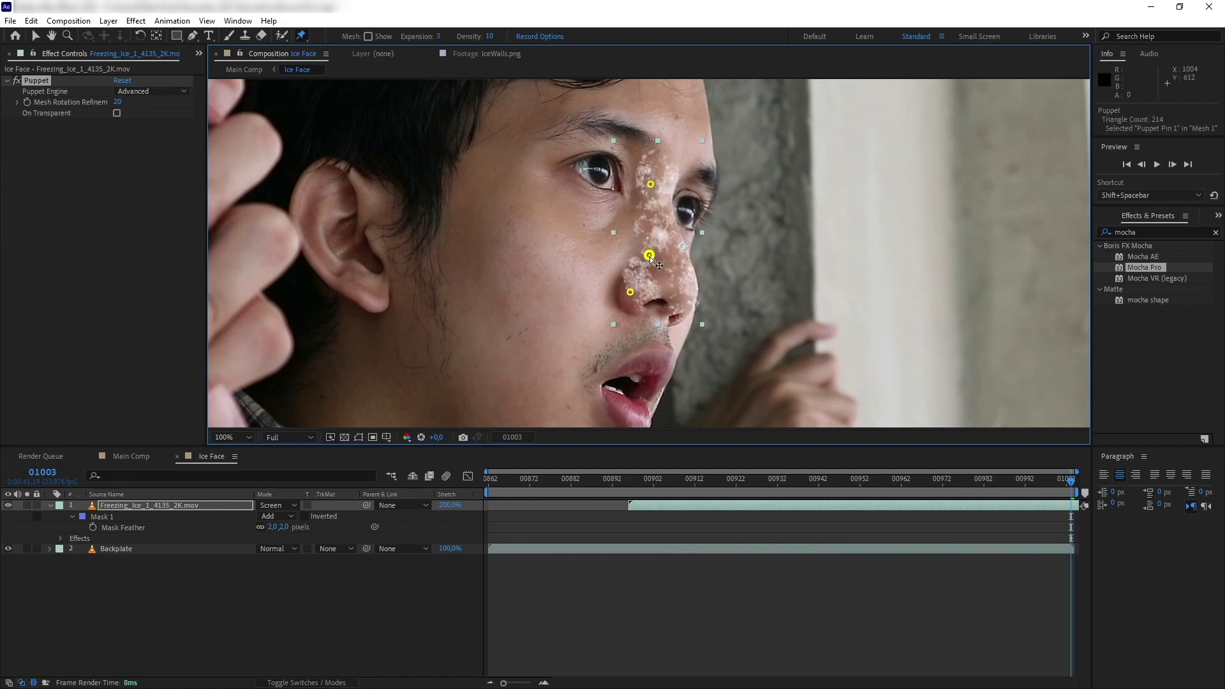
{"action": "left_click", "coordinate": [635, 267]}
{"action": "left_click", "coordinate": [629, 295]}
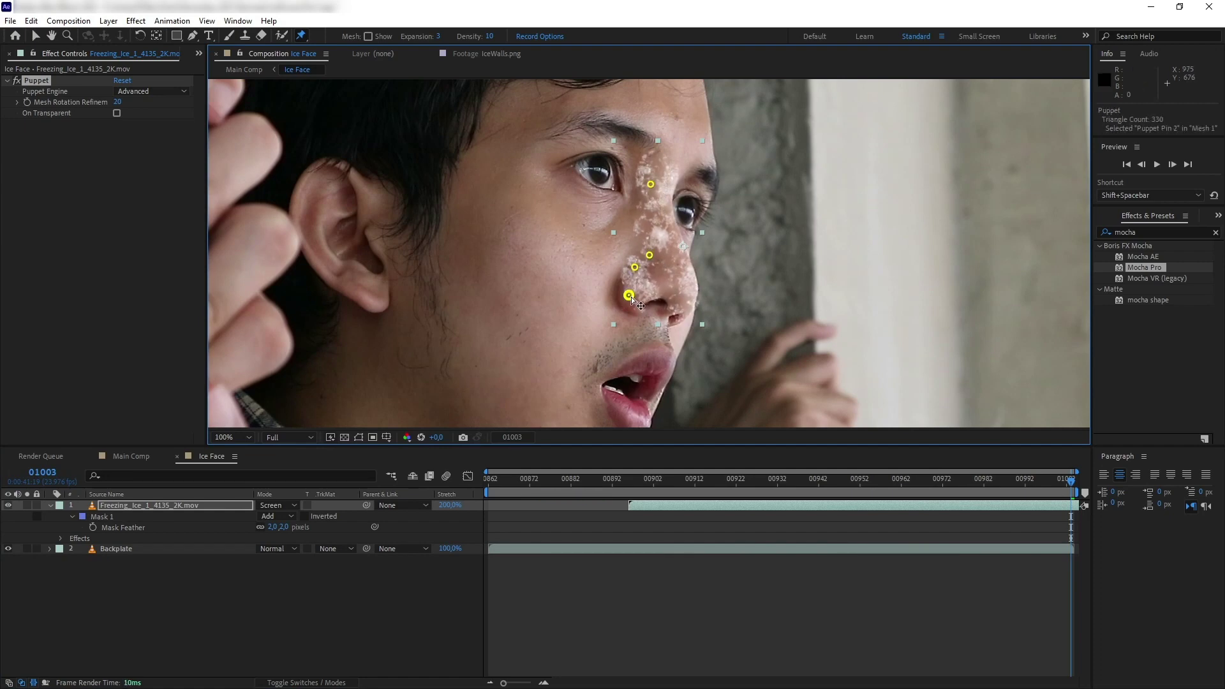
{"action": "left_click", "coordinate": [666, 212]}
{"action": "left_click", "coordinate": [647, 231]}
{"action": "left_click", "coordinate": [683, 273]}
{"action": "left_click", "coordinate": [695, 290]}
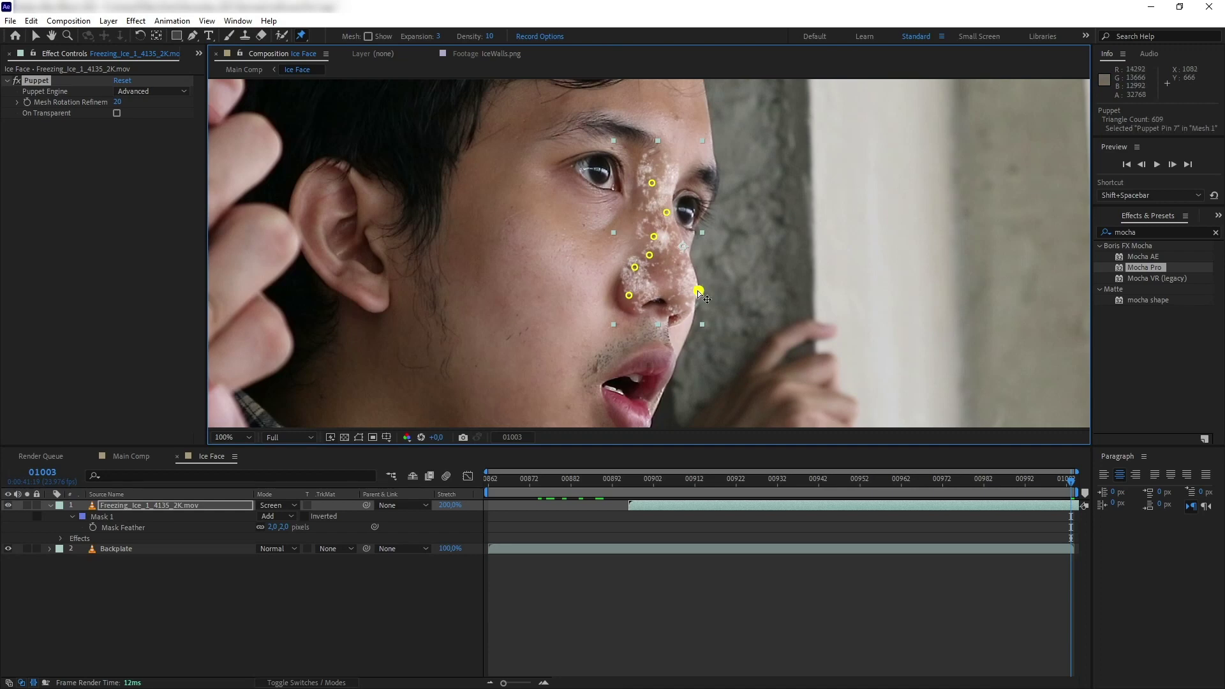
{"action": "mouse_move", "coordinate": [1072, 483]}
{"action": "left_mouse_down"}
{"action": "mouse_move", "coordinate": [754, 446]}
{"action": "mouse_move", "coordinate": [1082, 487]}
{"action": "left_mouse_up"}
- Add the Freezing_Ice_2_4136_2K.mov clip on top of the Ice Face composition and position it in the mouth area
{"action": "left_click", "coordinate": [199, 54]}
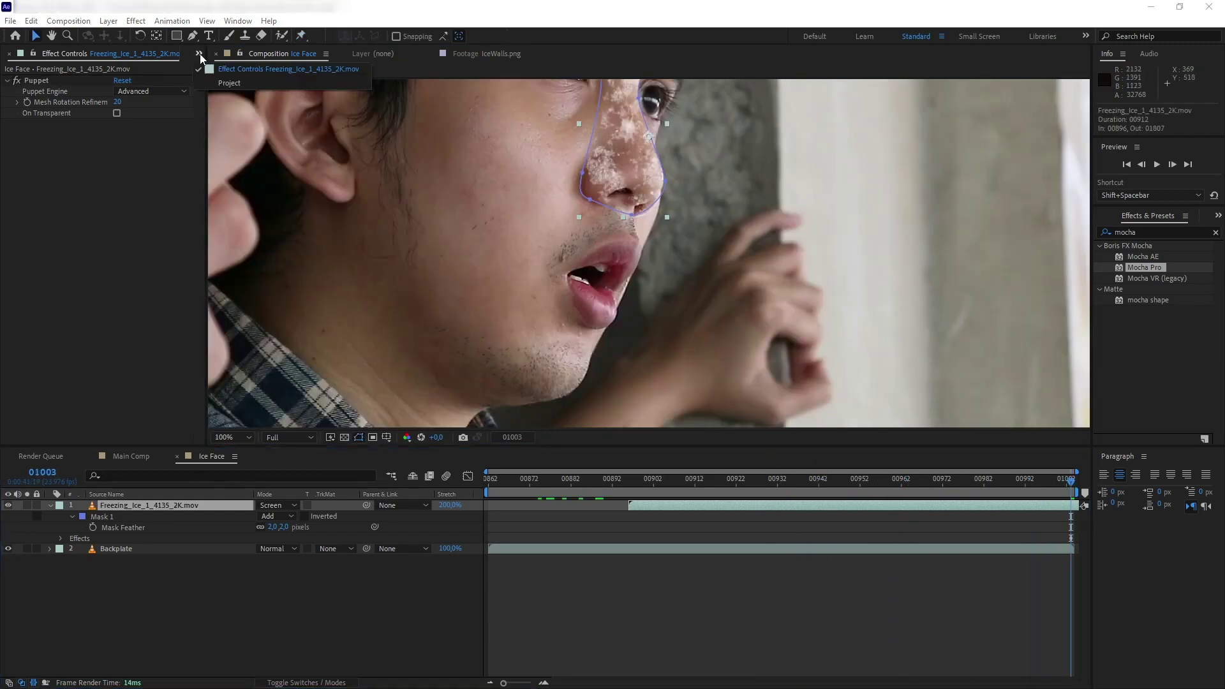
{"action": "left_click", "coordinate": [218, 82]}
{"action": "left_click_drag", "start_coordinate": [81, 229], "coordinate": [744, 219]}
{"action": "left_click_drag", "start_coordinate": [560, 277], "coordinate": [732, 364]}
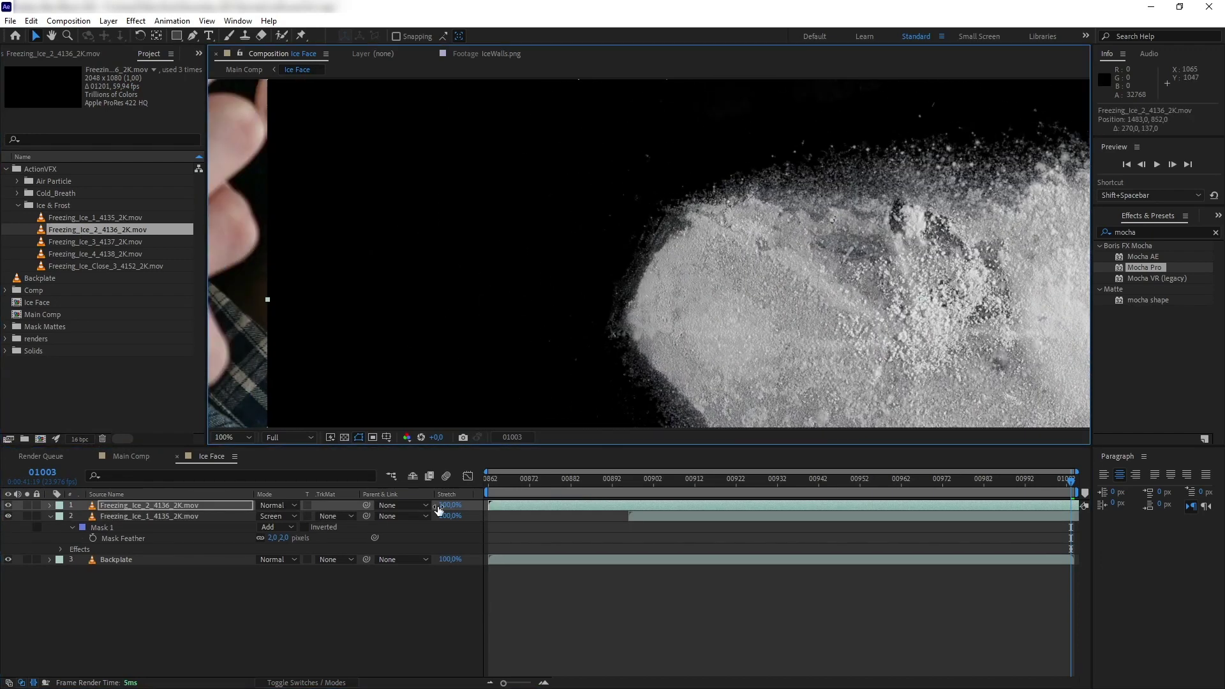
- Set the Freezing_Ice_2_4136_2K.mov layer's blending mode to Screen and its time-stretch factor to 200
{"action": "left_click", "coordinate": [276, 505]}
{"action": "left_click", "coordinate": [447, 287]}
{"action": "left_click", "coordinate": [449, 505]}
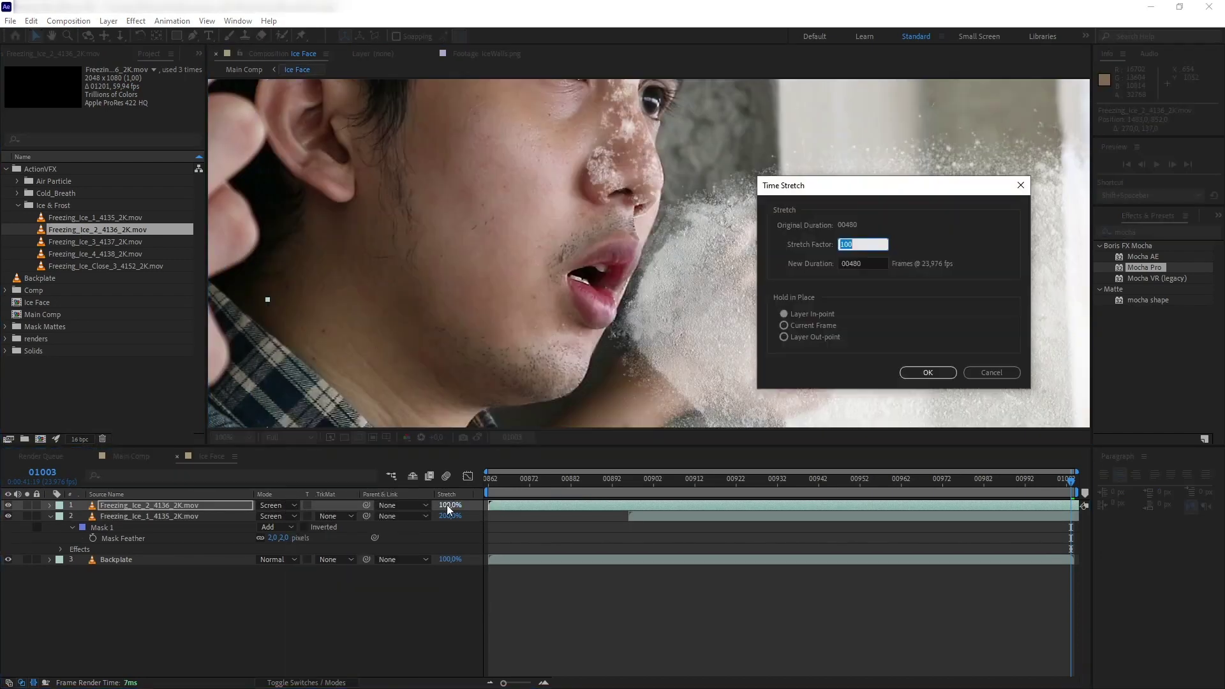
{"action": "key", "text": "Return"}
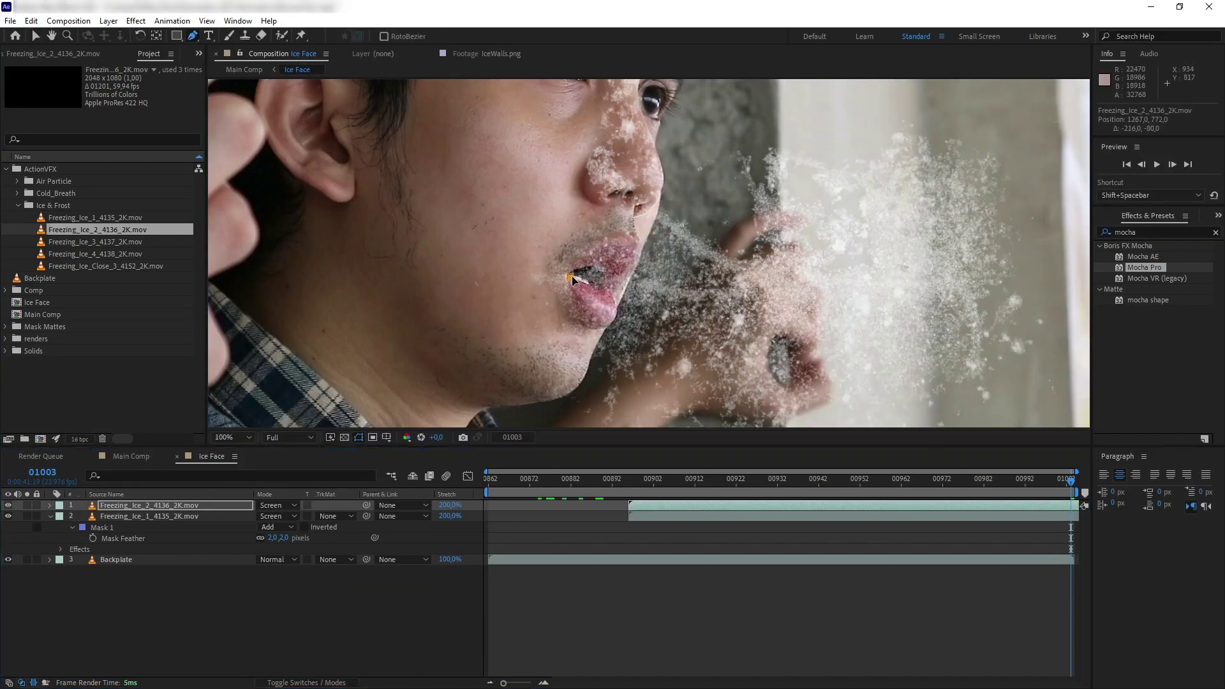
- Draw a closed mask around the man's lips, leaving out the mouth opening, on the Freezing_Ice_2_4136_2K.mov layer
{"action": "left_click_drag", "start_coordinate": [571, 276], "coordinate": [594, 282]}
{"action": "mouse_move", "coordinate": [613, 296]}
{"action": "left_mouse_down"}
{"action": "mouse_move", "coordinate": [616, 313]}
{"action": "mouse_move", "coordinate": [595, 330]}
{"action": "left_mouse_up"}
{"action": "left_click_drag", "start_coordinate": [564, 301], "coordinate": [556, 290]}
{"action": "left_click_drag", "start_coordinate": [573, 245], "coordinate": [638, 252]}
{"action": "left_click", "coordinate": [626, 274]}
{"action": "left_click_drag", "start_coordinate": [593, 263], "coordinate": [578, 264]}
{"action": "left_click", "coordinate": [571, 277]}
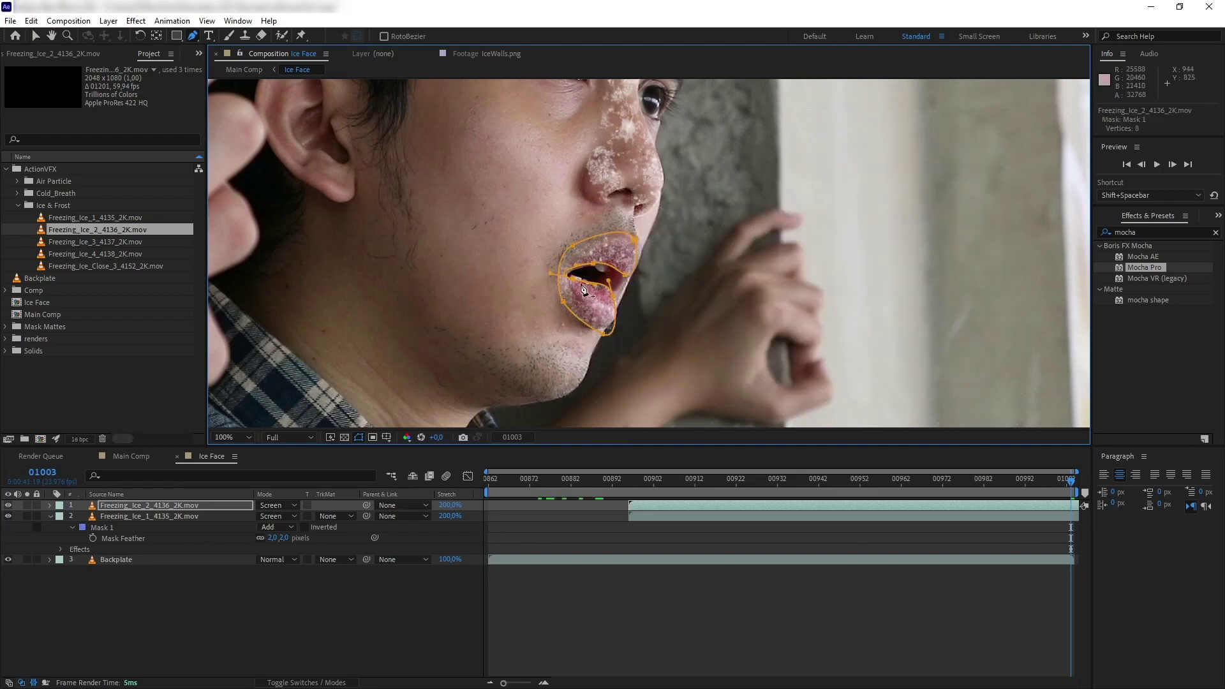
{"action": "left_click_drag", "start_coordinate": [603, 334], "coordinate": [600, 330]}
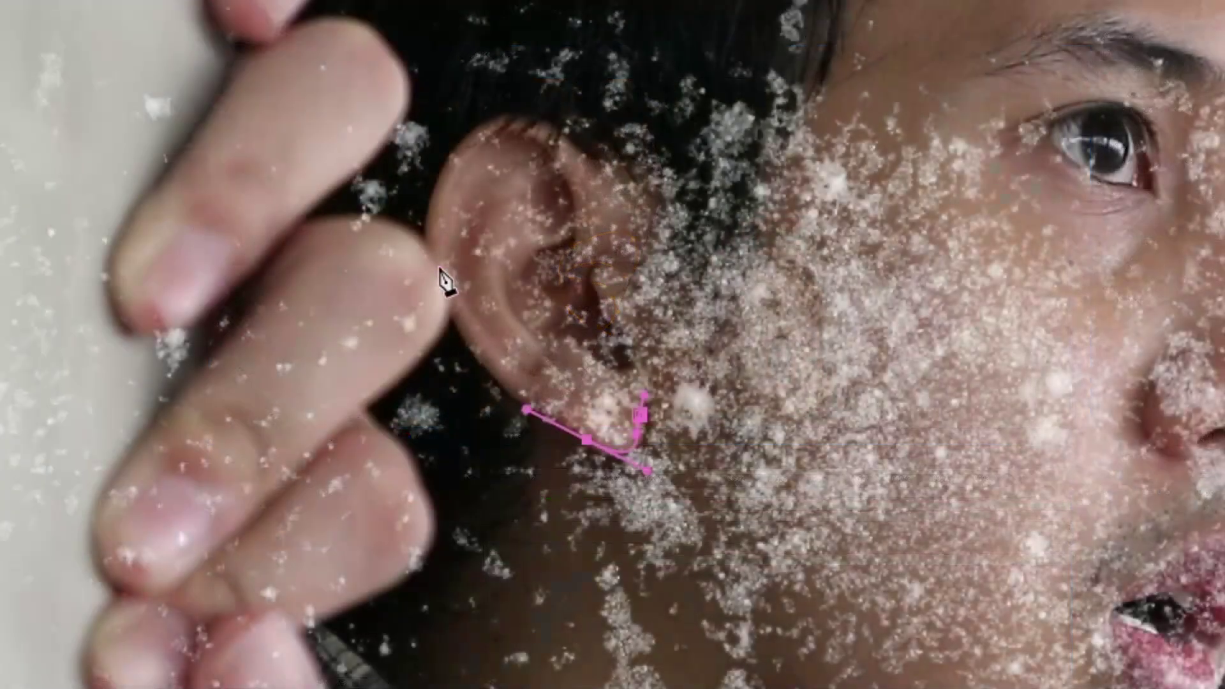
- Mask another Freezing_Ice_1_4135_2K.mov layer to the outer rim and lobe of the man's ear
{"action": "left_click", "coordinate": [439, 263]}
{"action": "left_click_drag", "start_coordinate": [519, 117], "coordinate": [537, 120]}
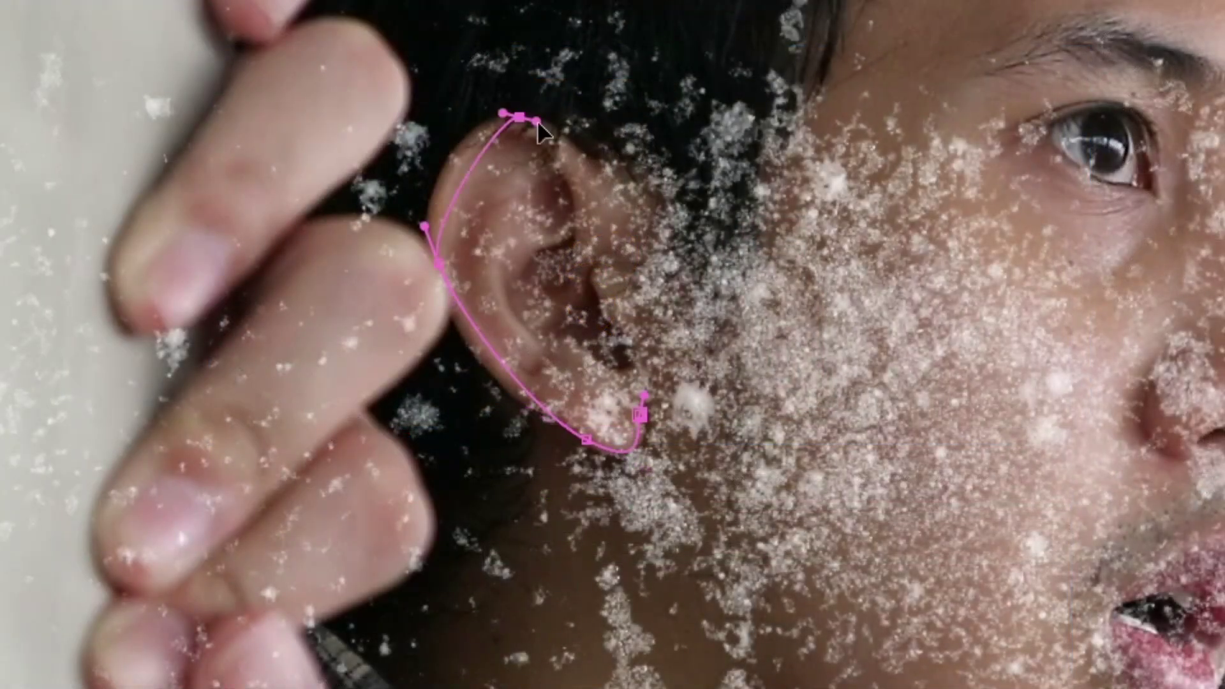
{"action": "left_click", "coordinate": [649, 194]}
{"action": "left_click_drag", "start_coordinate": [661, 248], "coordinate": [644, 292]}
{"action": "left_click_drag", "start_coordinate": [562, 248], "coordinate": [542, 252]}
{"action": "left_click_drag", "start_coordinate": [527, 297], "coordinate": [533, 319]}
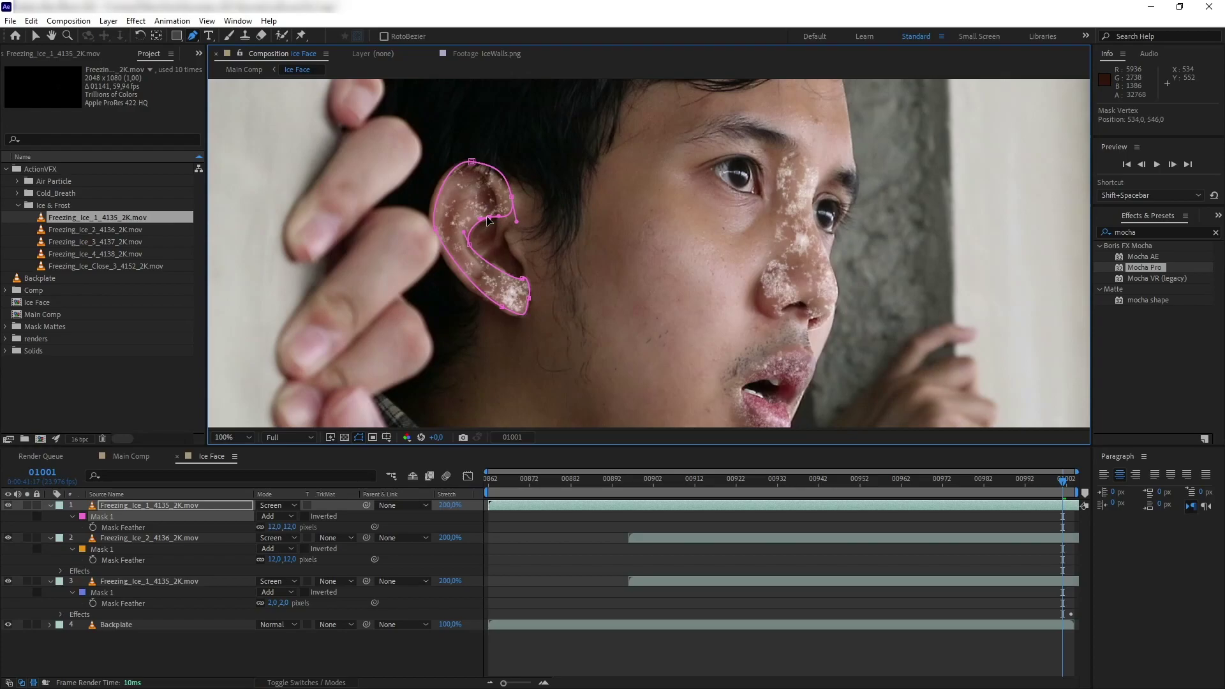
- Draw a mask around the man's shirt collar on a further Freezing_Ice_1_4135_2K.mov layer and adjust its lower points
{"action": "left_click", "coordinate": [204, 53]}
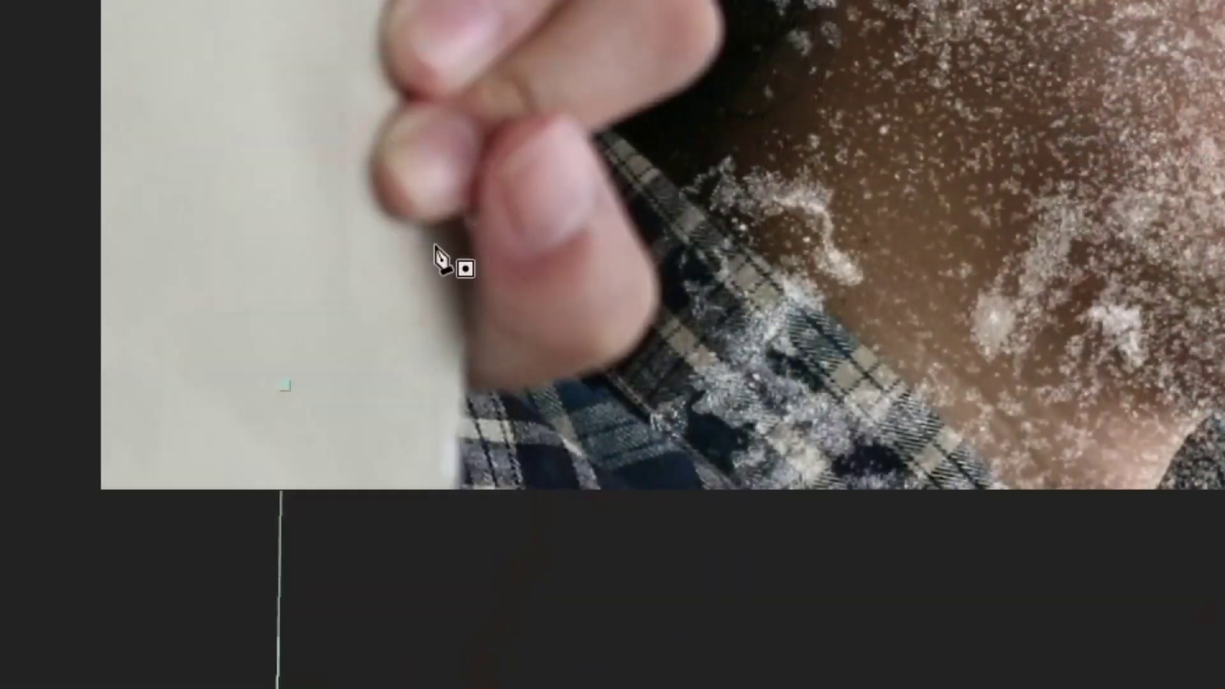
{"action": "left_click", "coordinate": [669, 191]}
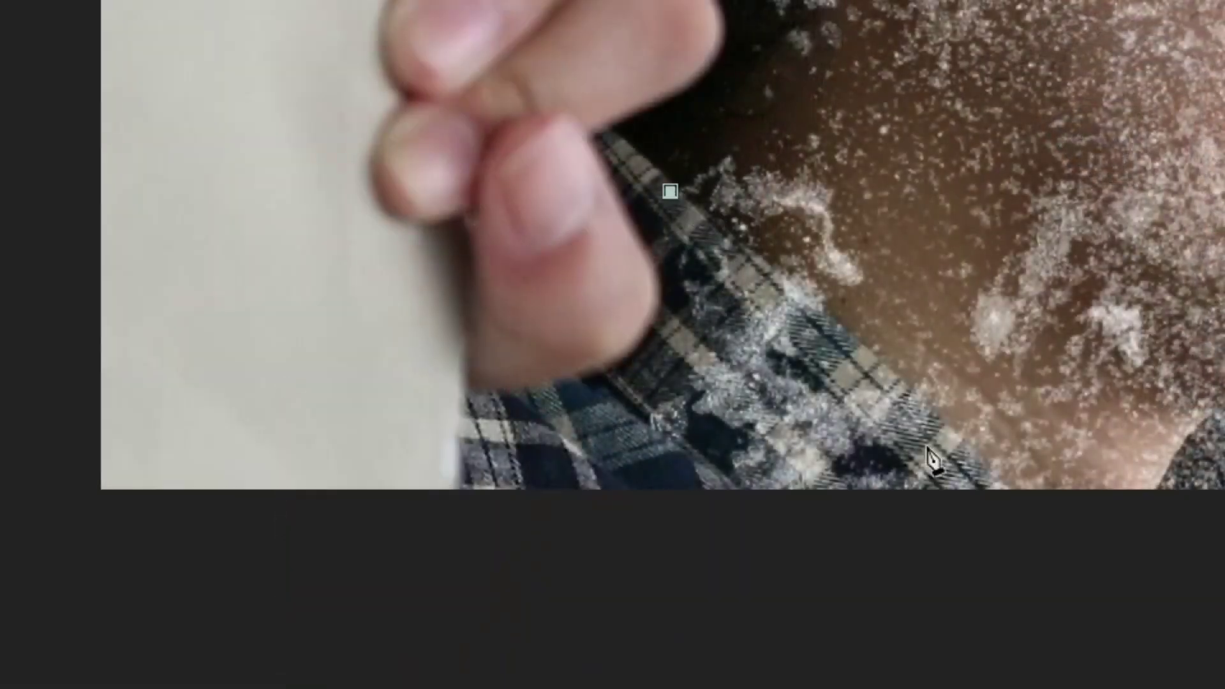
{"action": "left_click", "coordinate": [1014, 495]}
{"action": "left_click", "coordinate": [974, 566]}
{"action": "left_click", "coordinate": [634, 413]}
{"action": "left_click", "coordinate": [670, 192]}
{"action": "left_click_drag", "start_coordinate": [633, 408], "coordinate": [626, 409]}
{"action": "left_click_drag", "start_coordinate": [974, 566], "coordinate": [520, 651]}
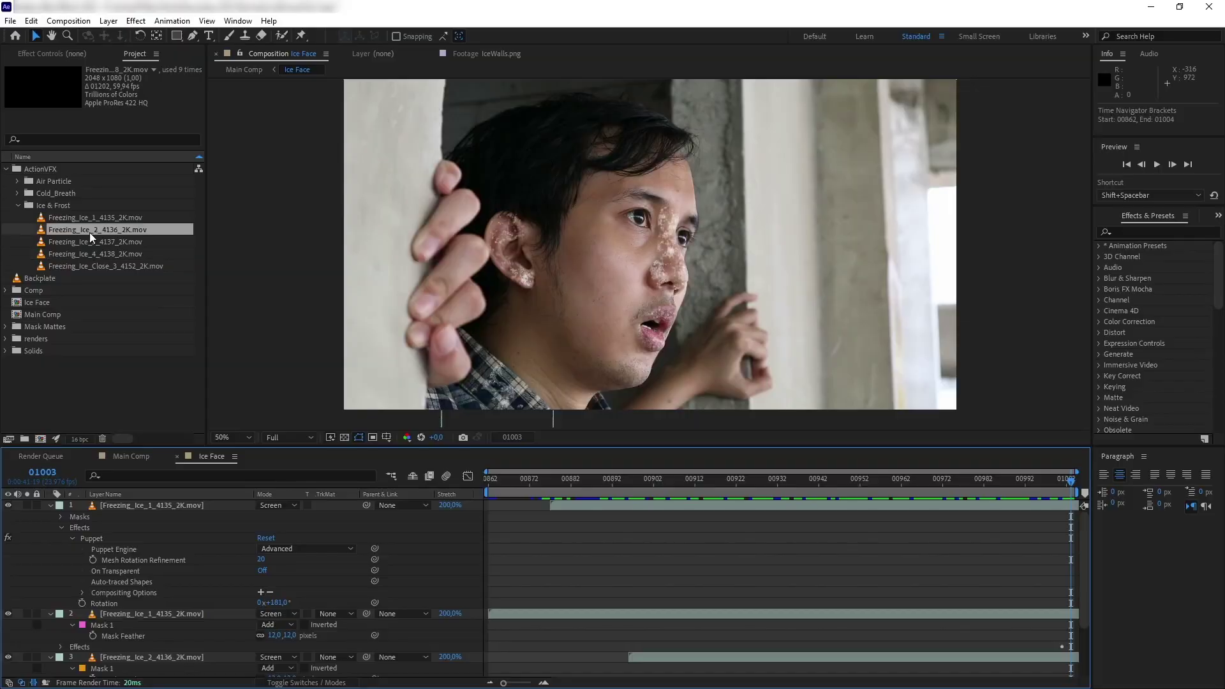
- Add another Freezing_Ice_2_4136_2K.mov clip on top of the Ice Face composition and set its blending mode to Screen
{"action": "left_click_drag", "start_coordinate": [90, 232], "coordinate": [670, 268]}
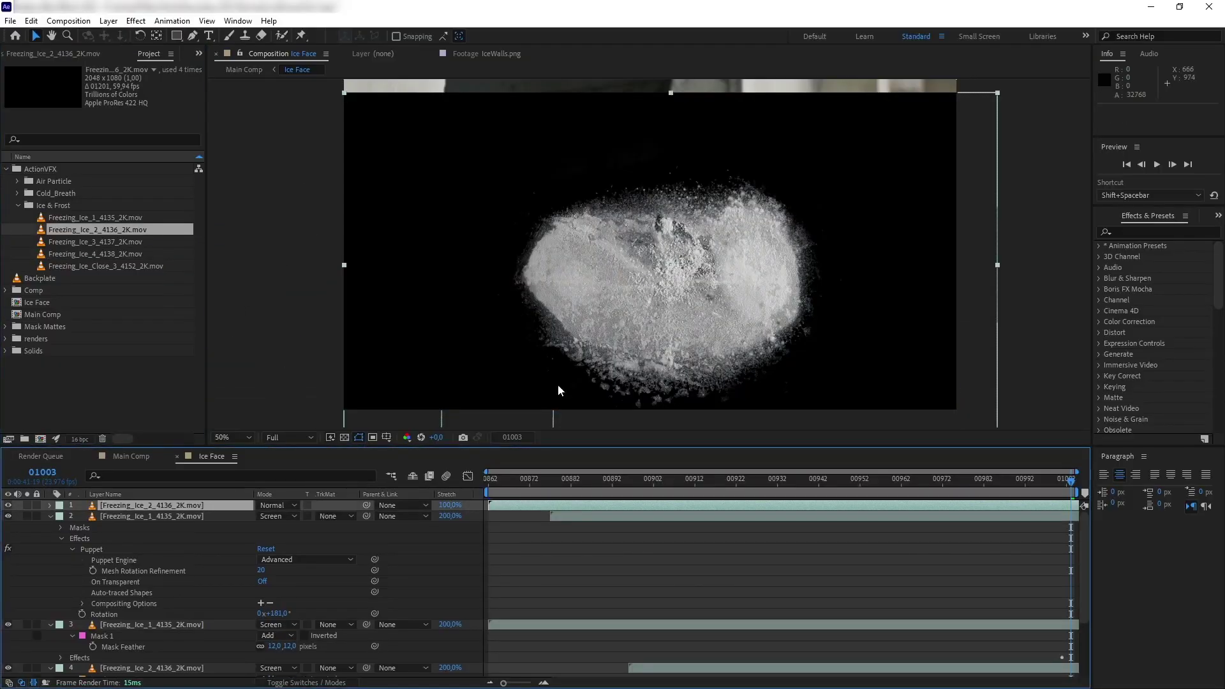
{"action": "left_click", "coordinate": [293, 504]}
{"action": "left_click", "coordinate": [331, 290]}
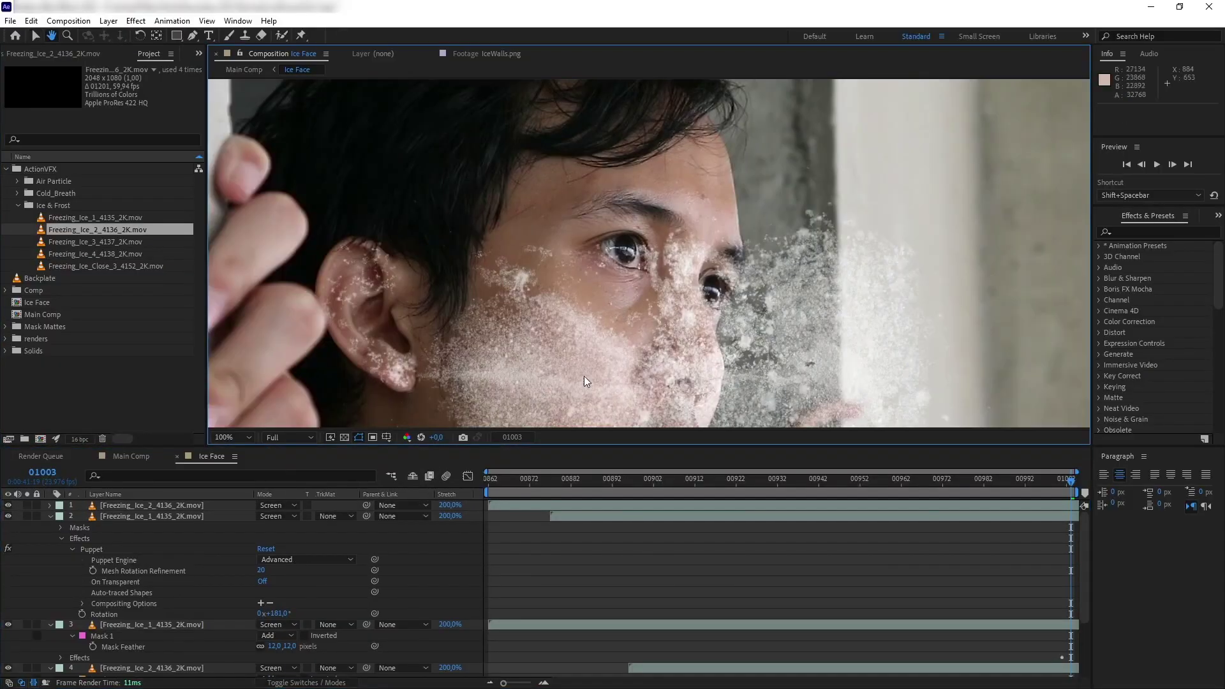
- Mask the new Freezing_Ice_2_4136_2K.mov layer to the forehead and hairline, and shift the clip to start at frame 903
{"action": "left_click", "coordinate": [744, 369]}
{"action": "left_click_drag", "start_coordinate": [543, 213], "coordinate": [548, 195]}
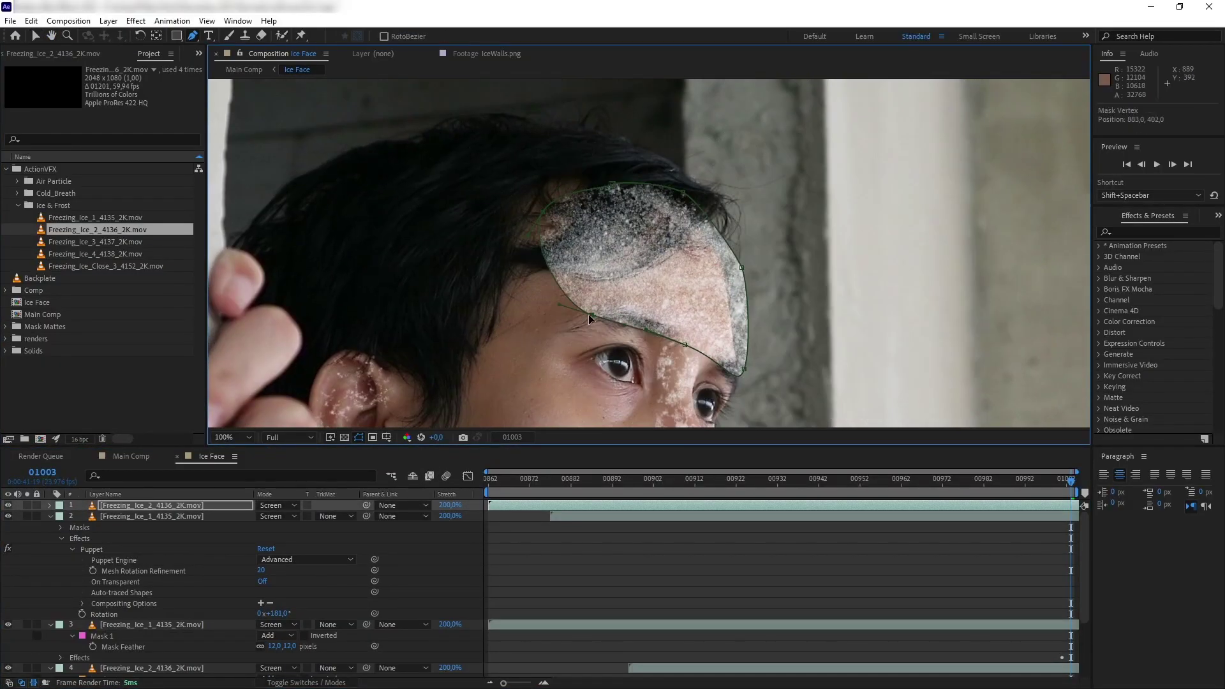
{"action": "left_click_drag", "start_coordinate": [548, 196], "coordinate": [553, 187]}
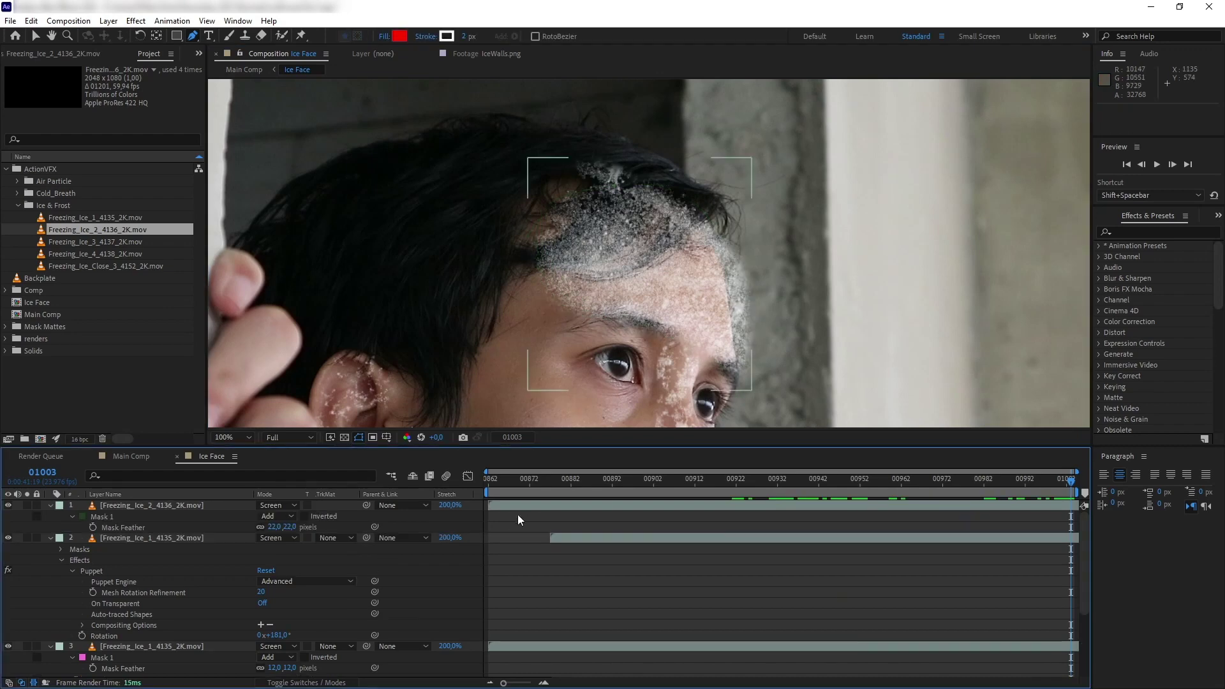
{"action": "left_click_drag", "start_coordinate": [521, 506], "coordinate": [1101, 452]}
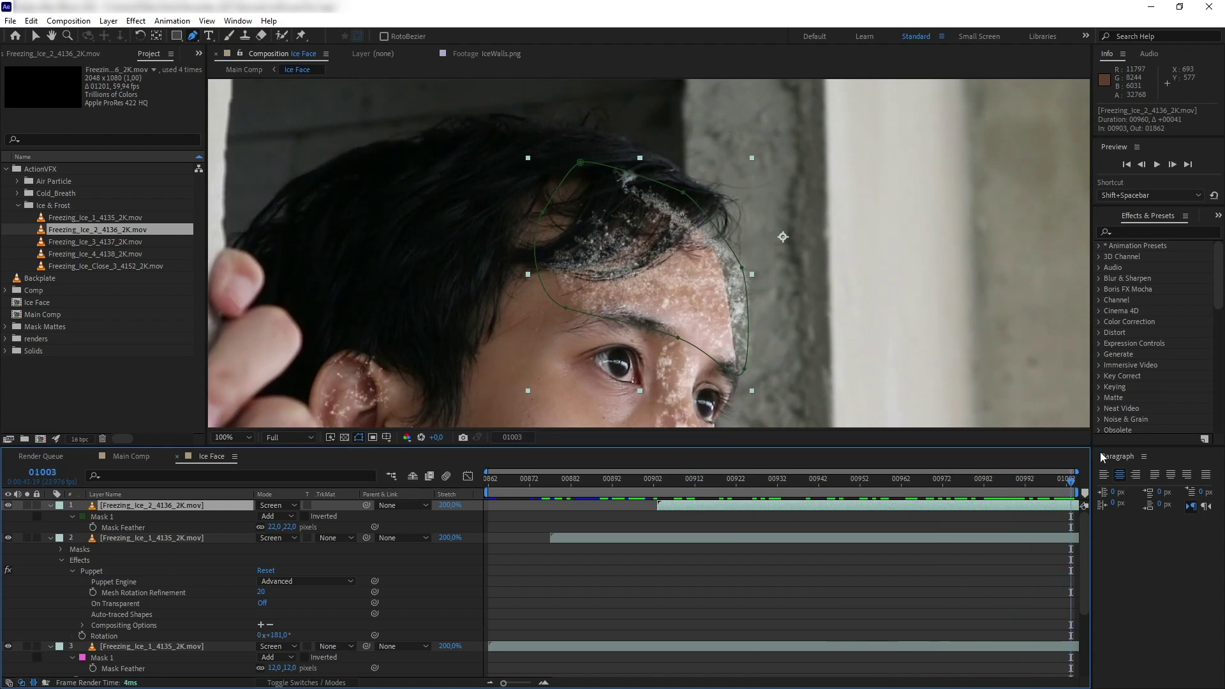
- Place a copy of the Backplate layer above the forehead Freezing_Ice_2_4136_2K.mov layer and use it as that layer's luma matte
{"action": "scroll", "coordinate": [178, 574], "scroll_direction": "down", "scroll_amount": 5}
{"action": "left_click", "coordinate": [132, 672]}
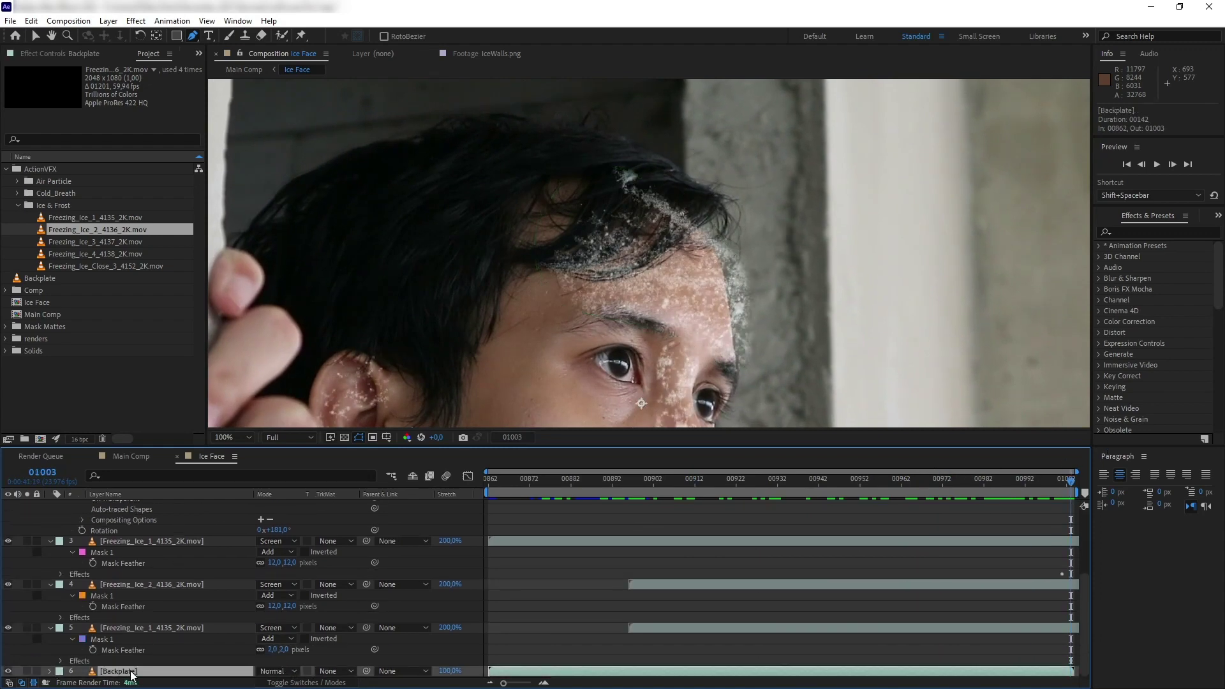
{"action": "left_click_drag", "start_coordinate": [143, 669], "coordinate": [147, 505]}
{"action": "left_click", "coordinate": [334, 517]}
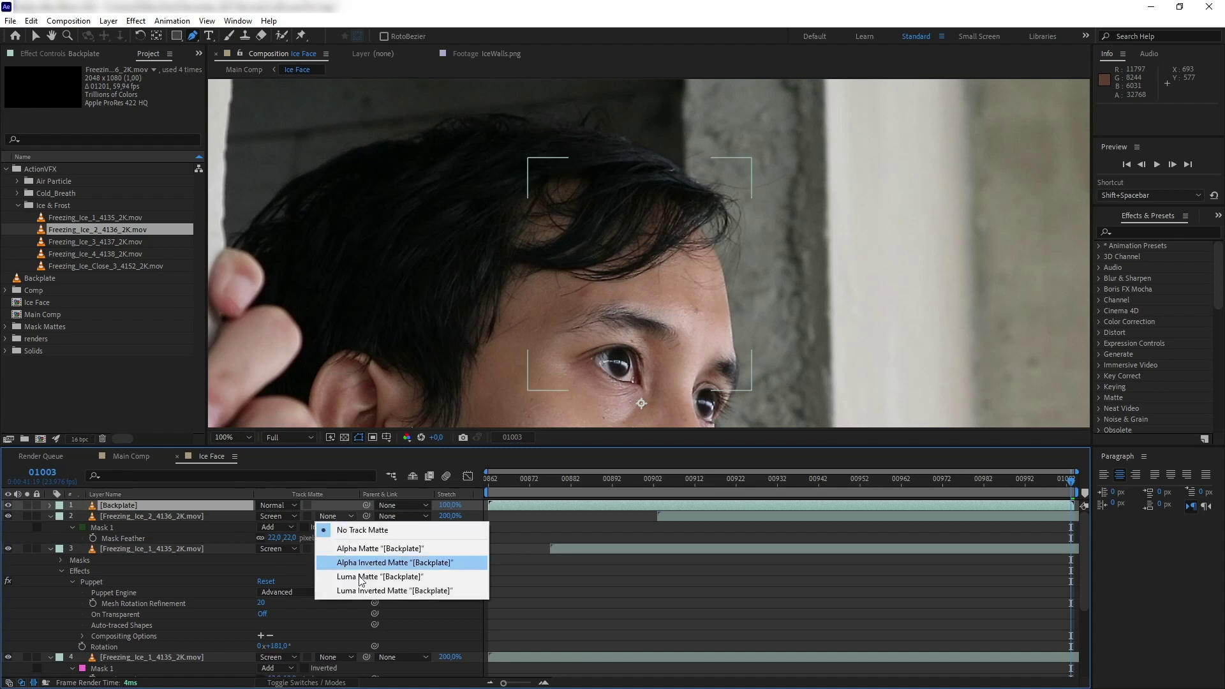
{"action": "left_click", "coordinate": [364, 577]}
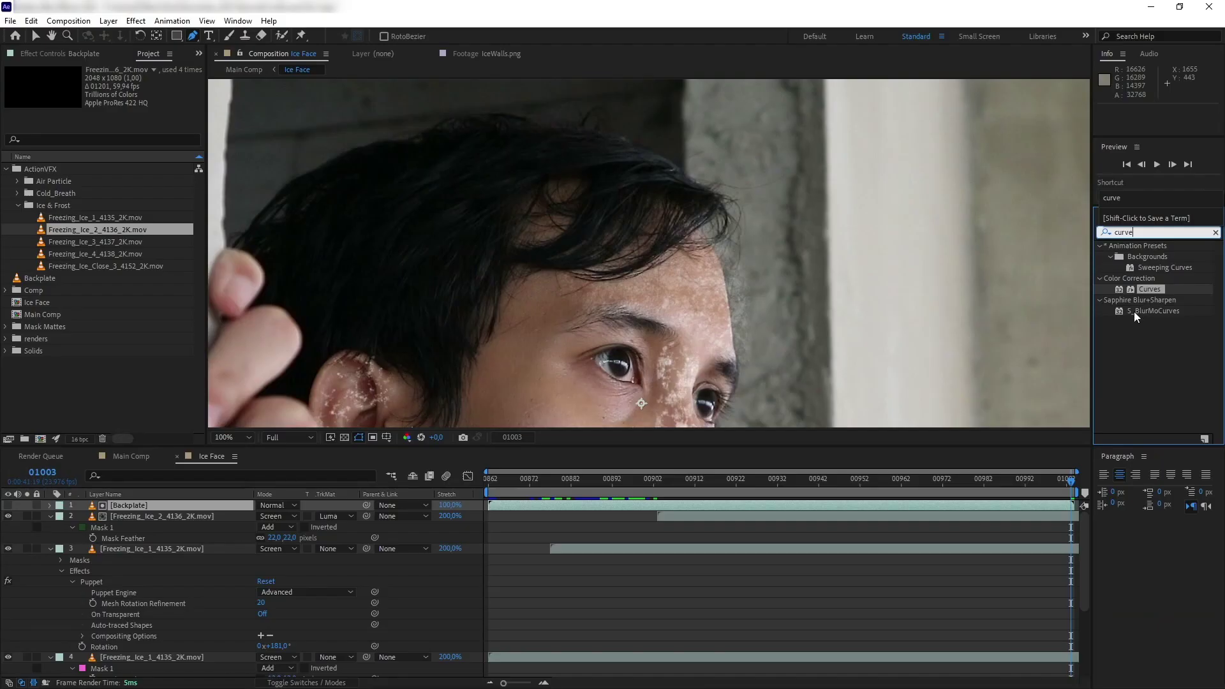
- Apply Curves to the matte Backplate layer and adjust its shadow and highlight points to raise the matte's contrast
{"action": "left_click_drag", "start_coordinate": [1149, 289], "coordinate": [125, 506]}
{"action": "left_click_drag", "start_coordinate": [32, 390], "coordinate": [81, 392]}
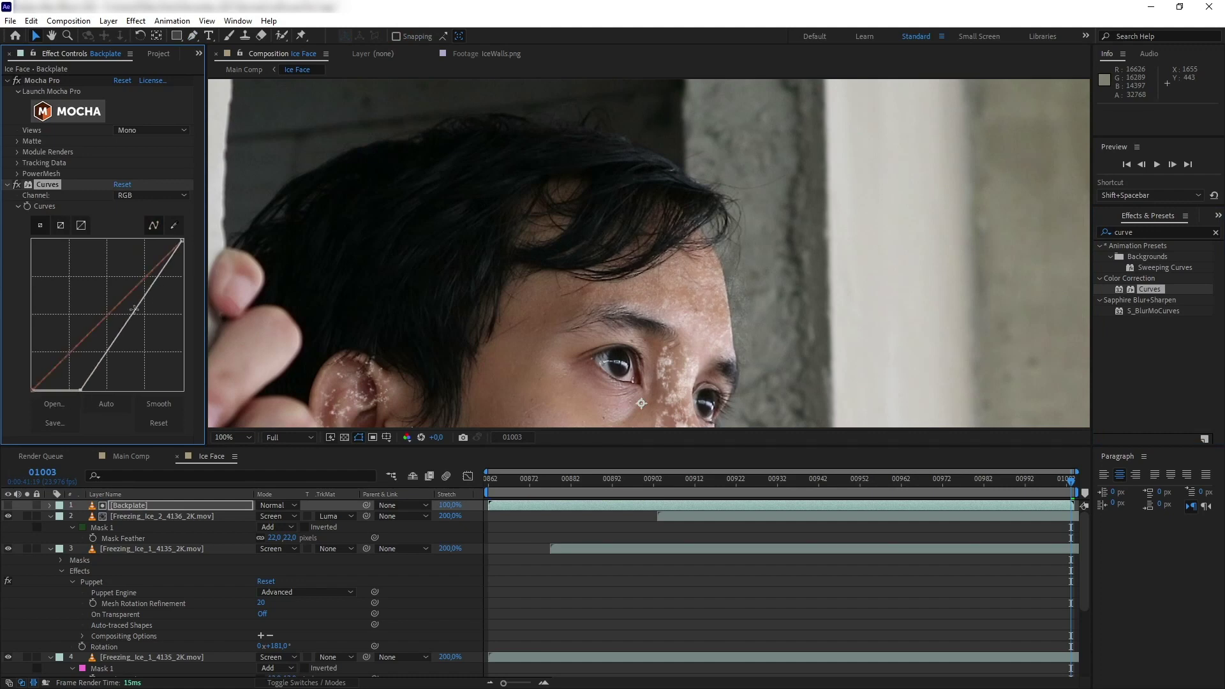
{"action": "left_click_drag", "start_coordinate": [134, 309], "coordinate": [81, 240]}
{"action": "left_click_drag", "start_coordinate": [81, 390], "coordinate": [48, 383]}
{"action": "left_click_drag", "start_coordinate": [798, 475], "coordinate": [1135, 487]}
- Add another Freezing_Ice_1_4135_2K.mov clip on top of the Ice Face composition and set its blending mode to Screen
{"action": "left_click_drag", "start_coordinate": [96, 218], "coordinate": [757, 301]}
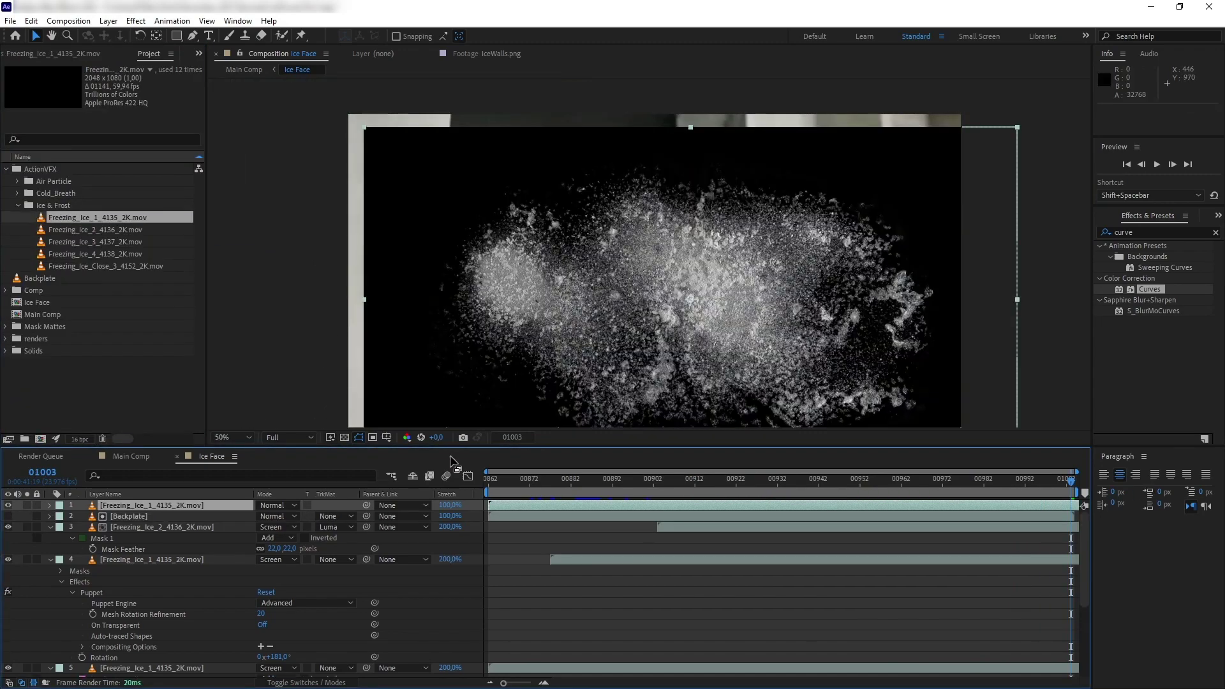
{"action": "left_click", "coordinate": [276, 504]}
{"action": "left_click", "coordinate": [355, 304]}
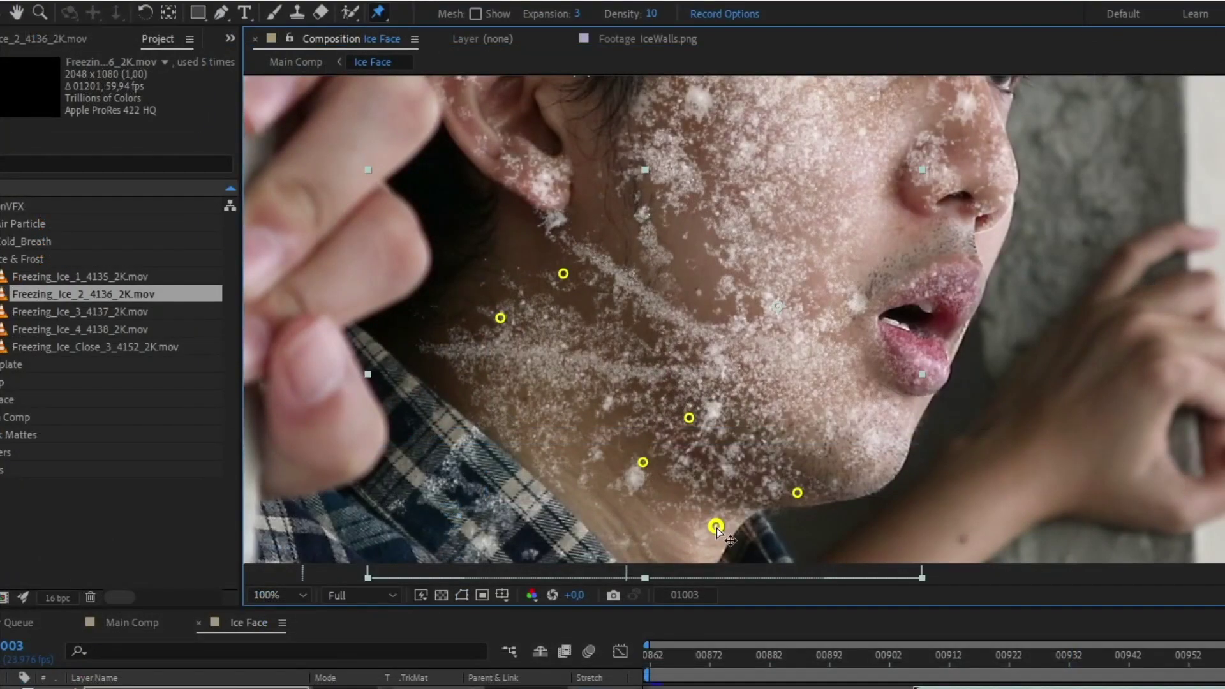
- Reposition the puppet pins on the Freezing_Ice_2_4136_2K.mov layer to bend the ice along the man's jaw and neck
{"action": "left_click_drag", "start_coordinate": [716, 528], "coordinate": [738, 423]}
{"action": "left_click_drag", "start_coordinate": [664, 357], "coordinate": [659, 354]}
{"action": "left_click", "coordinate": [609, 433]}
{"action": "left_click", "coordinate": [487, 276]}
{"action": "left_click_drag", "start_coordinate": [487, 276], "coordinate": [465, 294]}
{"action": "left_click_drag", "start_coordinate": [522, 213], "coordinate": [539, 216]}
{"action": "left_click_drag", "start_coordinate": [711, 313], "coordinate": [782, 328]}
{"action": "left_click_drag", "start_coordinate": [659, 354], "coordinate": [656, 355]}
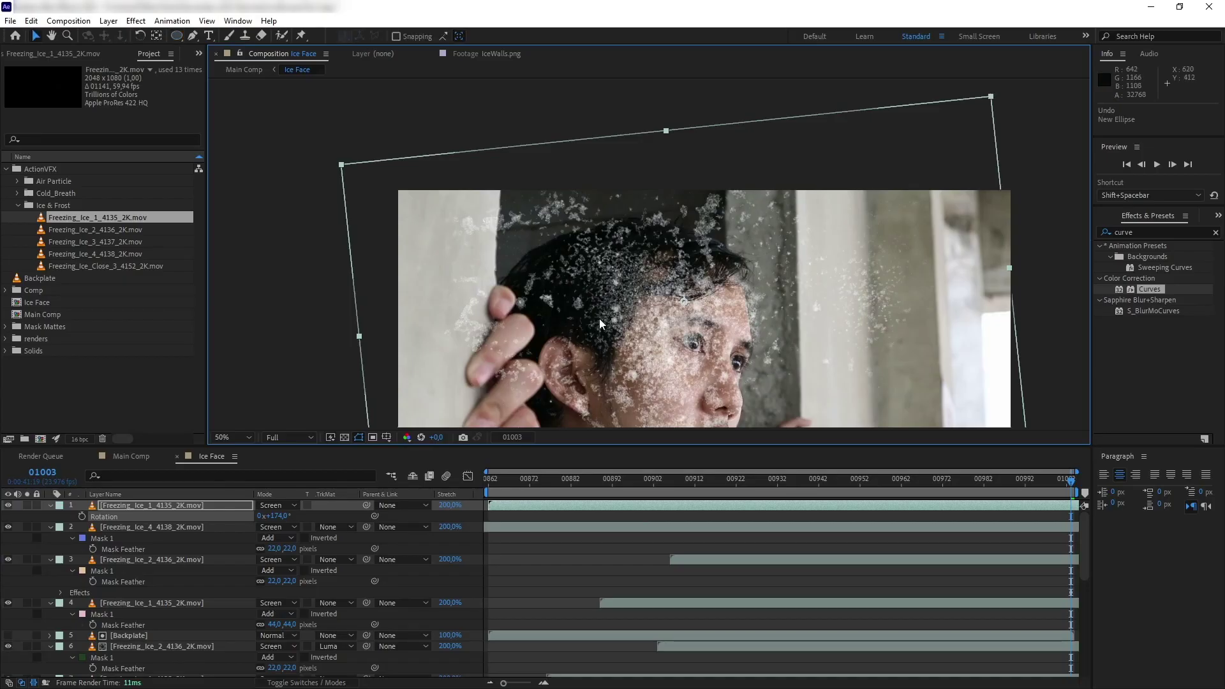
- Nudge the top Freezing_Ice_1_4135_2K.mov layer over the hair and matte it with a duplicated Backplate as a luma inverted matte
{"action": "left_click_drag", "start_coordinate": [600, 323], "coordinate": [592, 335]}
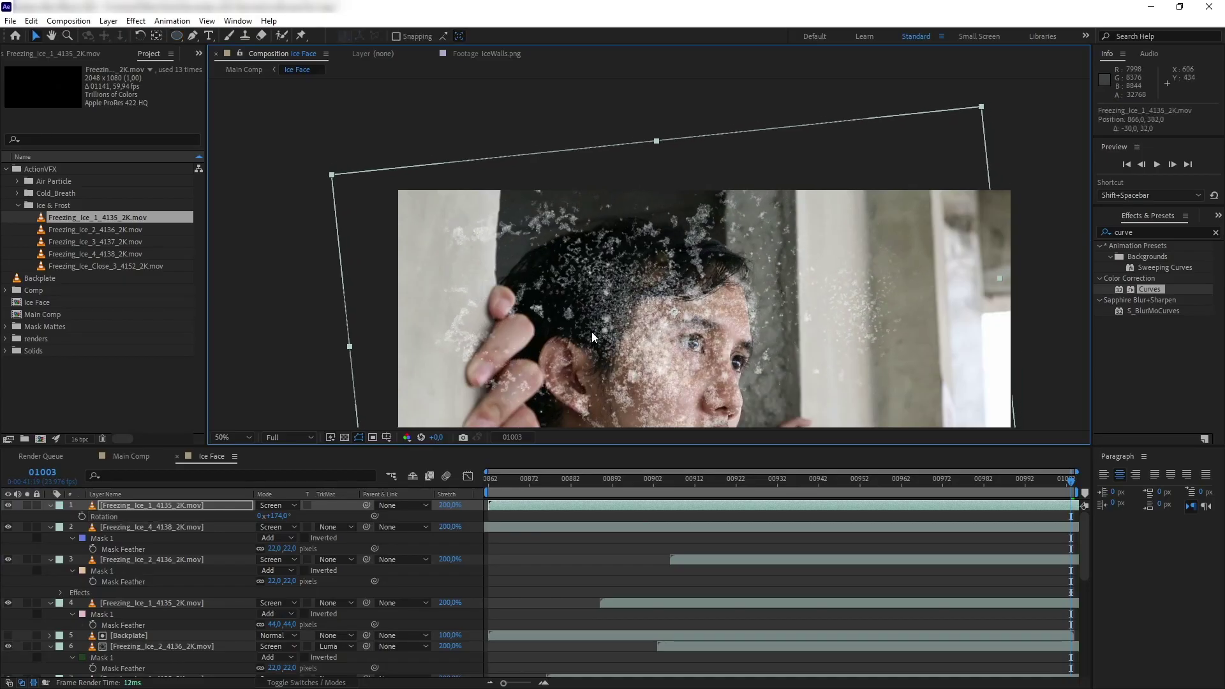
{"action": "left_click", "coordinate": [170, 633]}
{"action": "key", "text": "ctrl+d"}
{"action": "left_click_drag", "start_coordinate": [171, 633], "coordinate": [204, 501]}
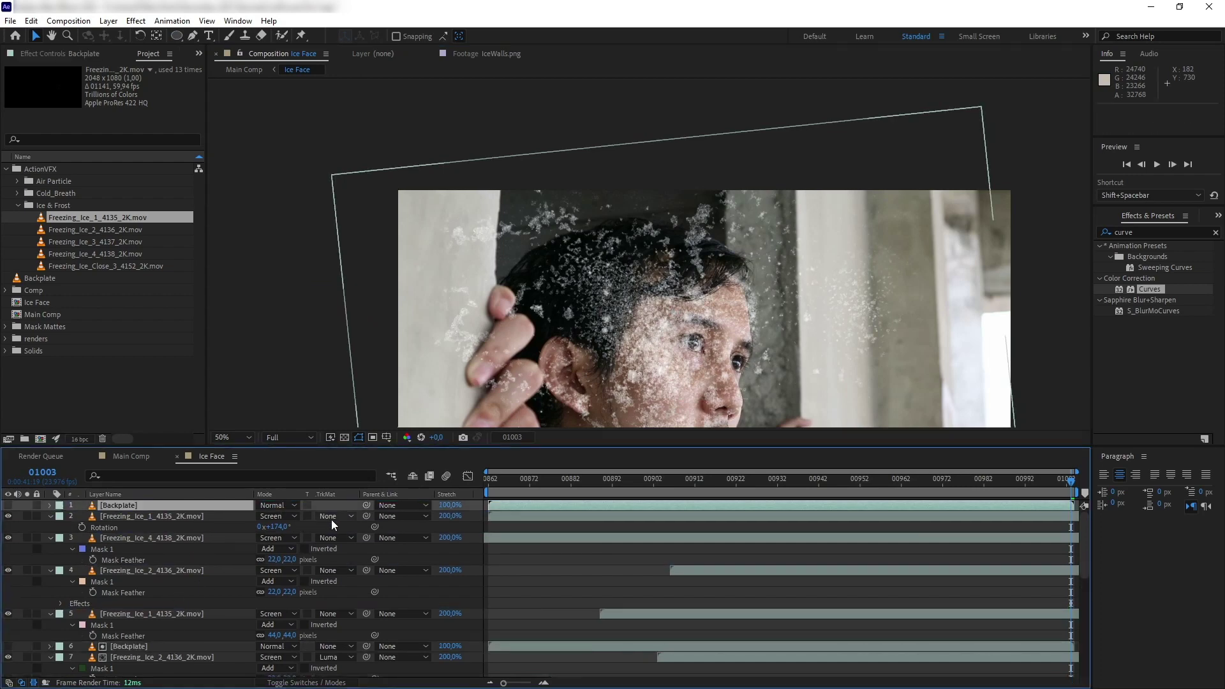
{"action": "left_click", "coordinate": [331, 520]}
{"action": "left_click", "coordinate": [358, 591]}
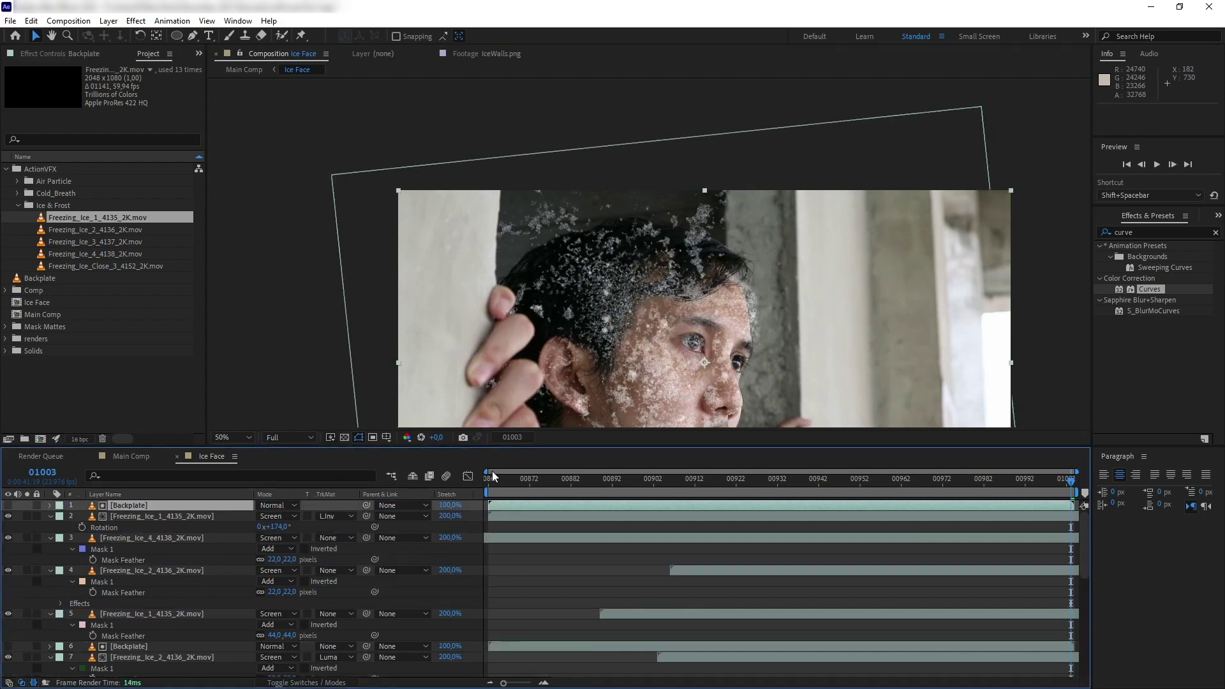
{"action": "left_click_drag", "start_coordinate": [608, 170], "coordinate": [708, 205]}
{"action": "left_click_drag", "start_coordinate": [771, 114], "coordinate": [739, 109]}
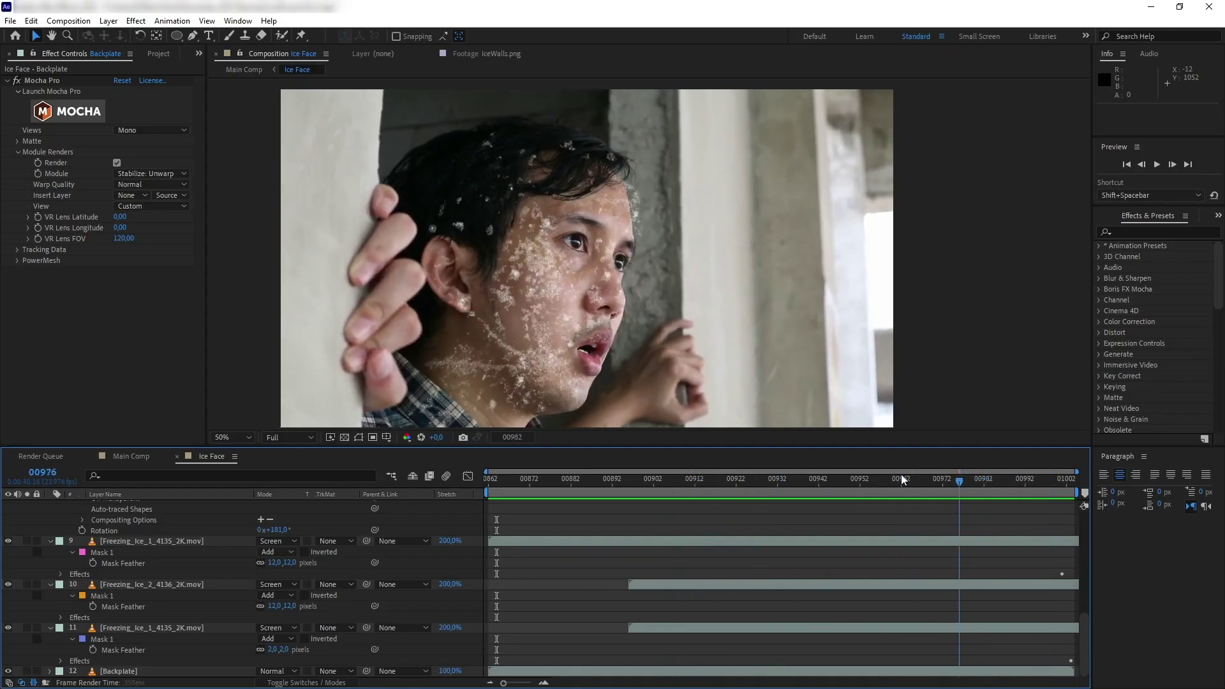
- Turn the bottom Backplate layer of Ice Face into a guide layer and return to Main Comp
{"action": "left_click_drag", "start_coordinate": [880, 484], "coordinate": [823, 479]}
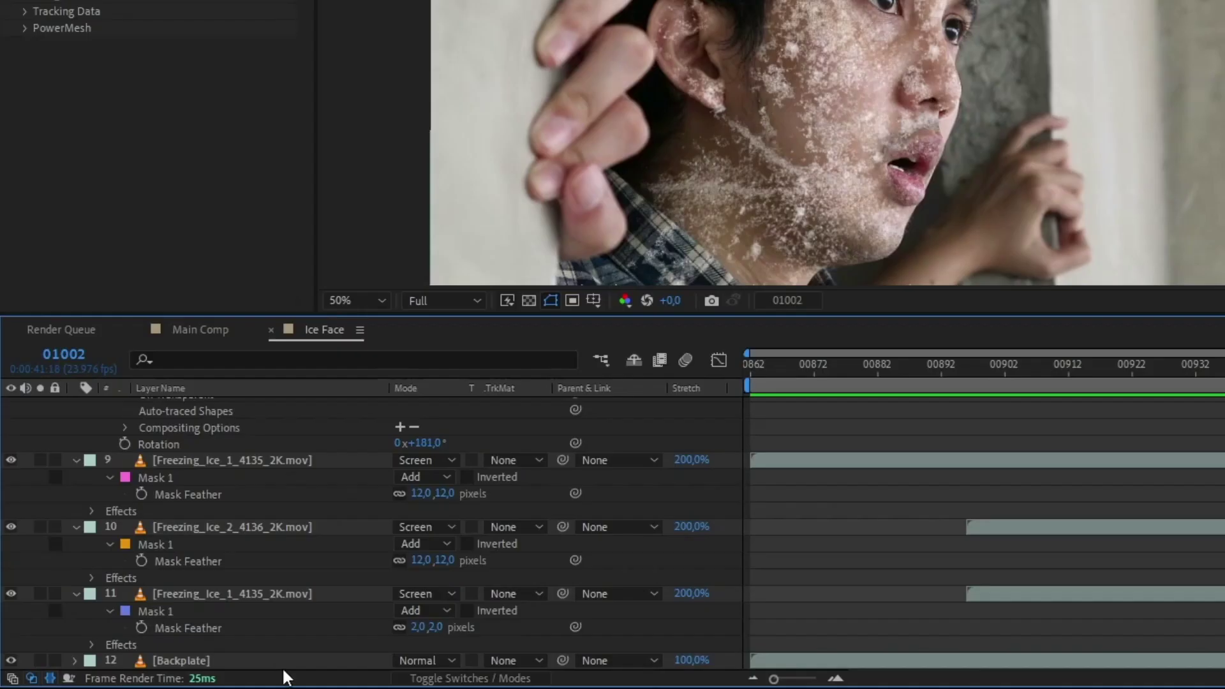
{"action": "left_click", "coordinate": [184, 672]}
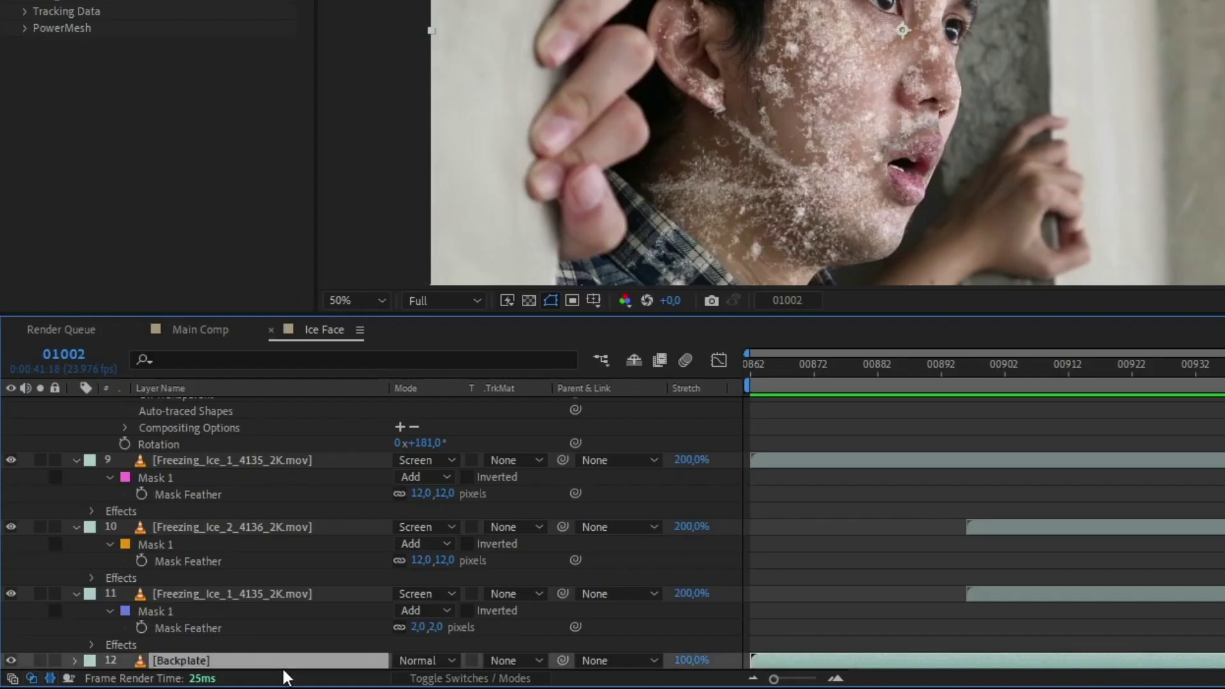
{"action": "right_click", "coordinate": [184, 672]}
{"action": "left_click", "coordinate": [344, 281]}
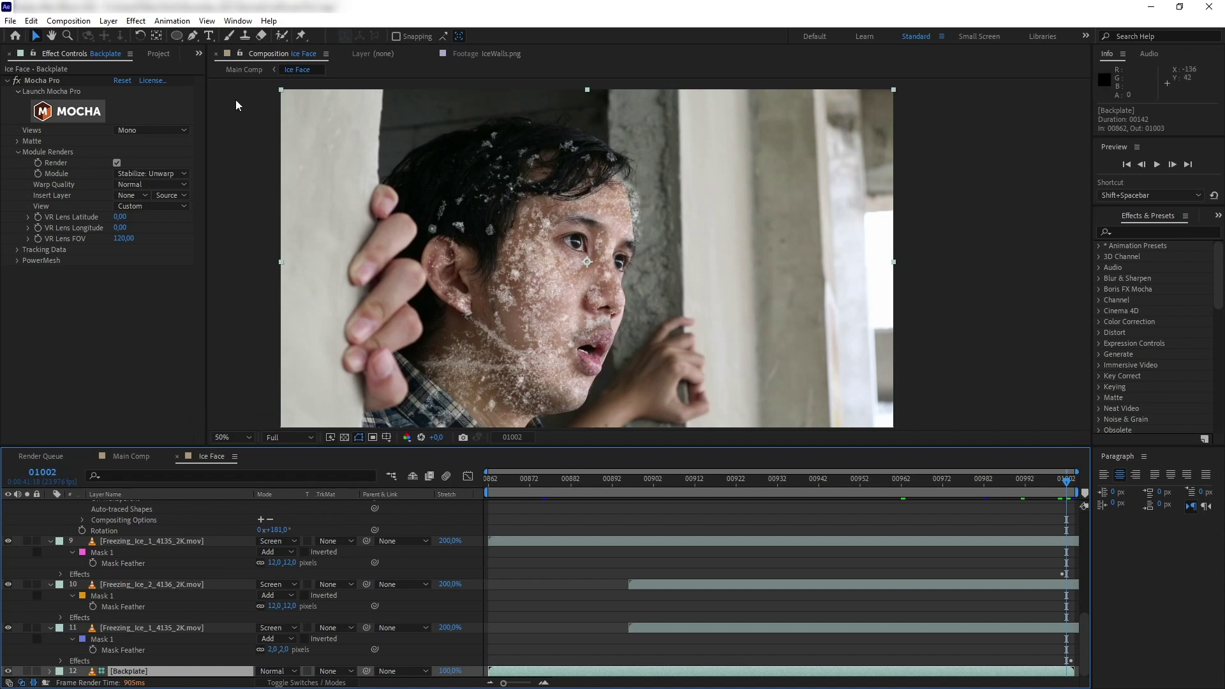
{"action": "left_click", "coordinate": [244, 69]}
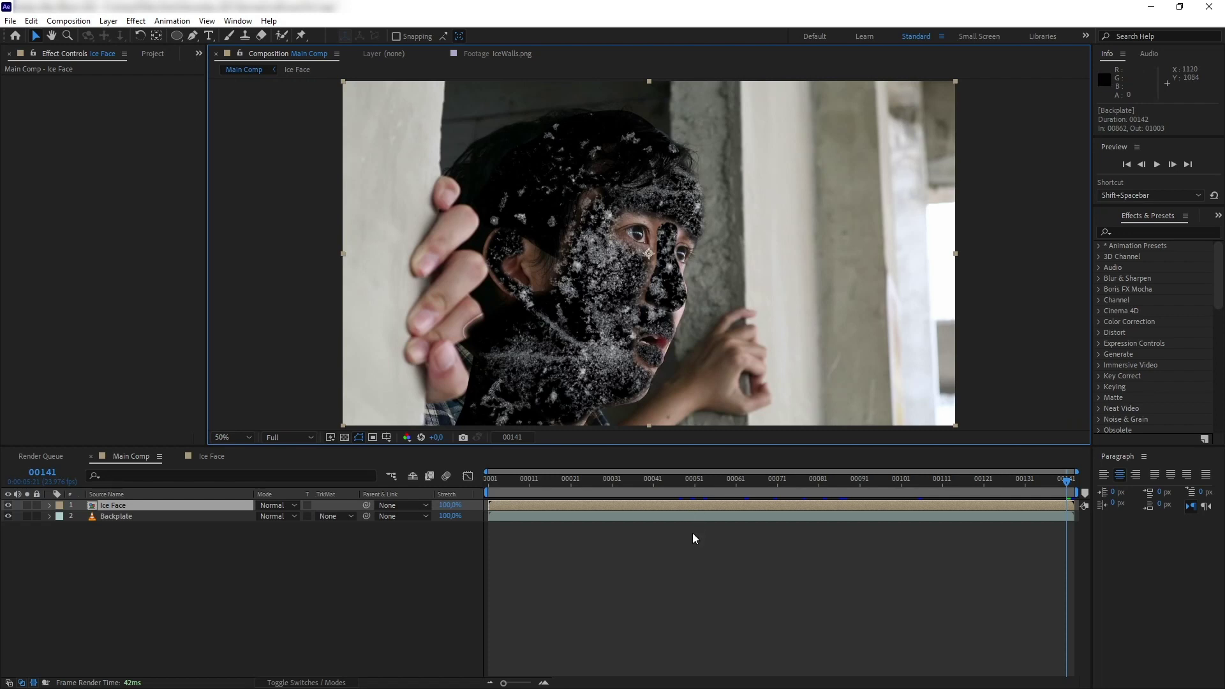
{"action": "left_click_drag", "start_coordinate": [1049, 478], "coordinate": [1077, 458]}
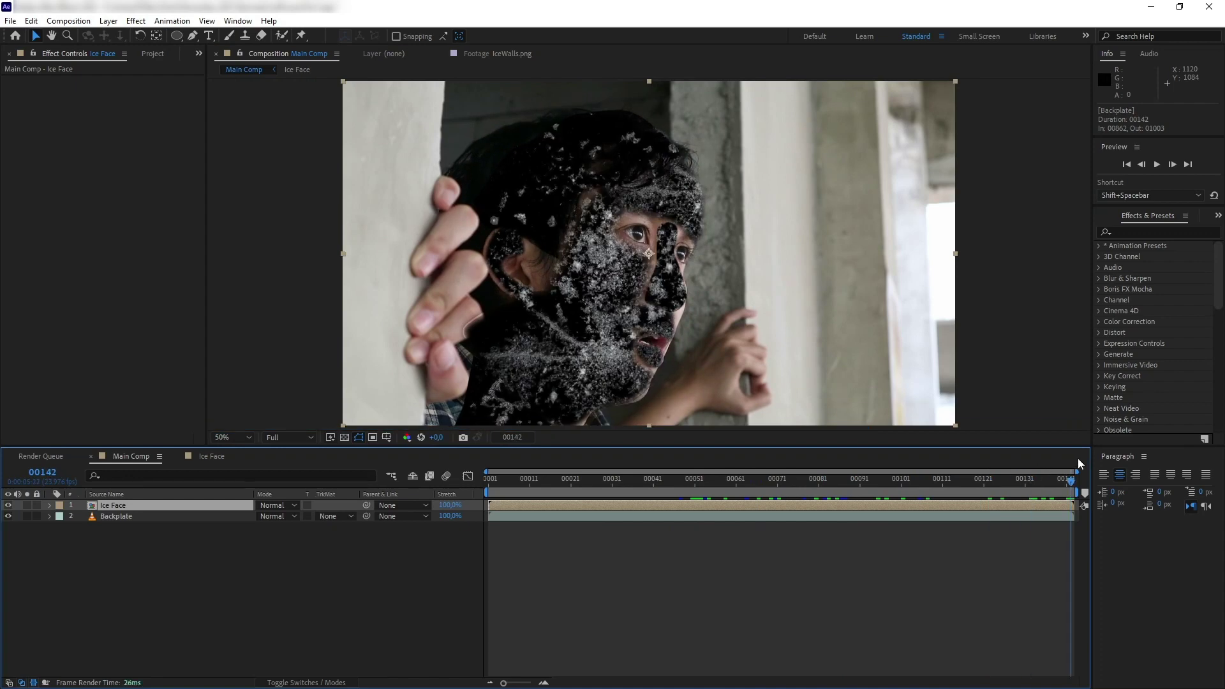
- Copy the Mocha Pro effect from the Backplate layer to the Ice Face layer in Main Comp
{"action": "left_click", "coordinate": [156, 516]}
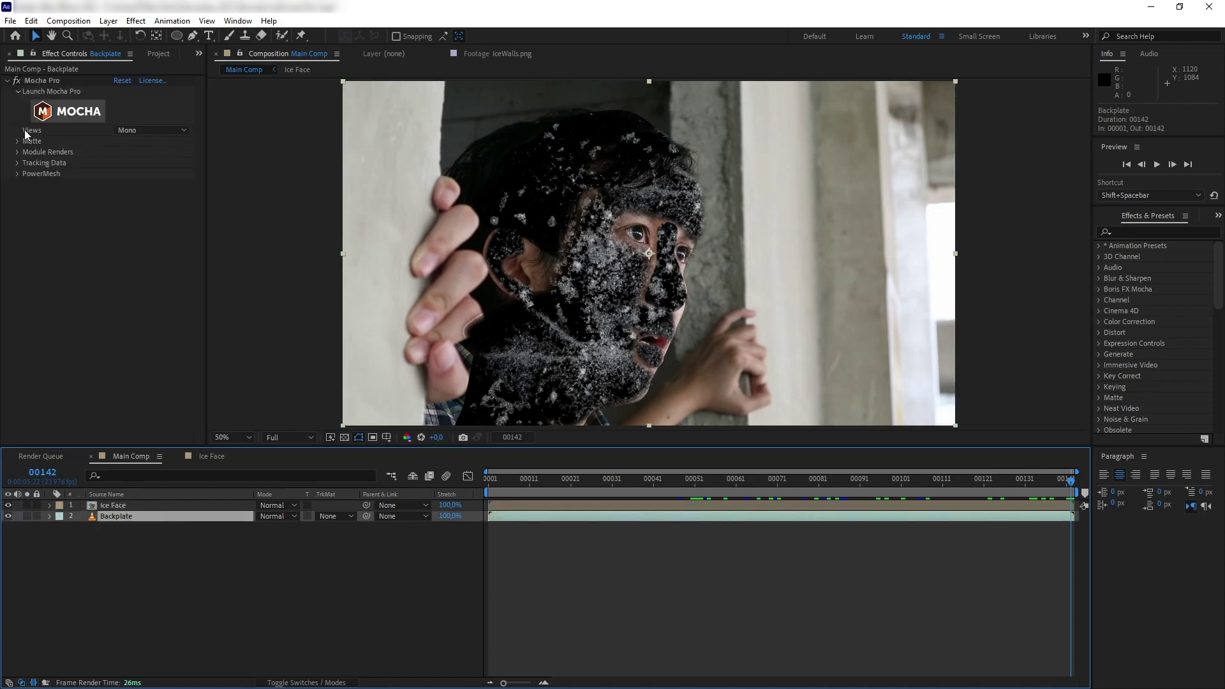
{"action": "left_click", "coordinate": [53, 79]}
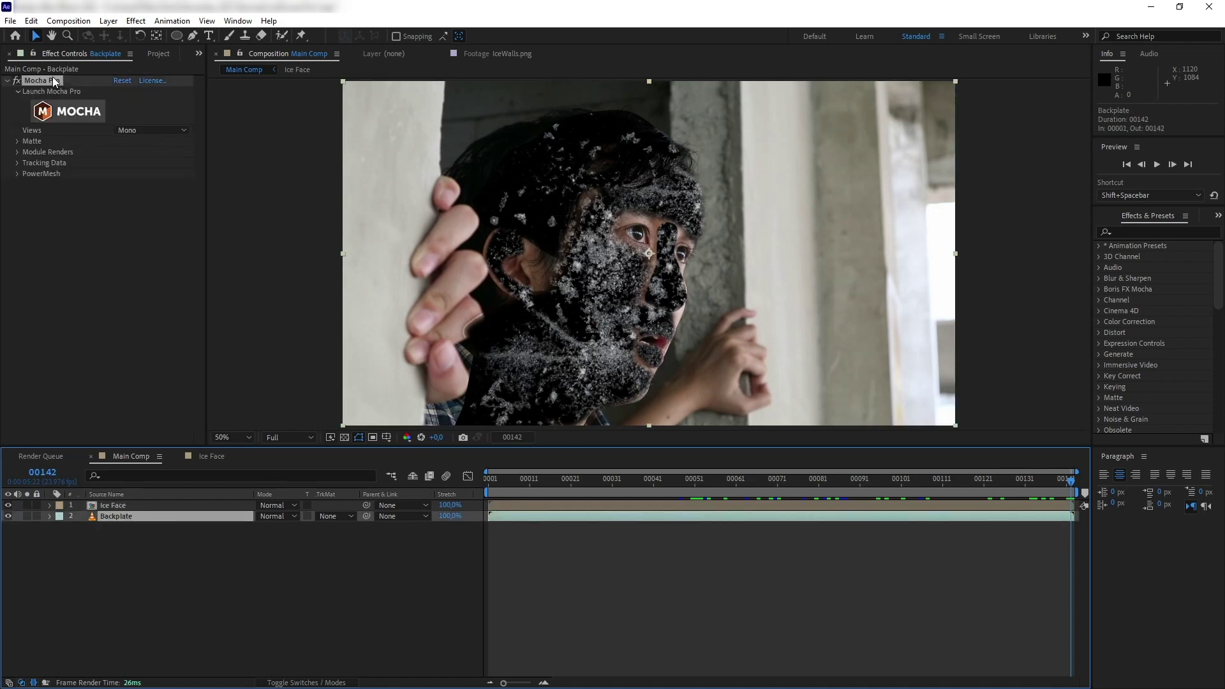
{"action": "left_click", "coordinate": [121, 507]}
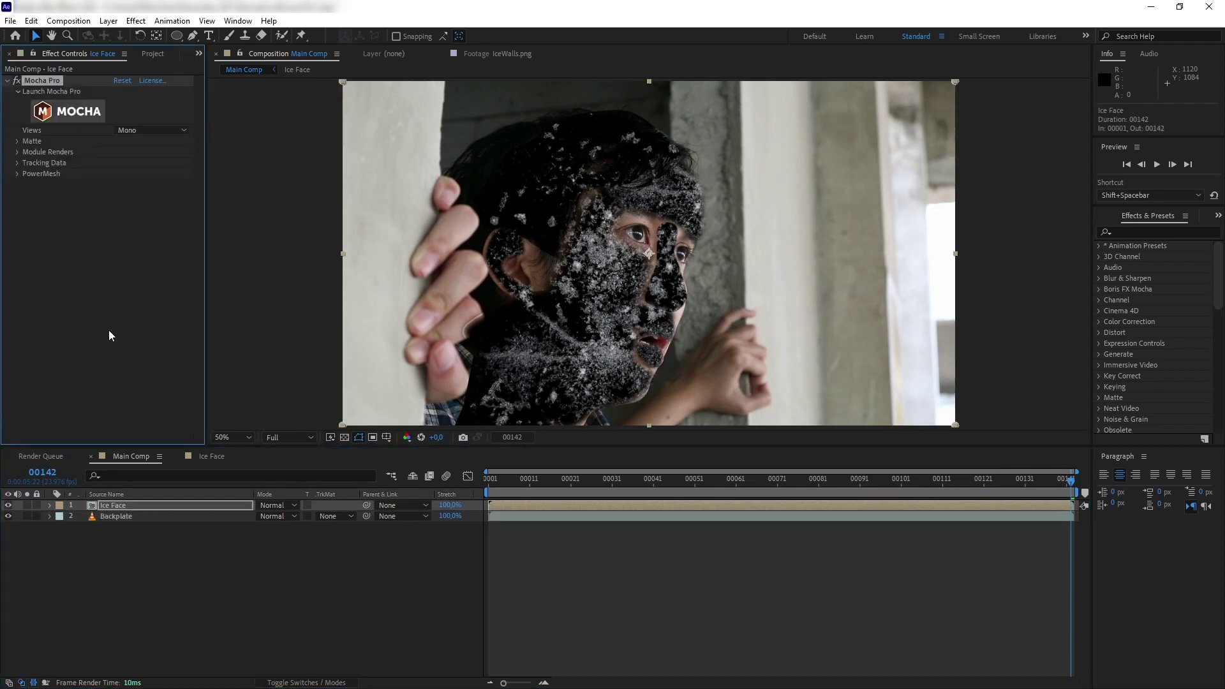
- Enable Mocha Pro's module render on the Ice Face layer with the module set to Stabilize: Warp
{"action": "left_click", "coordinate": [16, 152]}
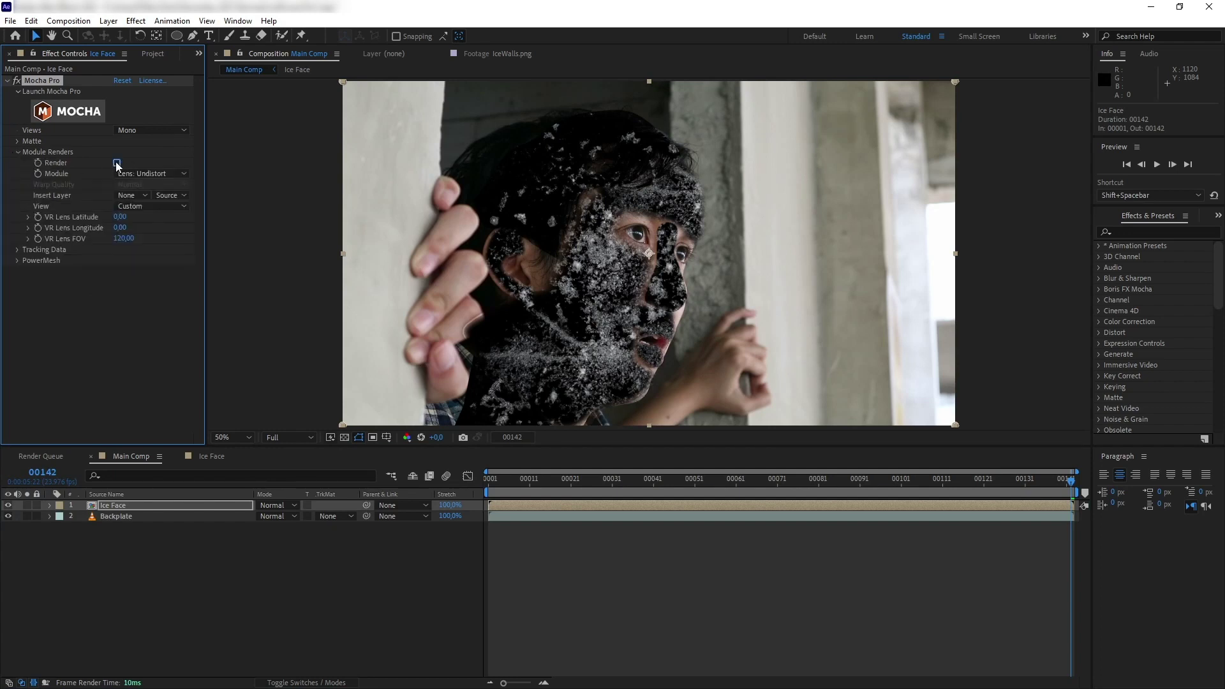
{"action": "left_click", "coordinate": [116, 162]}
{"action": "left_click", "coordinate": [133, 172]}
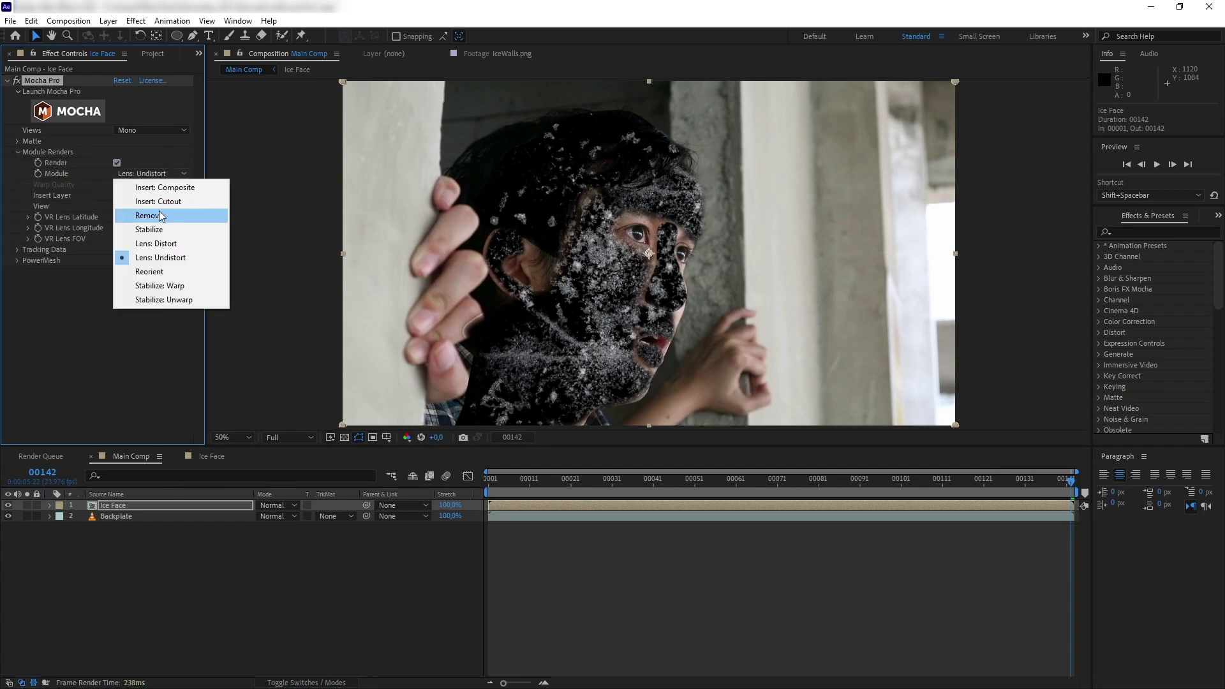
{"action": "left_click", "coordinate": [179, 290]}
{"action": "left_click_drag", "start_coordinate": [1058, 478], "coordinate": [1190, 506]}
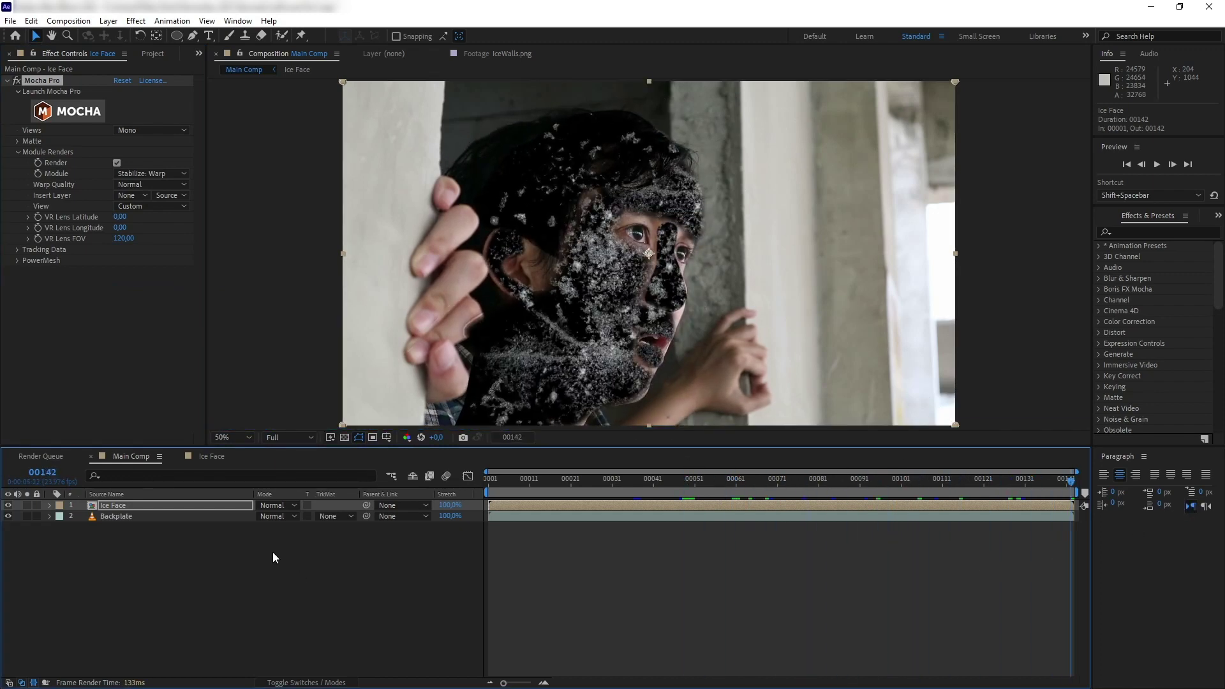
- Try the Screen blending mode on the Ice Face layer and undo it
{"action": "left_click", "coordinate": [275, 505]}
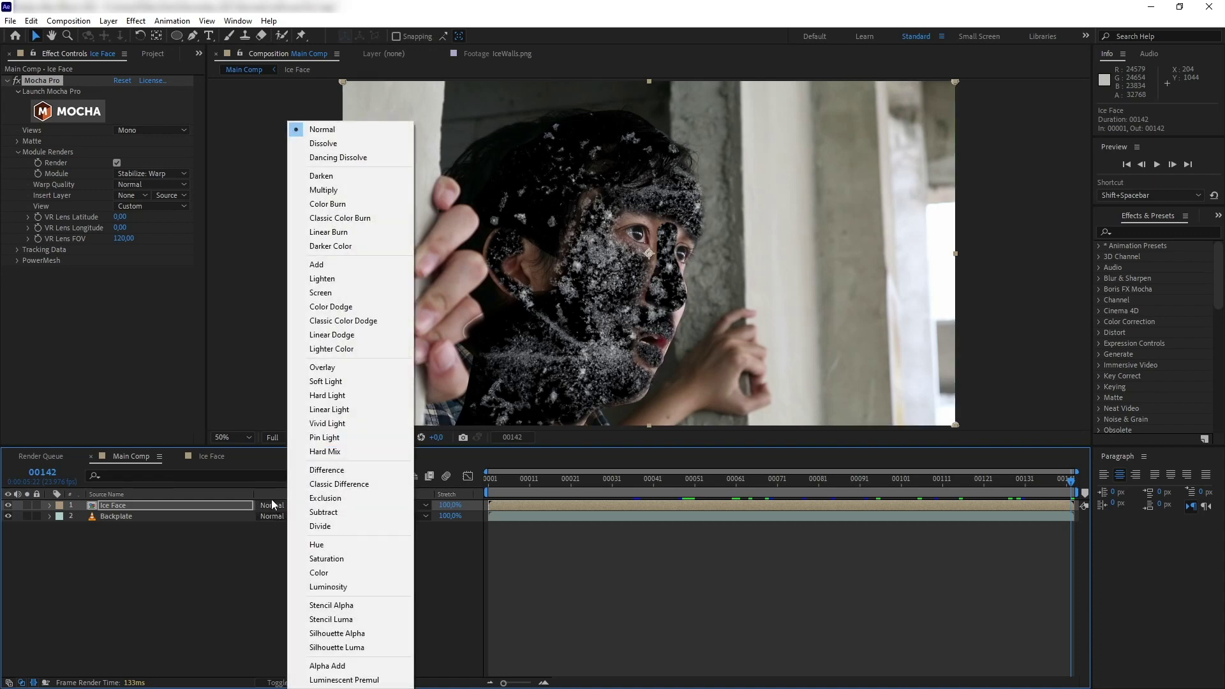
{"action": "left_click", "coordinate": [320, 292]}
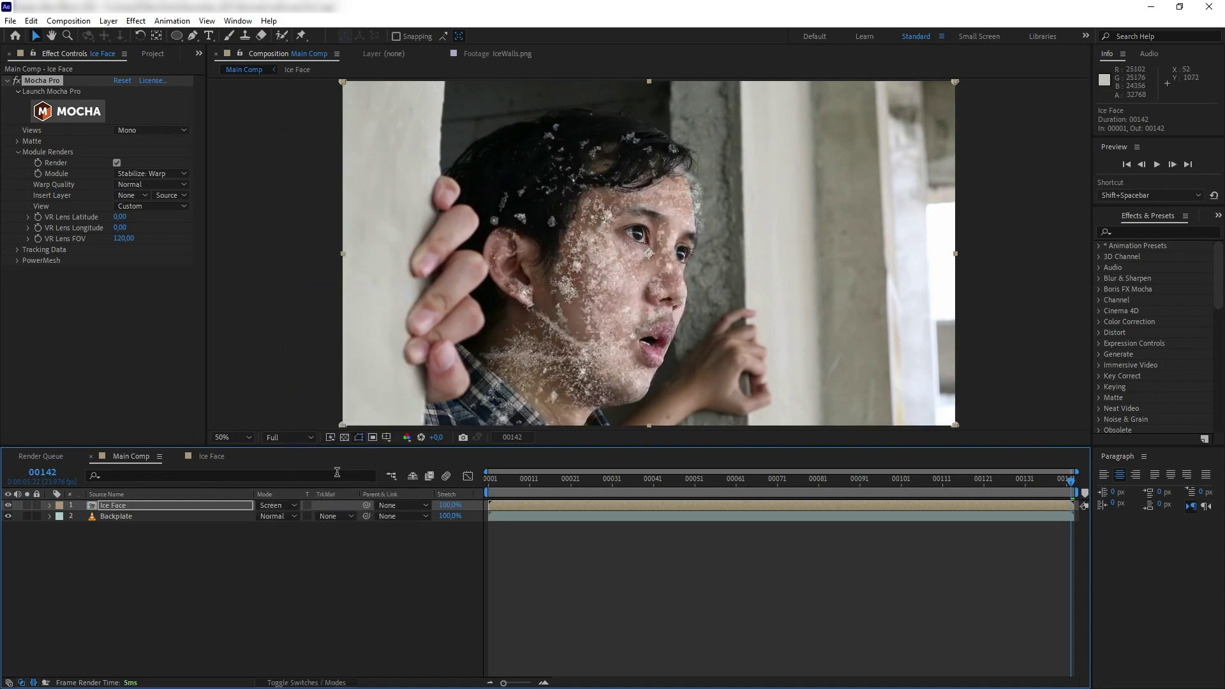
{"action": "key", "text": "ctrl+z"}
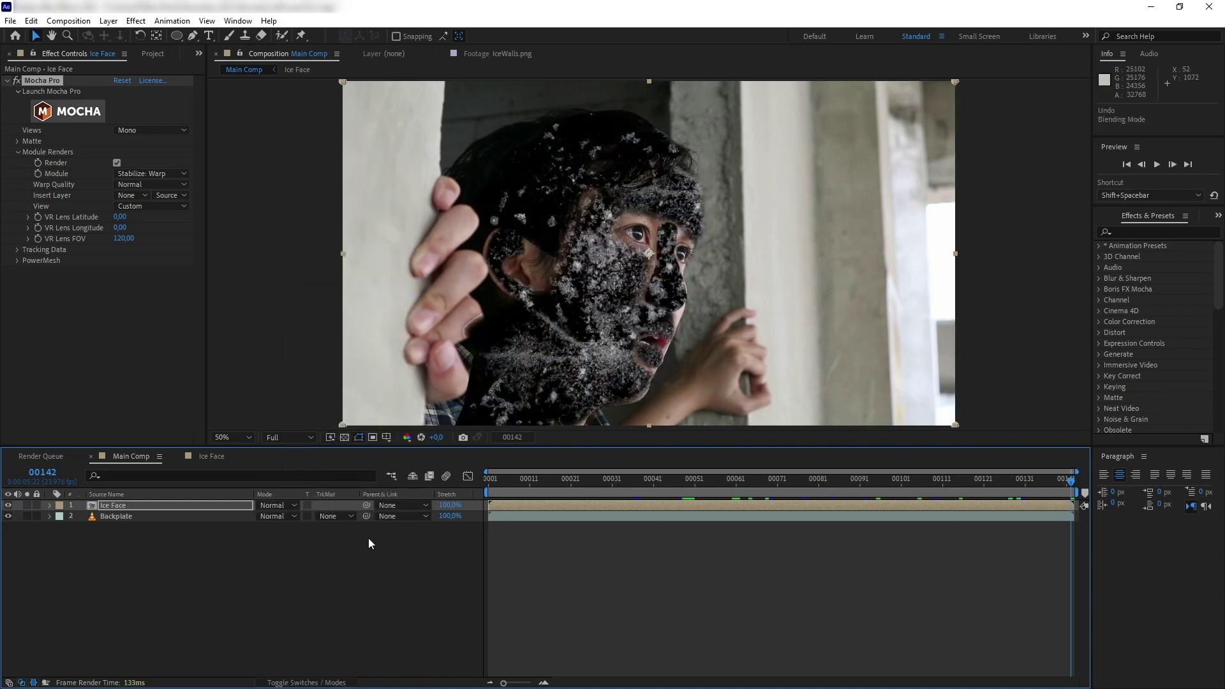
- Apply uni.Unmult and a Gaussian Blur with Blurriness 2 to the Ice Face layer
{"action": "left_click", "coordinate": [1142, 230]}
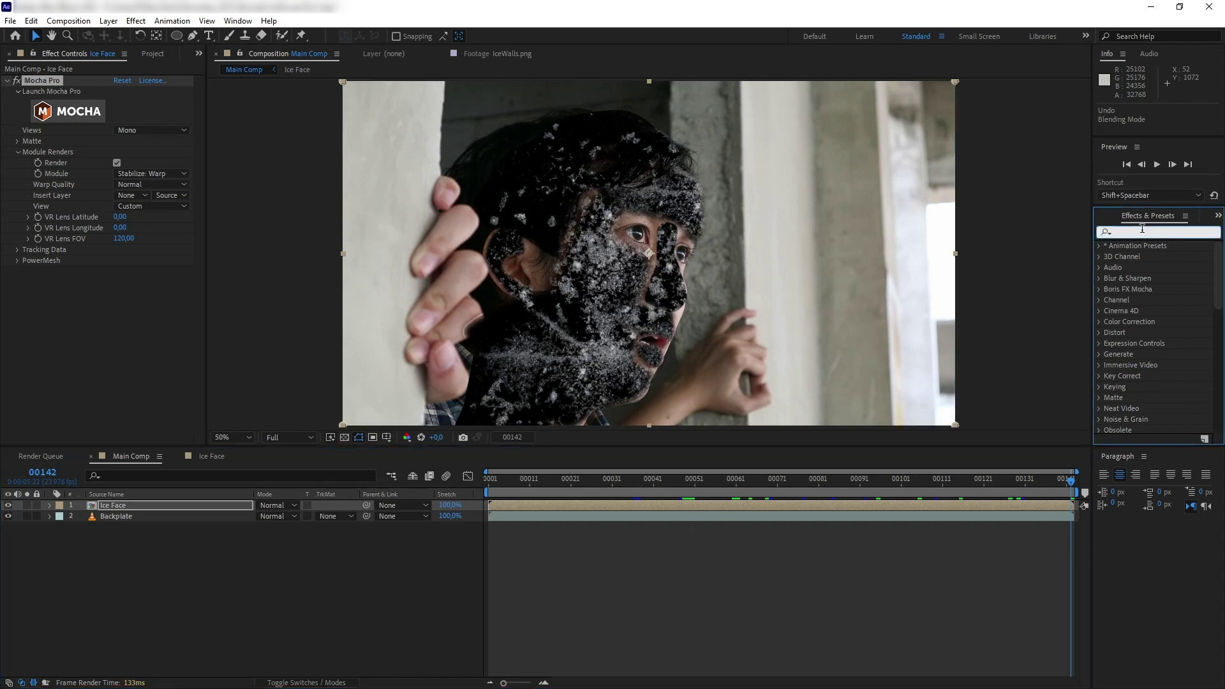
{"action": "type", "text": "unmu"}
{"action": "left_click_drag", "start_coordinate": [1156, 289], "coordinate": [133, 504]}
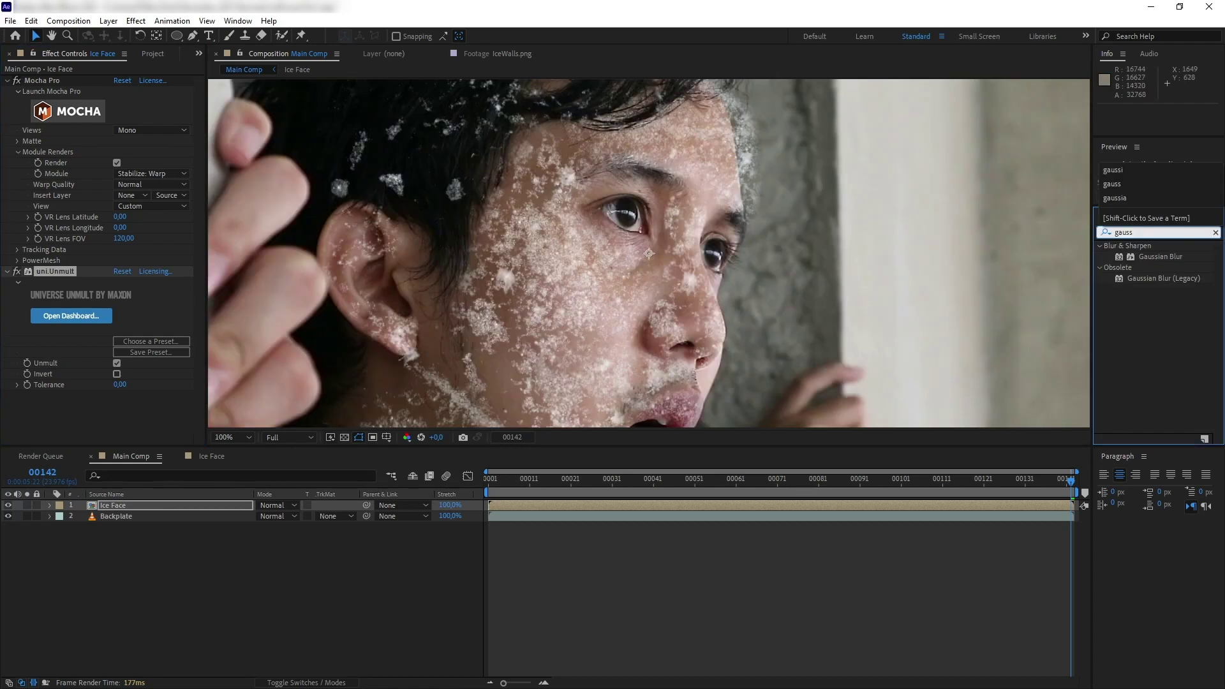
{"action": "left_click_drag", "start_coordinate": [1159, 255], "coordinate": [155, 506]}
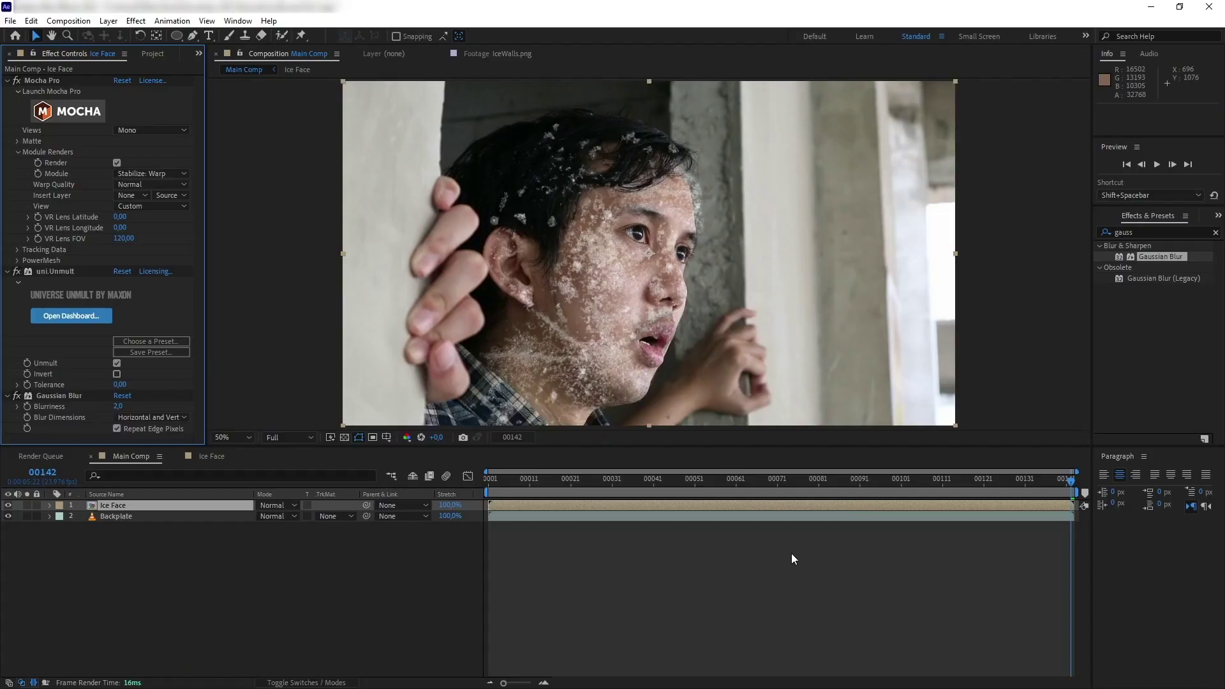
{"action": "left_click", "coordinate": [791, 554]}
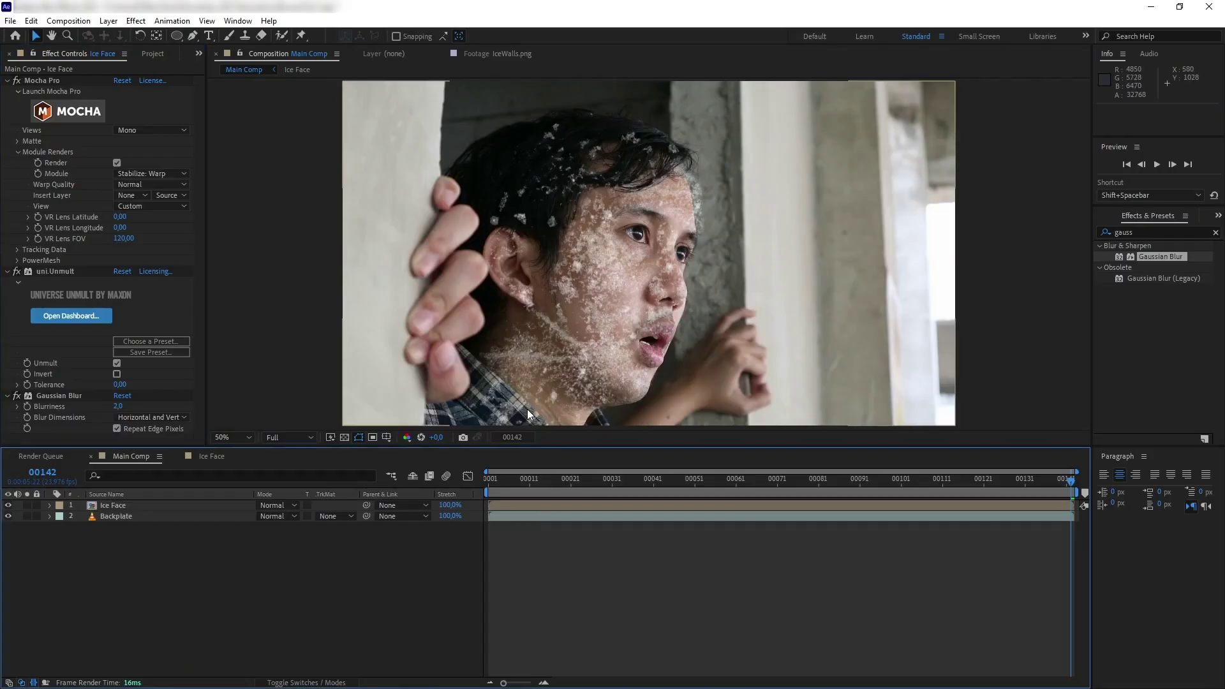
- Place the HeadMasked clip from Mask Mattes above Ice Face and set it as the Ice Face layer's alpha matte
{"action": "left_click", "coordinate": [153, 54]}
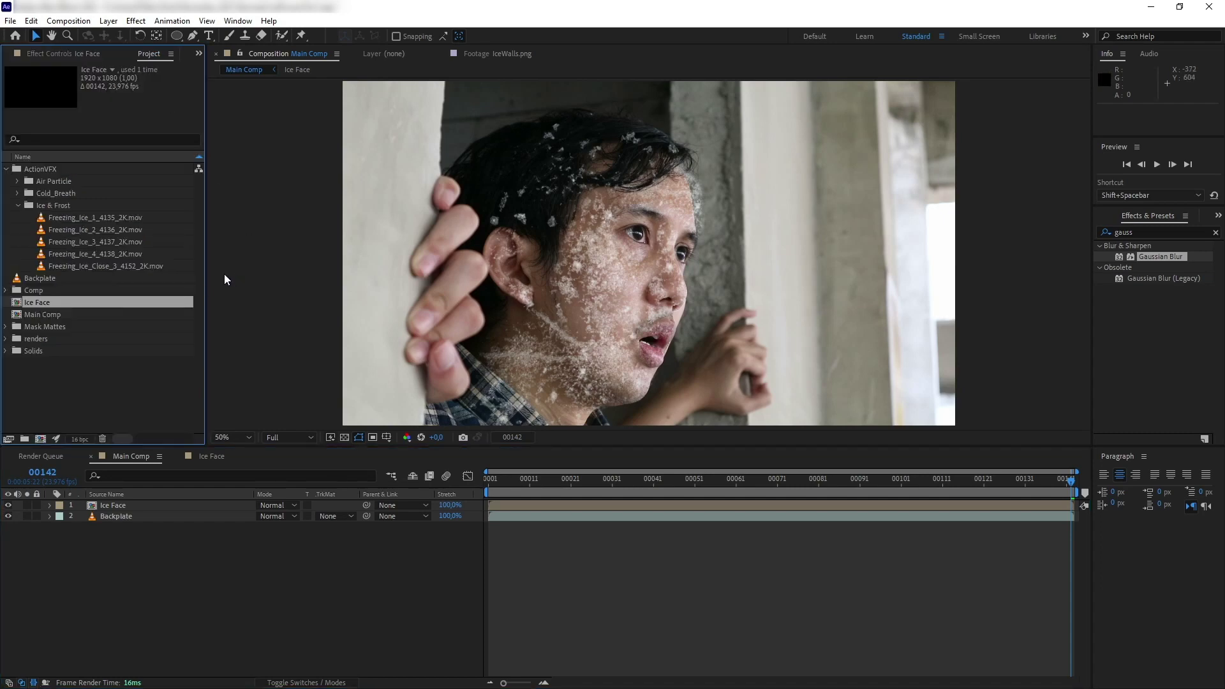
{"action": "left_click", "coordinate": [6, 326]}
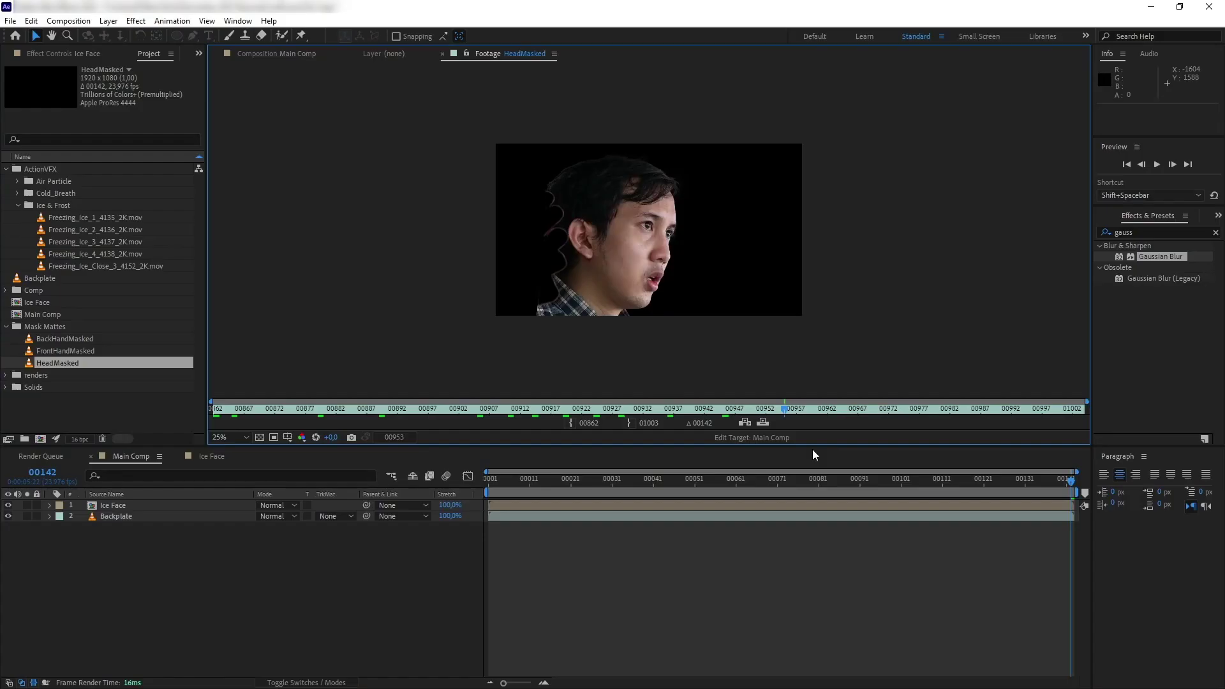
{"action": "left_click_drag", "start_coordinate": [813, 449], "coordinate": [212, 383]}
{"action": "left_click", "coordinate": [258, 56]}
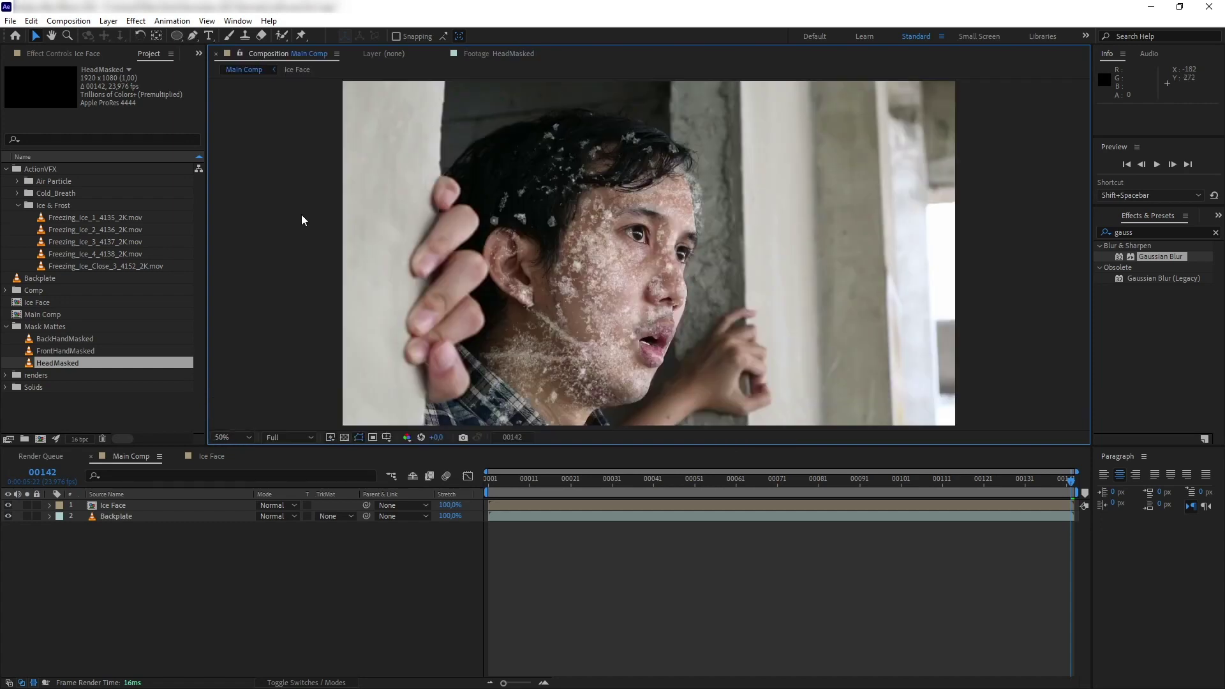
{"action": "left_click_drag", "start_coordinate": [44, 365], "coordinate": [123, 504]}
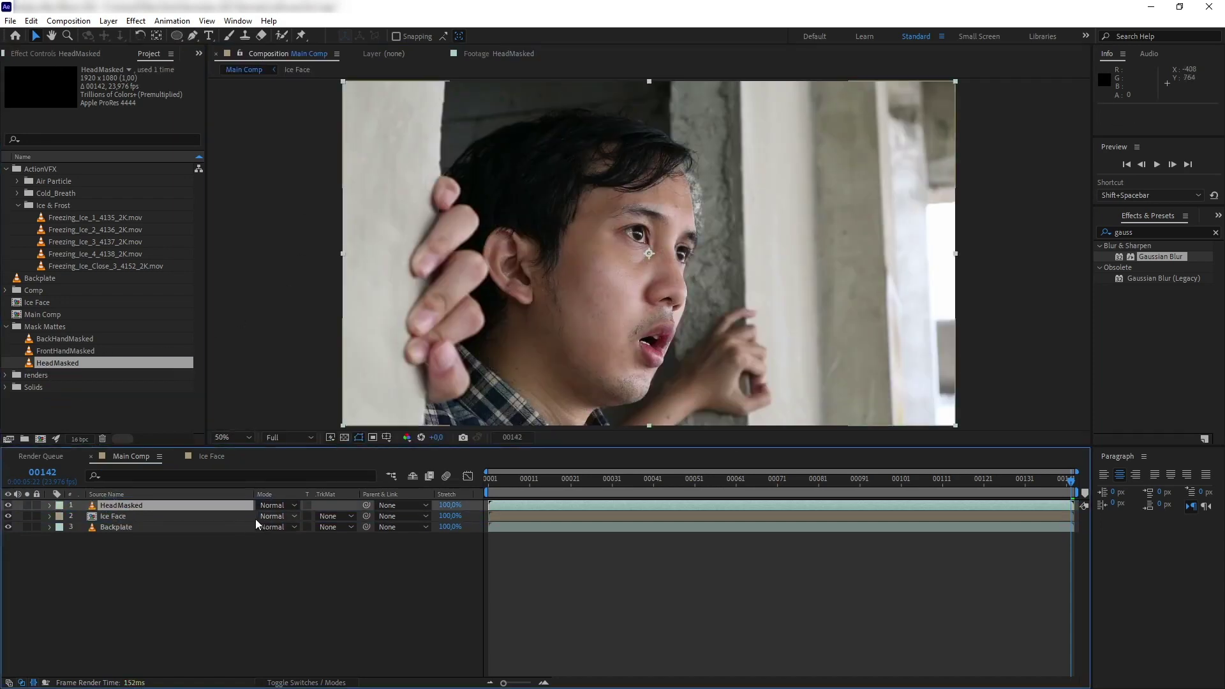
{"action": "left_click", "coordinate": [259, 519]}
{"action": "left_click", "coordinate": [352, 518]}
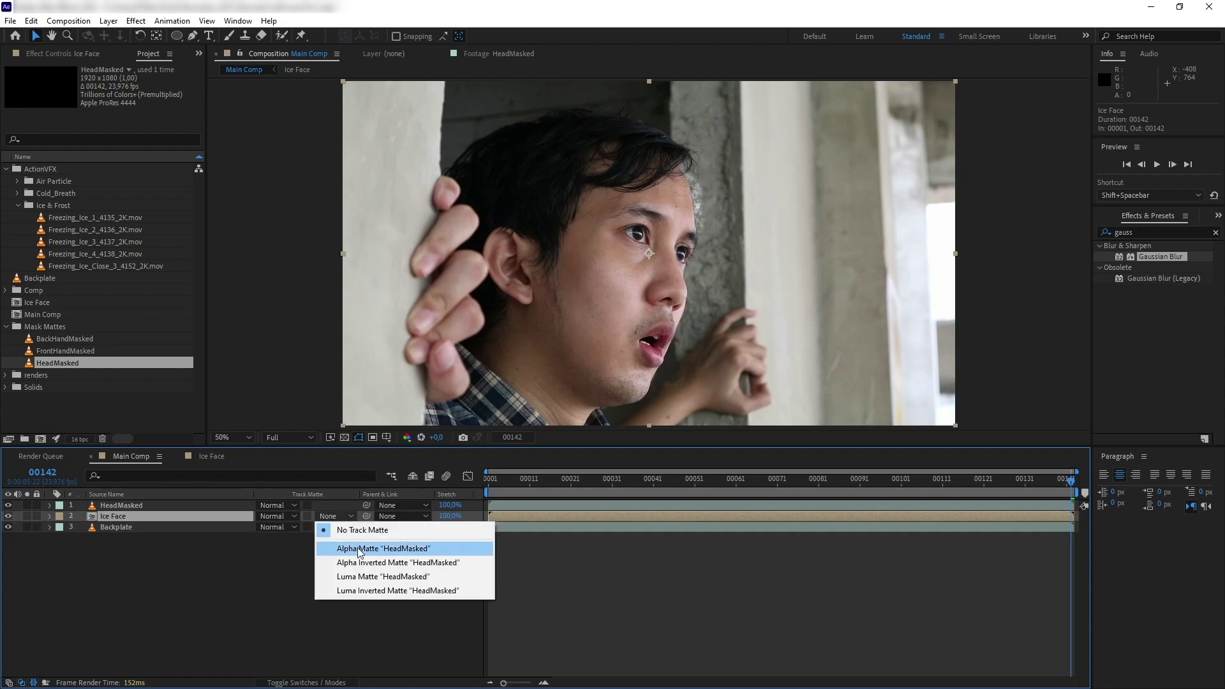
{"action": "left_click", "coordinate": [359, 549]}
{"action": "key", "text": "space"}
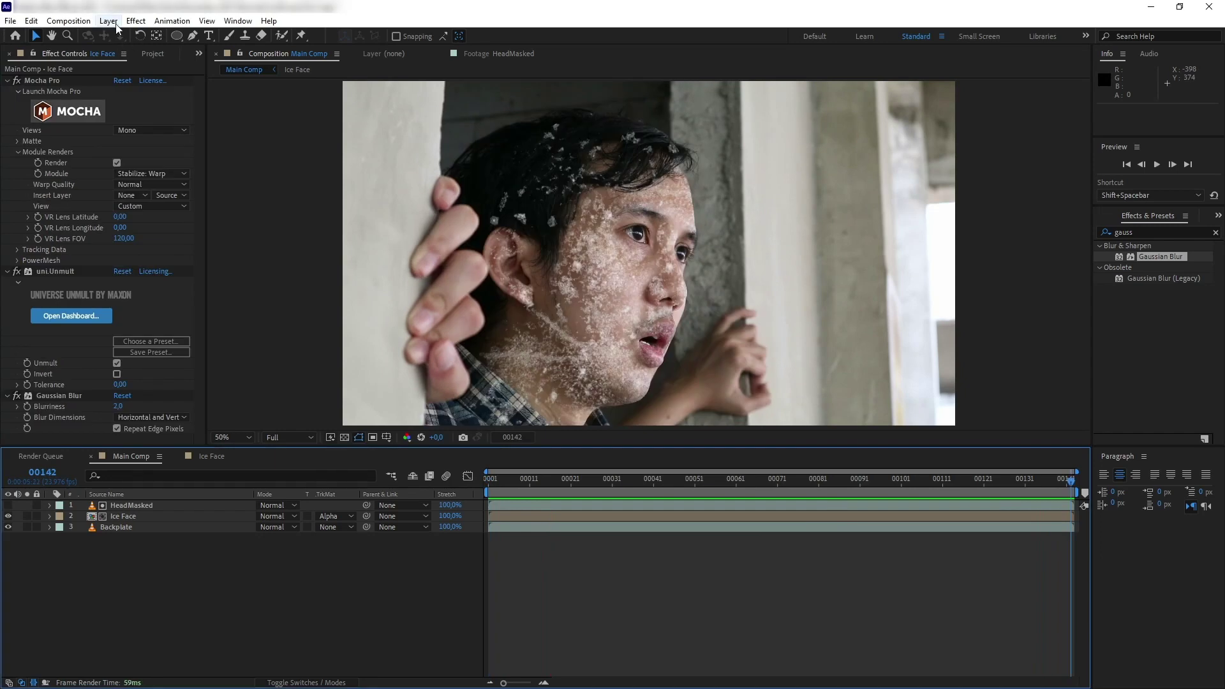
- Add an adjustment layer between Ice Face and Backplate and rename it Face Color Correction
{"action": "left_click", "coordinate": [115, 21]}
{"action": "mouse_move", "coordinate": [137, 36]}
{"action": "left_click", "coordinate": [359, 121]}
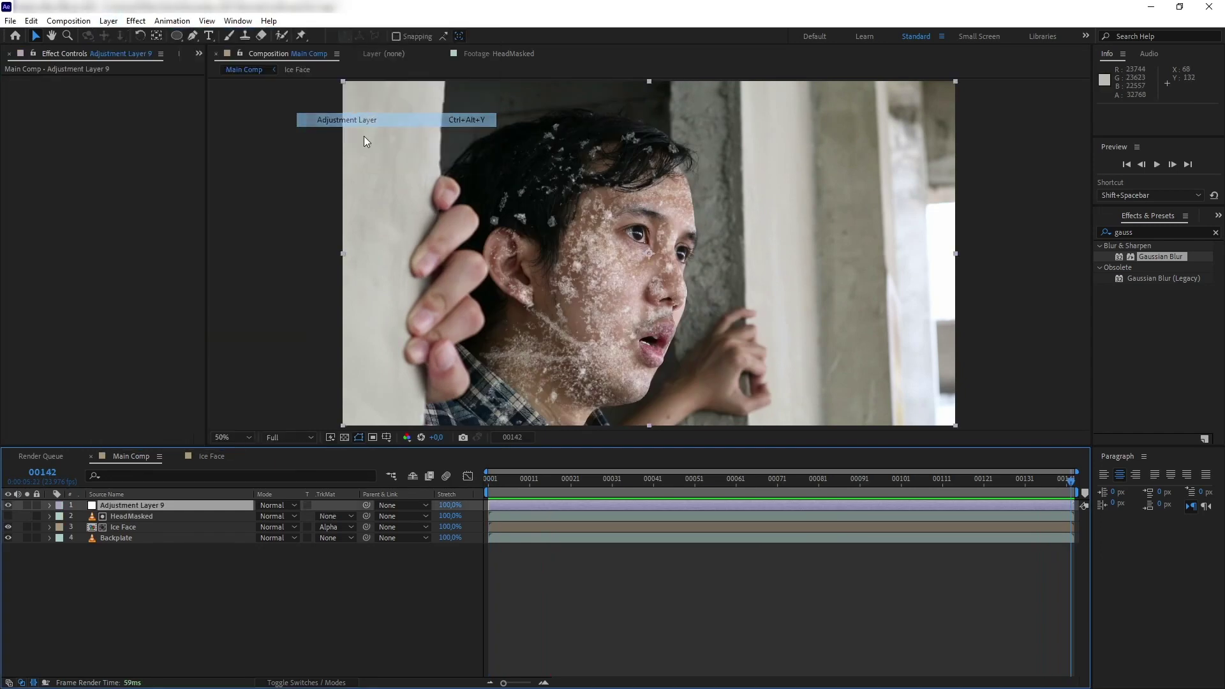
{"action": "left_click_drag", "start_coordinate": [160, 504], "coordinate": [166, 534]}
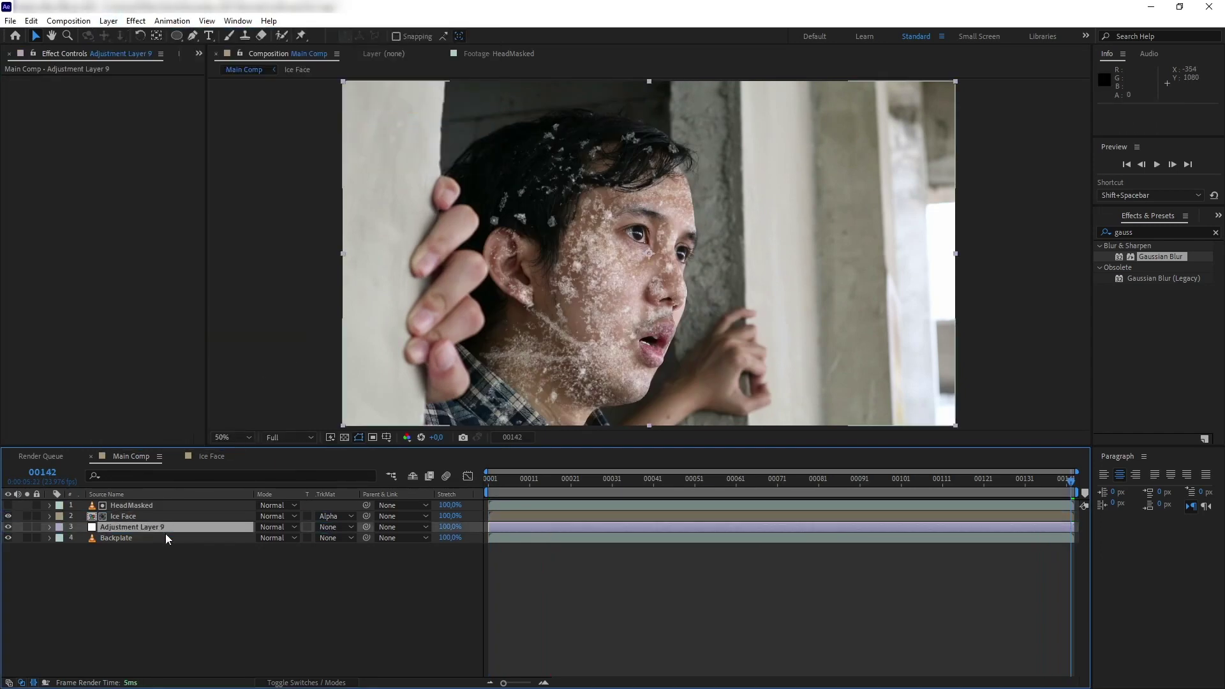
{"action": "key", "text": "Return"}
{"action": "type", "text": "Face Color Correction"}
{"action": "key", "text": "Return"}
- Apply Hue/Saturation to the Face Color Correction layer and set Master Saturation to -42
{"action": "left_click", "coordinate": [1174, 233]}
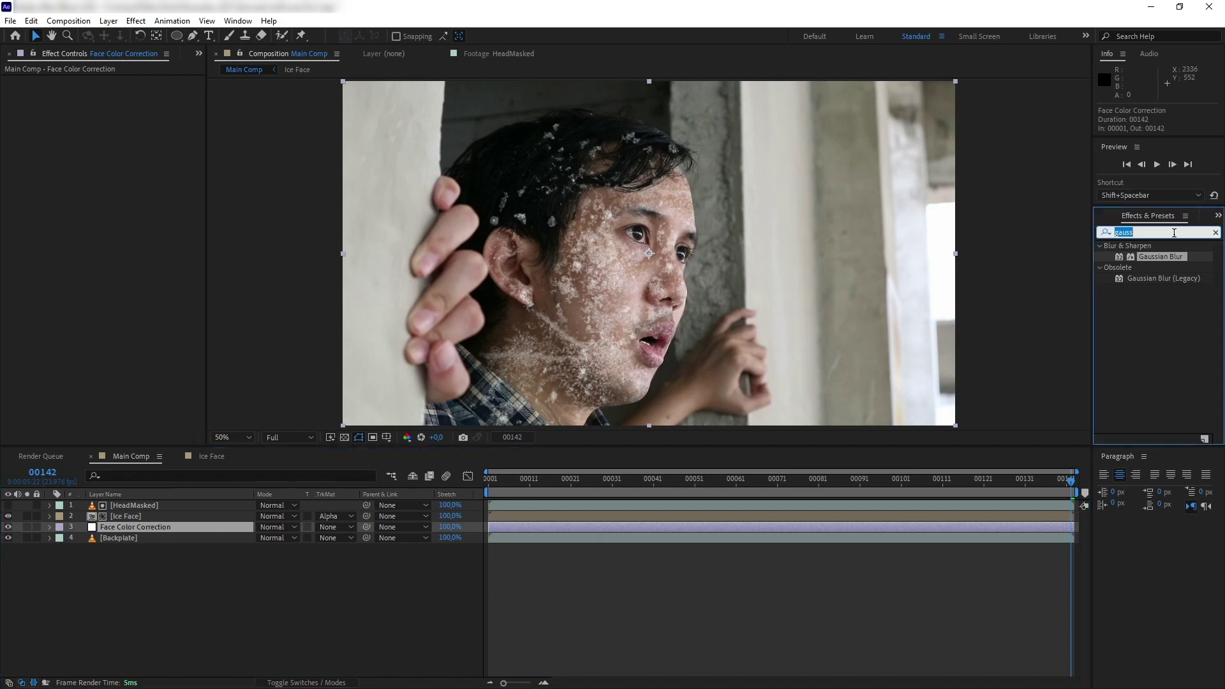
{"action": "type", "text": "satura"}
{"action": "left_click_drag", "start_coordinate": [1162, 300], "coordinate": [159, 528]}
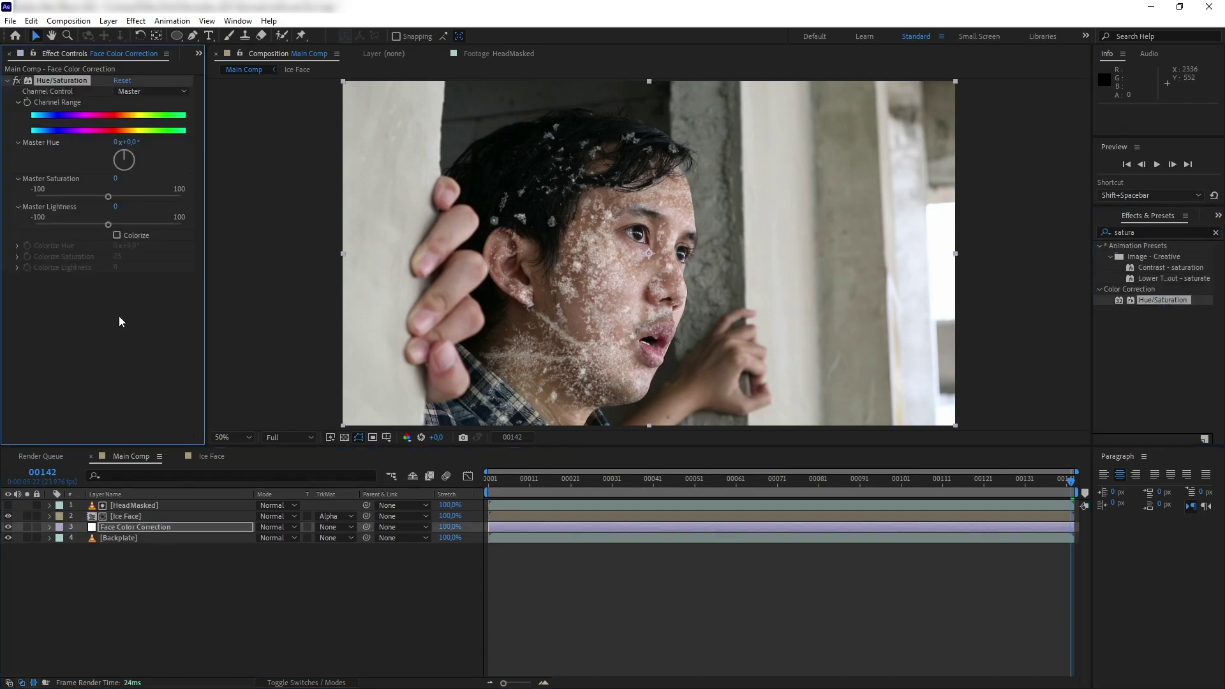
{"action": "left_click", "coordinate": [79, 197]}
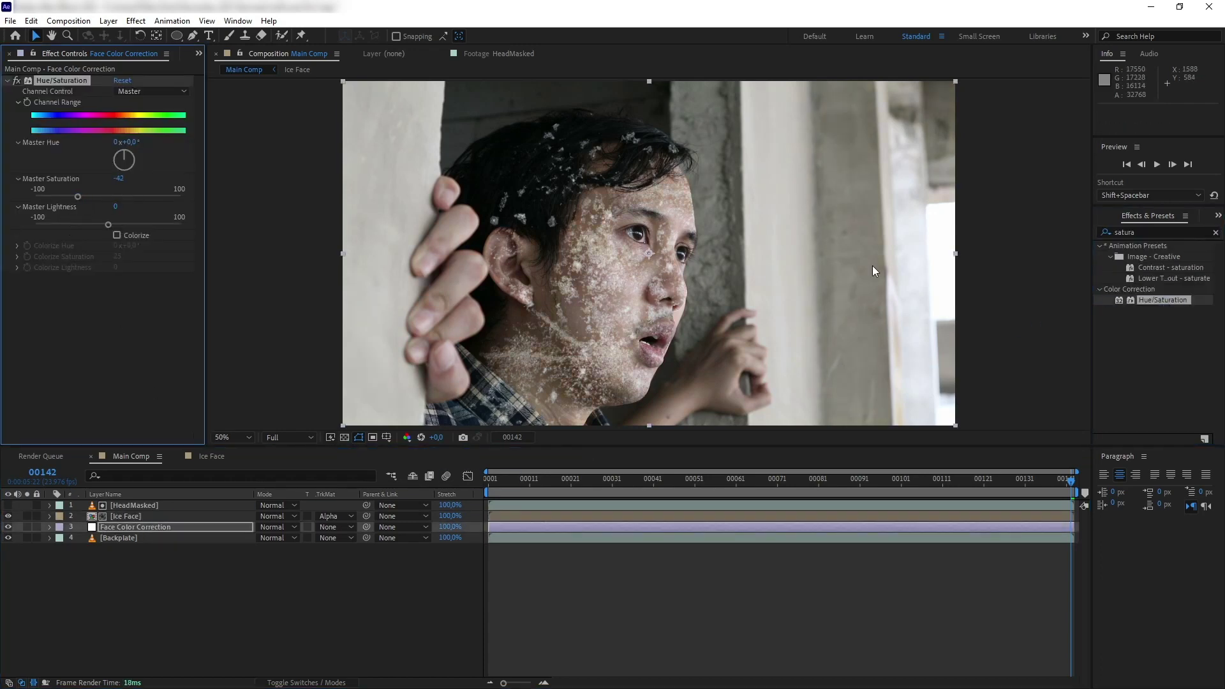
- Apply Curves to the Face Color Correction layer, slightly lowering the red midtones and raising the blue midtones
{"action": "left_click_drag", "start_coordinate": [1149, 289], "coordinate": [120, 350]}
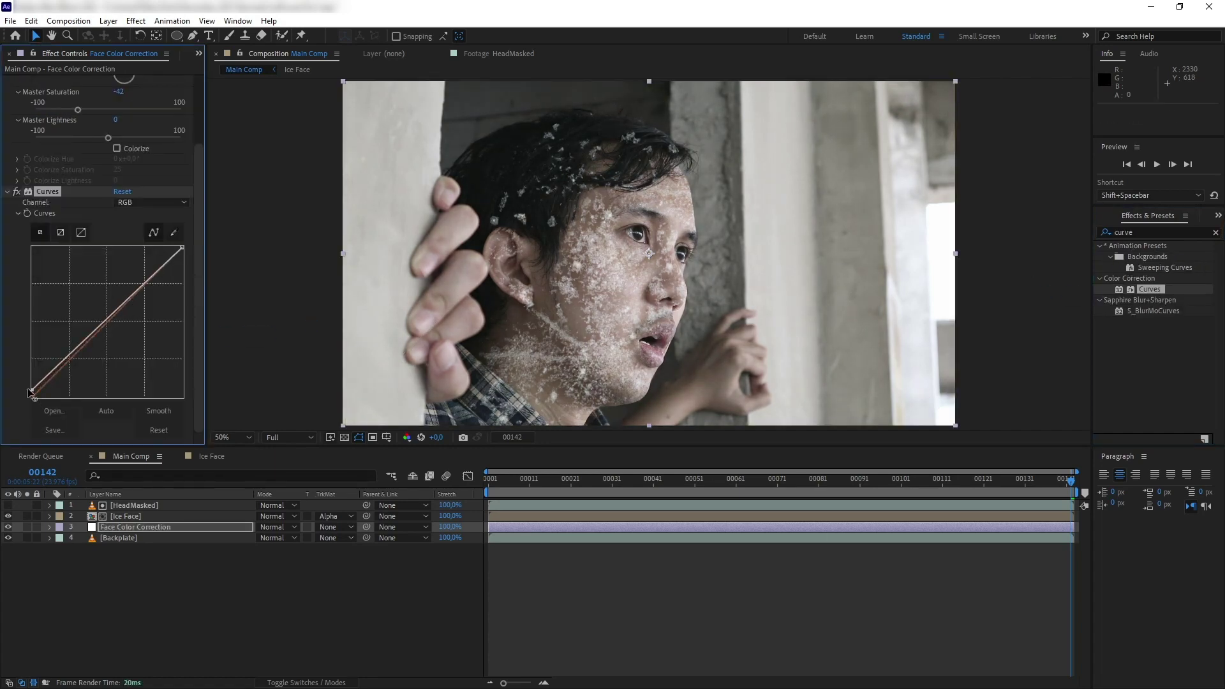
{"action": "left_click", "coordinate": [142, 204]}
{"action": "left_click", "coordinate": [136, 229]}
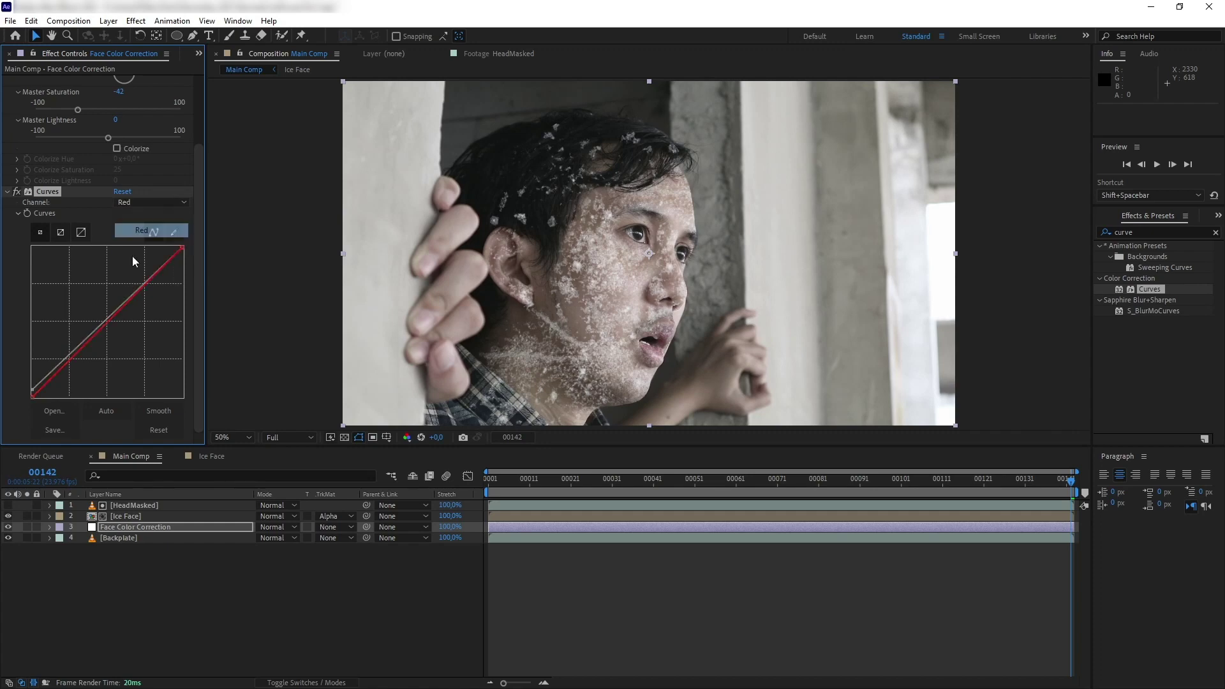
{"action": "left_click_drag", "start_coordinate": [106, 323], "coordinate": [108, 330]}
{"action": "left_click", "coordinate": [144, 203]}
{"action": "left_click", "coordinate": [145, 260]}
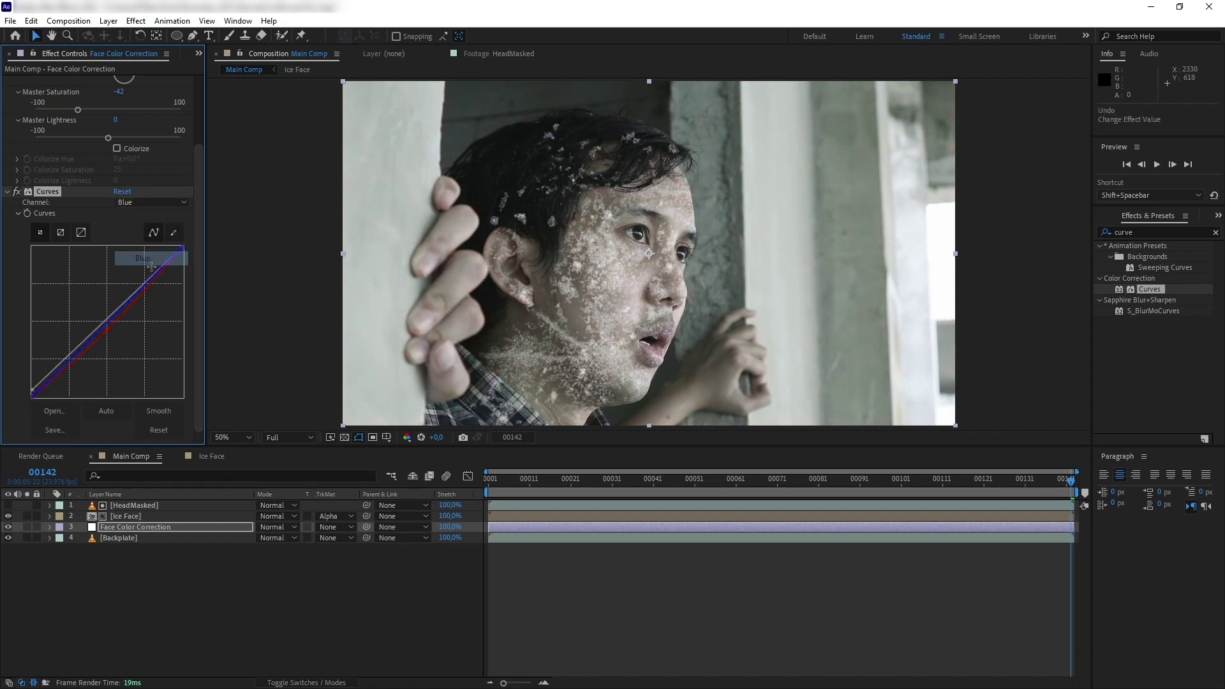
{"action": "left_click_drag", "start_coordinate": [107, 324], "coordinate": [102, 319]}
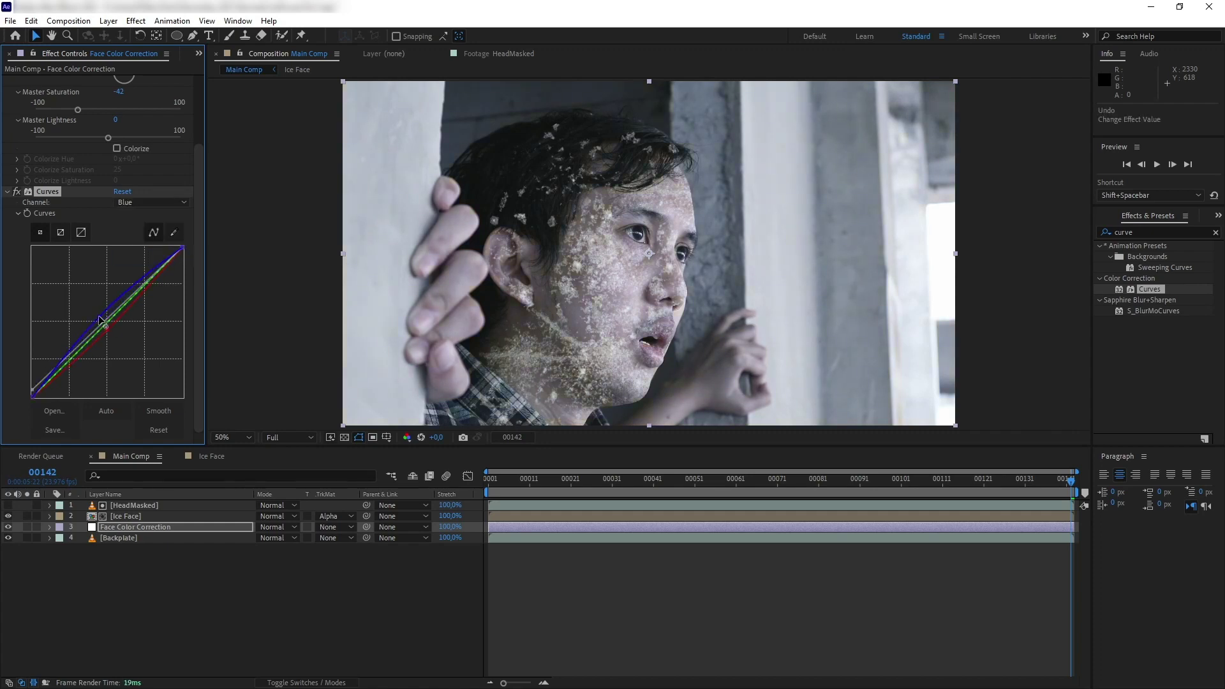
- Keyframe the Face Color Correction layer's Opacity from 0% at frame 37 to 100% at frame 136
{"action": "left_click", "coordinate": [213, 603]}
{"action": "left_click", "coordinate": [141, 528]}
{"action": "key", "text": "t"}
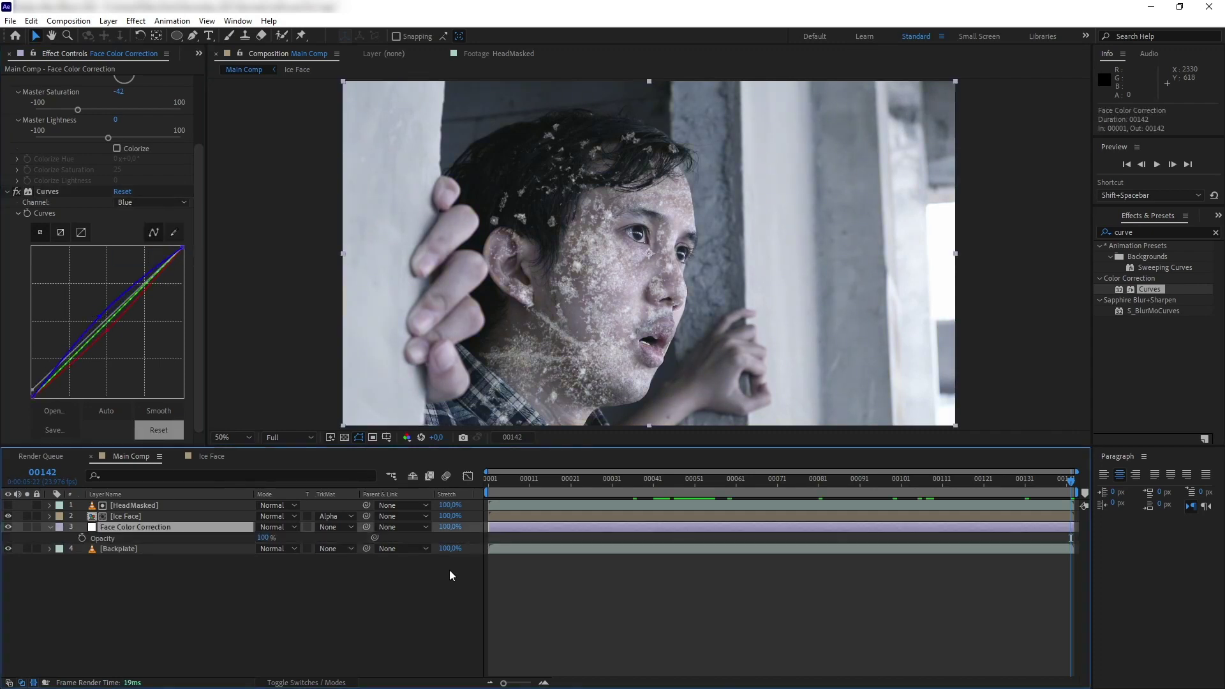
{"action": "left_click_drag", "start_coordinate": [678, 476], "coordinate": [637, 477]}
{"action": "left_click_drag", "start_coordinate": [263, 538], "coordinate": [57, 541]}
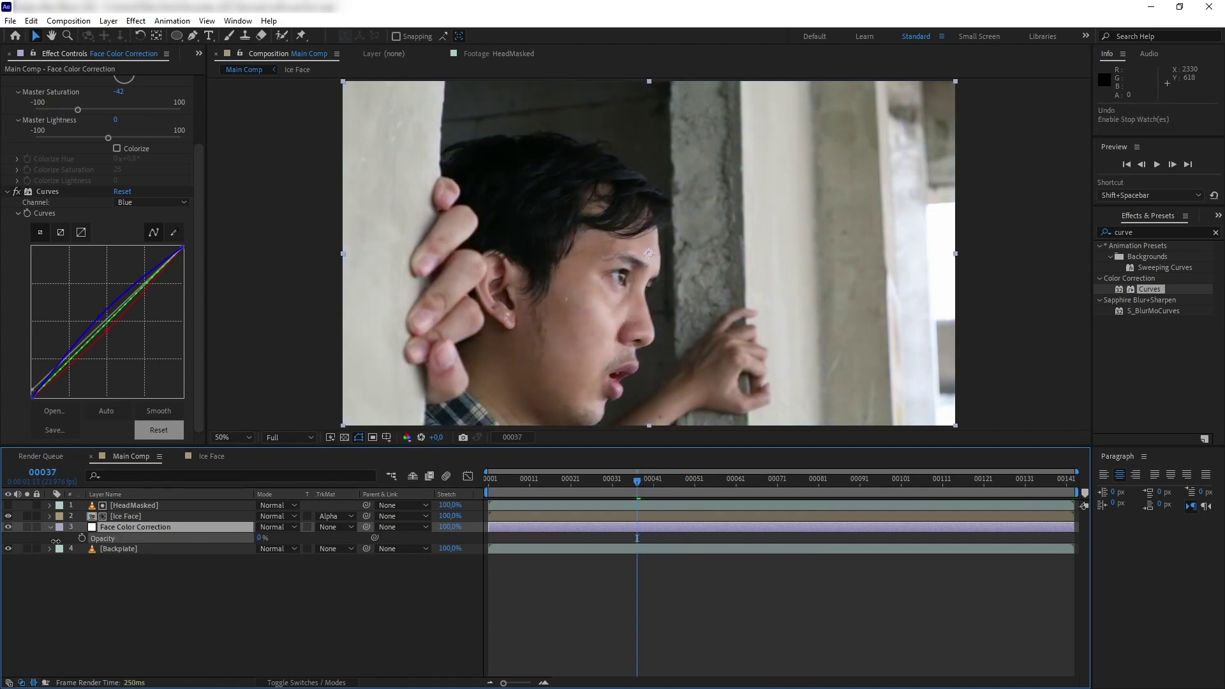
{"action": "left_click", "coordinate": [82, 539]}
{"action": "left_click_drag", "start_coordinate": [646, 480], "coordinate": [1047, 503]}
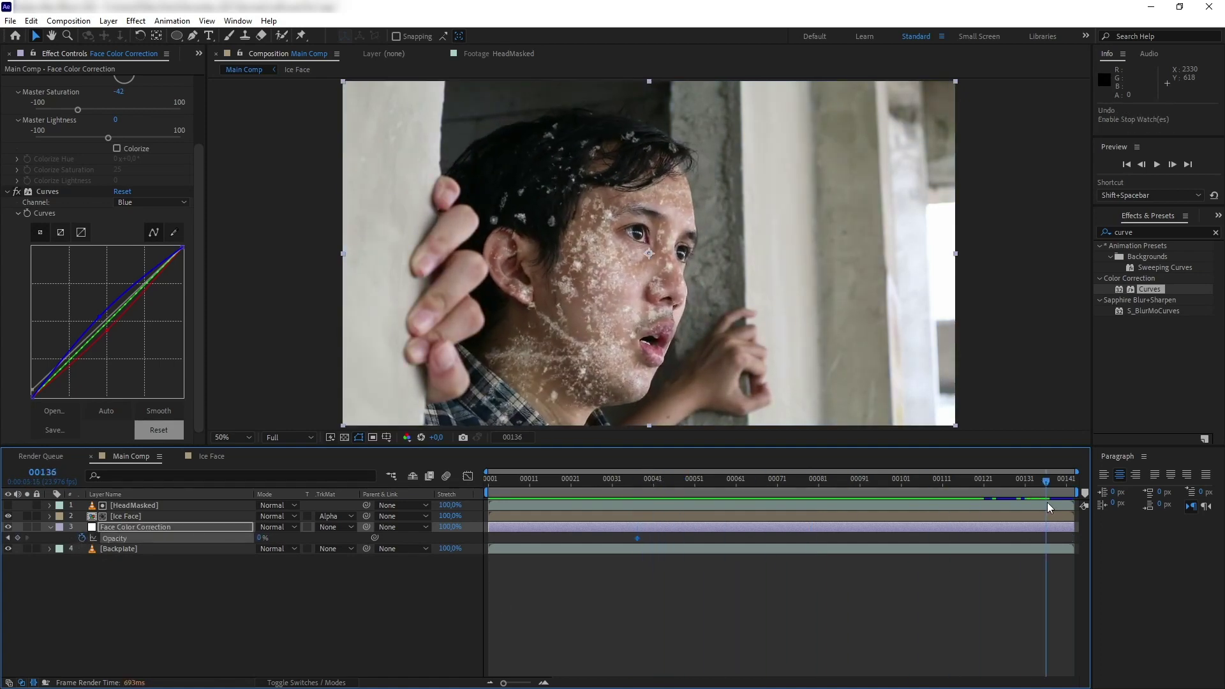
{"action": "left_click_drag", "start_coordinate": [263, 538], "coordinate": [476, 538]}
{"action": "left_click_drag", "start_coordinate": [1044, 480], "coordinate": [1075, 472]}
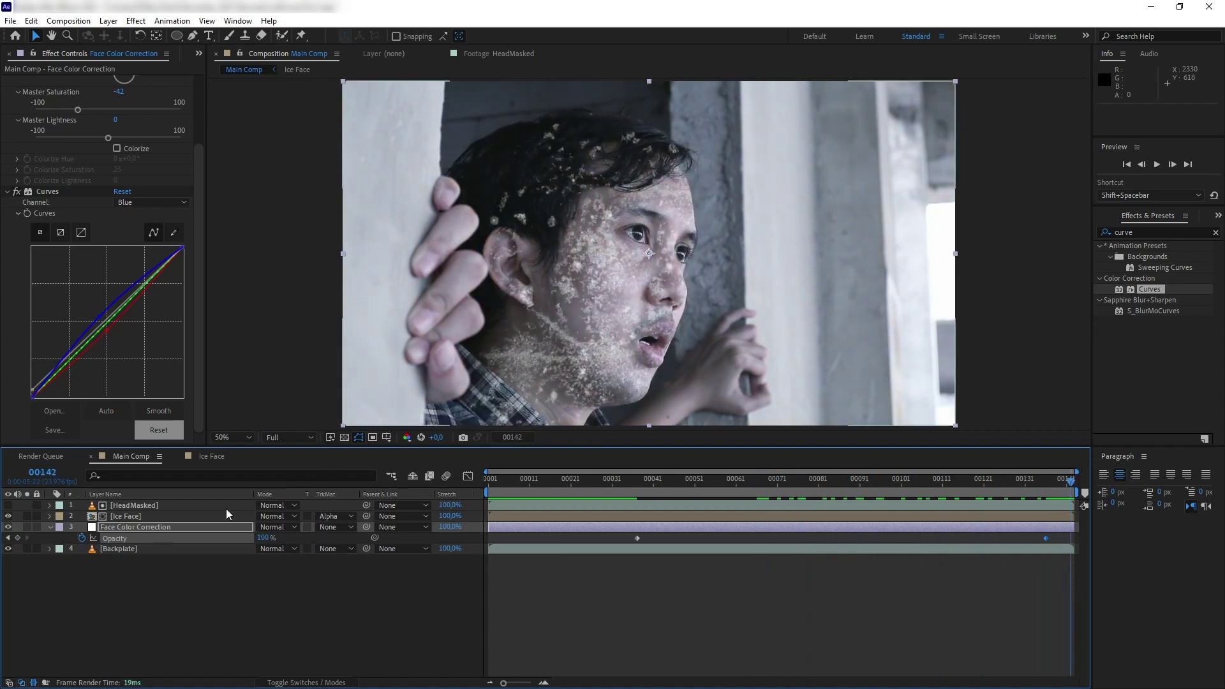
- Duplicate HeadMasked, place the copy directly above Face Color Correction, and use it as that layer's alpha matte
{"action": "left_click", "coordinate": [131, 508]}
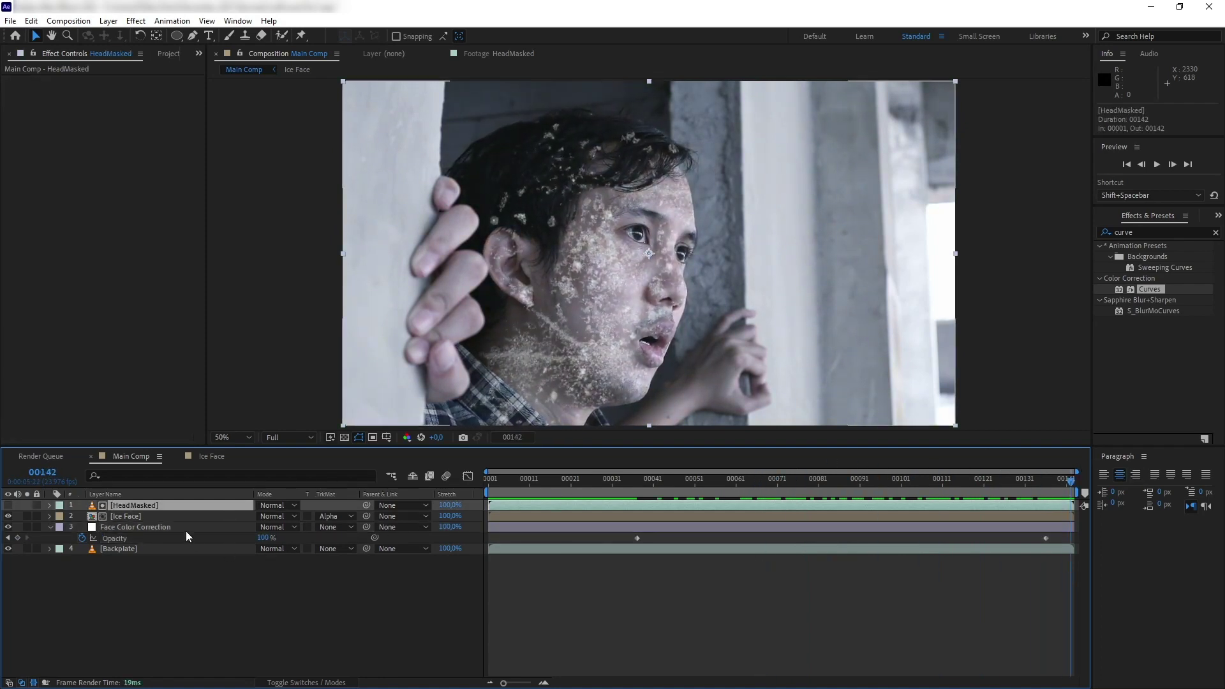
{"action": "key", "text": "ctrl+d"}
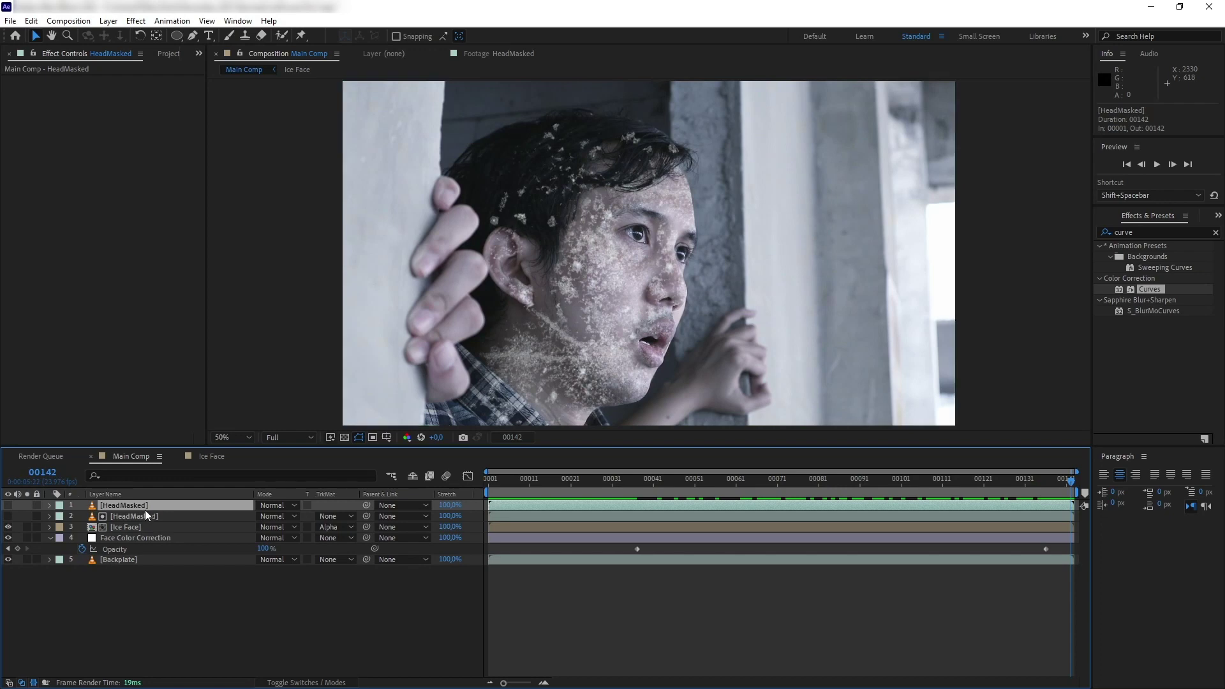
{"action": "left_click_drag", "start_coordinate": [140, 506], "coordinate": [151, 535]}
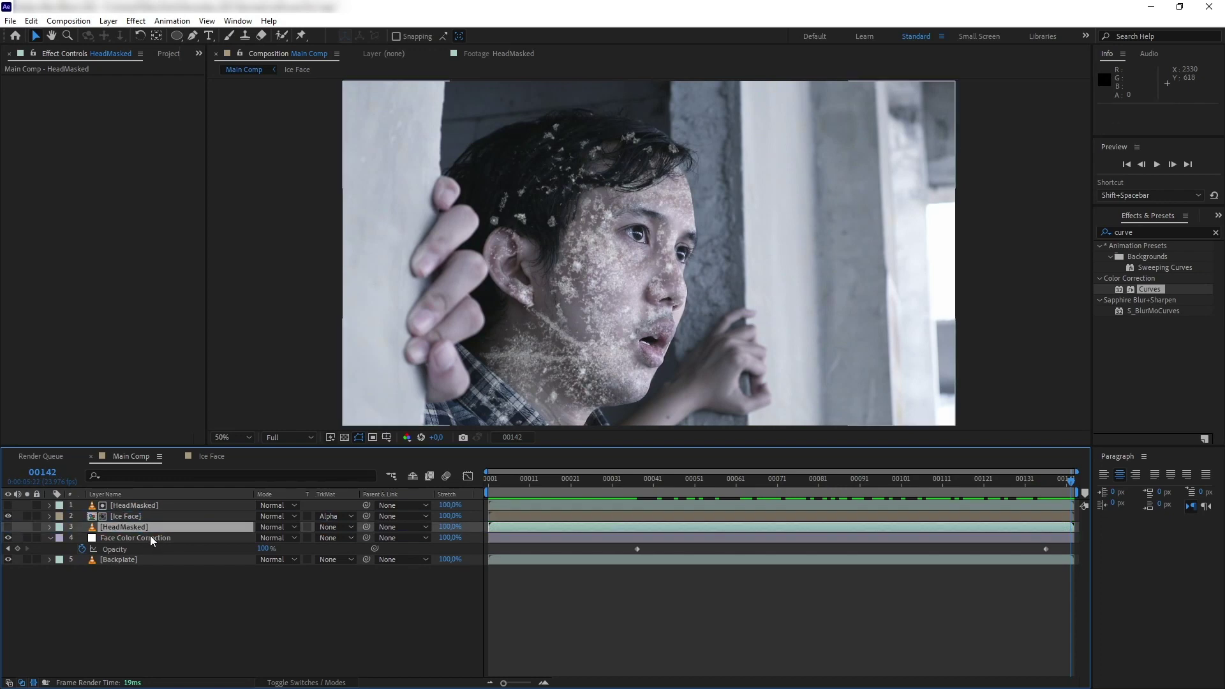
{"action": "left_click", "coordinate": [156, 537]}
{"action": "left_click", "coordinate": [331, 538]}
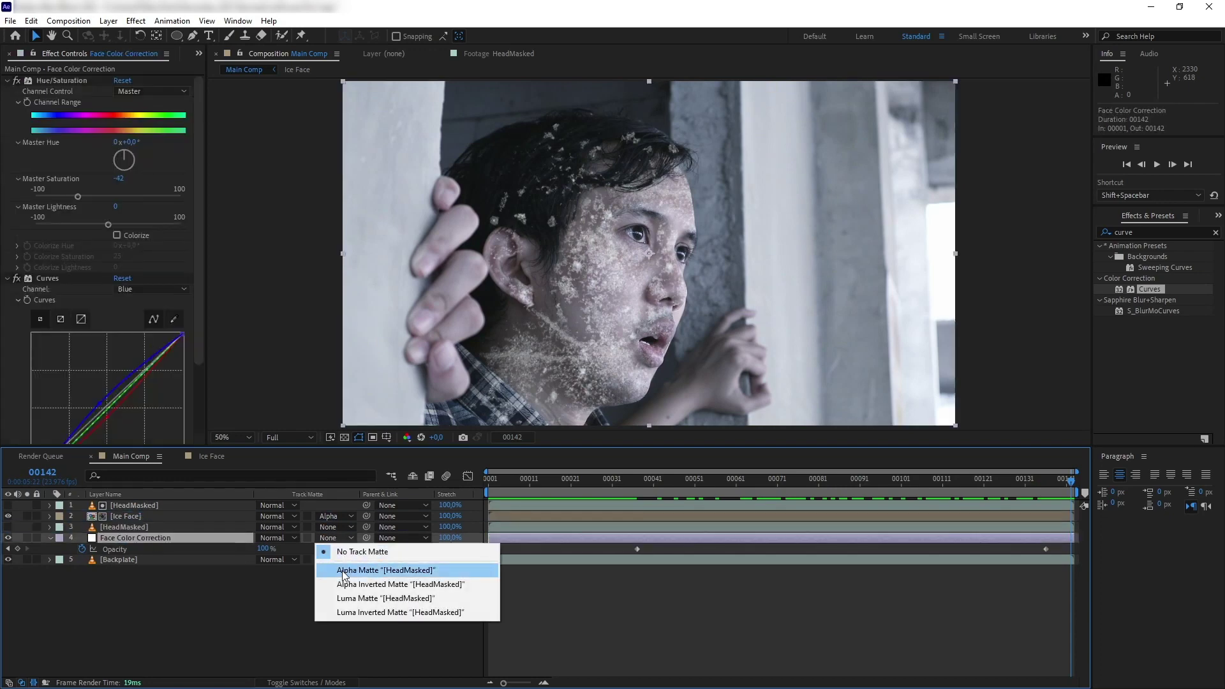
{"action": "left_click", "coordinate": [343, 570]}
{"action": "key", "text": "space"}
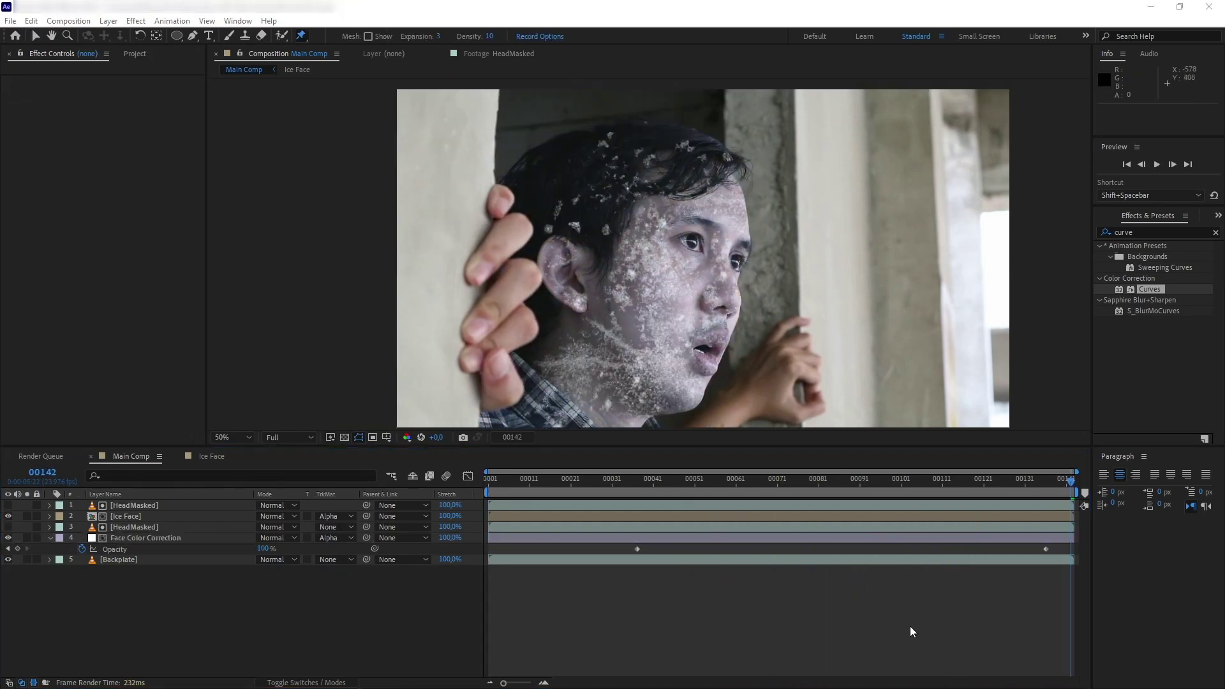
{"action": "left_click", "coordinate": [902, 618]}
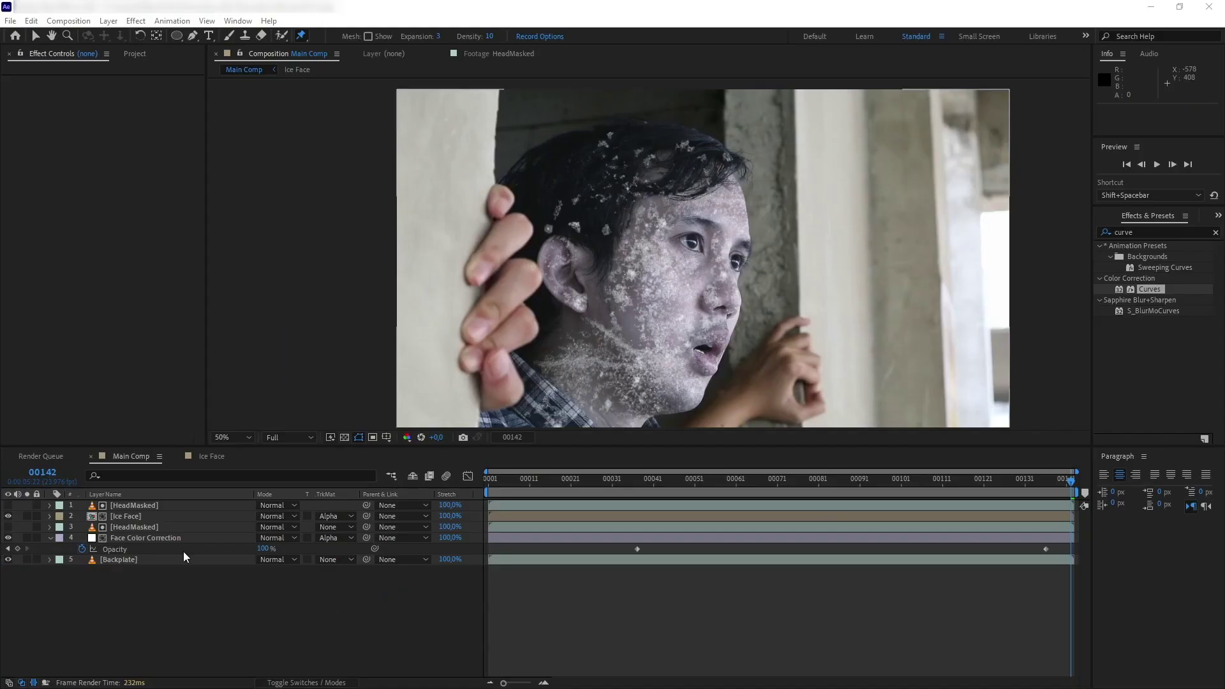
- Duplicate the Backplate layer to the top of the layer stack and apply Tint and Invert to the copy
{"action": "left_click", "coordinate": [193, 561]}
{"action": "key", "text": "ctrl+d"}
{"action": "left_click_drag", "start_coordinate": [192, 564], "coordinate": [188, 503]}
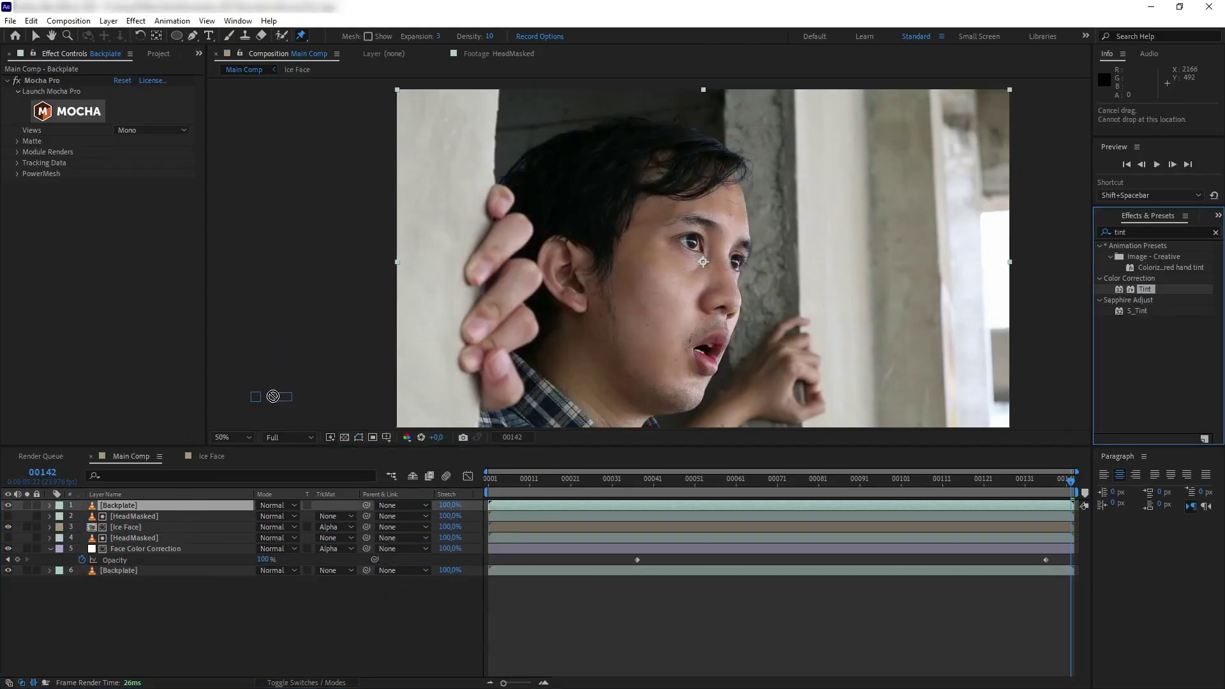
{"action": "left_click_drag", "start_coordinate": [273, 397], "coordinate": [153, 502]}
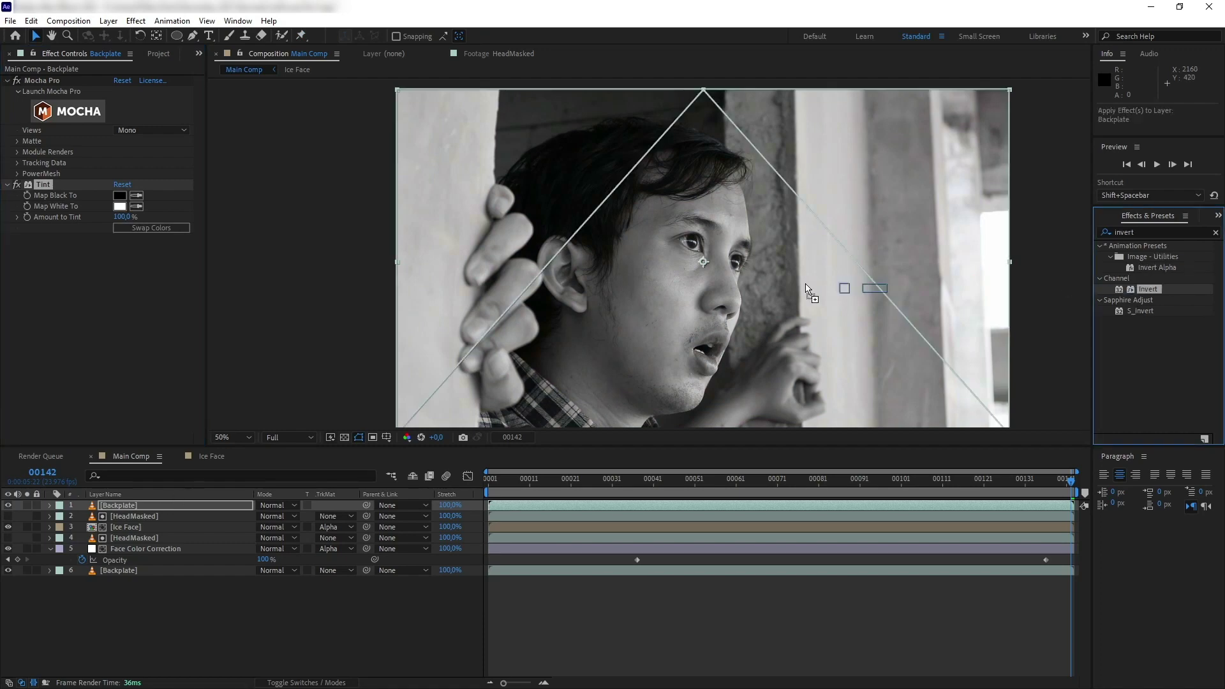
{"action": "left_click_drag", "start_coordinate": [807, 291], "coordinate": [808, 290]}
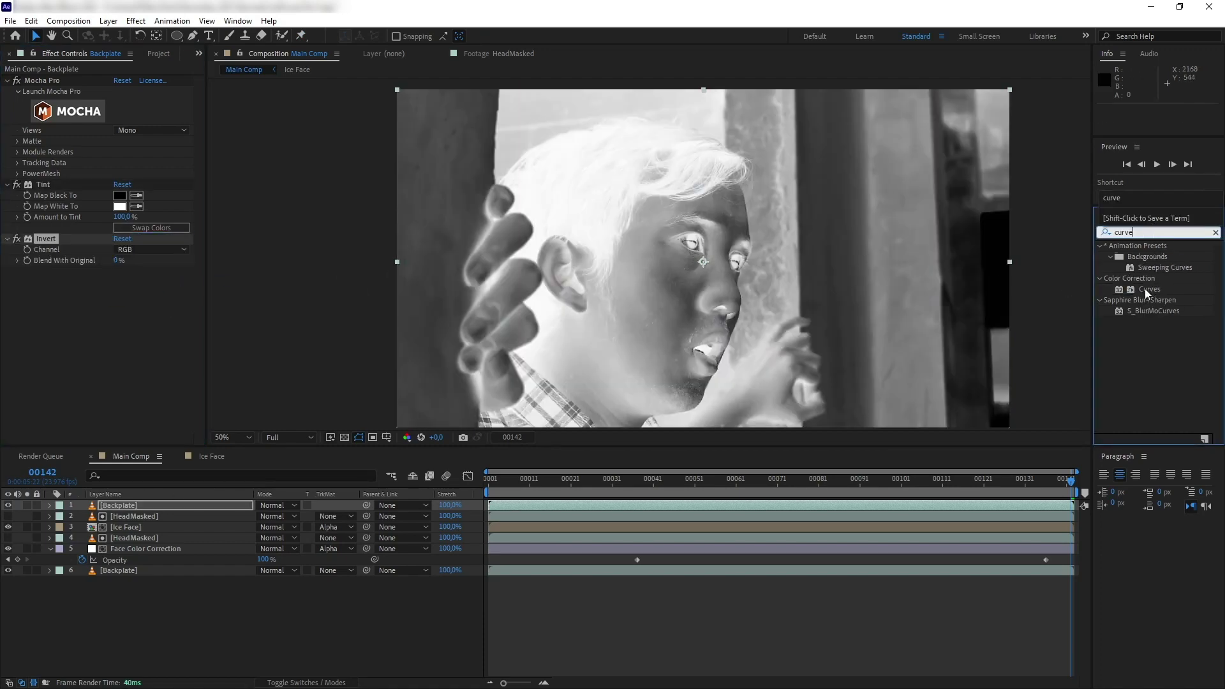
- Apply Curves to the inverted Backplate copy and move the black and white points inward for a high-contrast matte
{"action": "left_click_drag", "start_coordinate": [1149, 289], "coordinate": [85, 317]}
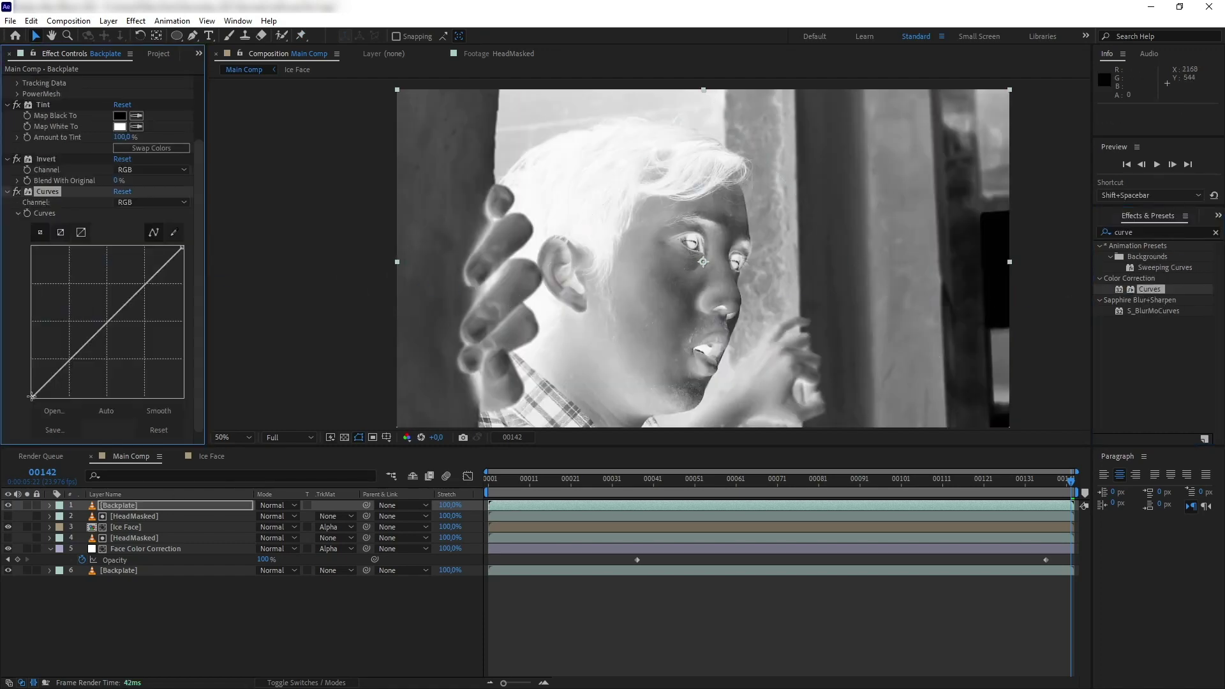
{"action": "left_click_drag", "start_coordinate": [32, 397], "coordinate": [70, 396]}
{"action": "left_click_drag", "start_coordinate": [183, 248], "coordinate": [161, 248]}
{"action": "left_click_drag", "start_coordinate": [70, 396], "coordinate": [101, 396]}
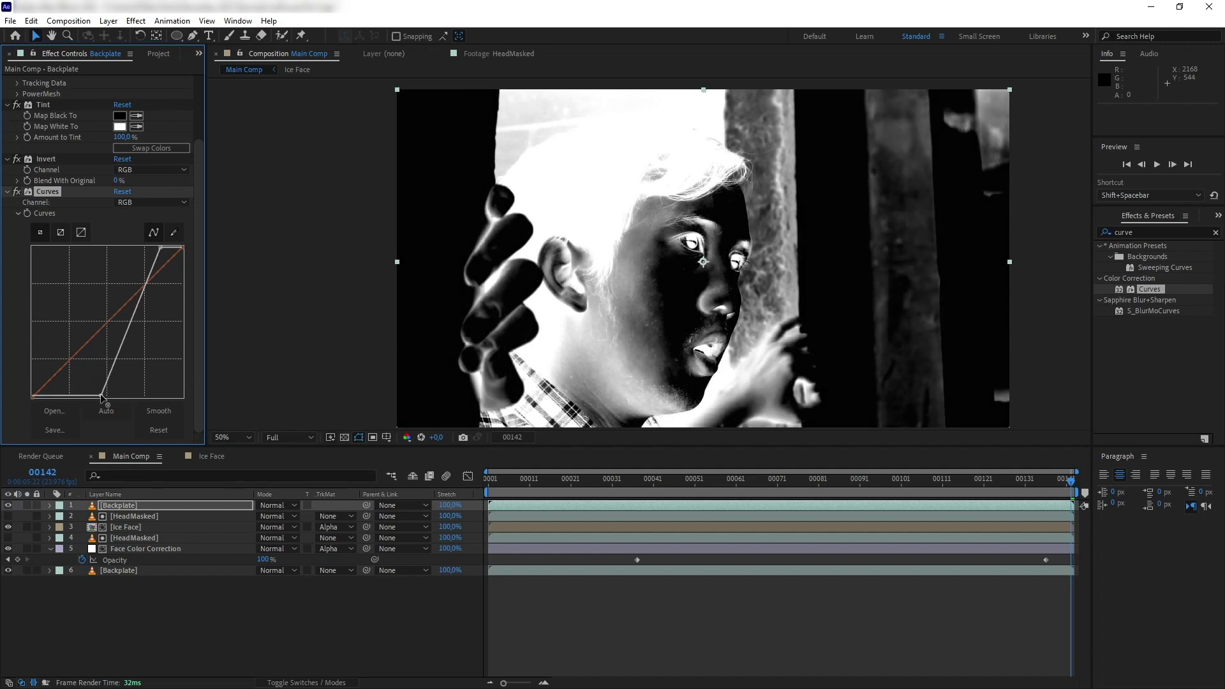
- Rename the inverted Backplate copy to ShadowMatte
{"action": "right_click", "coordinate": [117, 505]}
{"action": "left_click", "coordinate": [134, 482]}
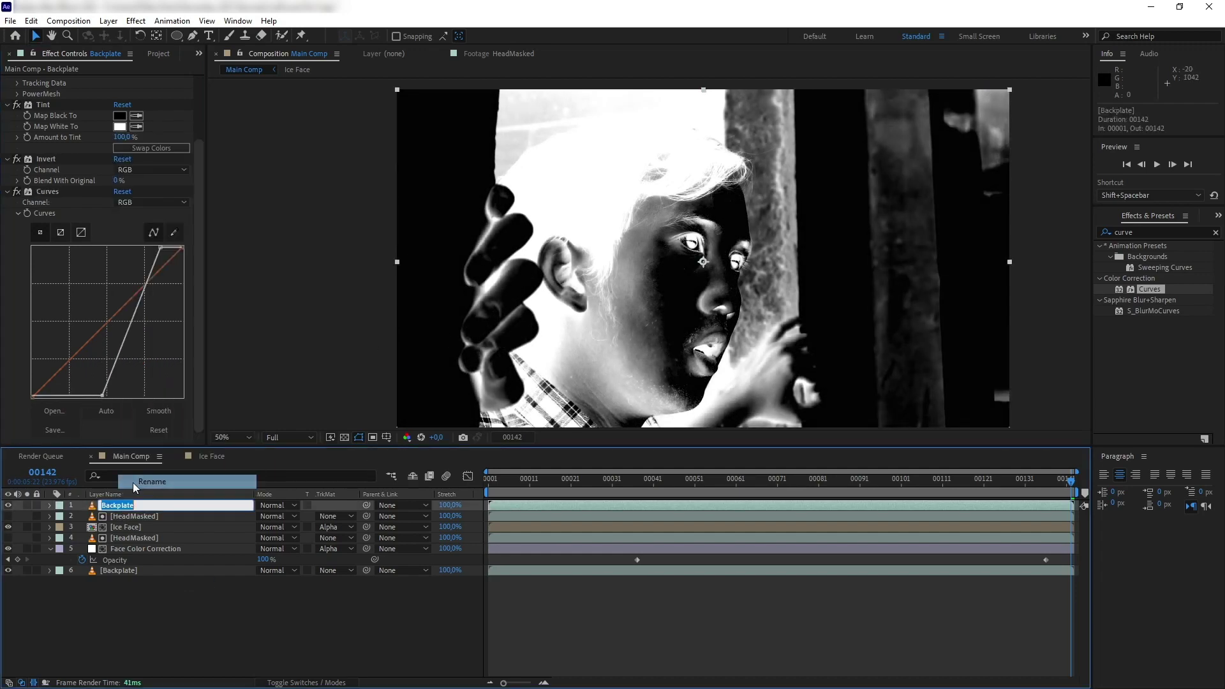
{"action": "type", "text": "ShadowMatte"}
{"action": "key", "text": "Return"}
- Add a new adjustment layer directly below ShadowMatte and set its track matte to Luma Matte "ShadowMatte"
{"action": "left_click", "coordinate": [109, 20]}
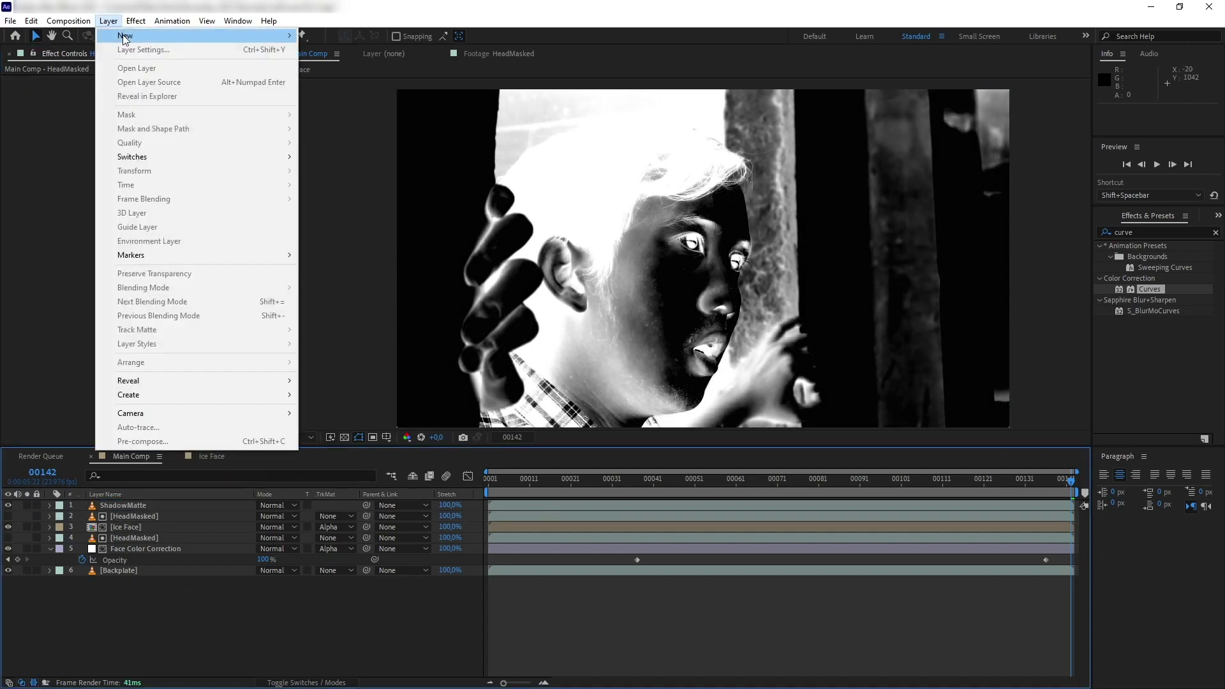
{"action": "mouse_move", "coordinate": [125, 37]}
{"action": "left_click", "coordinate": [323, 120]}
{"action": "left_click_drag", "start_coordinate": [139, 509], "coordinate": [148, 520]}
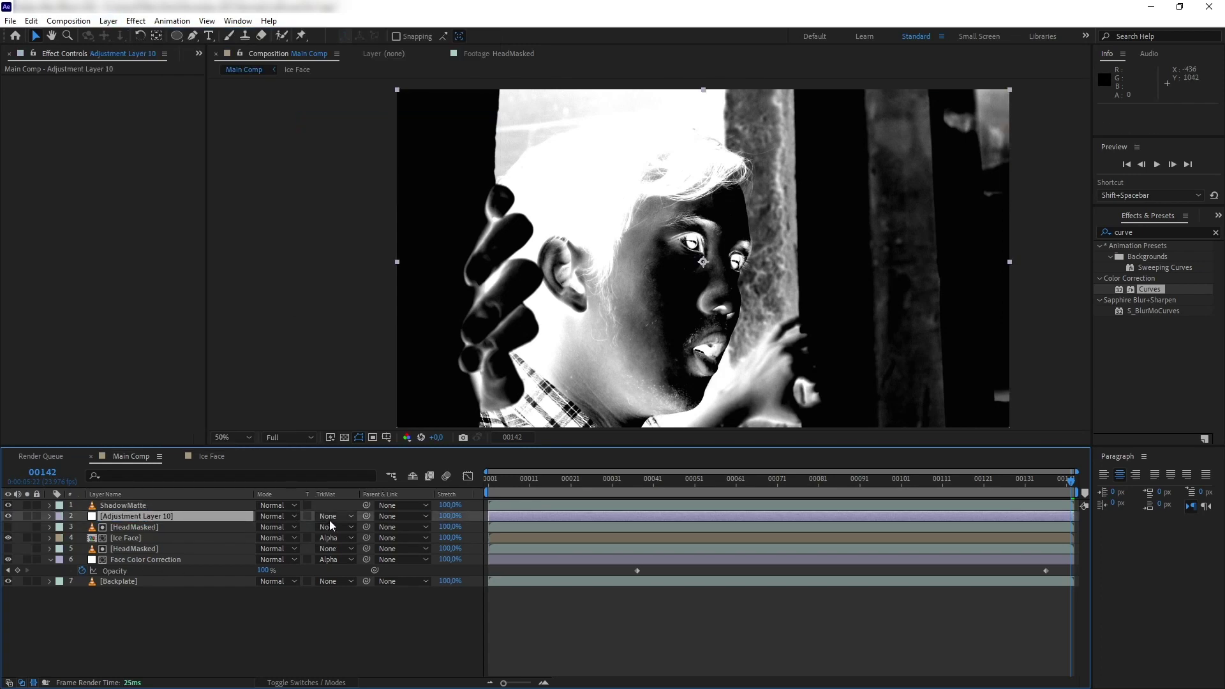
{"action": "left_click", "coordinate": [328, 517]}
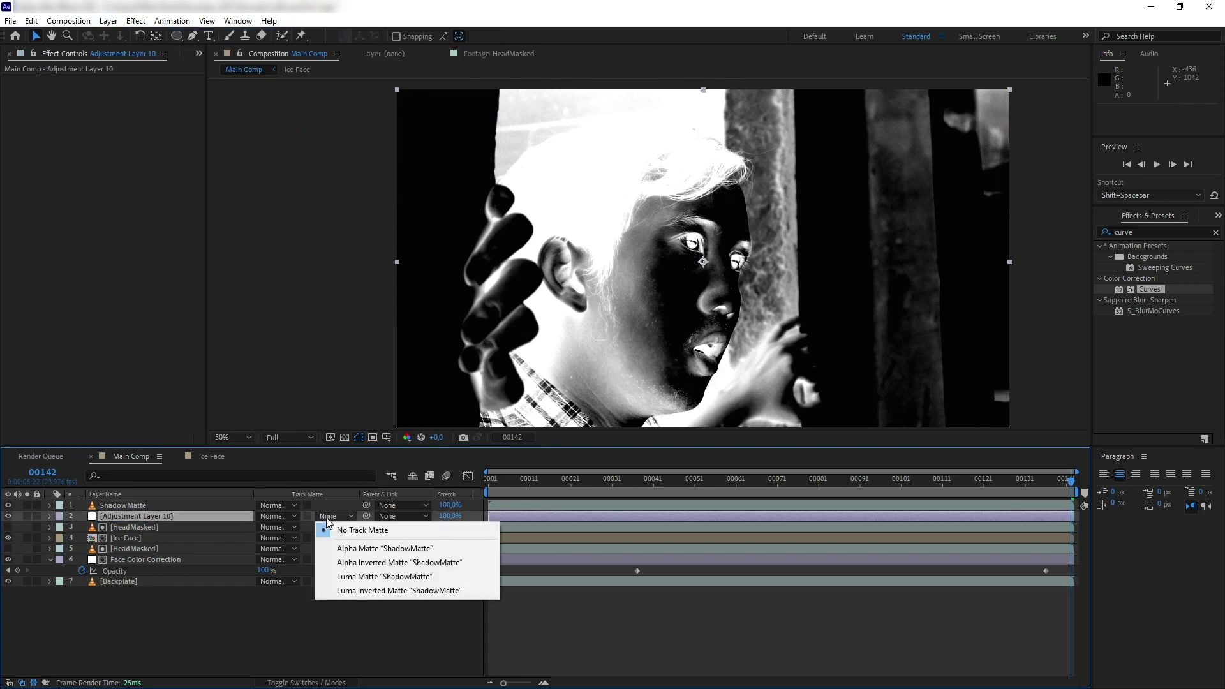
{"action": "left_click", "coordinate": [346, 576]}
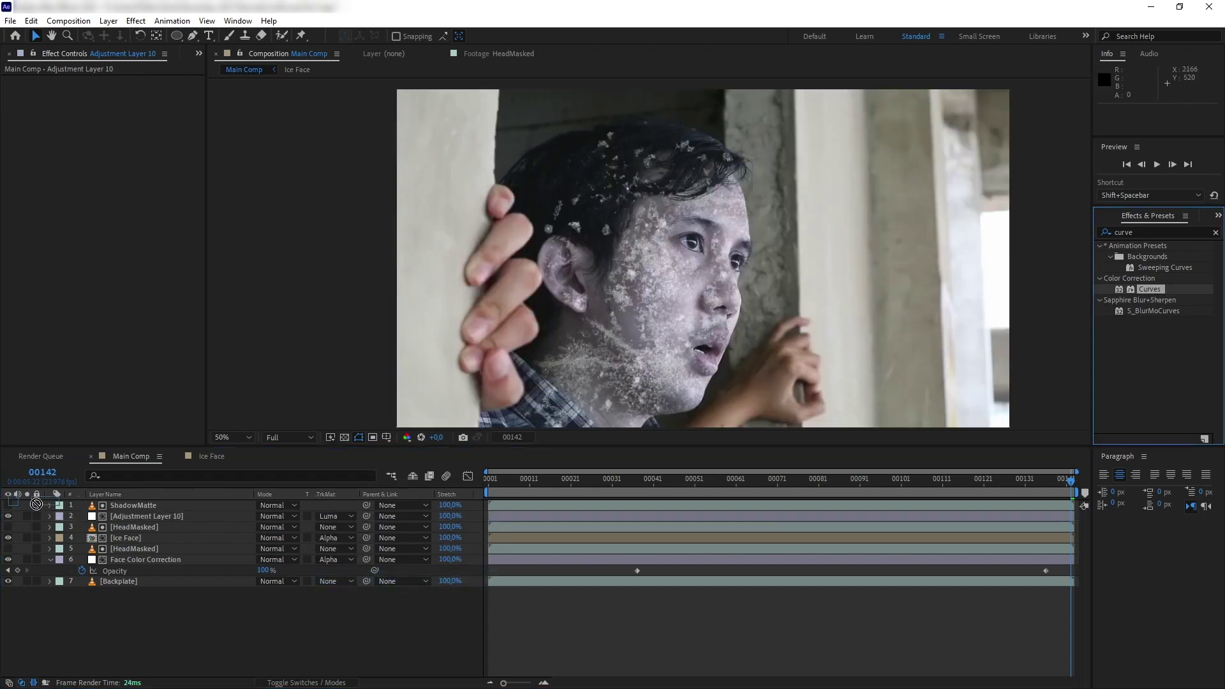
- Apply Curves to the new adjustment layer and pull the RGB white point down to about a third to darken the shadows
{"action": "left_click_drag", "start_coordinate": [37, 504], "coordinate": [120, 517]}
{"action": "left_click_drag", "start_coordinate": [183, 136], "coordinate": [217, 234]}
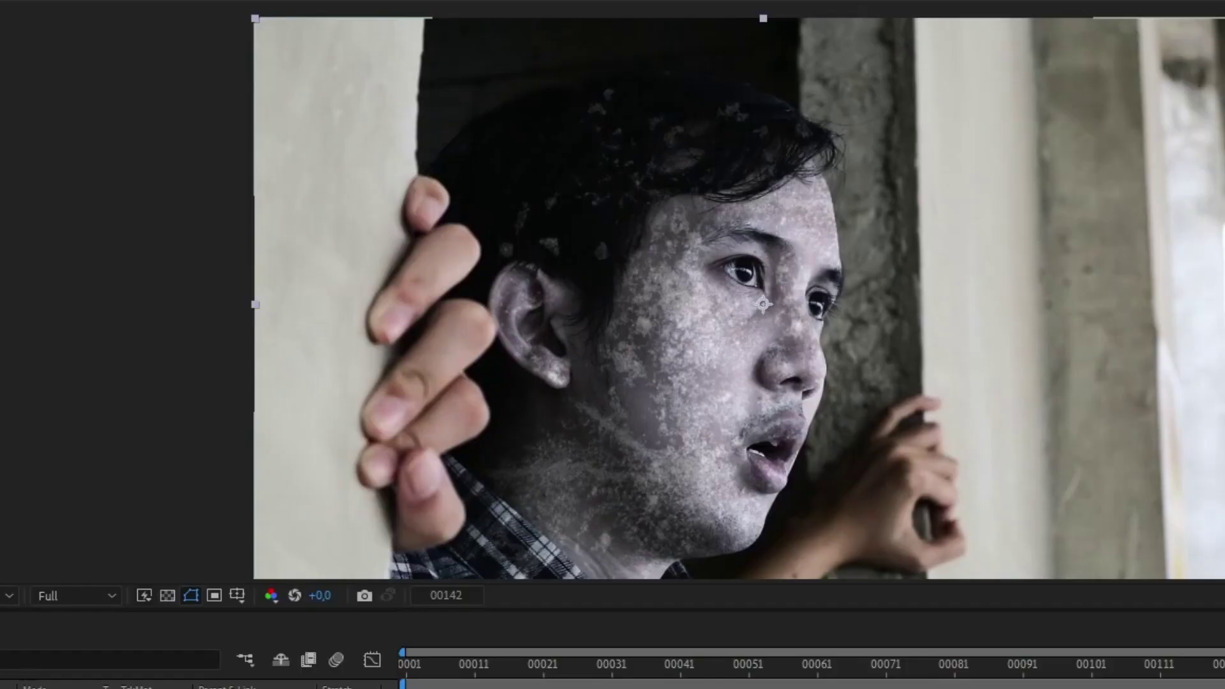
{"action": "left_click", "coordinate": [38, 686]}
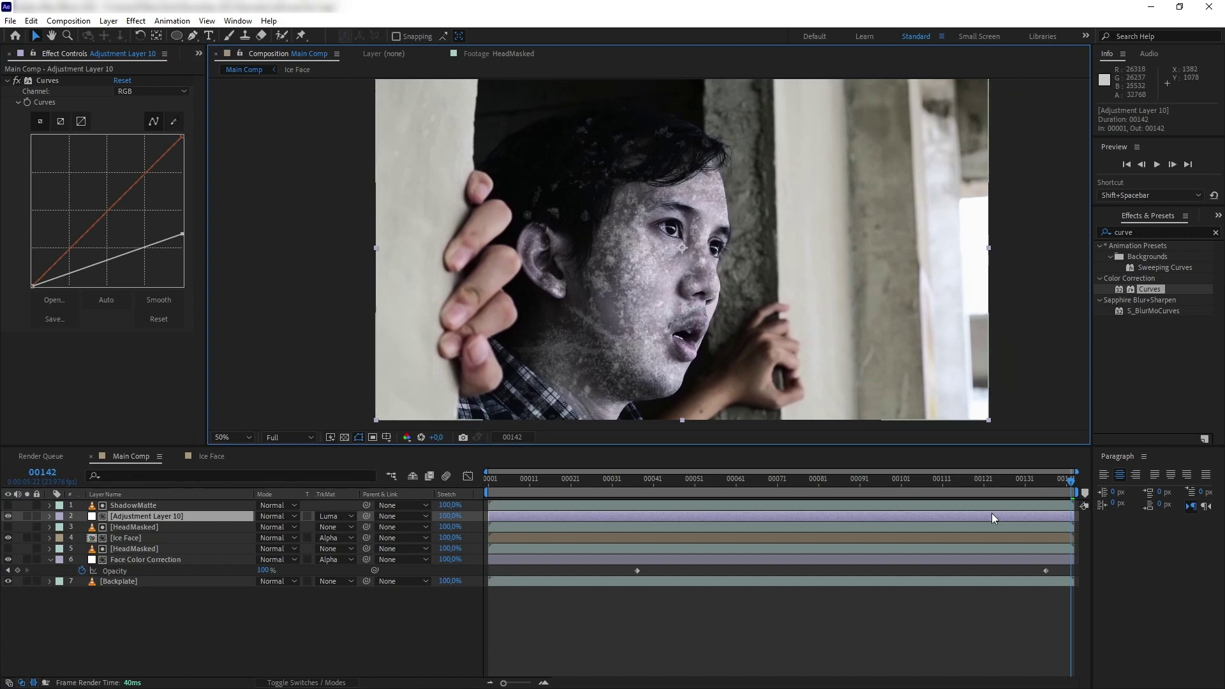
- At frame 88, draw masks on the adjustment layer around the ear, cheek and jaw and around the nose
{"action": "left_click_drag", "start_coordinate": [1063, 481], "coordinate": [847, 483]}
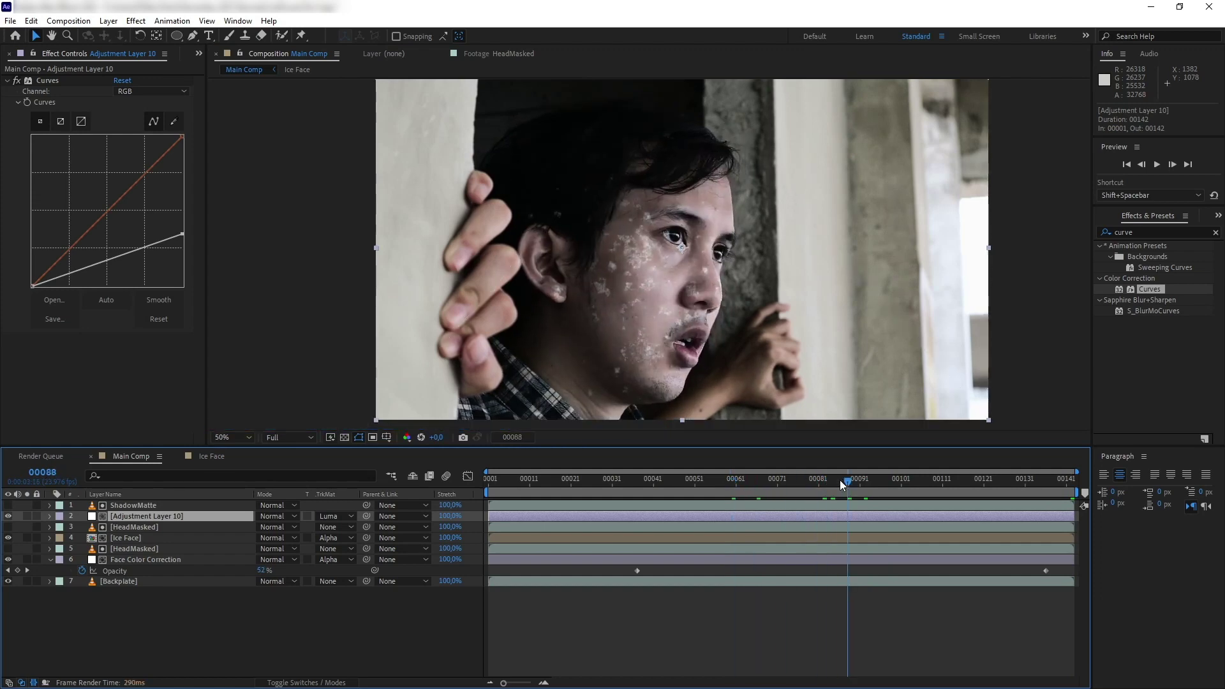
{"action": "key", "text": "g"}
{"action": "left_click_drag", "start_coordinate": [592, 286], "coordinate": [579, 287]}
{"action": "left_click_drag", "start_coordinate": [545, 295], "coordinate": [537, 300]}
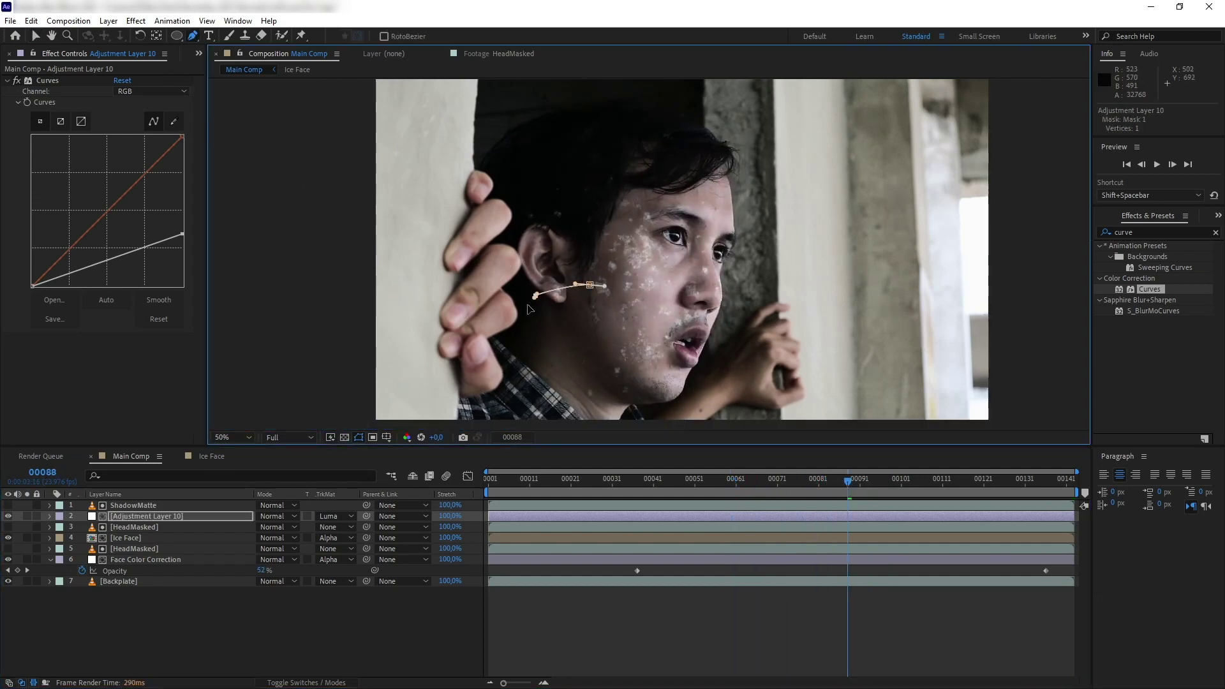
{"action": "left_click_drag", "start_coordinate": [515, 344], "coordinate": [518, 354]}
{"action": "left_click_drag", "start_coordinate": [571, 417], "coordinate": [582, 421]}
{"action": "left_click_drag", "start_coordinate": [618, 425], "coordinate": [629, 424]}
{"action": "left_click_drag", "start_coordinate": [665, 396], "coordinate": [668, 391]}
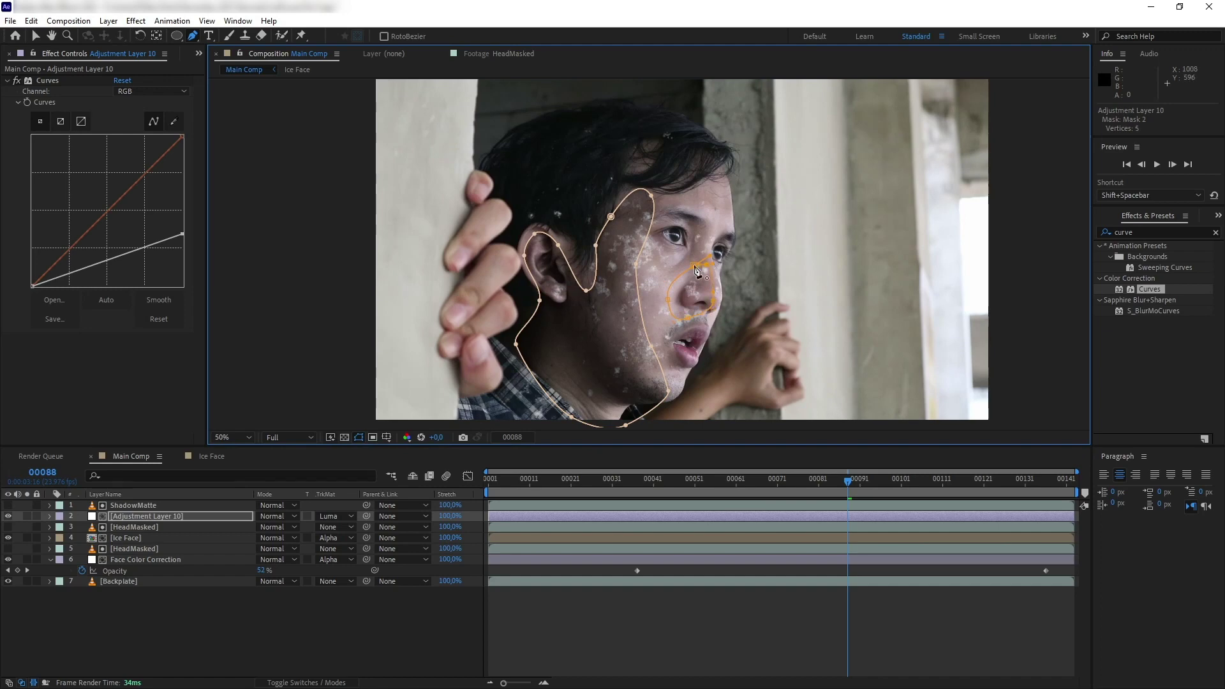
{"action": "left_click", "coordinate": [696, 271]}
- Set the Mask Feather of Mask 1 and Mask 2 on the adjustment layer to 50 pixels
{"action": "key", "text": "f"}
{"action": "left_click", "coordinate": [284, 538]}
{"action": "type", "text": "50"}
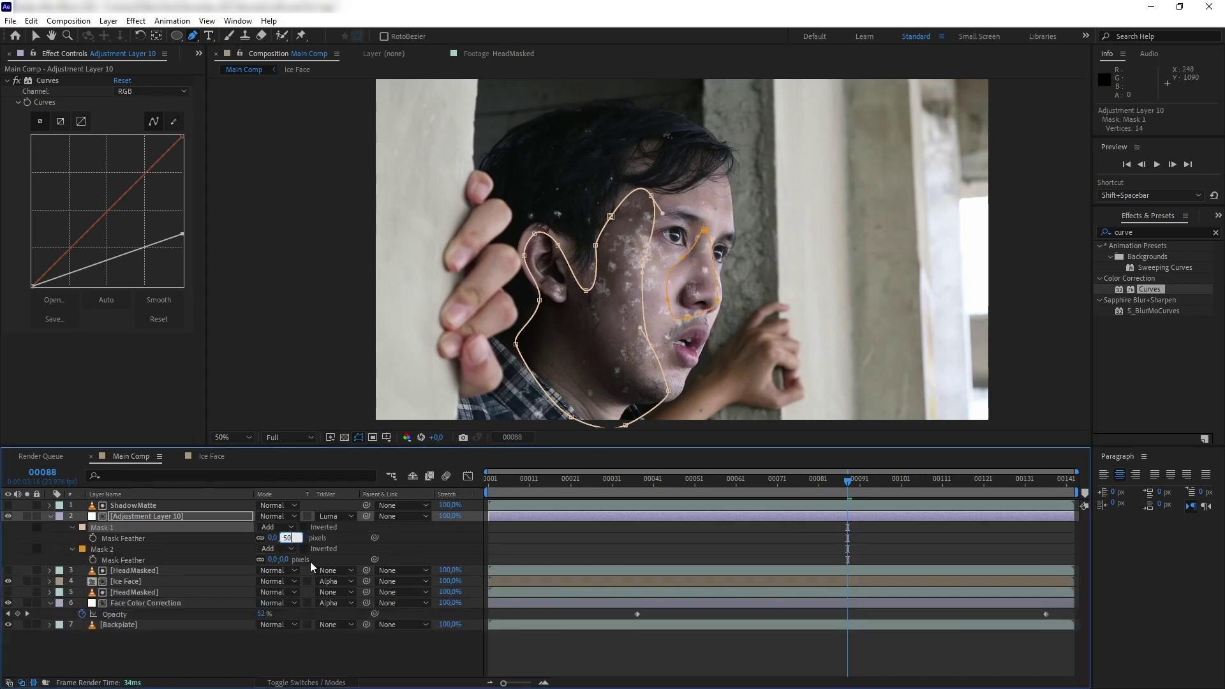
{"action": "left_click", "coordinate": [285, 560]}
{"action": "type", "text": "50"}
- Animate the adjustment layer's mask paths to follow the turning face, repositioning and rotating the nose mask at frame 63 and keyframing the cheek mask
{"action": "left_click", "coordinate": [368, 550]}
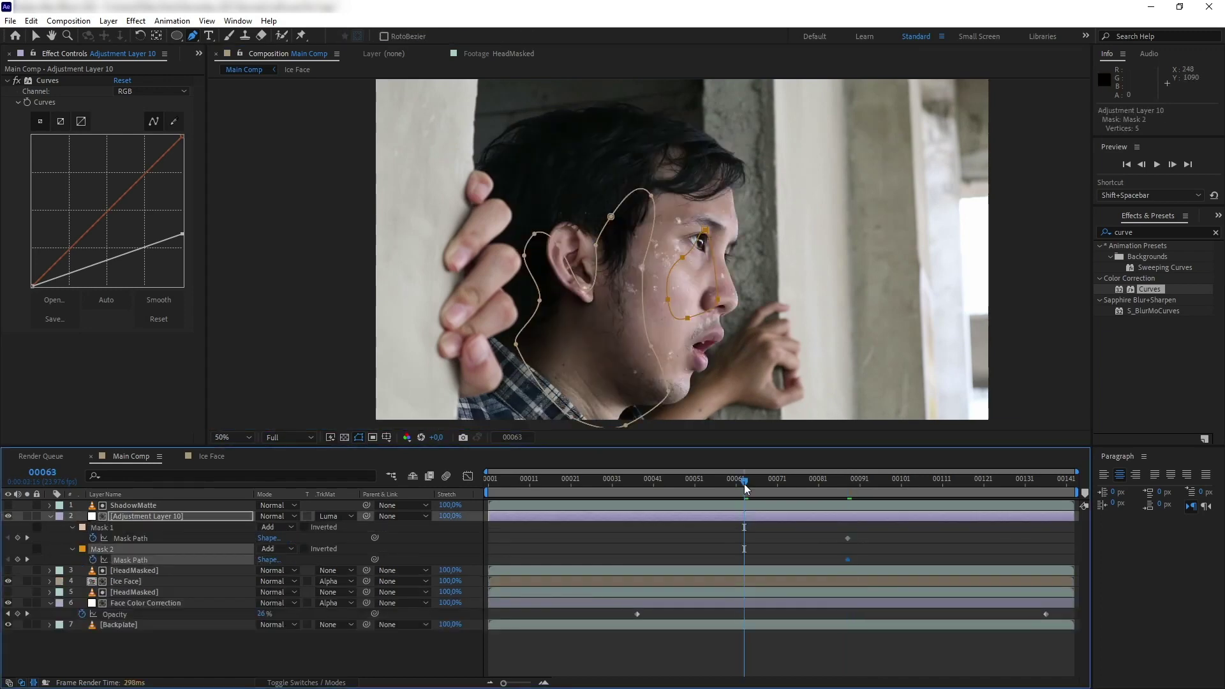
{"action": "left_click_drag", "start_coordinate": [716, 303], "coordinate": [740, 307]}
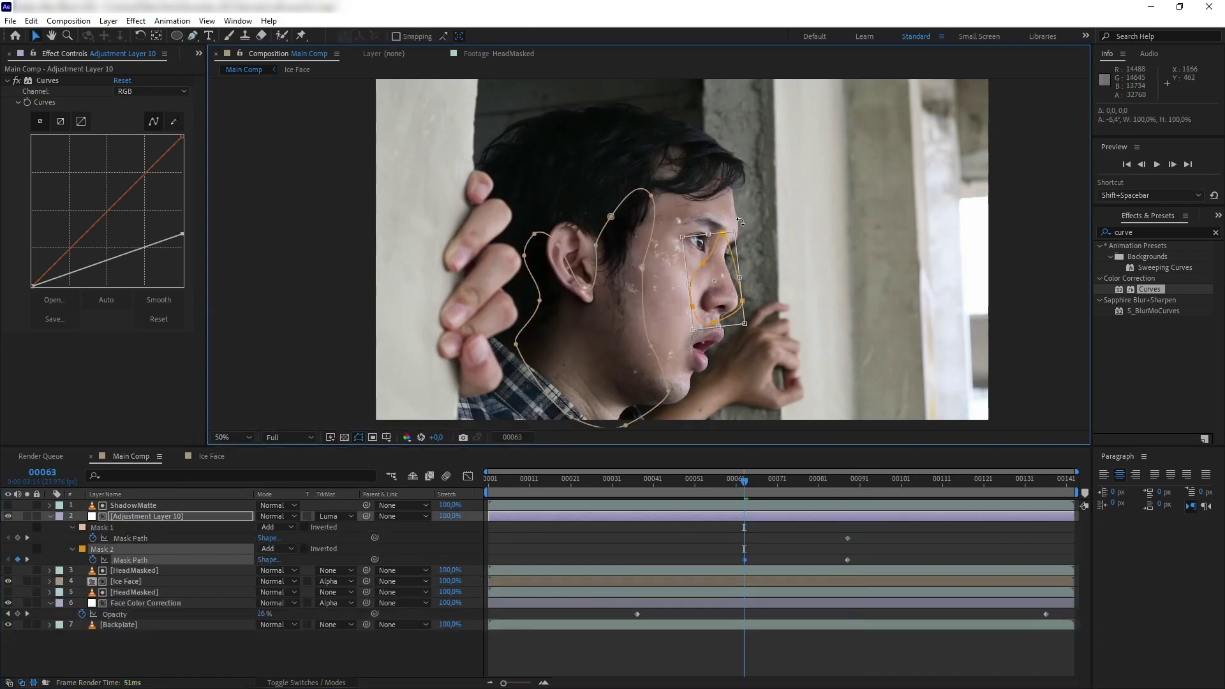
{"action": "left_click", "coordinate": [611, 217]}
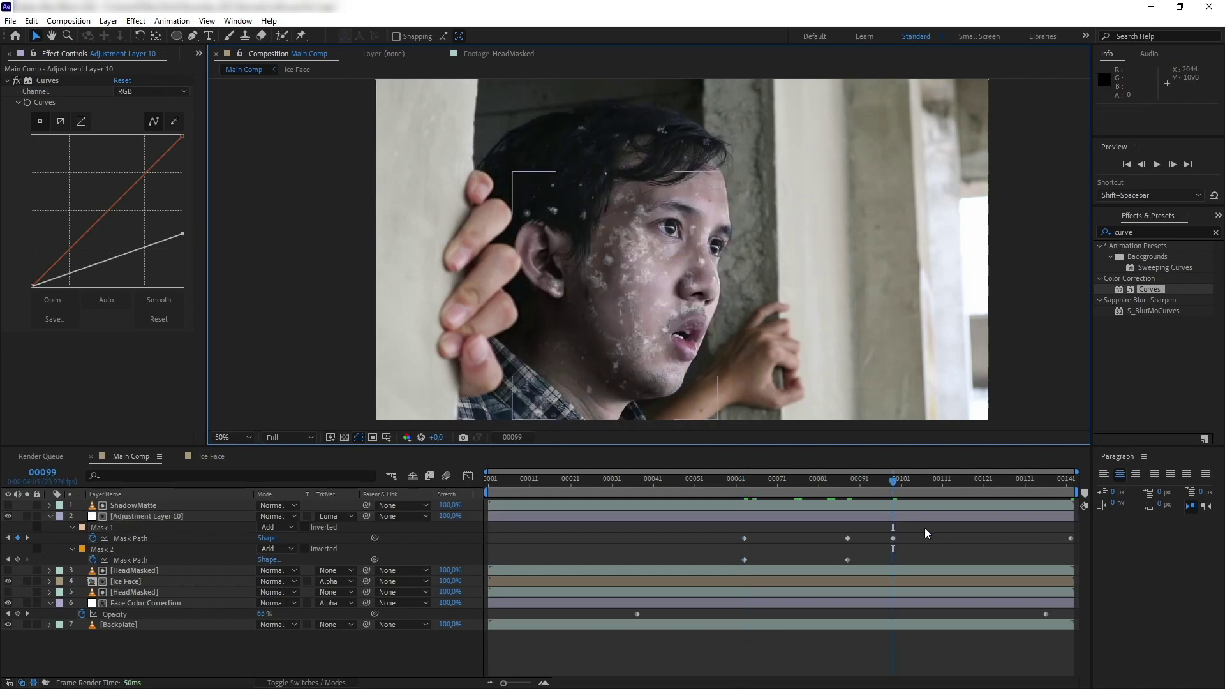
{"action": "left_click", "coordinate": [924, 527]}
- Check the masked shadow darkening around frames 89 to 103 by toggling Adjustment Layer 10's visibility, leaving it on and its properties collapsed
{"action": "left_click", "coordinate": [910, 488]}
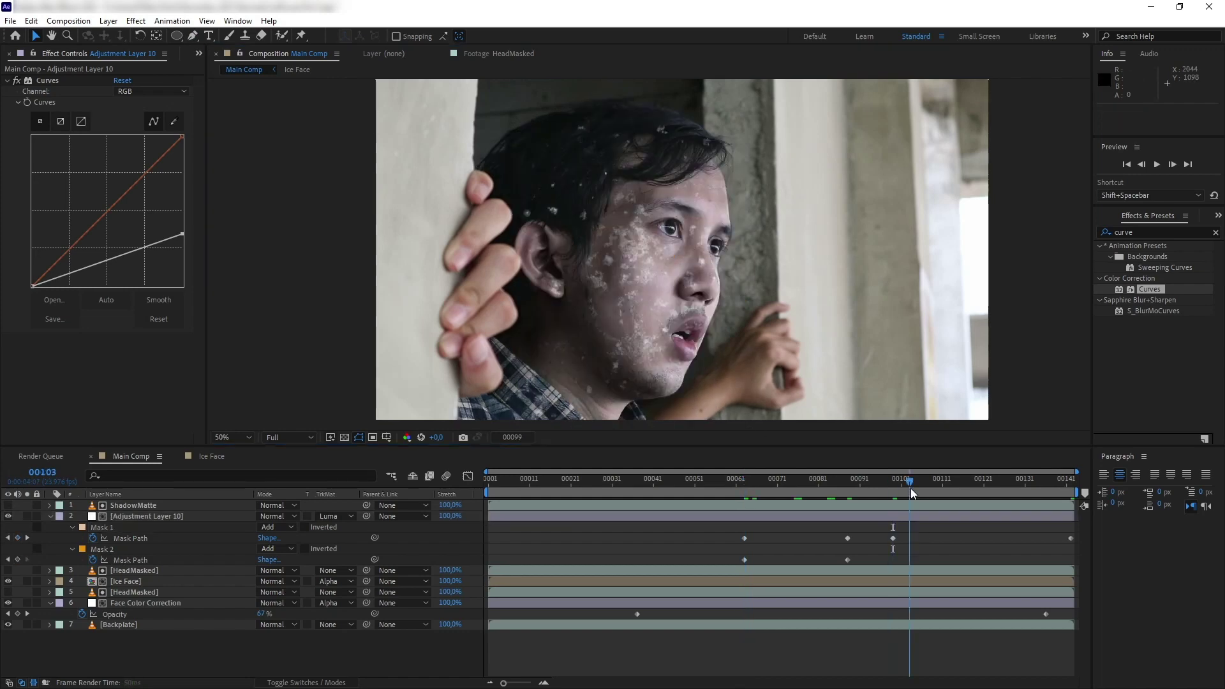
{"action": "left_click_drag", "start_coordinate": [901, 487], "coordinate": [851, 492]}
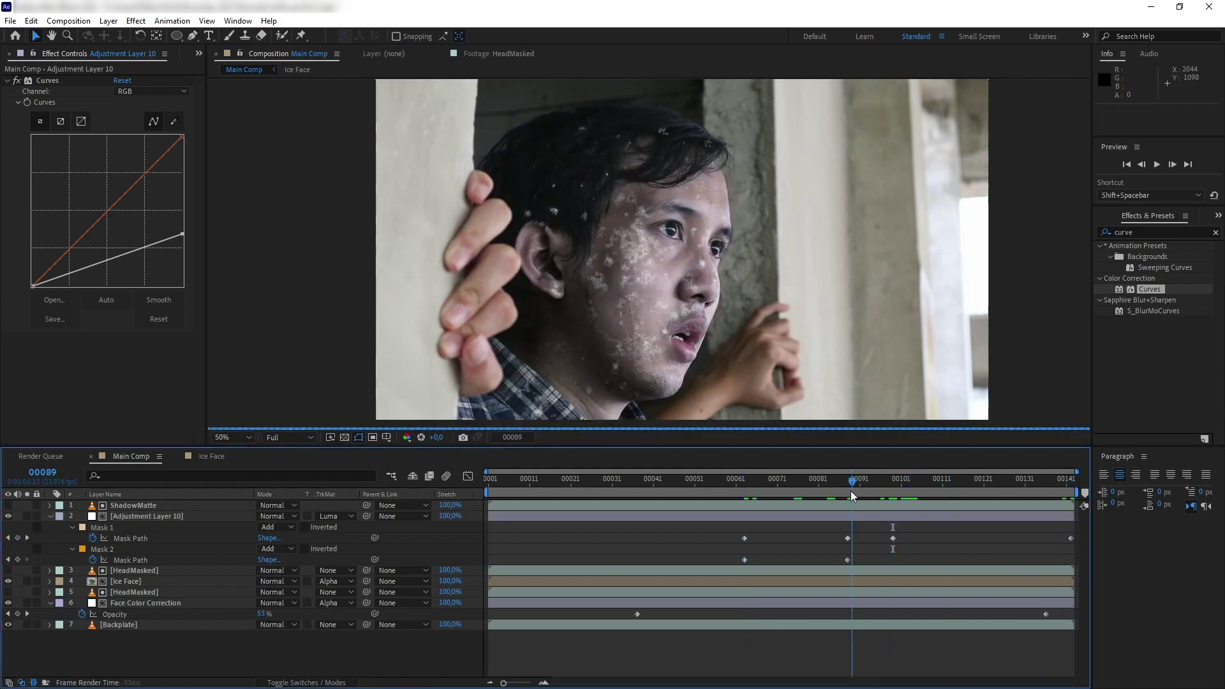
{"action": "left_click", "coordinate": [9, 518]}
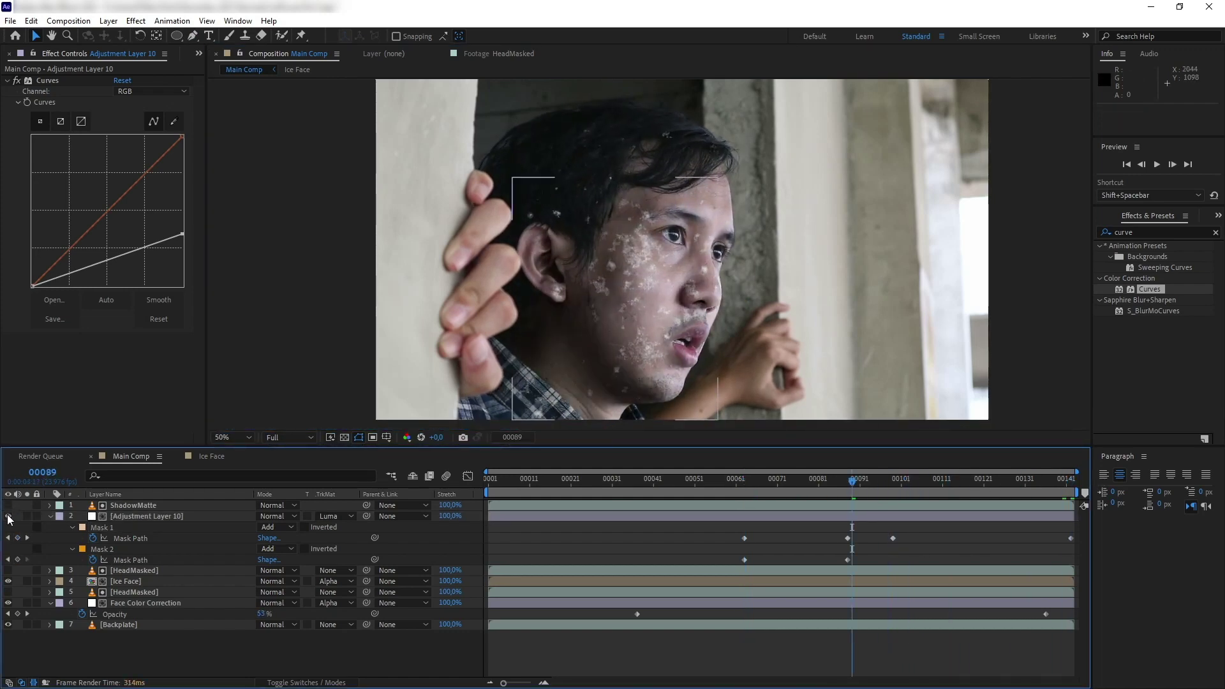
{"action": "left_click", "coordinate": [8, 518]}
{"action": "left_click", "coordinate": [9, 517]}
{"action": "left_click", "coordinate": [50, 516]}
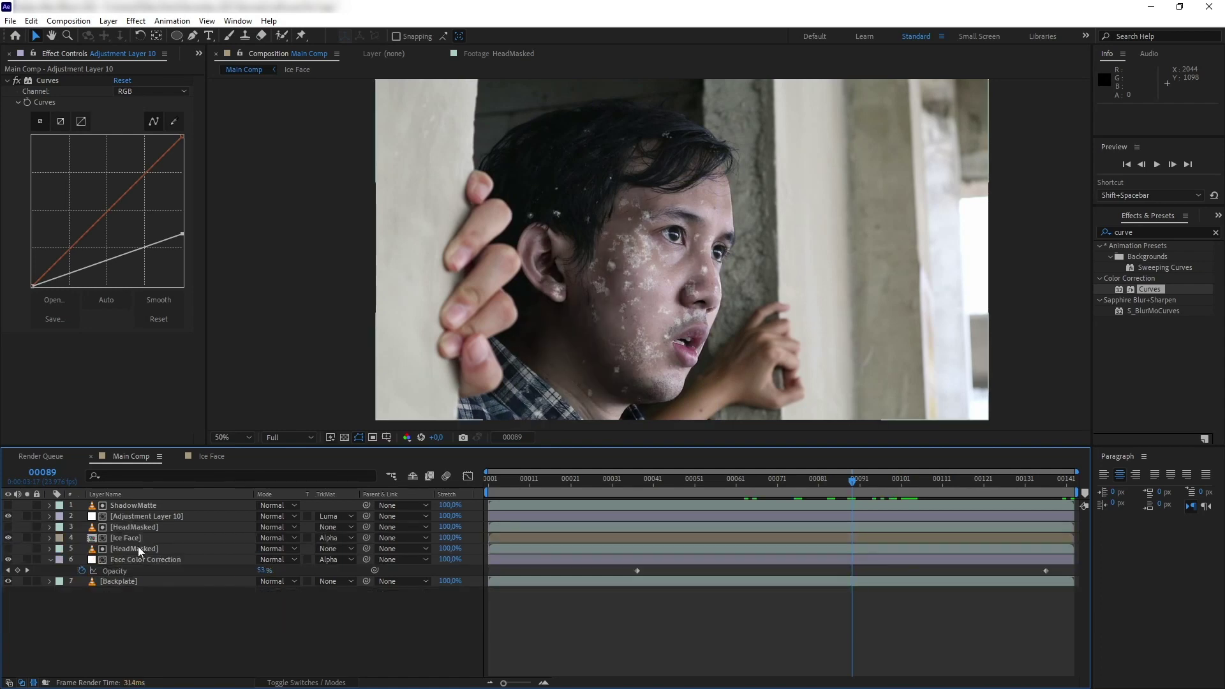
- Pre-compose ShadowMatte, Adjustment Layer 10, the upper HeadMasked and Ice Face into a composition named "Ice Face CC"
{"action": "left_click", "coordinate": [124, 506]}
{"action": "left_click", "coordinate": [130, 537], "text": "shift"}
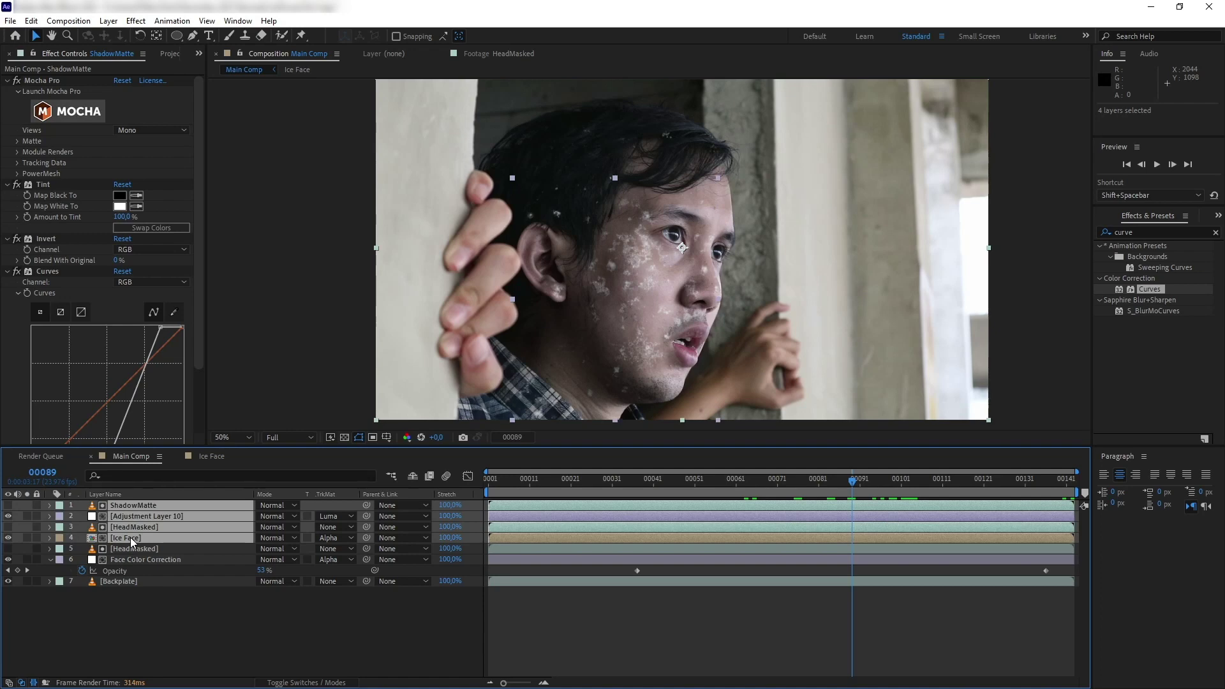
{"action": "key", "text": "ctrl+shift+c"}
{"action": "type", "text": "Ice Face CC"}
{"action": "key", "text": "Return"}
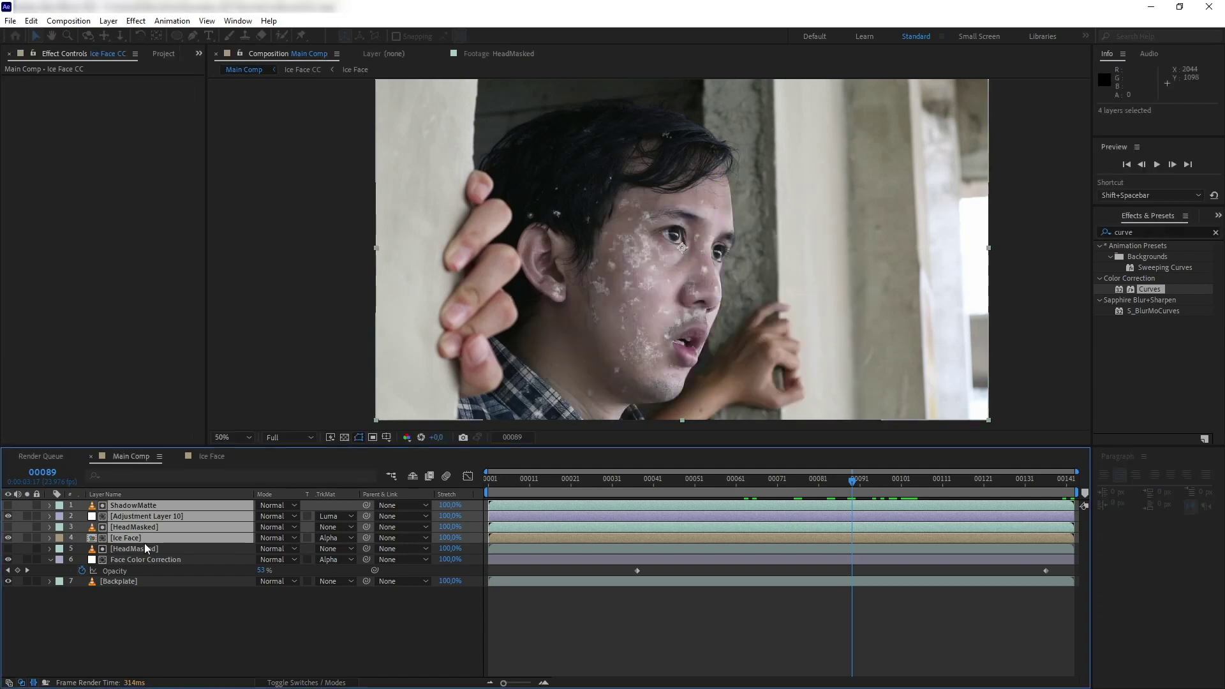
- Inspect the contents of Ice Face CC, return to Main Comp and review the composite at several frames through frame 142
{"action": "left_click_drag", "start_coordinate": [853, 482], "coordinate": [1074, 507]}
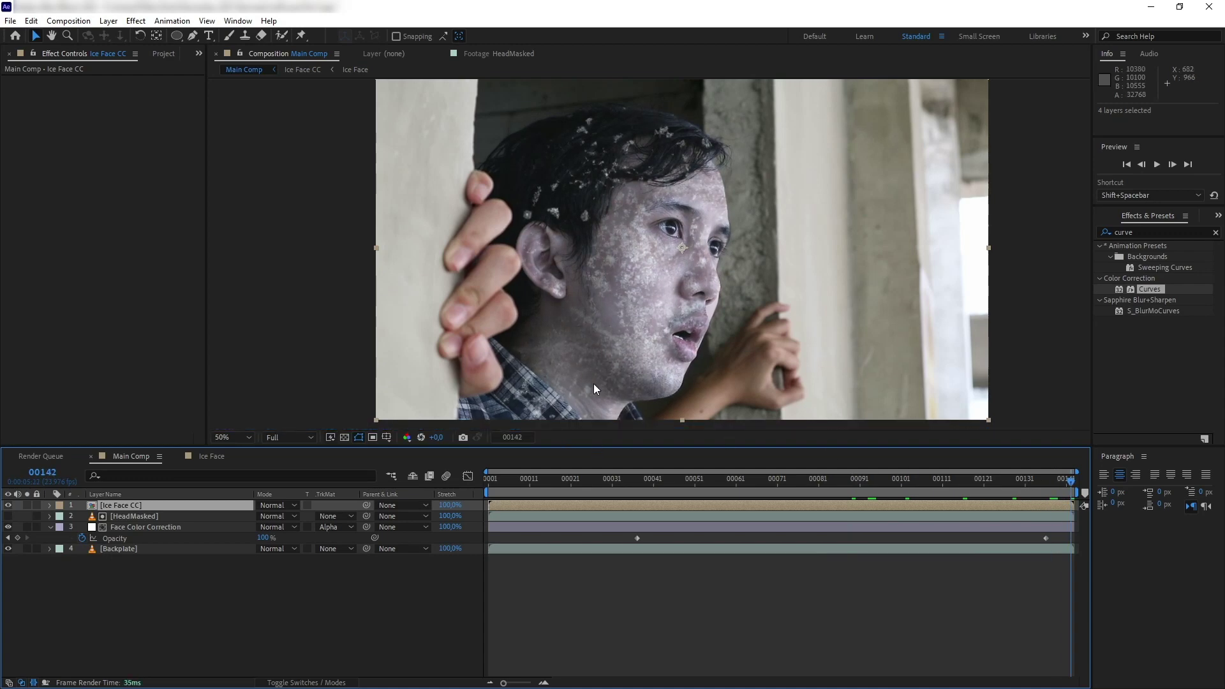
{"action": "double_click", "coordinate": [200, 506]}
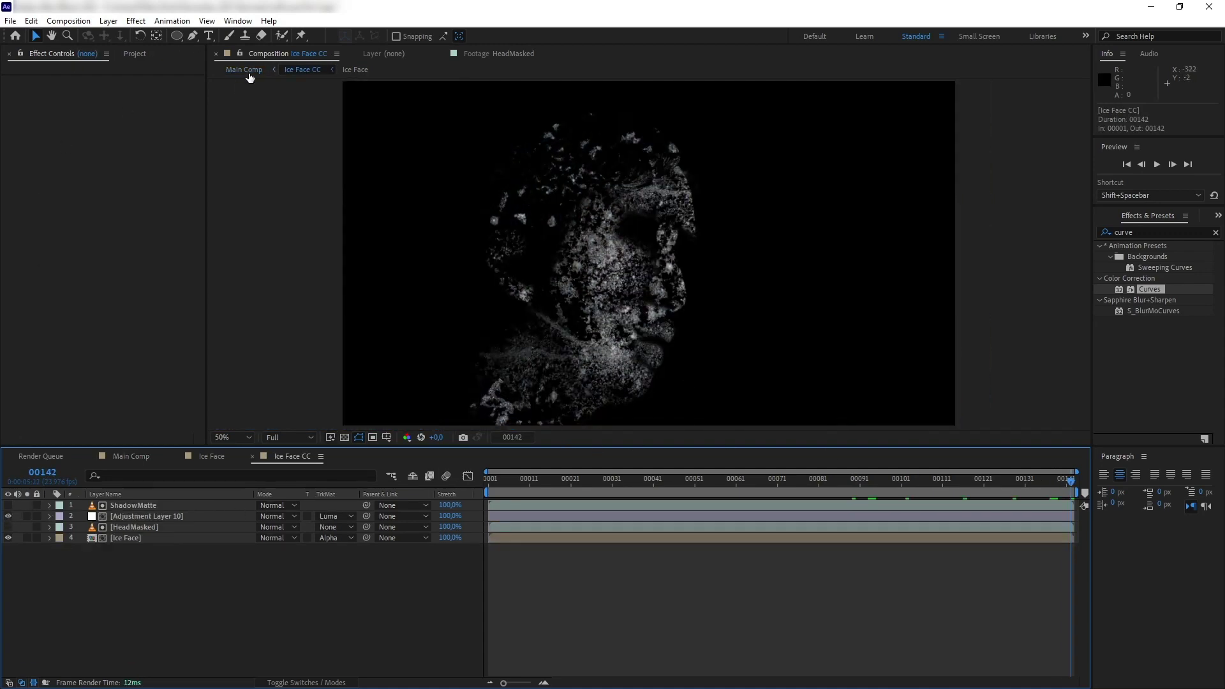
{"action": "left_click", "coordinate": [244, 70]}
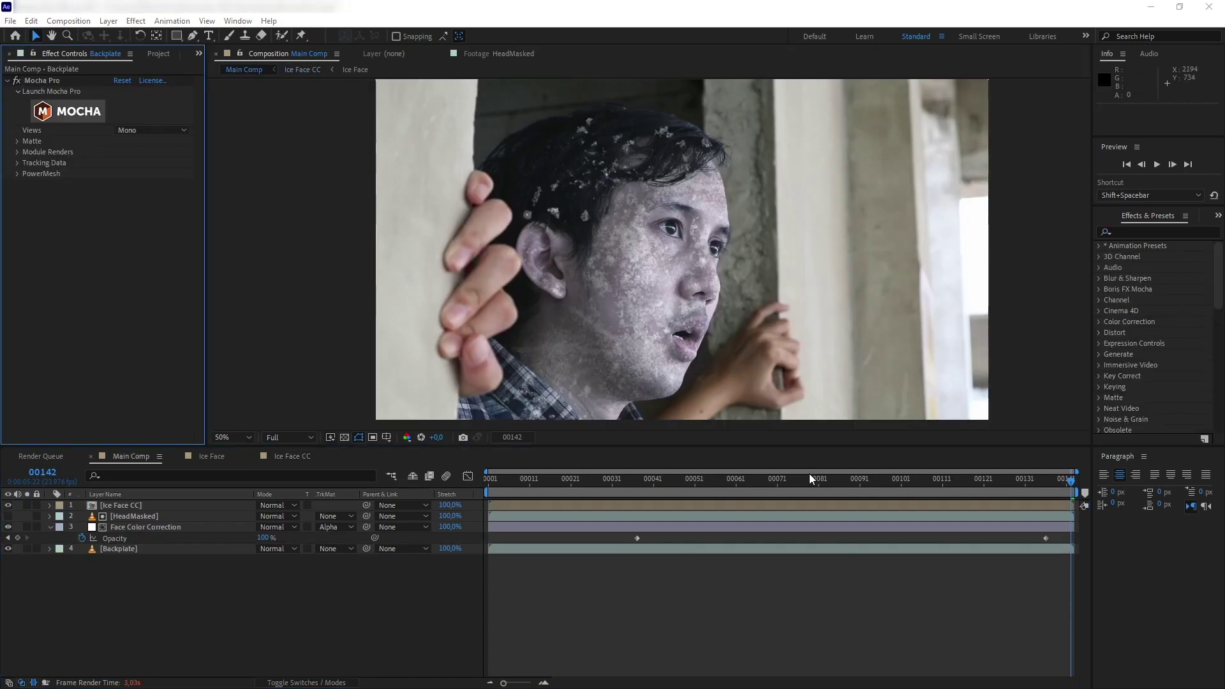
{"action": "left_click", "coordinate": [994, 485]}
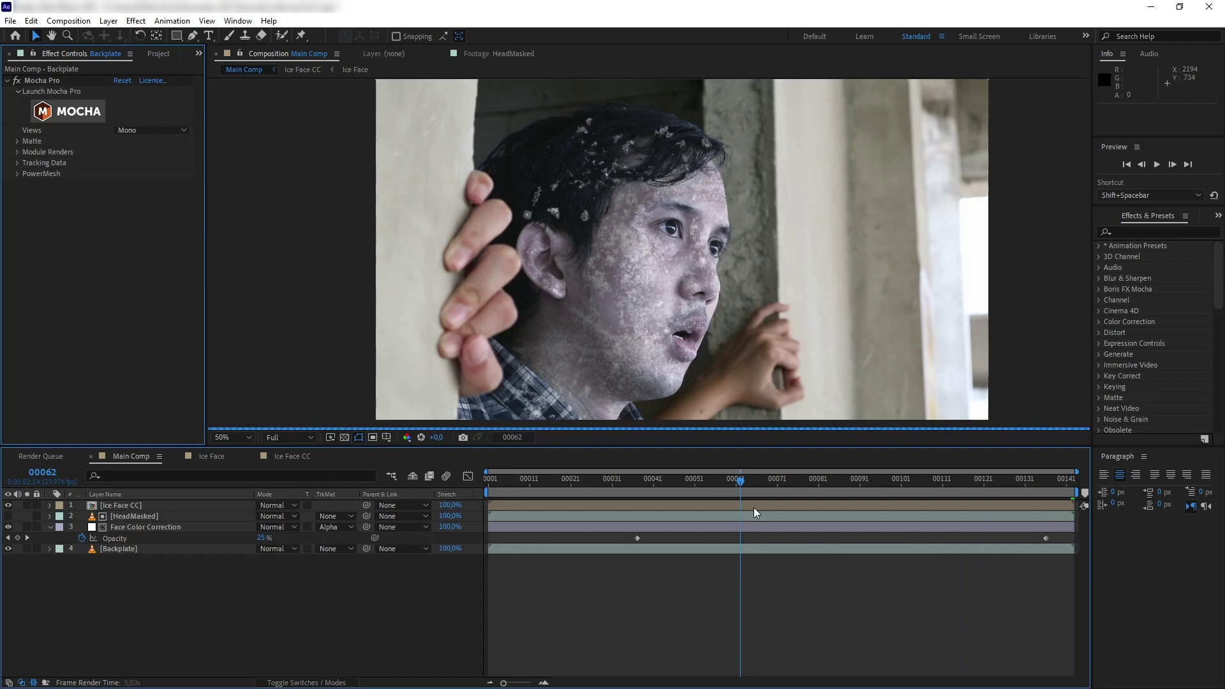
{"action": "left_click", "coordinate": [583, 486]}
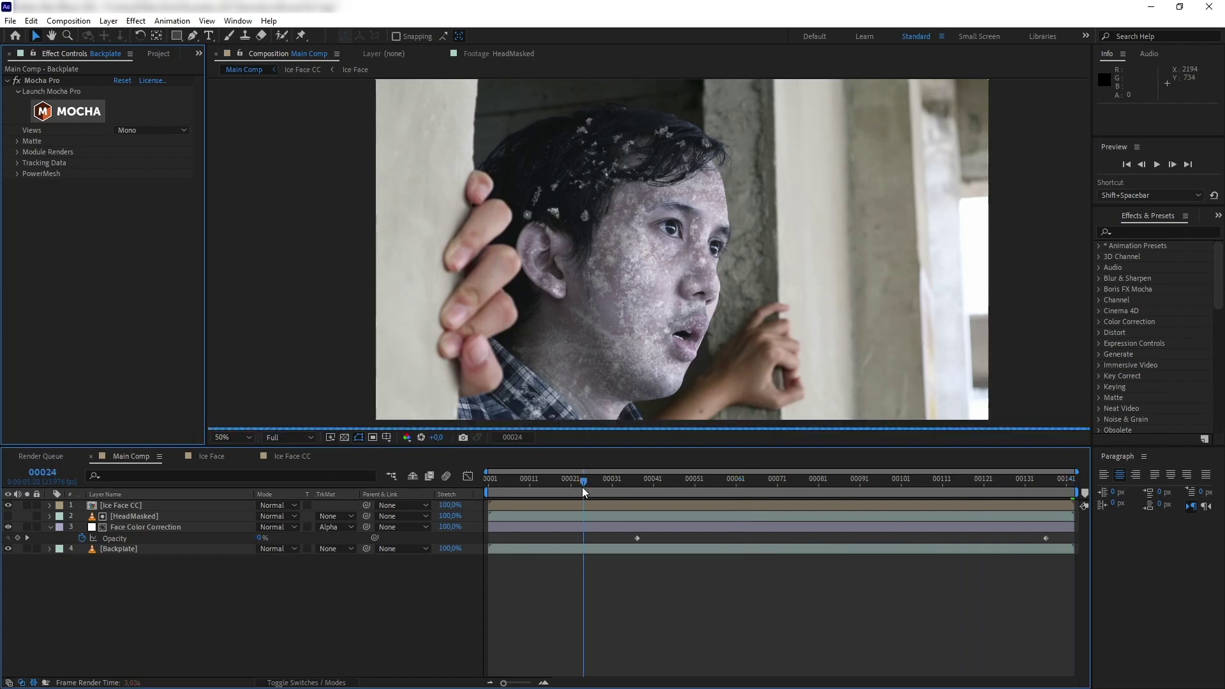
{"action": "left_click", "coordinate": [781, 480]}
{"action": "left_click", "coordinate": [1071, 480]}
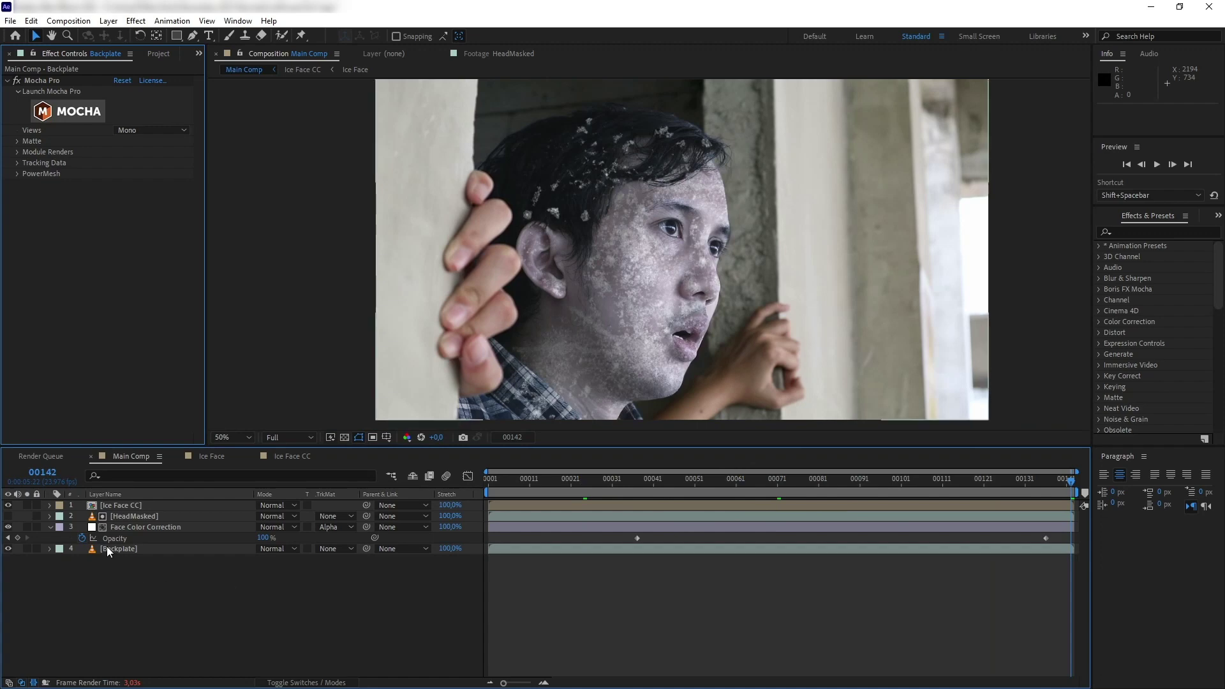
- Duplicate the Backplate layer, open the copy in Mocha Pro and delete the existing Layer 1
{"action": "left_click", "coordinate": [131, 547]}
{"action": "key", "text": "ctrl+d"}
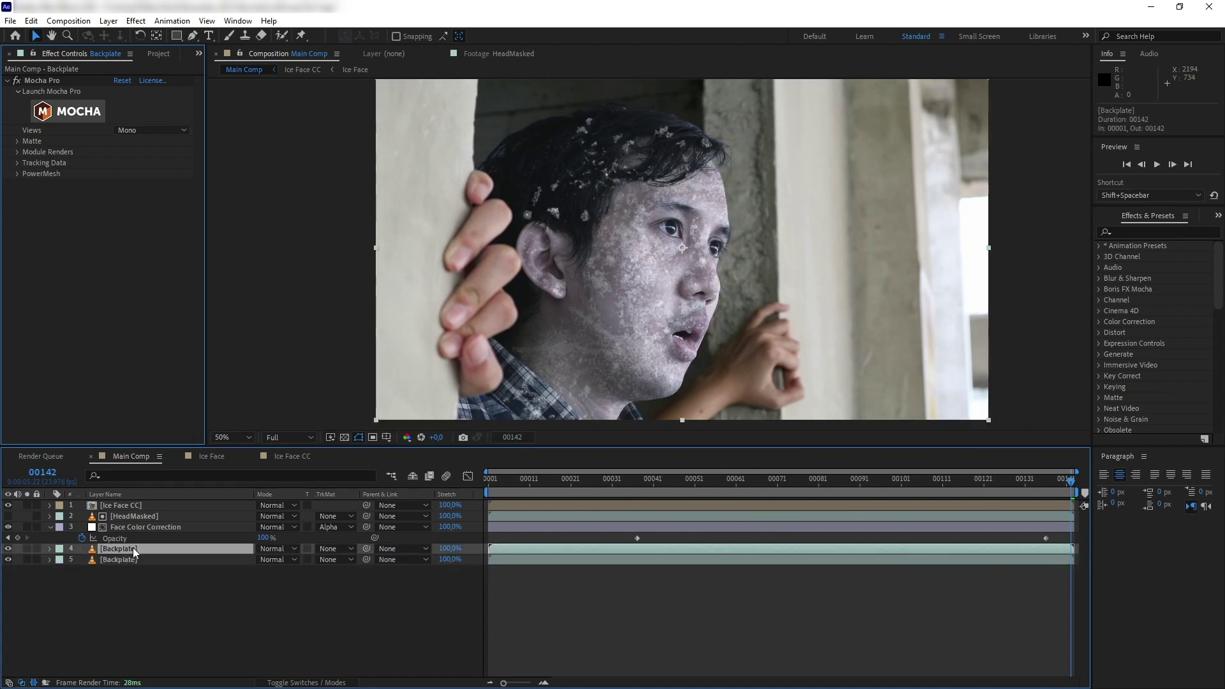
{"action": "left_click", "coordinate": [69, 111]}
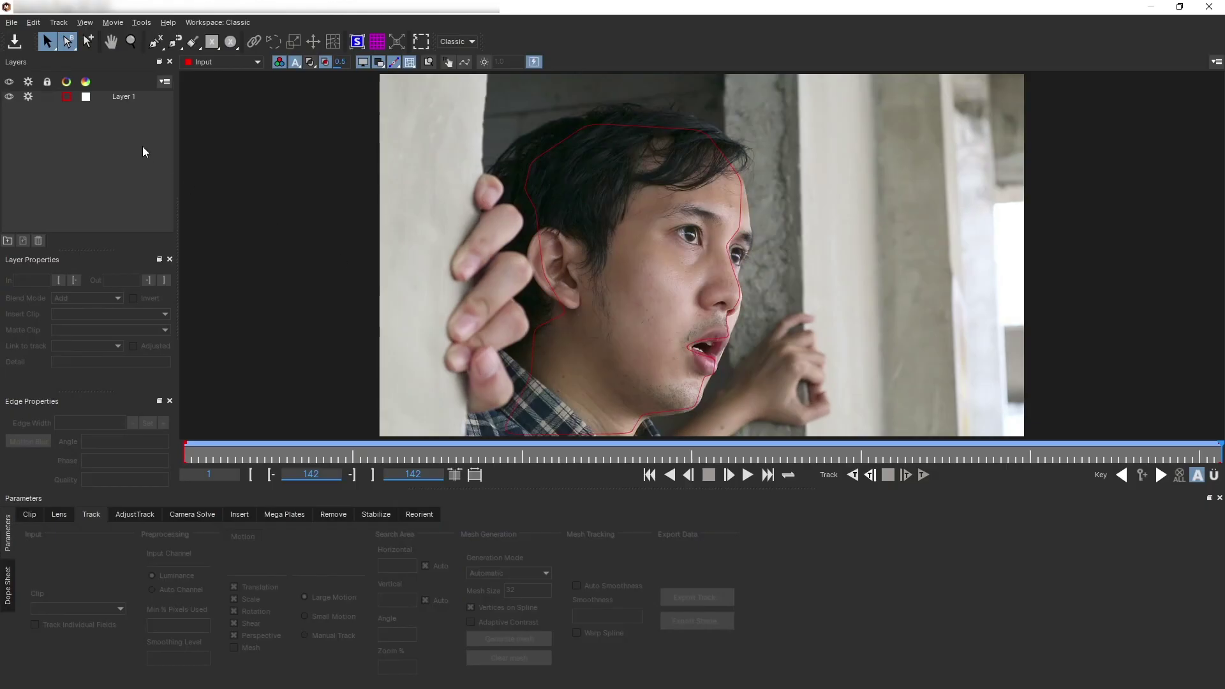
{"action": "left_click", "coordinate": [118, 97]}
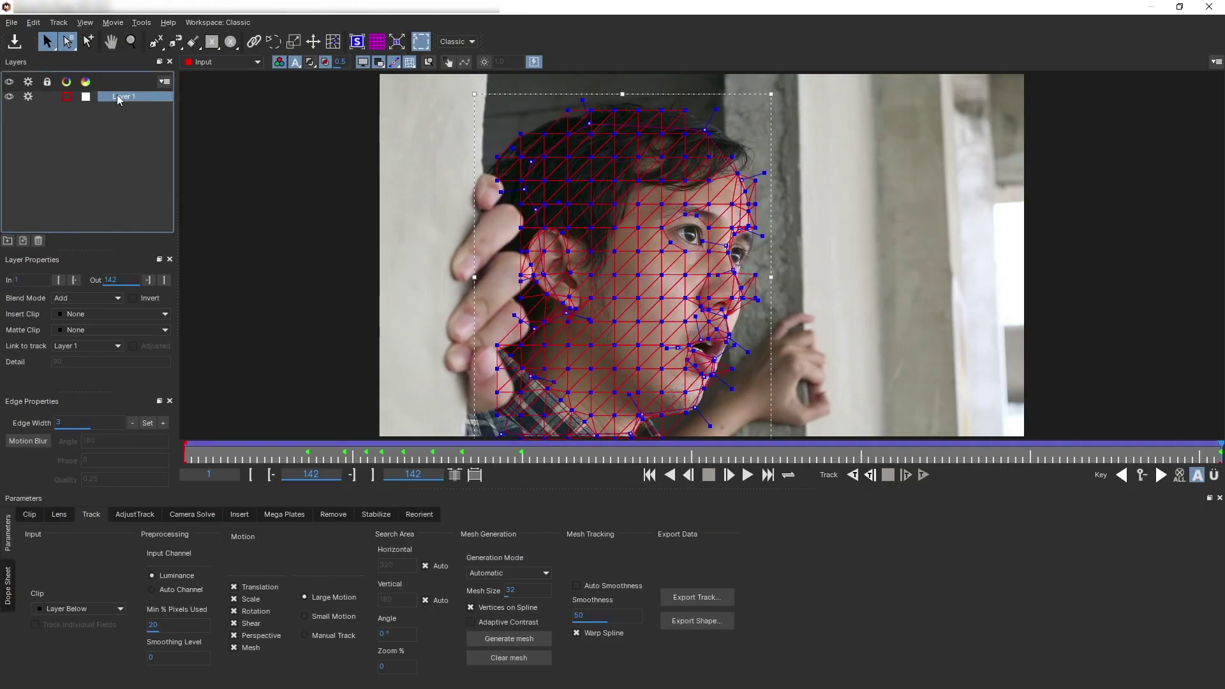
{"action": "key", "text": "Delete"}
- At frame 142, draw an X-spline around the skin surrounding the man's right eye, running along the lids so the eyeball is excluded
{"action": "left_click_drag", "start_coordinate": [1202, 454], "coordinate": [815, 454]}
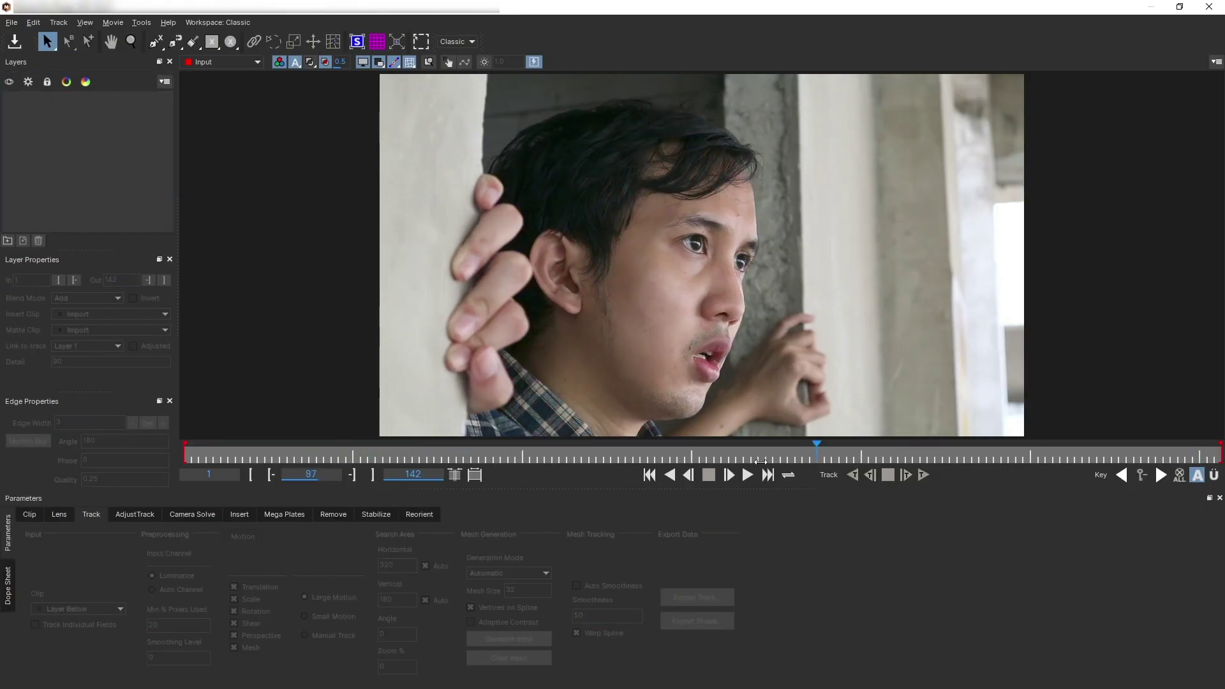
{"action": "key", "text": "z"}
{"action": "left_click_drag", "start_coordinate": [721, 268], "coordinate": [818, 385]}
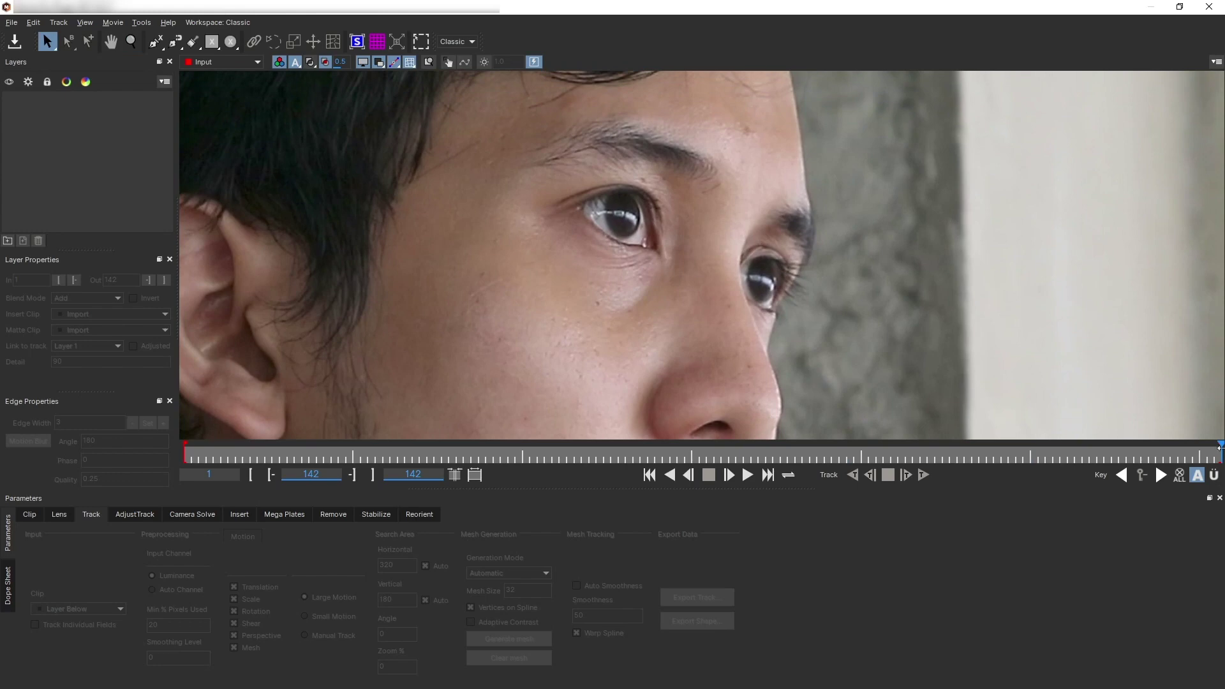
{"action": "mouse_move", "coordinate": [1220, 448]}
{"action": "left_mouse_down"}
{"action": "mouse_move", "coordinate": [495, 454]}
{"action": "mouse_move", "coordinate": [1195, 454]}
{"action": "mouse_move", "coordinate": [653, 440]}
{"action": "mouse_move", "coordinate": [624, 446]}
{"action": "mouse_move", "coordinate": [1208, 446]}
{"action": "left_mouse_up"}
{"action": "left_click_drag", "start_coordinate": [936, 454], "coordinate": [1219, 444]}
{"action": "left_click", "coordinate": [155, 42]}
{"action": "left_click", "coordinate": [582, 196]}
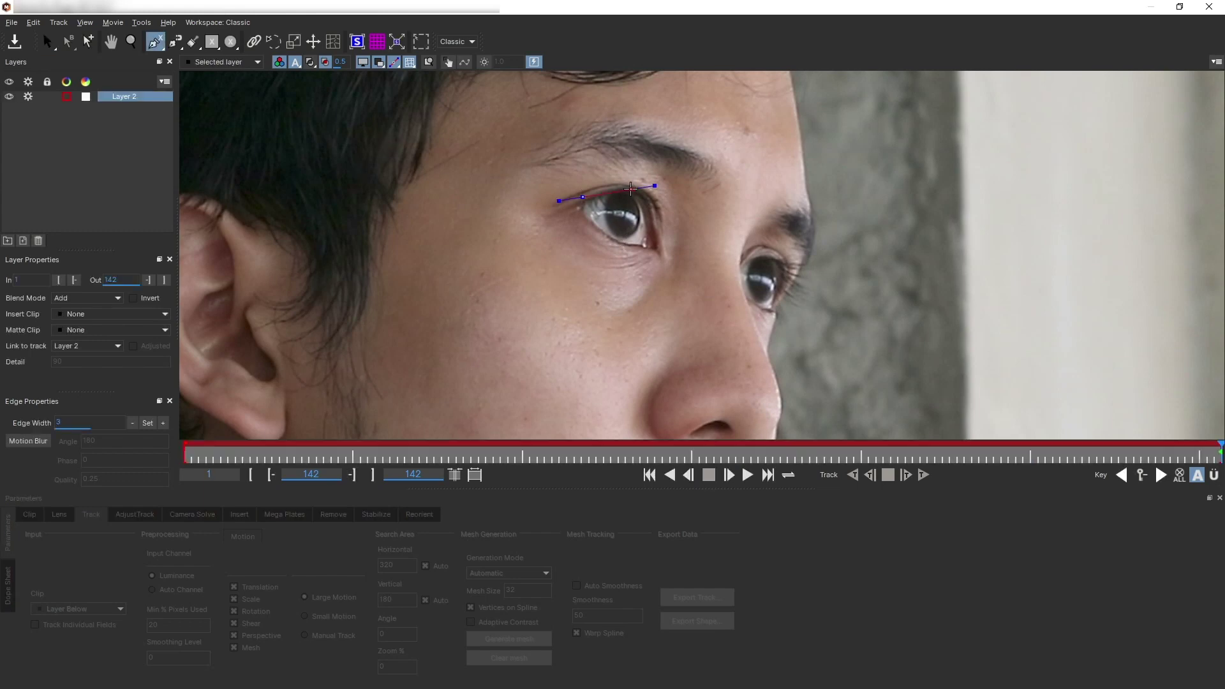
{"action": "left_click", "coordinate": [631, 189]}
{"action": "left_click", "coordinate": [661, 211]}
{"action": "left_click", "coordinate": [658, 249]}
{"action": "left_click", "coordinate": [624, 253]}
{"action": "left_click", "coordinate": [585, 227]}
{"action": "left_click", "coordinate": [576, 208]}
{"action": "left_click", "coordinate": [553, 231]}
{"action": "left_click", "coordinate": [592, 279]}
{"action": "left_click", "coordinate": [668, 279]}
{"action": "left_click", "coordinate": [685, 234]}
{"action": "left_click", "coordinate": [685, 188]}
{"action": "left_click", "coordinate": [635, 170]}
{"action": "left_click", "coordinate": [569, 179]}
{"action": "left_click", "coordinate": [530, 205]}
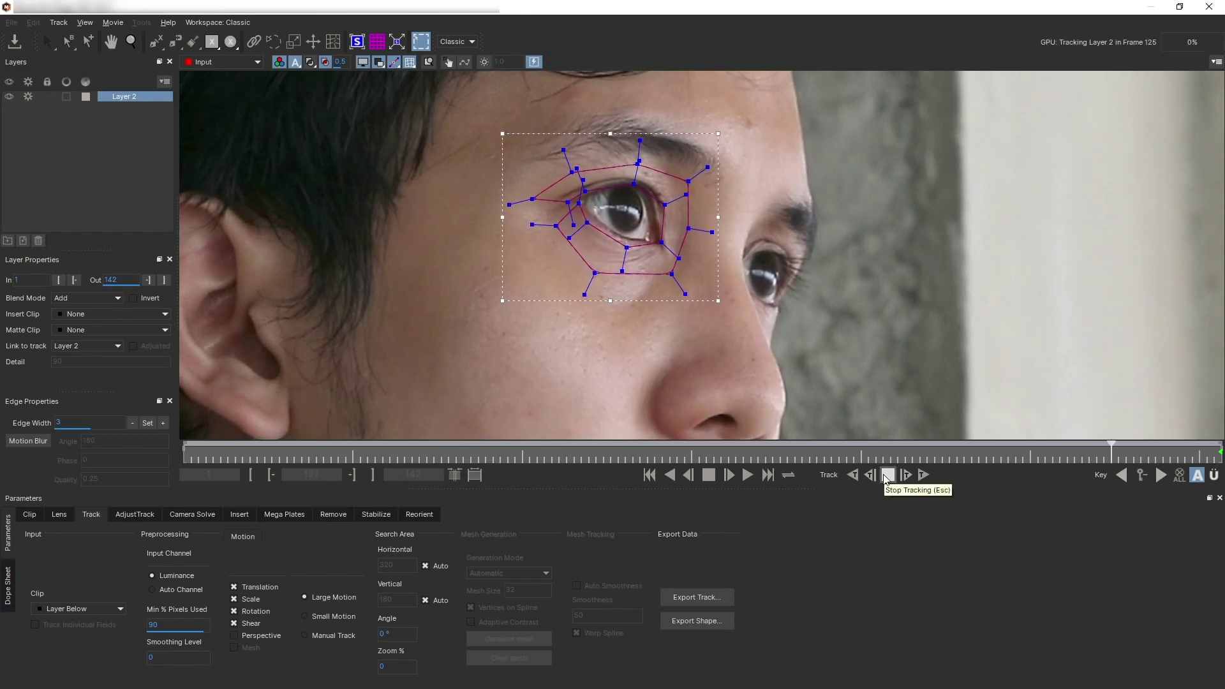
- Stop the backward track of the eye-surround layer, check how it follows and rename the layer R_Eye Track
{"action": "left_click", "coordinate": [886, 478]}
{"action": "left_click_drag", "start_coordinate": [1034, 457], "coordinate": [589, 458]}
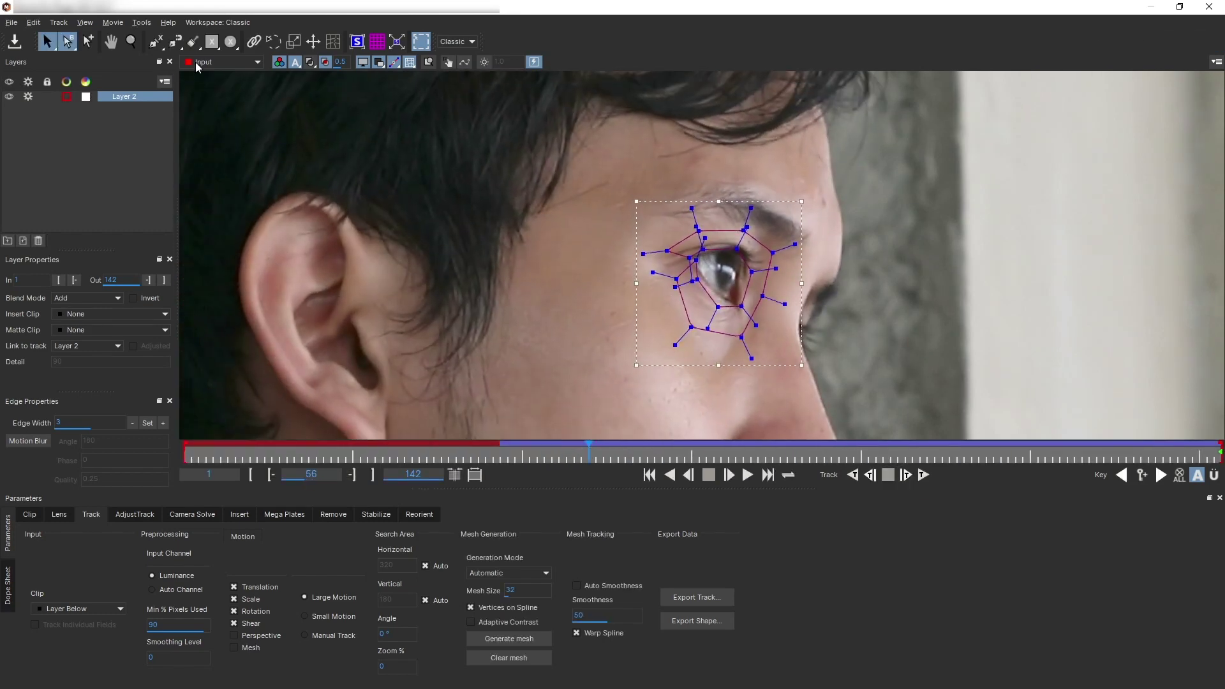
{"action": "double_click", "coordinate": [124, 97]}
{"action": "left_click", "coordinate": [123, 108]}
{"action": "left_click", "coordinate": [127, 97]}
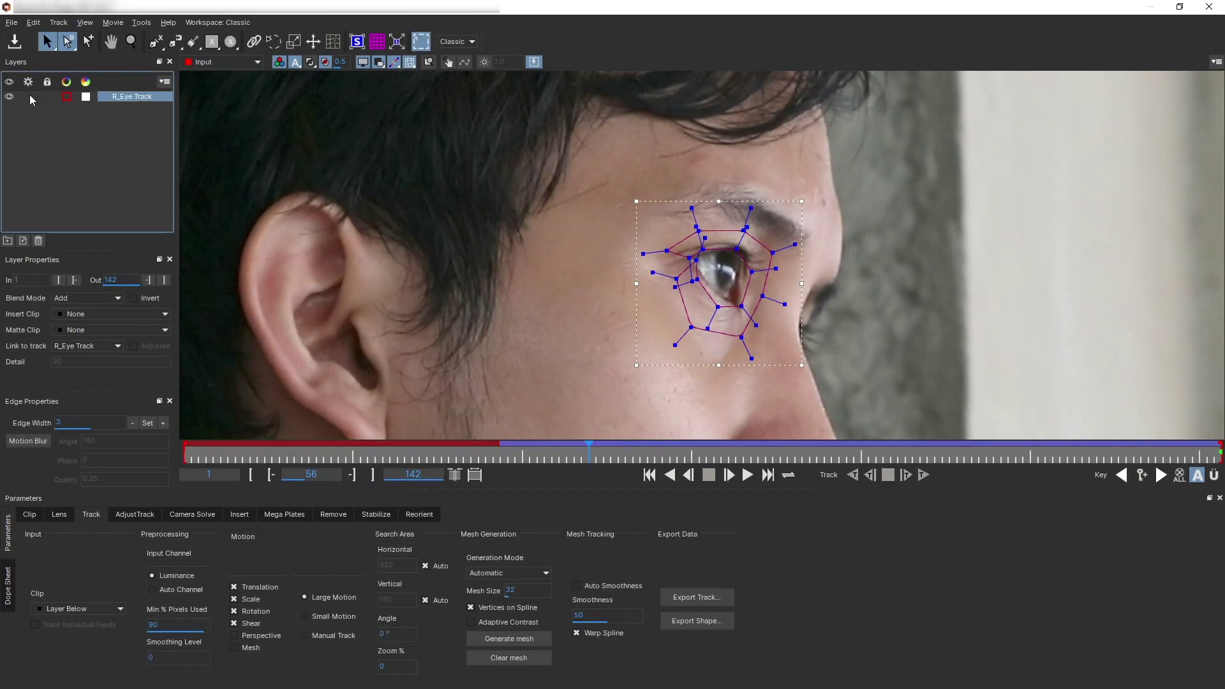
- Hide R_Eye Track and, at frame 142, draw an X-spline on a new layer around the visible right eyeball
{"action": "left_click", "coordinate": [10, 97]}
{"action": "left_click_drag", "start_coordinate": [592, 456], "coordinate": [1222, 455]}
{"action": "left_click", "coordinate": [154, 44]}
{"action": "left_click", "coordinate": [583, 213]}
{"action": "left_click", "coordinate": [597, 225]}
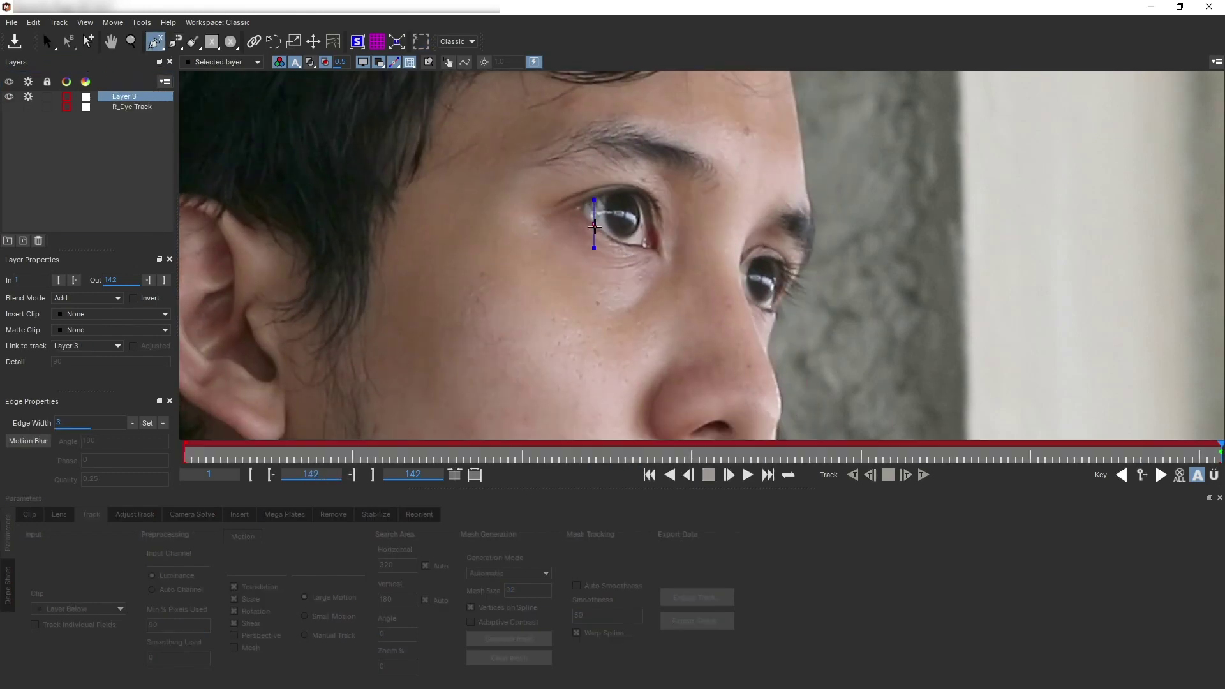
{"action": "left_click", "coordinate": [616, 239]}
{"action": "left_click", "coordinate": [651, 249]}
{"action": "left_click", "coordinate": [653, 241]}
{"action": "left_click", "coordinate": [647, 203]}
{"action": "left_click", "coordinate": [608, 197]}
{"action": "key", "text": "s"}
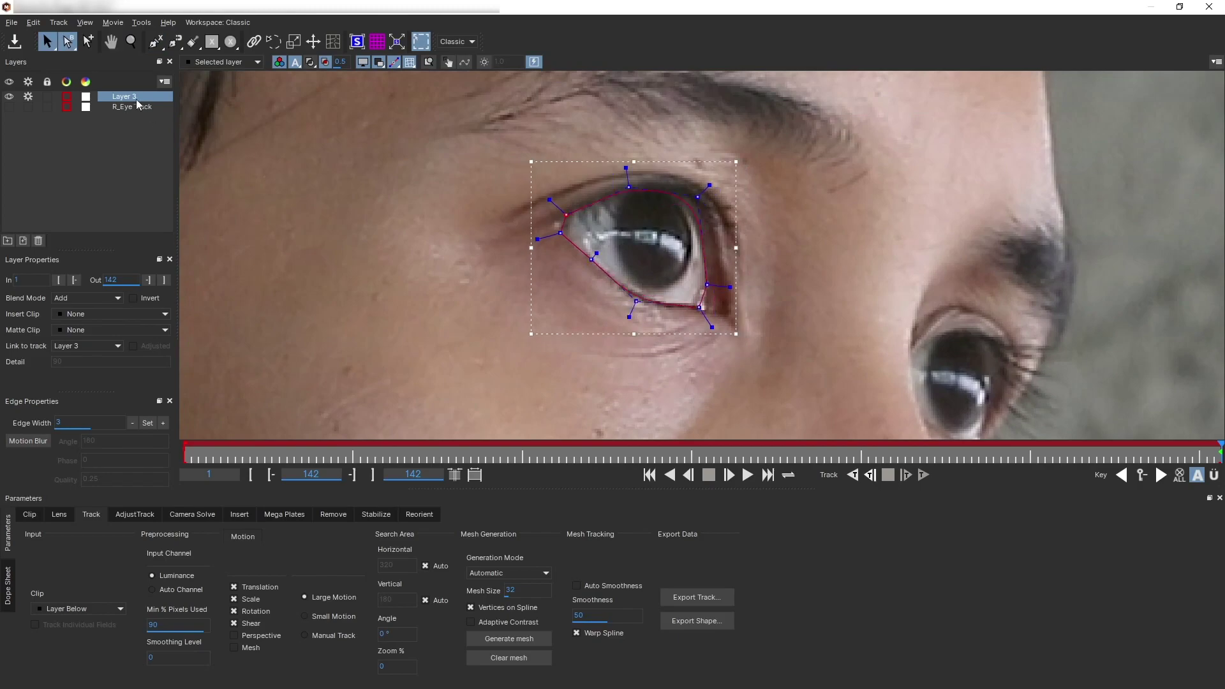
- Rename the new eyeball shape layer R_Eyeball
{"action": "double_click", "coordinate": [128, 97]}
{"action": "type", "text": "R-Eyebal"}
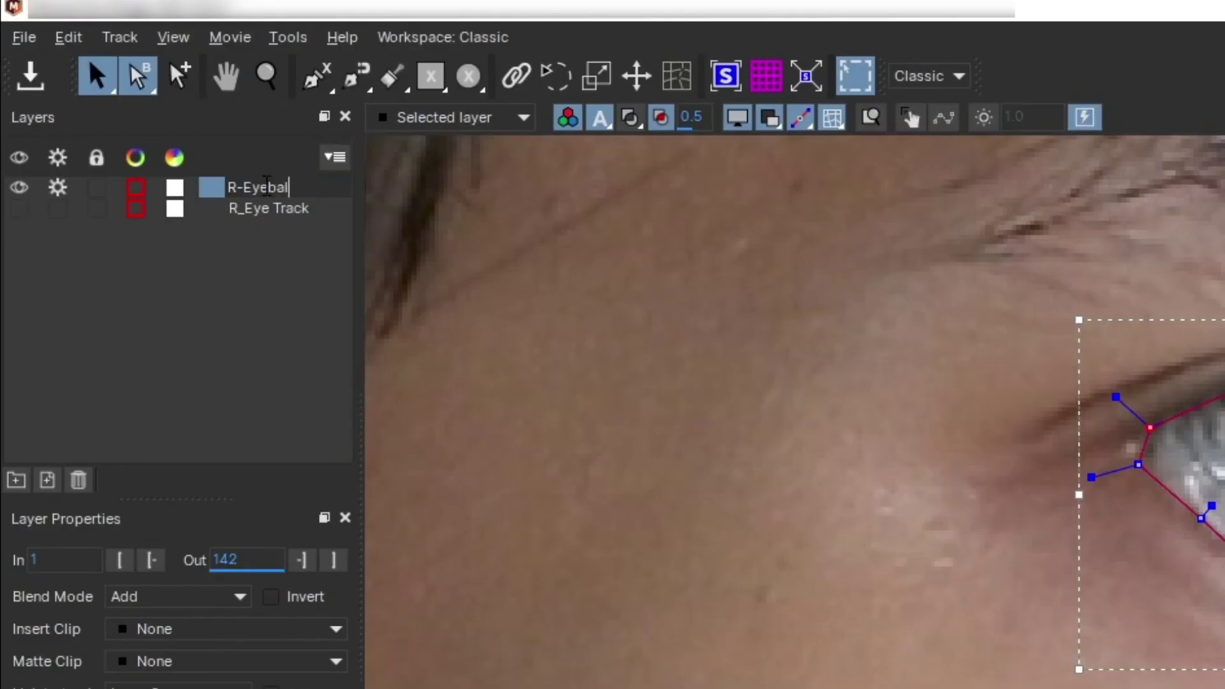
{"action": "type", "text": "l"}
{"action": "left_click", "coordinate": [244, 188]}
{"action": "key", "text": "BackSpace"}
{"action": "type", "text": "_"}
{"action": "left_click", "coordinate": [310, 211]}
{"action": "left_click", "coordinate": [302, 190]}
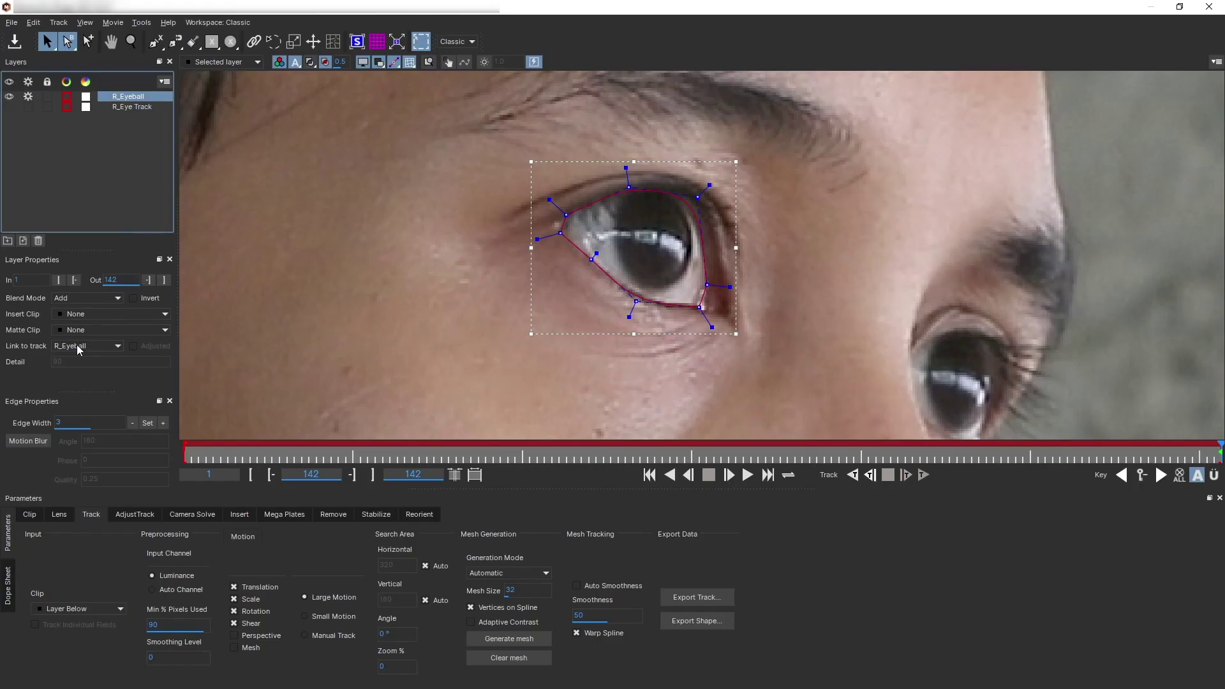
- Link the R_Eyeball layer to the R_Eye Track tracking data and check that the shape follows the eye
{"action": "left_click", "coordinate": [76, 344]}
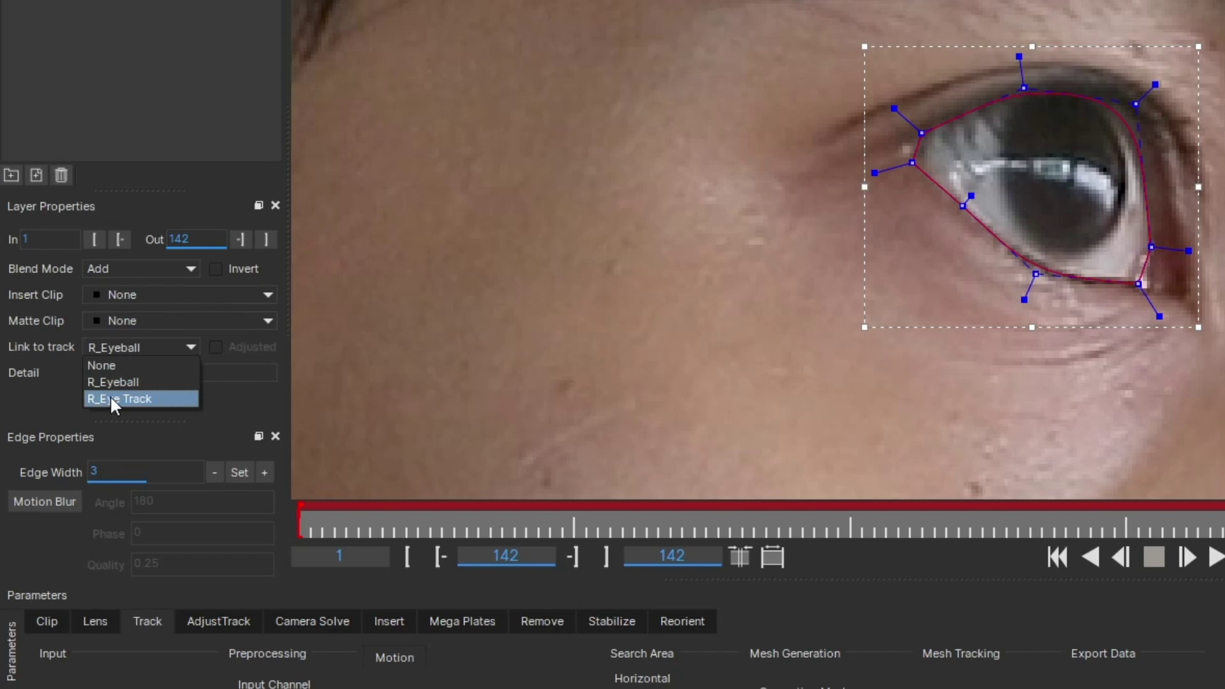
{"action": "left_click", "coordinate": [114, 399]}
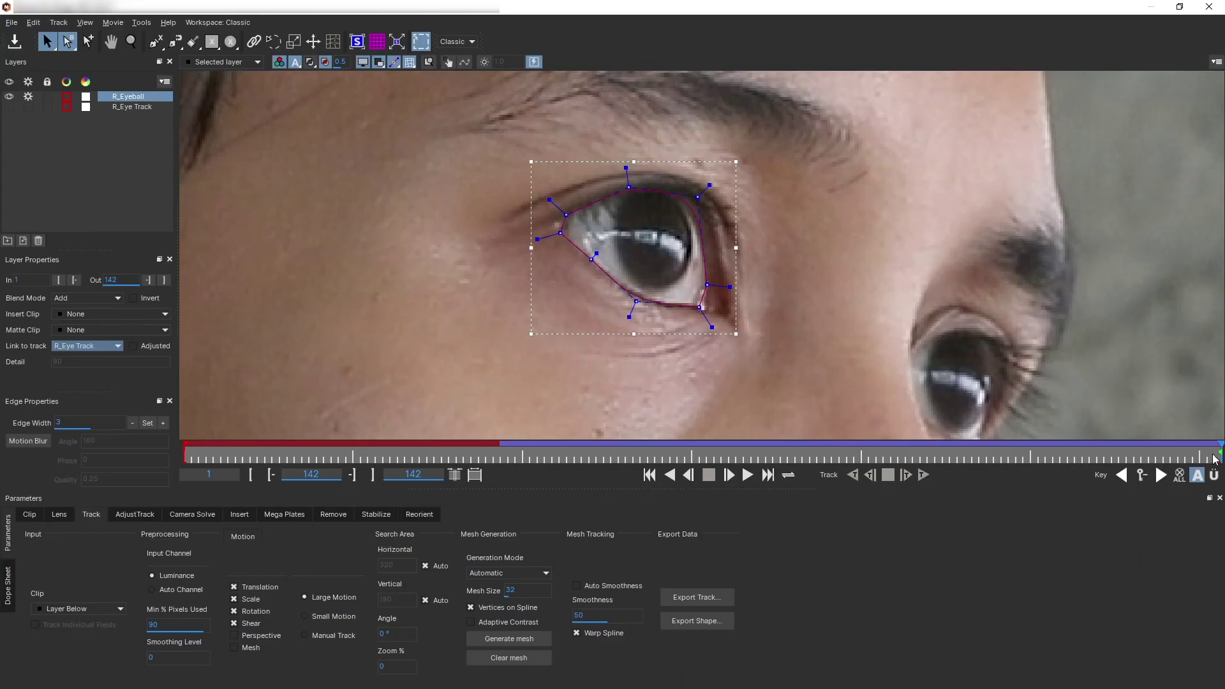
{"action": "left_click_drag", "start_coordinate": [1220, 446], "coordinate": [1177, 443]}
- At frame 142, draw an X-spline on a new layer between the left eye and eyebrow and limit its tracking motion to Translation
{"action": "key", "text": "z"}
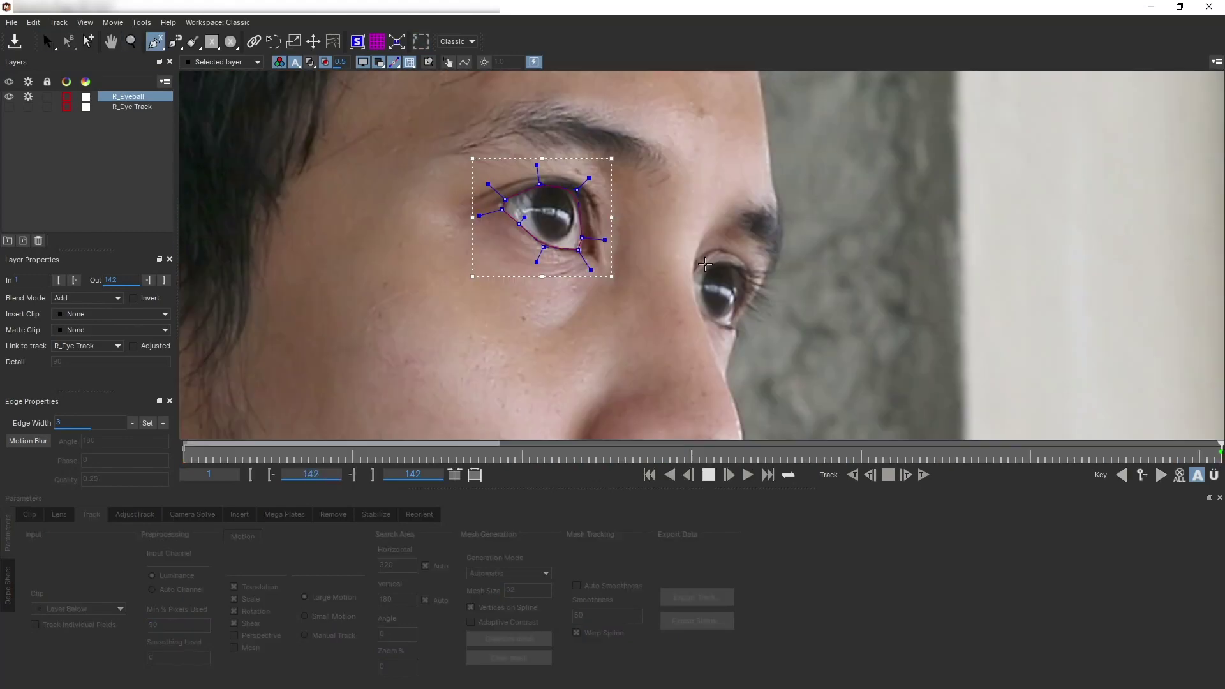
{"action": "left_click", "coordinate": [705, 264]}
{"action": "left_click", "coordinate": [737, 263]}
{"action": "left_click", "coordinate": [756, 278]}
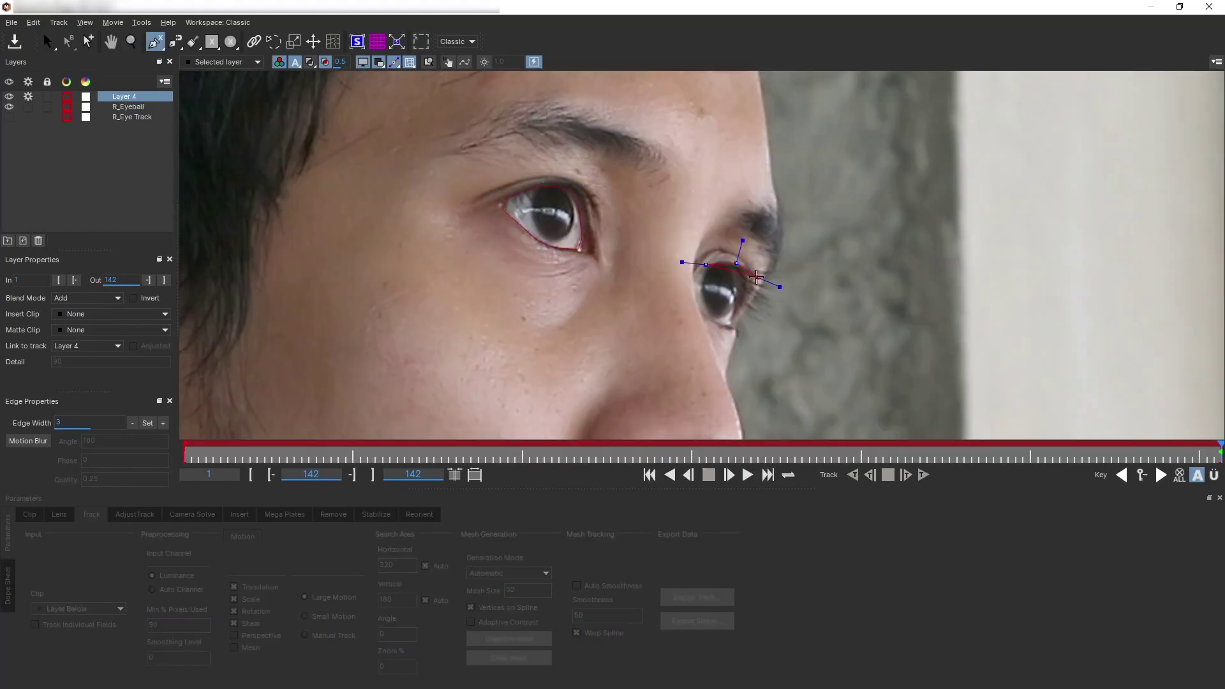
{"action": "left_click", "coordinate": [777, 252]}
{"action": "left_click", "coordinate": [734, 217]}
{"action": "left_click", "coordinate": [713, 218]}
{"action": "left_click", "coordinate": [696, 265]}
{"action": "right_click", "coordinate": [697, 265]}
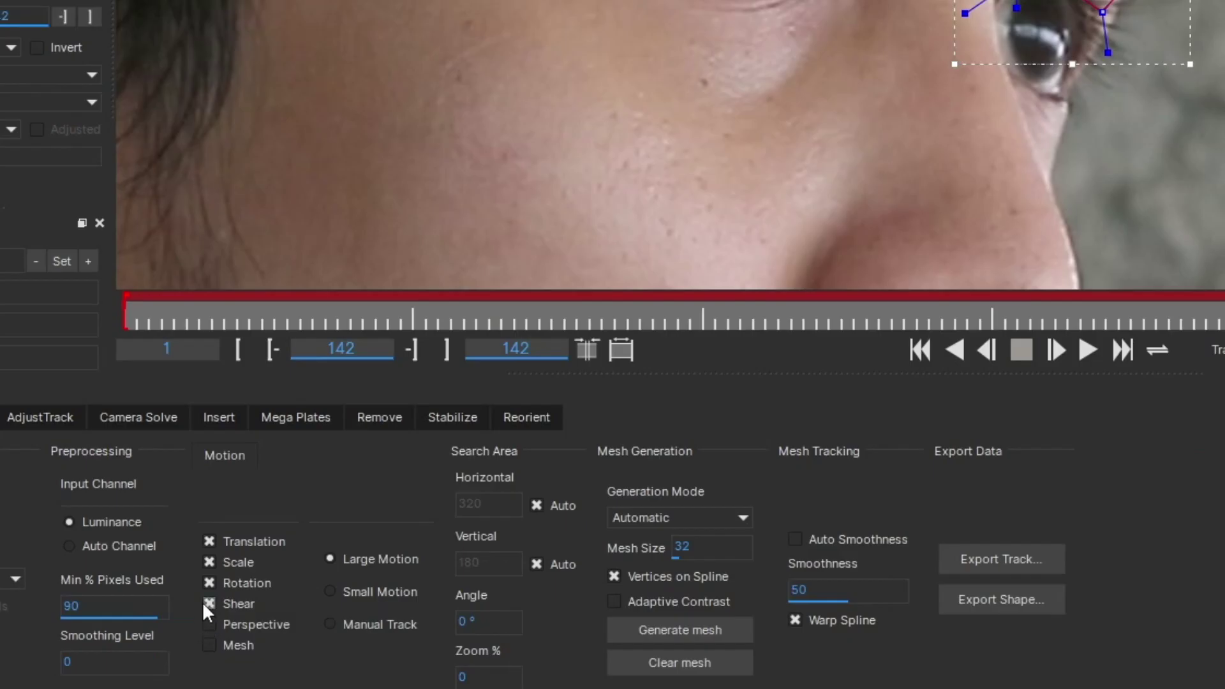
{"action": "left_click", "coordinate": [205, 603]}
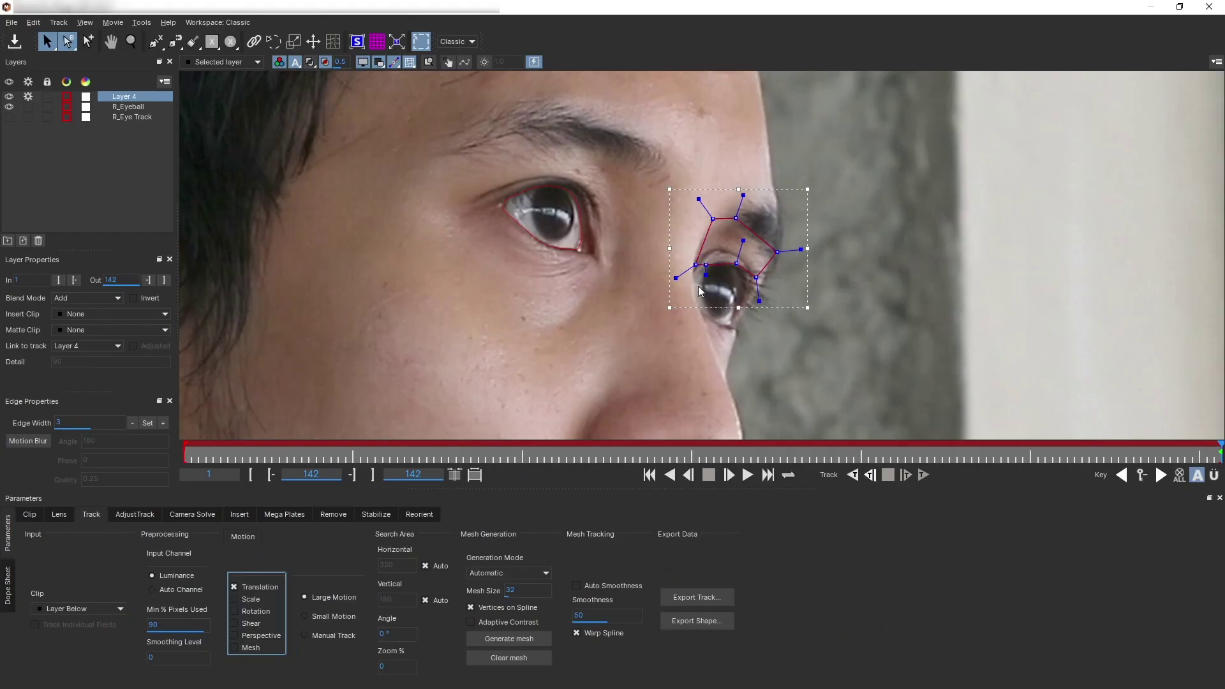
- Track the shape above the left eye backward from frame 142 and rename its layer L_Eye Track
{"action": "left_click", "coordinate": [869, 474]}
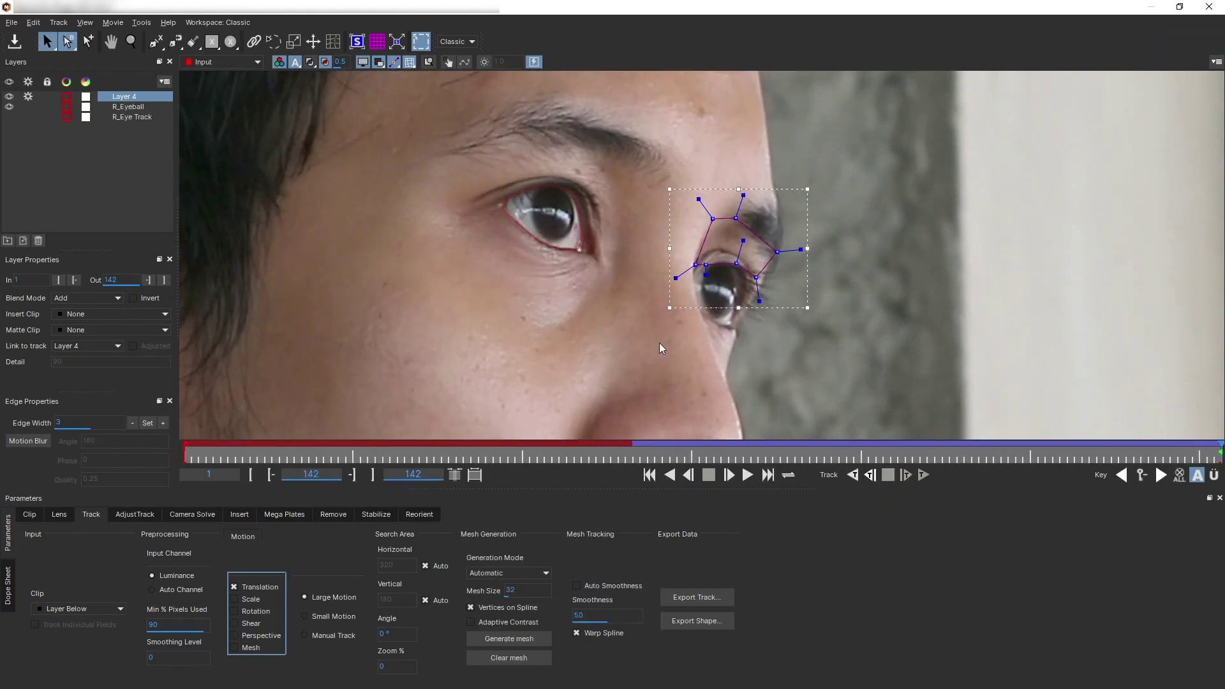
{"action": "double_click", "coordinate": [122, 96]}
{"action": "type", "text": "L_Eye Track"}
{"action": "left_click", "coordinate": [147, 198]}
- Hide L_Eye Track and draw an X-spline on a new layer around the visible left eyeball at frame 142
{"action": "left_click", "coordinate": [9, 96]}
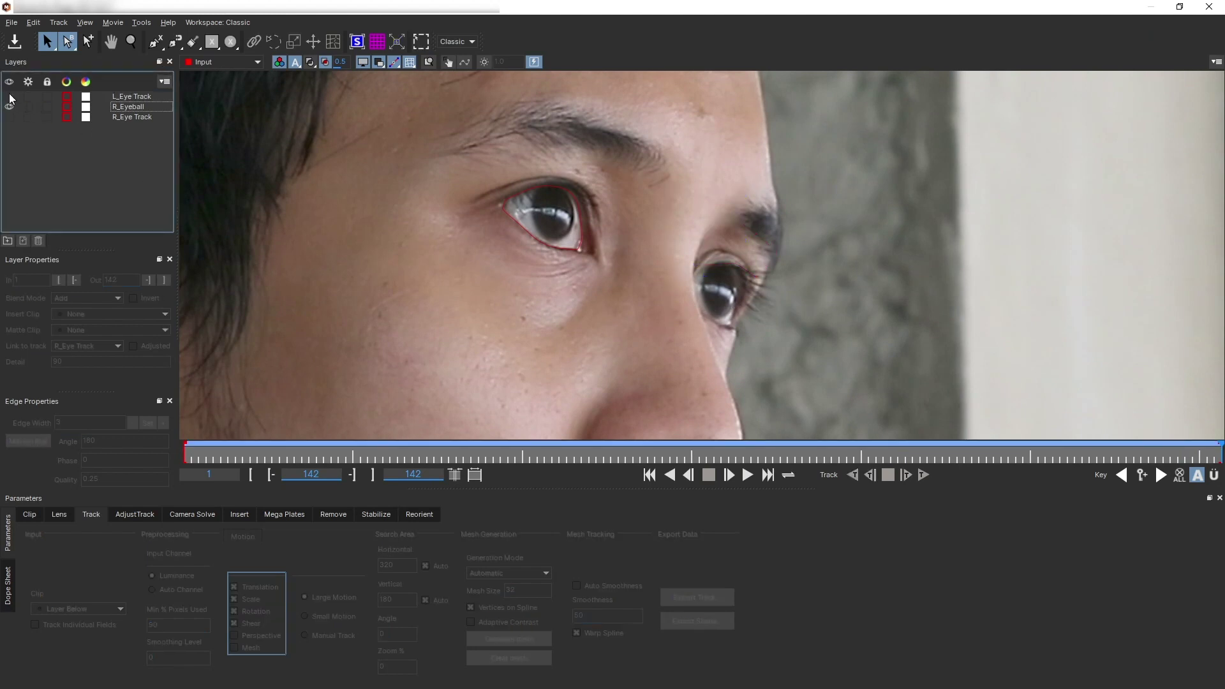
{"action": "left_click", "coordinate": [156, 42]}
{"action": "left_click", "coordinate": [700, 272]}
{"action": "left_click", "coordinate": [726, 263]}
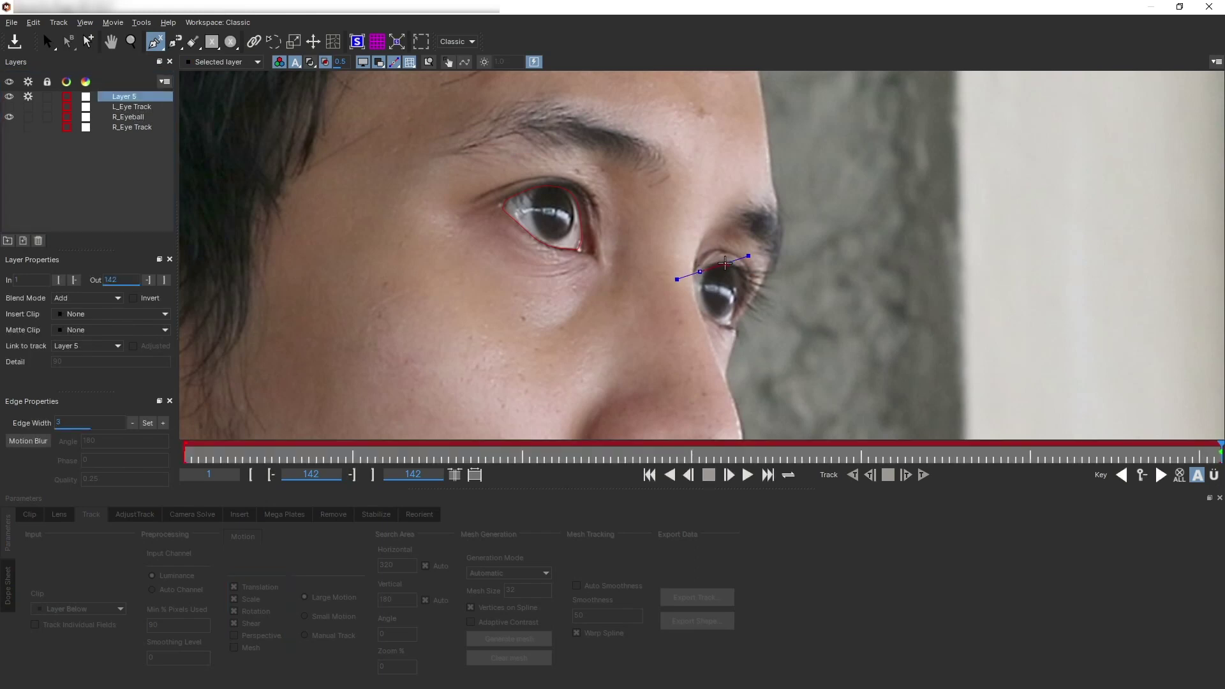
{"action": "left_click", "coordinate": [744, 287]}
{"action": "left_click", "coordinate": [734, 319]}
{"action": "left_click", "coordinate": [727, 326]}
{"action": "left_click", "coordinate": [706, 315]}
{"action": "left_click", "coordinate": [691, 291]}
{"action": "right_click", "coordinate": [677, 293]}
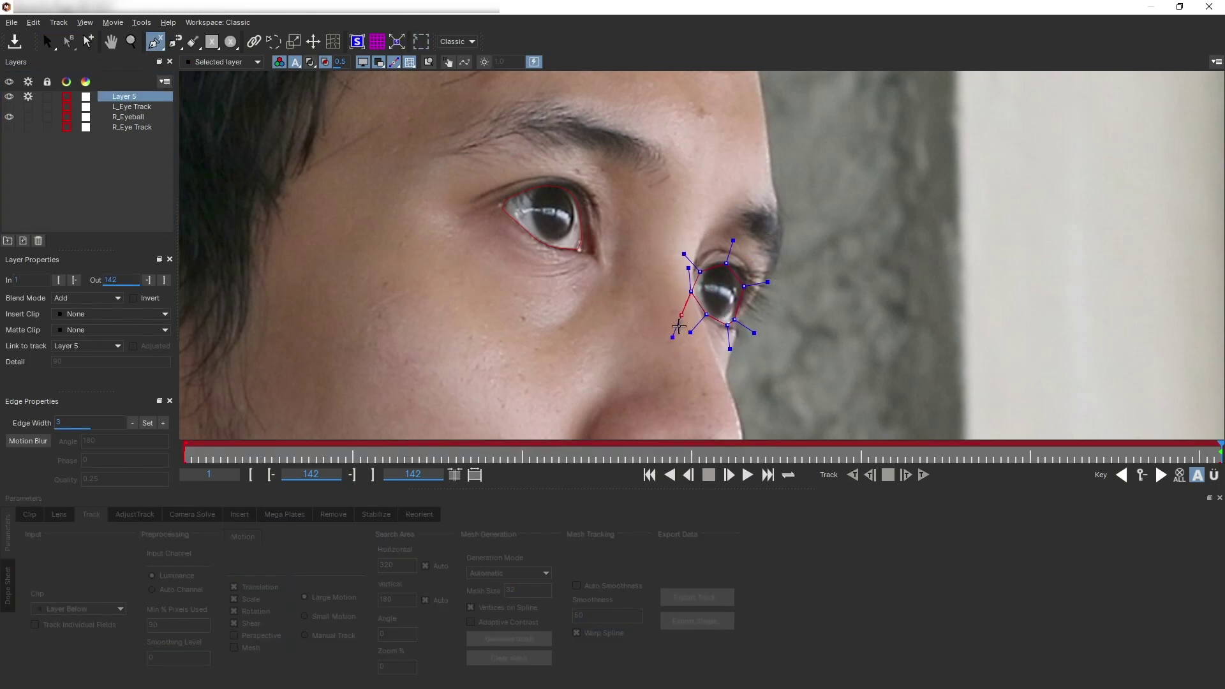
- Rename the left eyeball shape layer L_EyeBall and link it to the L_Eye Track tracking data
{"action": "double_click", "coordinate": [130, 99]}
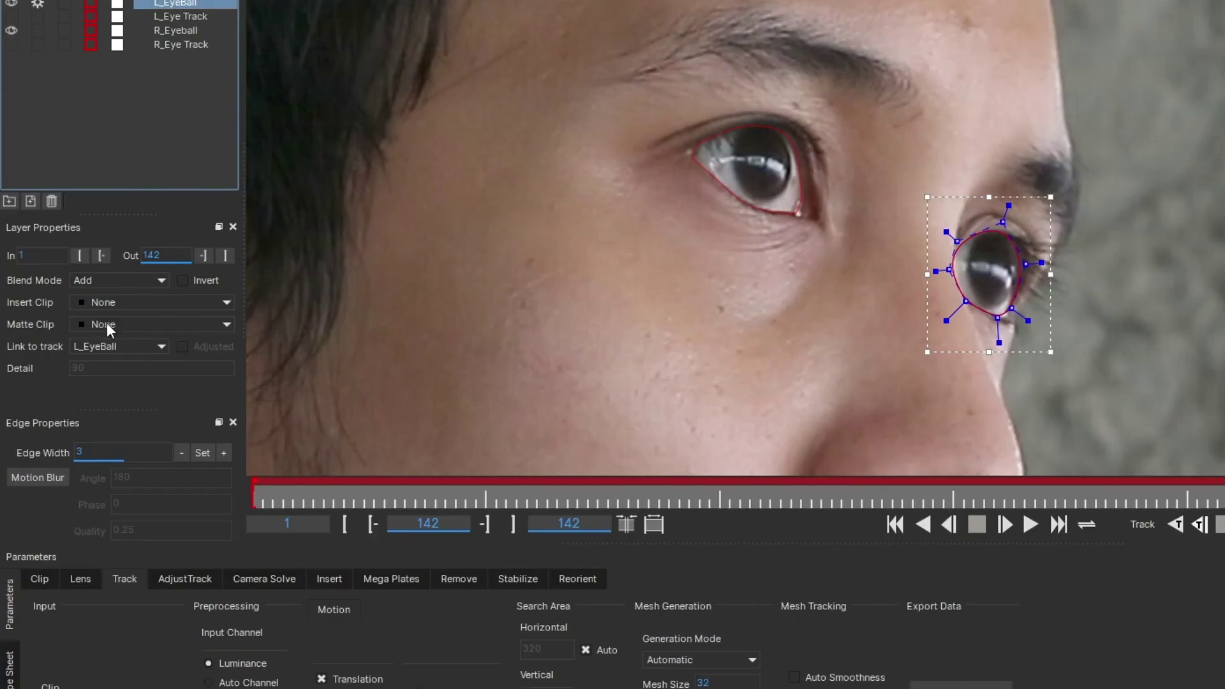
{"action": "left_click", "coordinate": [122, 346]}
{"action": "left_click", "coordinate": [126, 400]}
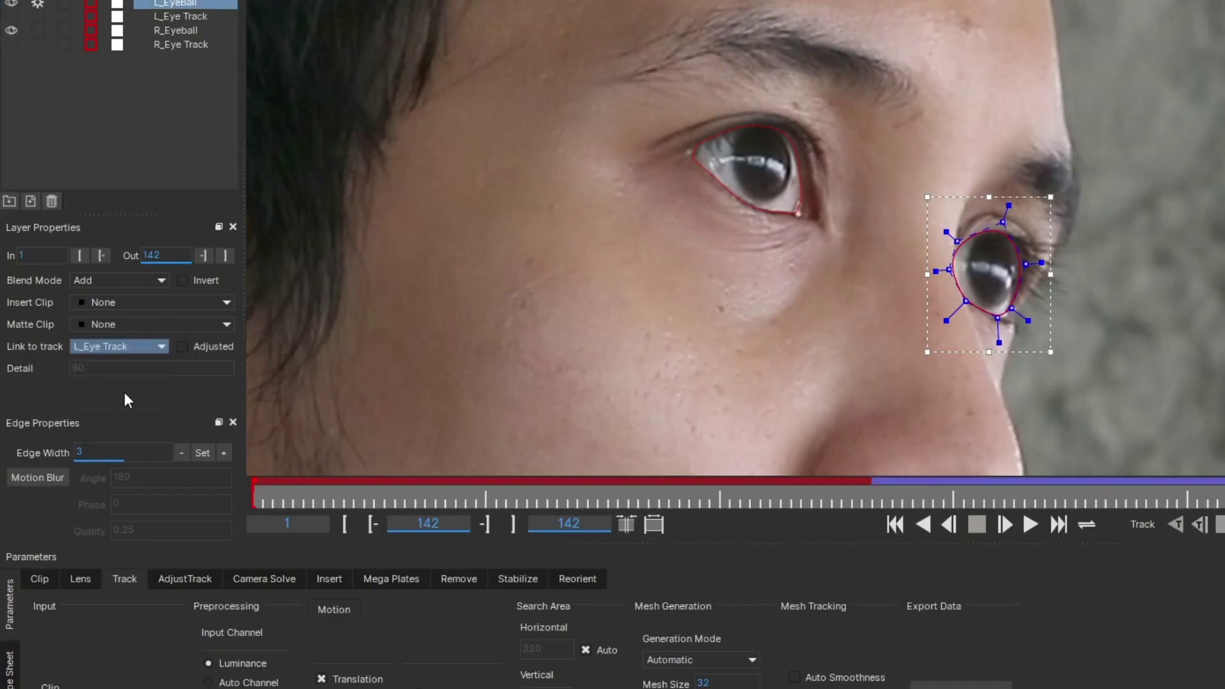
- Adjust the L_EyeBall shape on earlier frames back to frame 71 to fit the left eyeball, and close Mocha Pro saving the changes
{"action": "left_click_drag", "start_coordinate": [1224, 494], "coordinate": [949, 457]}
{"action": "left_click_drag", "start_coordinate": [896, 445], "coordinate": [758, 444]}
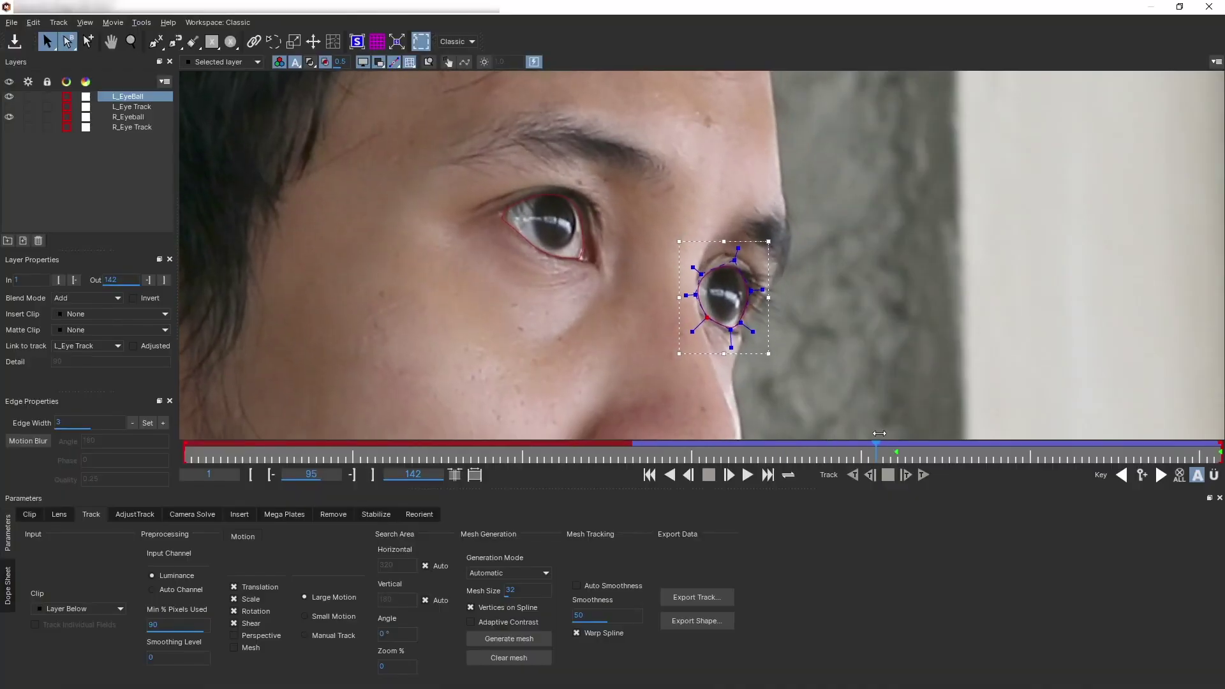
{"action": "left_click_drag", "start_coordinate": [770, 354], "coordinate": [759, 349]}
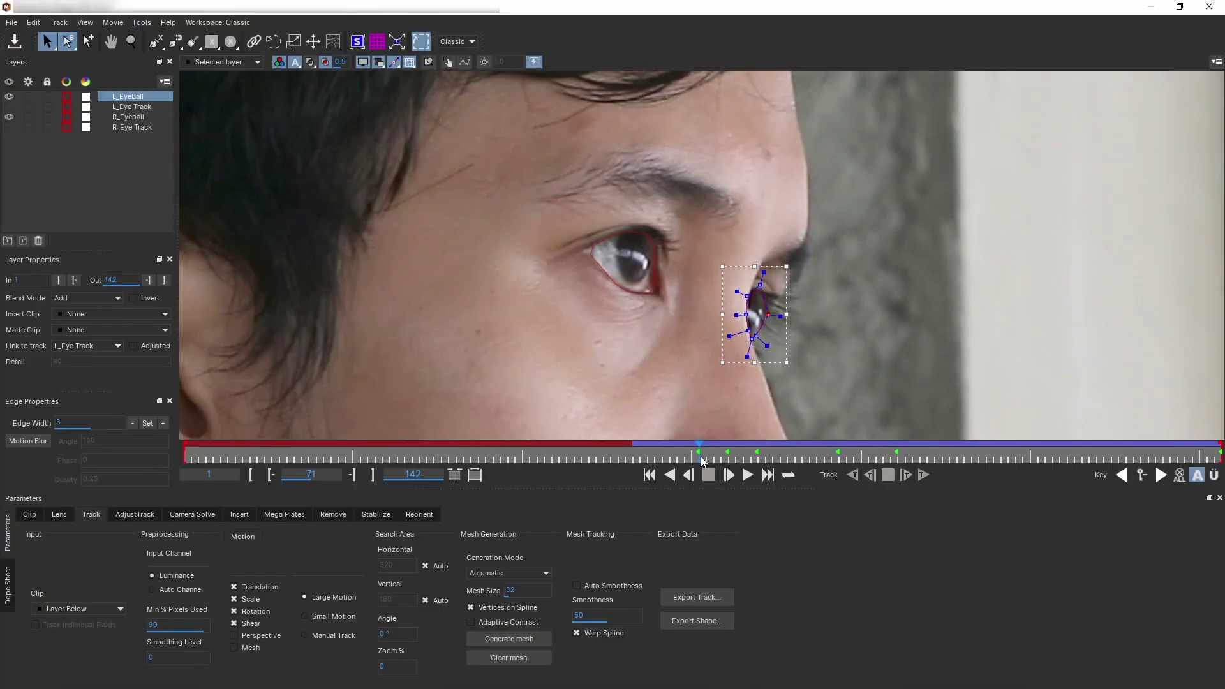
{"action": "left_click_drag", "start_coordinate": [1135, 426], "coordinate": [1206, 426]}
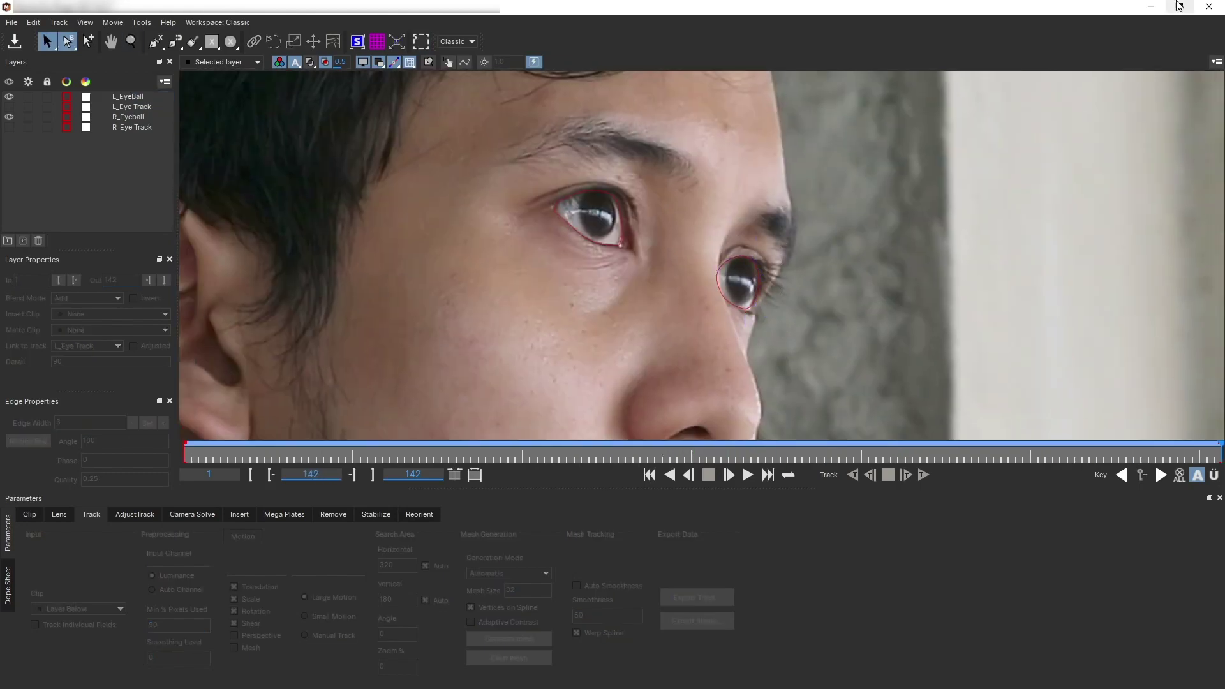
{"action": "left_click", "coordinate": [1208, 7]}
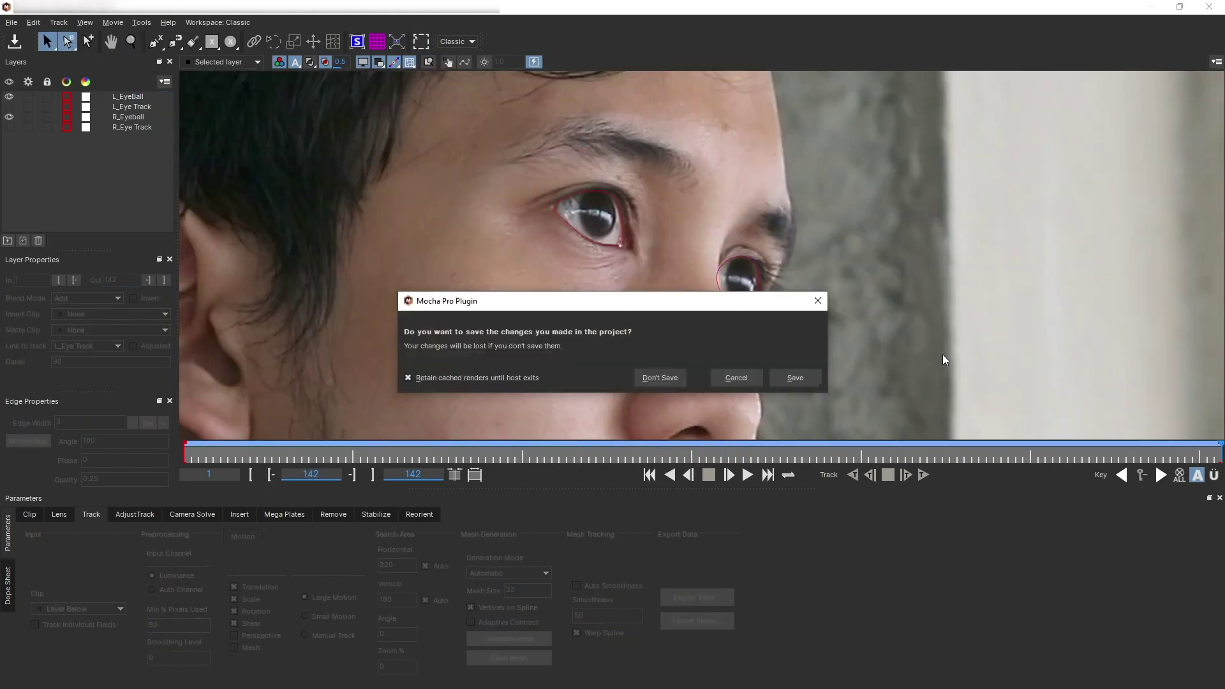
{"action": "left_click", "coordinate": [795, 377]}
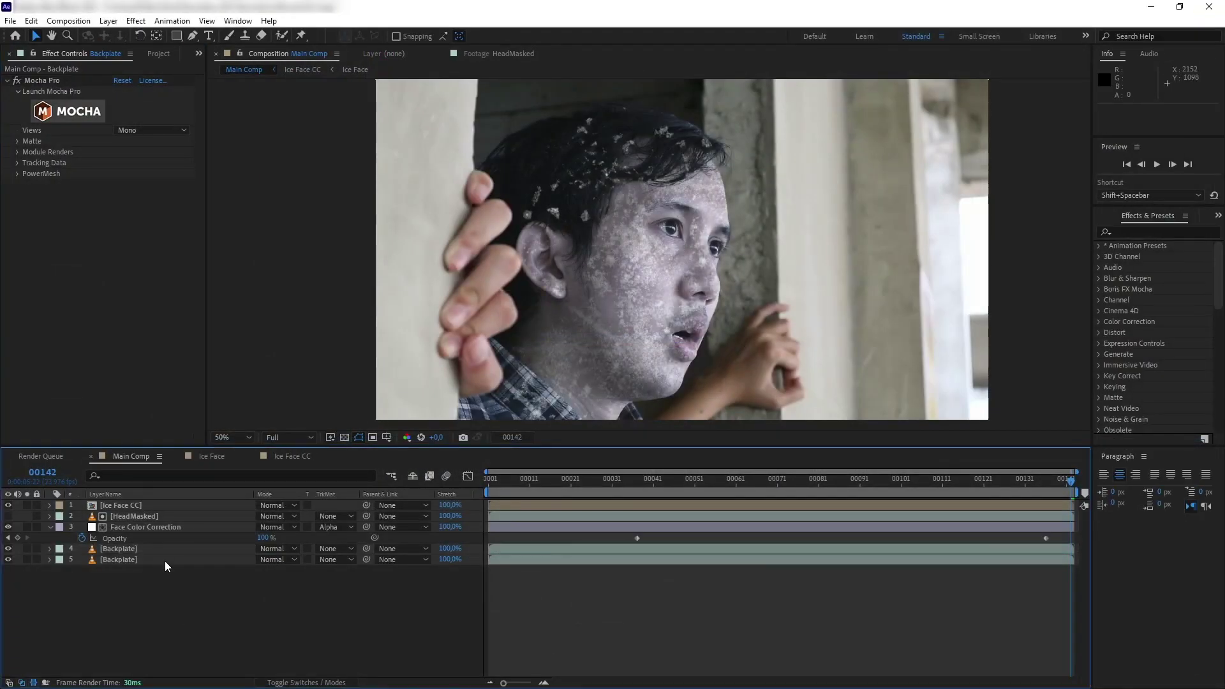
- Move the upper Backplate layer to the top of Main Comp and rename it EyeBall_Matte
{"action": "left_click", "coordinate": [155, 552]}
{"action": "left_click_drag", "start_coordinate": [148, 550], "coordinate": [157, 503]}
{"action": "right_click", "coordinate": [156, 511]}
{"action": "left_click", "coordinate": [185, 483]}
{"action": "type", "text": "EyeBall_Matte"}
{"action": "key", "text": "Return"}
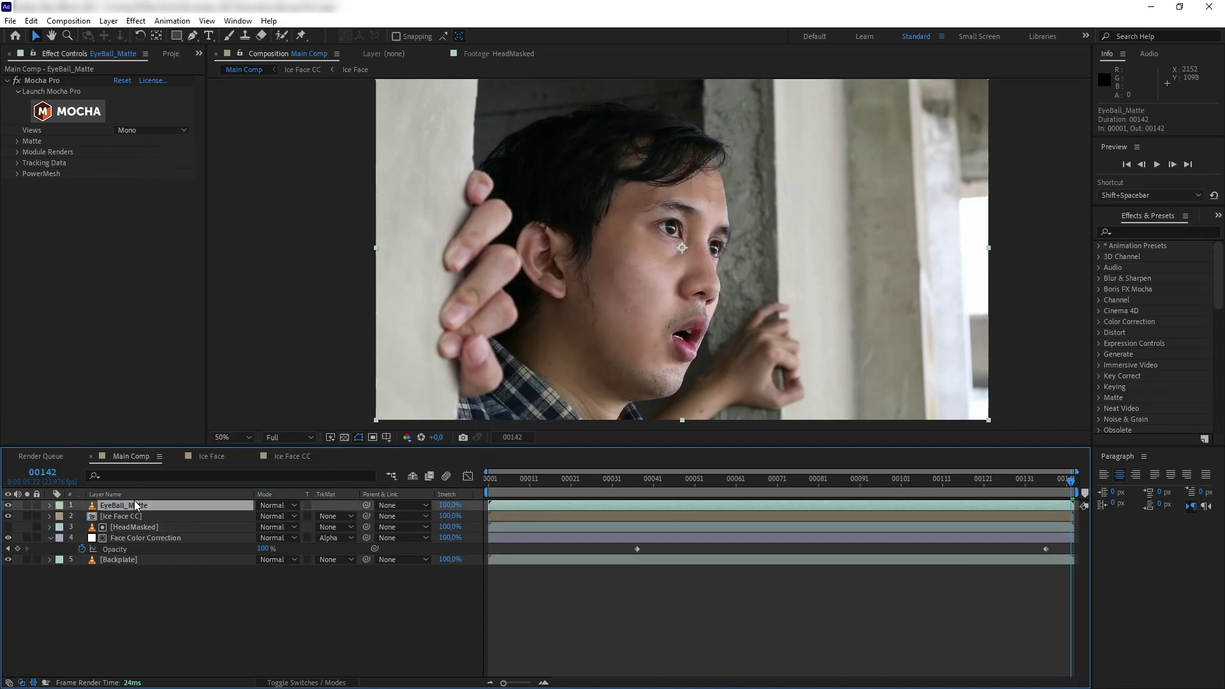
- Preview the Mocha Pro matte of both eyeballs and apply it to the EyeBall_Matte layer
{"action": "left_click", "coordinate": [16, 140]}
{"action": "left_click", "coordinate": [116, 152]}
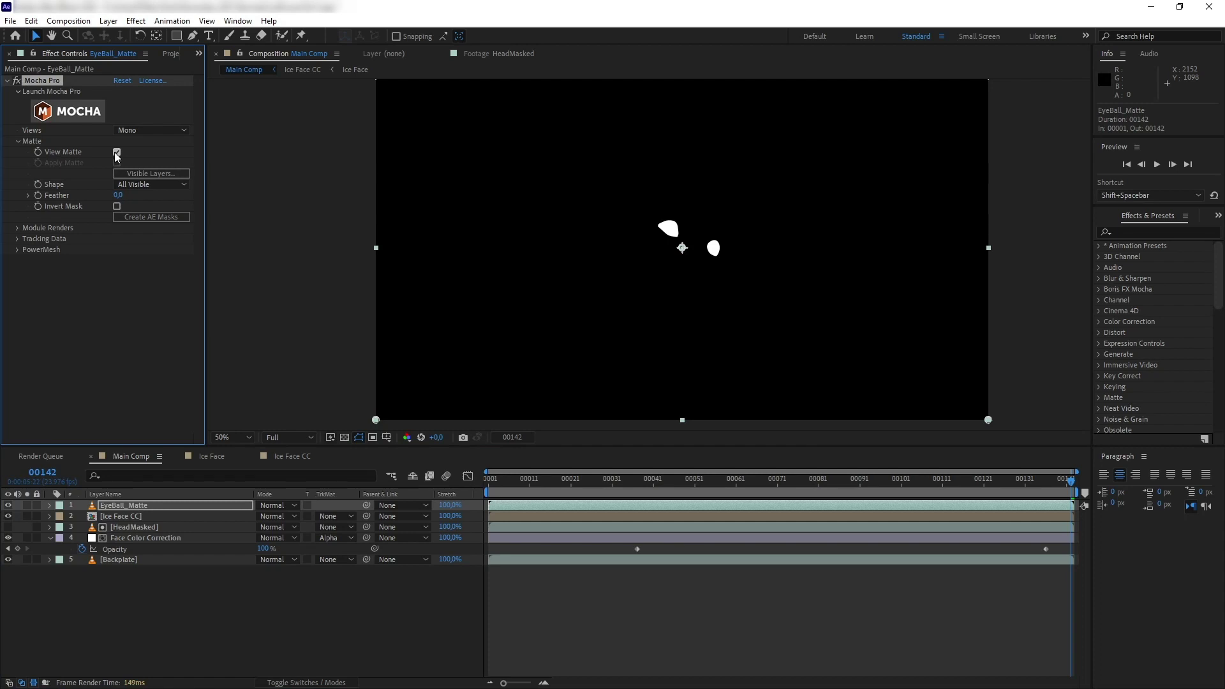
{"action": "left_click", "coordinate": [116, 152]}
{"action": "left_click", "coordinate": [116, 162]}
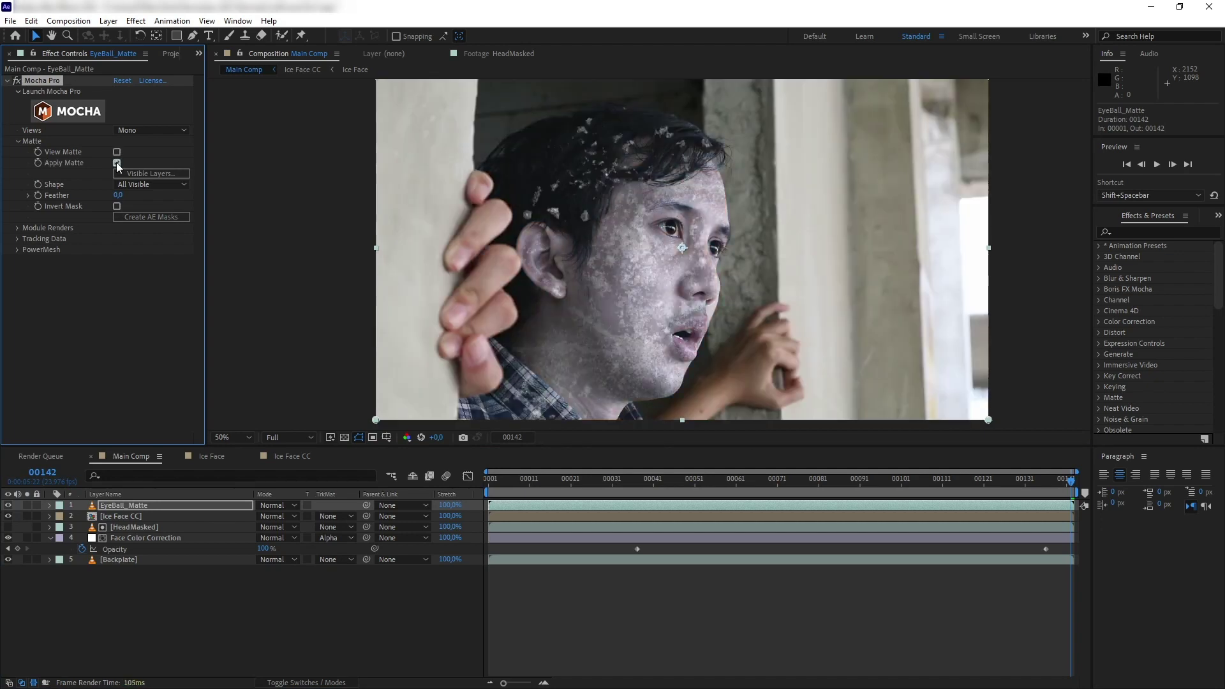
- Add an adjustment layer directly below EyeBall_Matte and set its track matte to Alpha Matte "EyeBall_Matte"
{"action": "left_click", "coordinate": [109, 20]}
{"action": "mouse_move", "coordinate": [127, 33]}
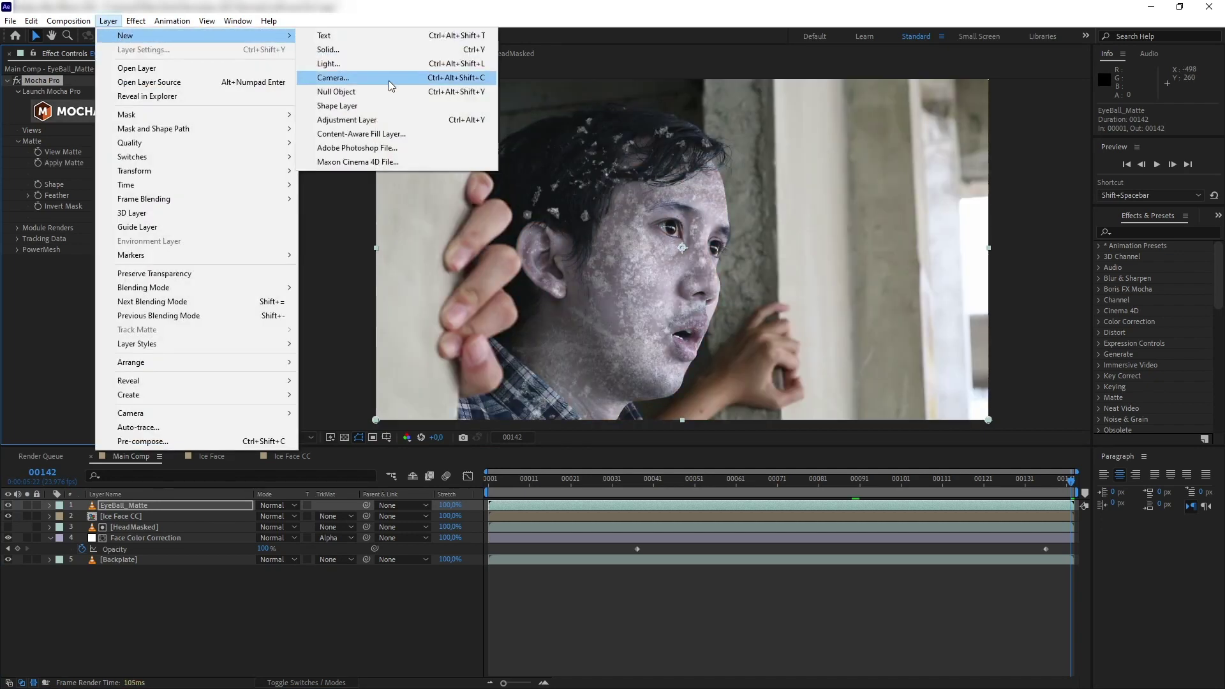
{"action": "left_click", "coordinate": [380, 120]}
{"action": "left_click", "coordinate": [333, 516]}
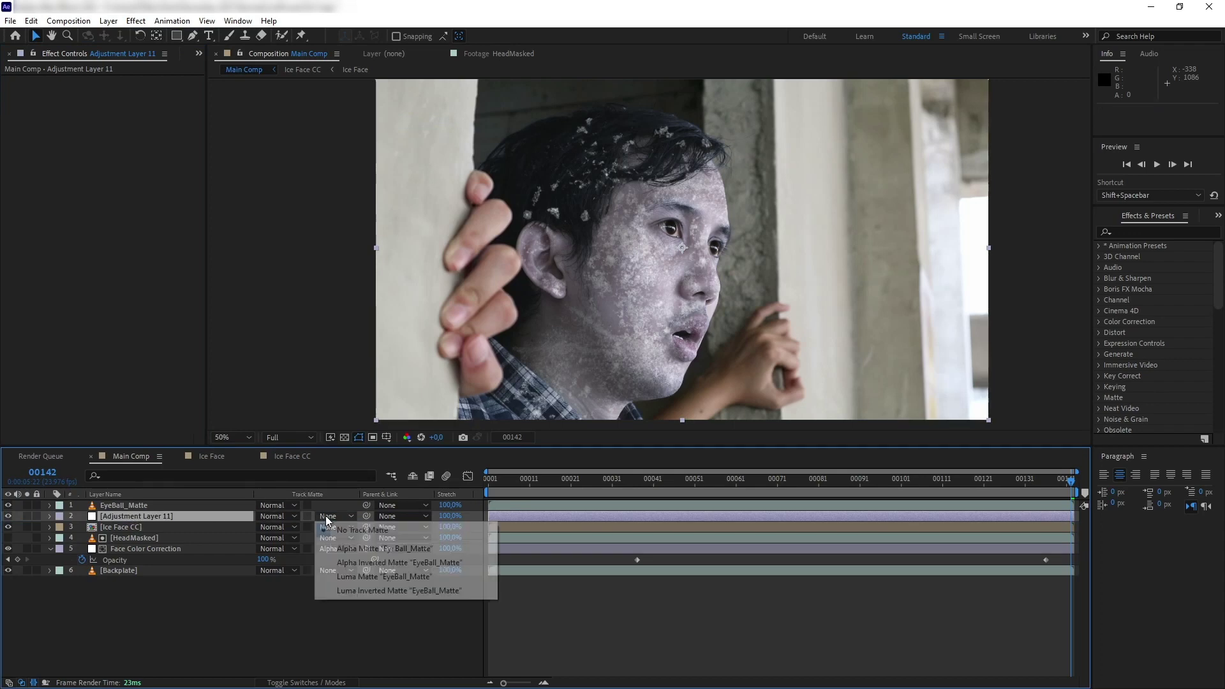
{"action": "left_click", "coordinate": [336, 551]}
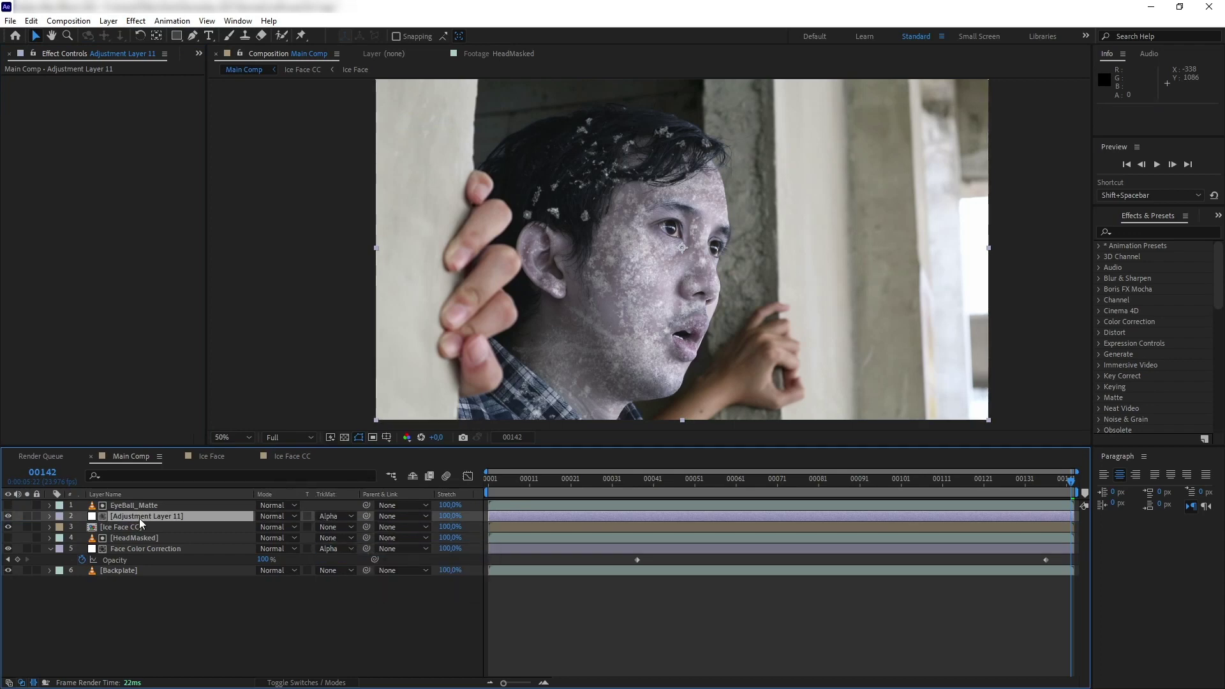
- Apply Fast Box Blur to the eyeball adjustment layer with a Blur Radius of 3
{"action": "left_click", "coordinate": [1158, 232]}
{"action": "type", "text": "fast"}
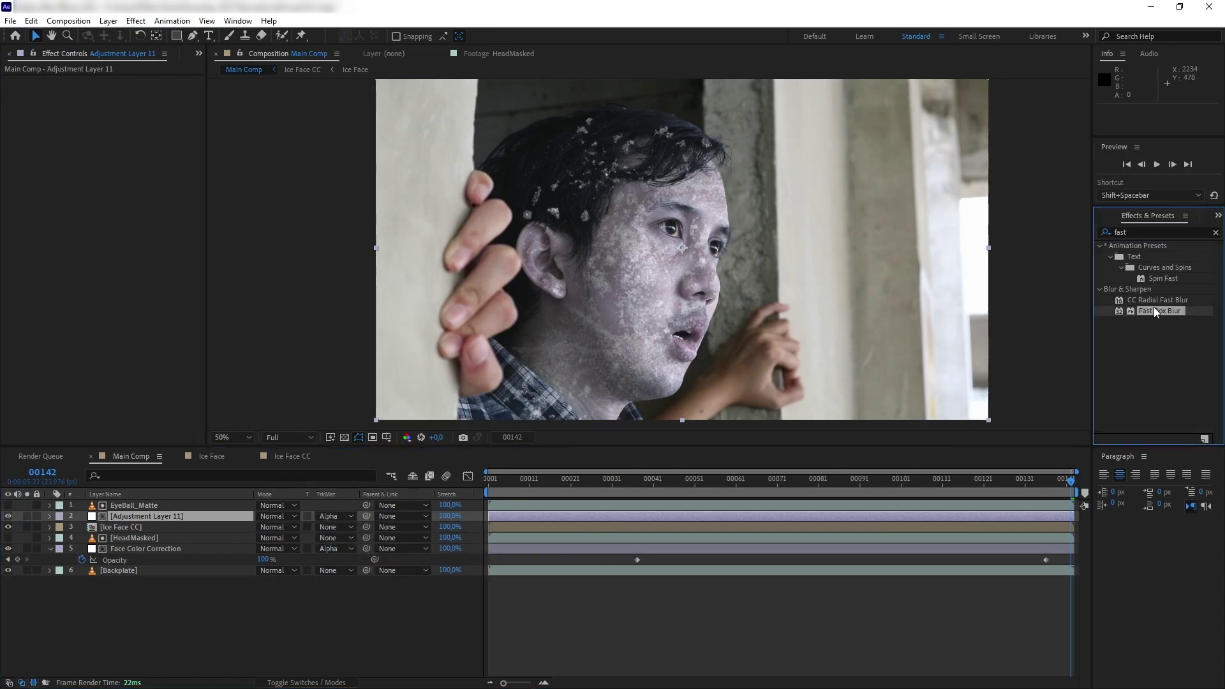
{"action": "left_click_drag", "start_coordinate": [1158, 311], "coordinate": [136, 520]}
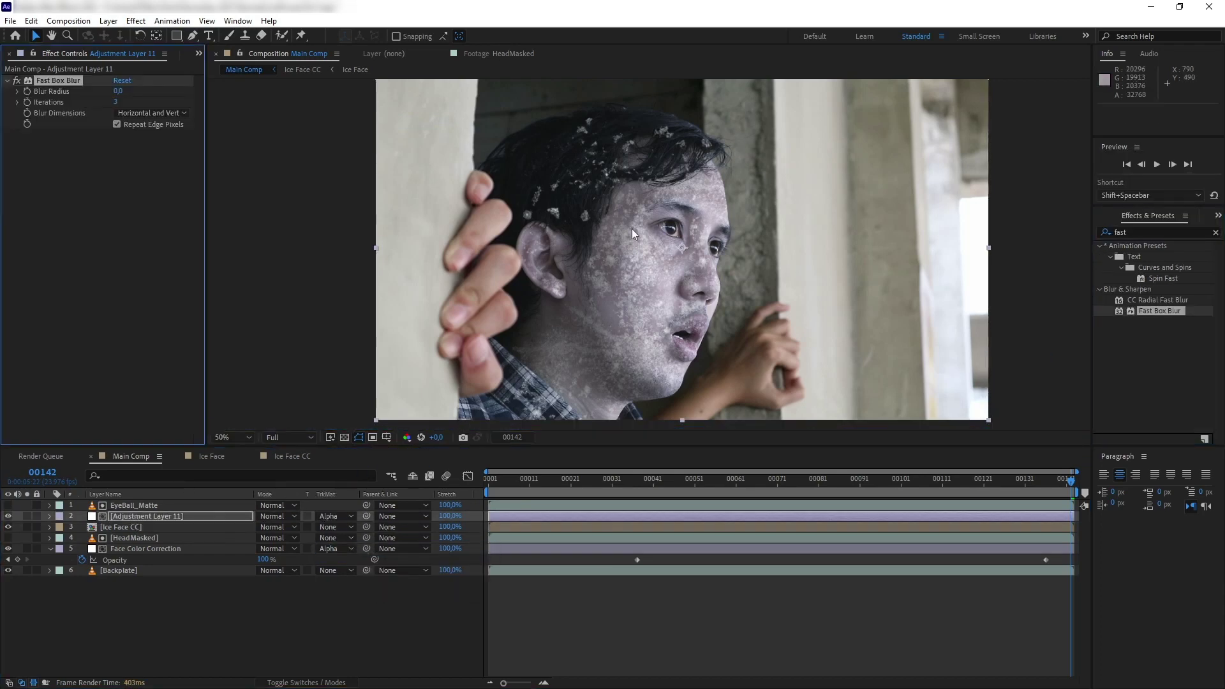
{"action": "scroll", "coordinate": [683, 221], "scroll_direction": "up", "scroll_amount": 4}
{"action": "left_click_drag", "start_coordinate": [118, 87], "coordinate": [117, 88]}
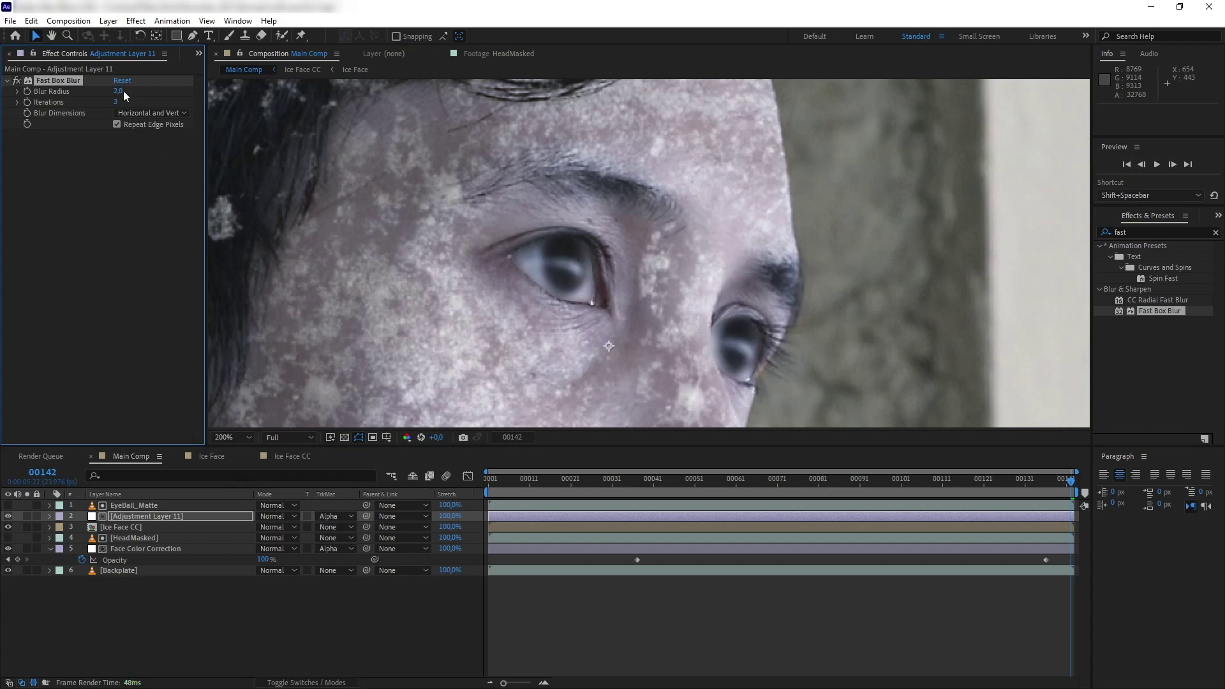
{"action": "left_click", "coordinate": [119, 91]}
{"action": "type", "text": "3"}
{"action": "left_click", "coordinate": [137, 231]}
- Add Hue/Saturation to the eyeball adjustment layer and lower its Master Saturation to -19
{"action": "left_click", "coordinate": [1142, 232]}
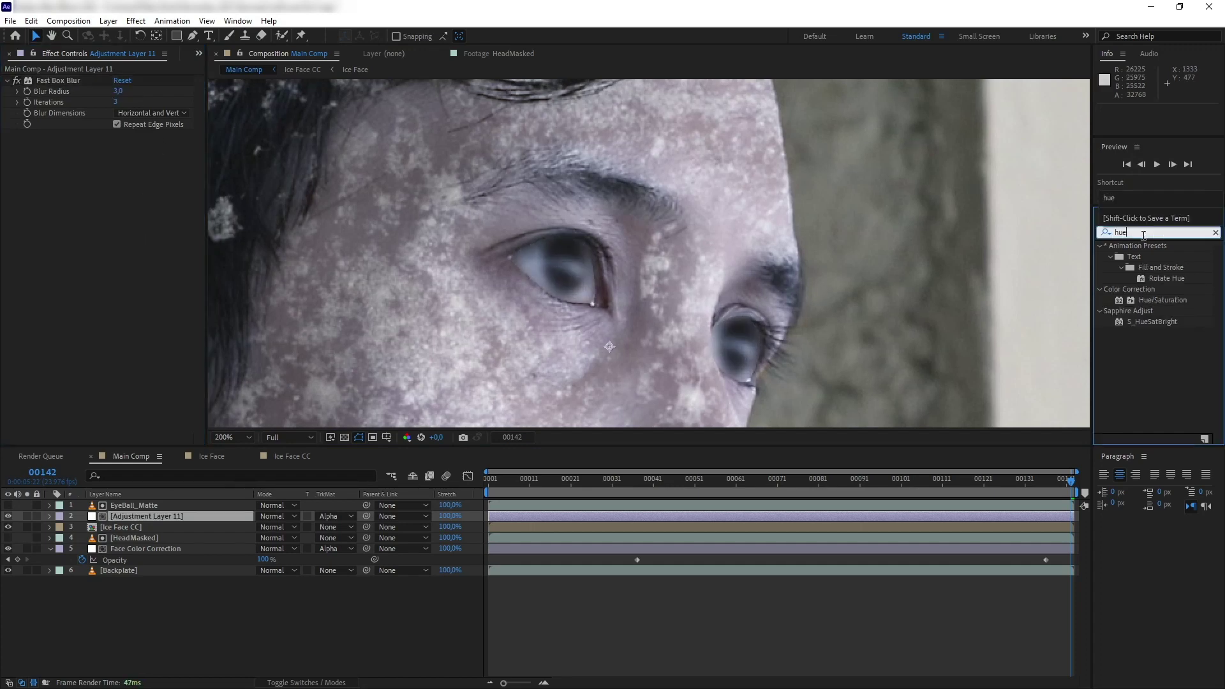
{"action": "type", "text": "hue"}
{"action": "left_click", "coordinate": [1171, 300]}
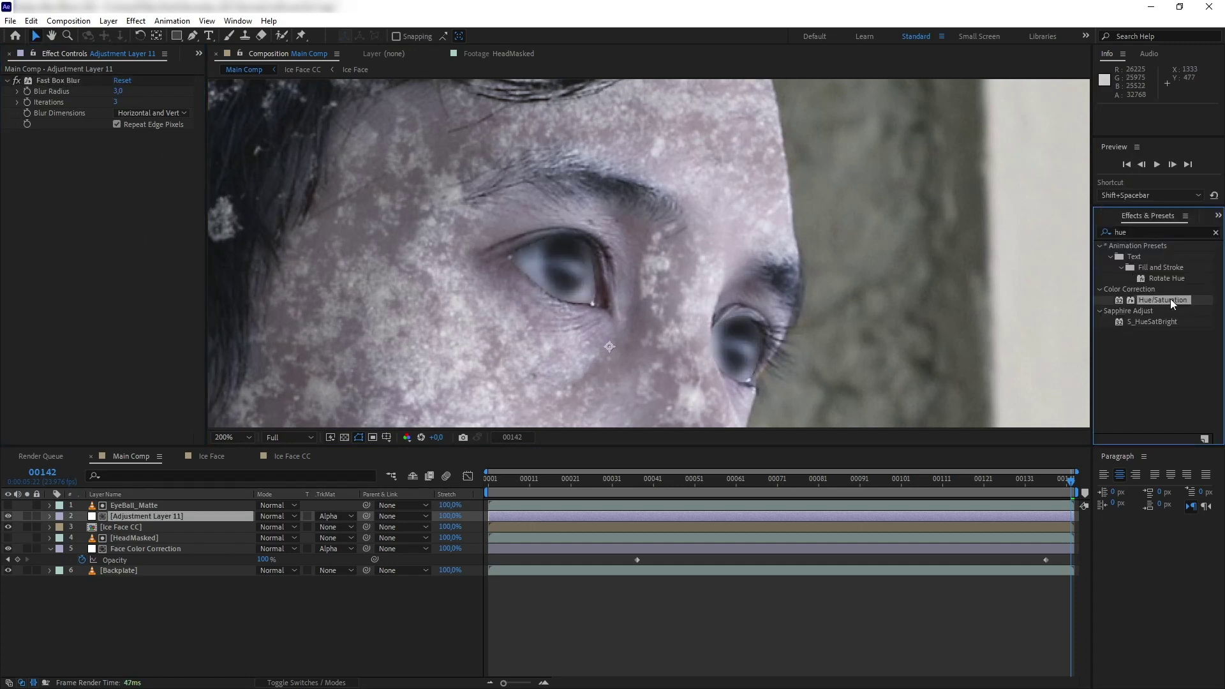
{"action": "left_click_drag", "start_coordinate": [1172, 304], "coordinate": [134, 261]}
- Add a Curves effect to the eyeball adjustment layer, lifting the RGB black point and pulling down the shadows
{"action": "left_click", "coordinate": [1160, 232]}
{"action": "type", "text": "curve"}
{"action": "left_click_drag", "start_coordinate": [1149, 289], "coordinate": [30, 369]}
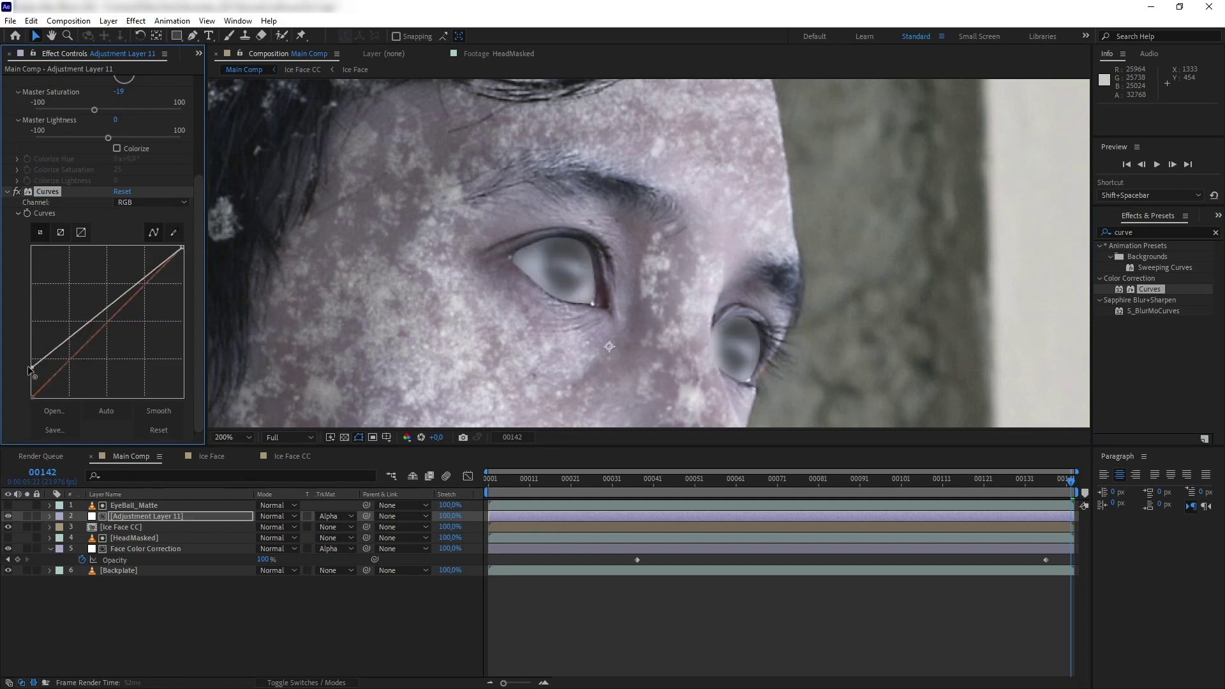
{"action": "left_click_drag", "start_coordinate": [76, 332], "coordinate": [67, 363]}
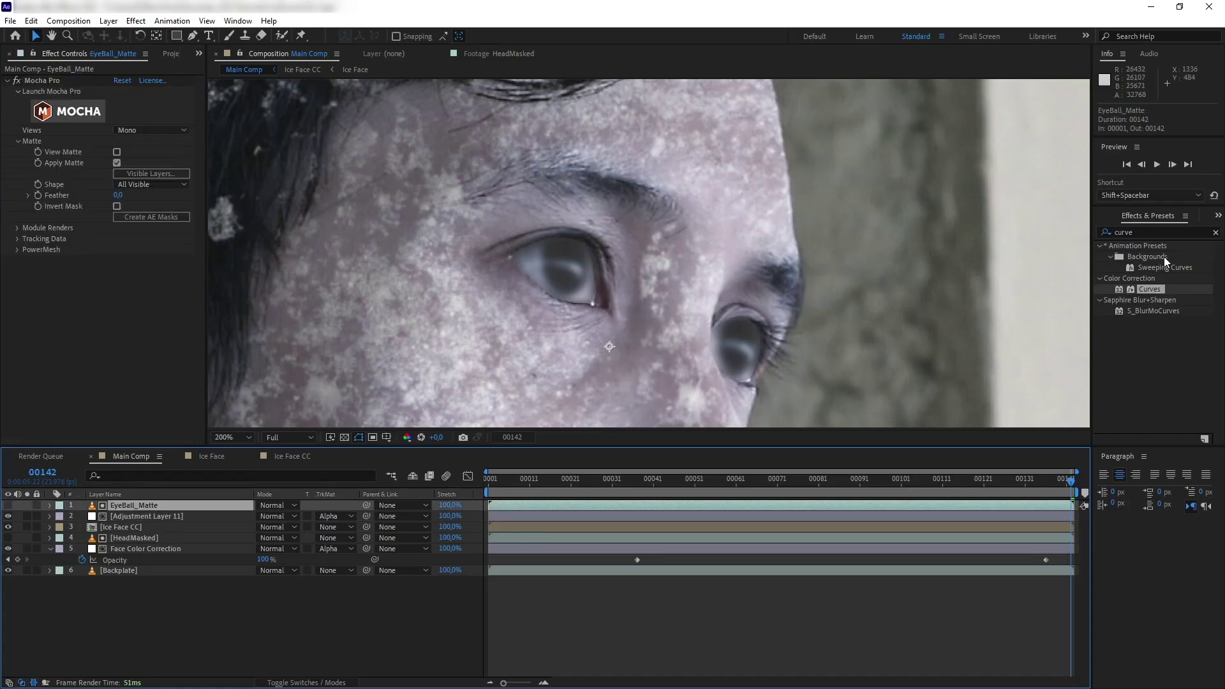
- Apply Fast Box Blur to the EyeBall_Matte layer to soften the matte edges
{"action": "left_click", "coordinate": [1155, 232]}
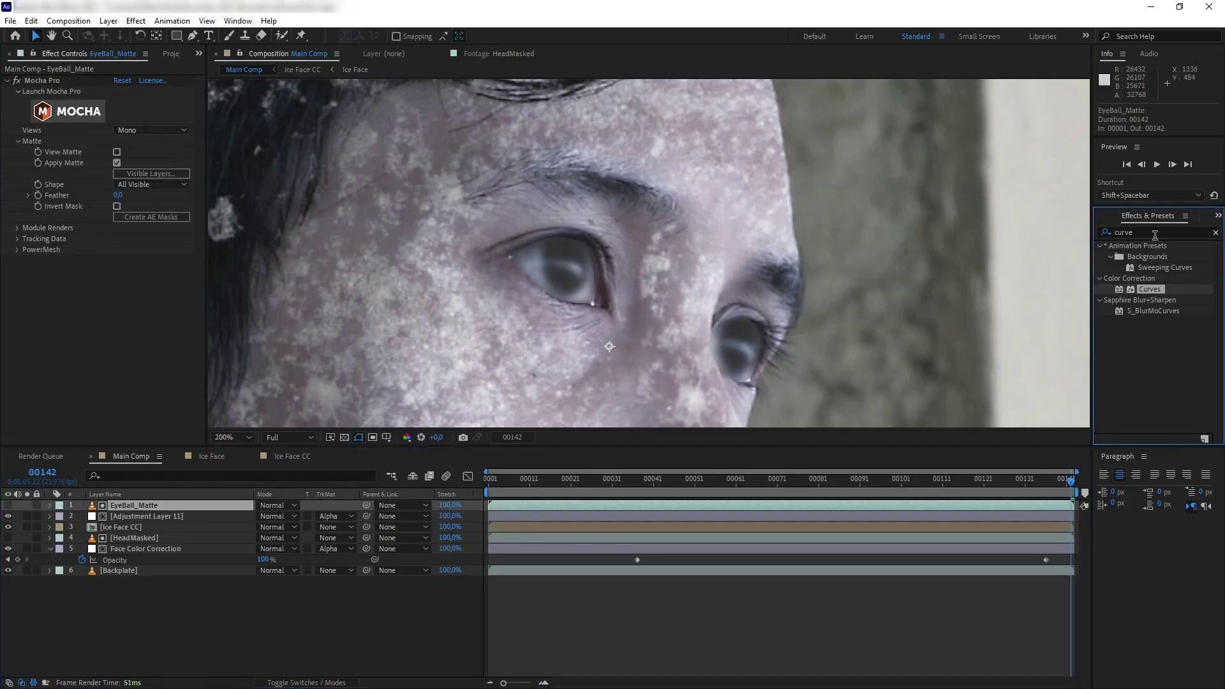
{"action": "type", "text": "fast"}
{"action": "left_click_drag", "start_coordinate": [1160, 311], "coordinate": [90, 322]}
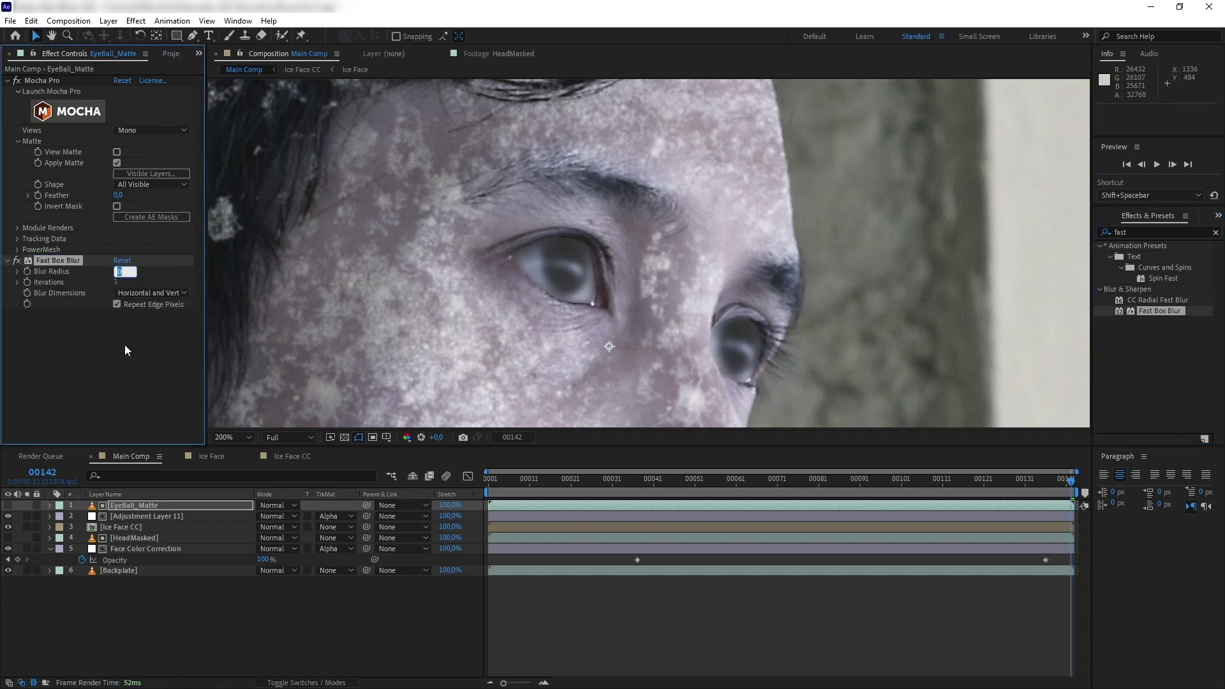
- Rename the eyeball adjustment layer EyeFreeze
{"action": "left_click", "coordinate": [142, 517]}
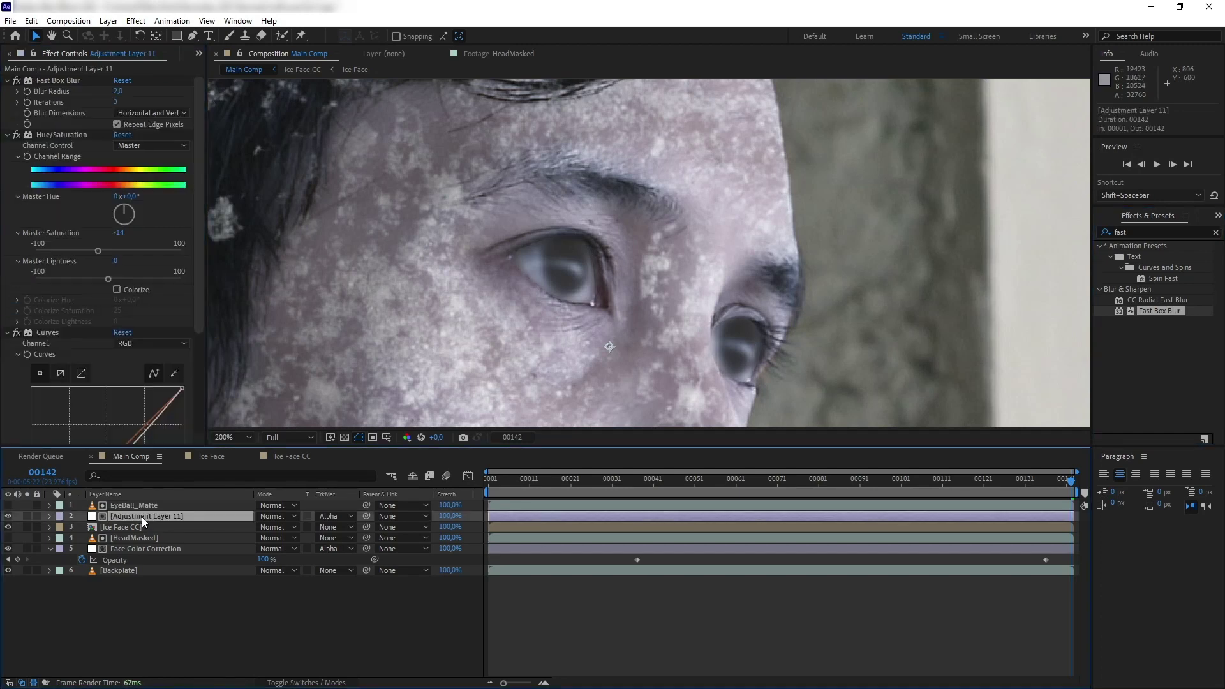
{"action": "right_click", "coordinate": [141, 516]}
{"action": "left_click", "coordinate": [159, 499]}
{"action": "type", "text": "EyeFreeze"}
{"action": "key", "text": "Return"}
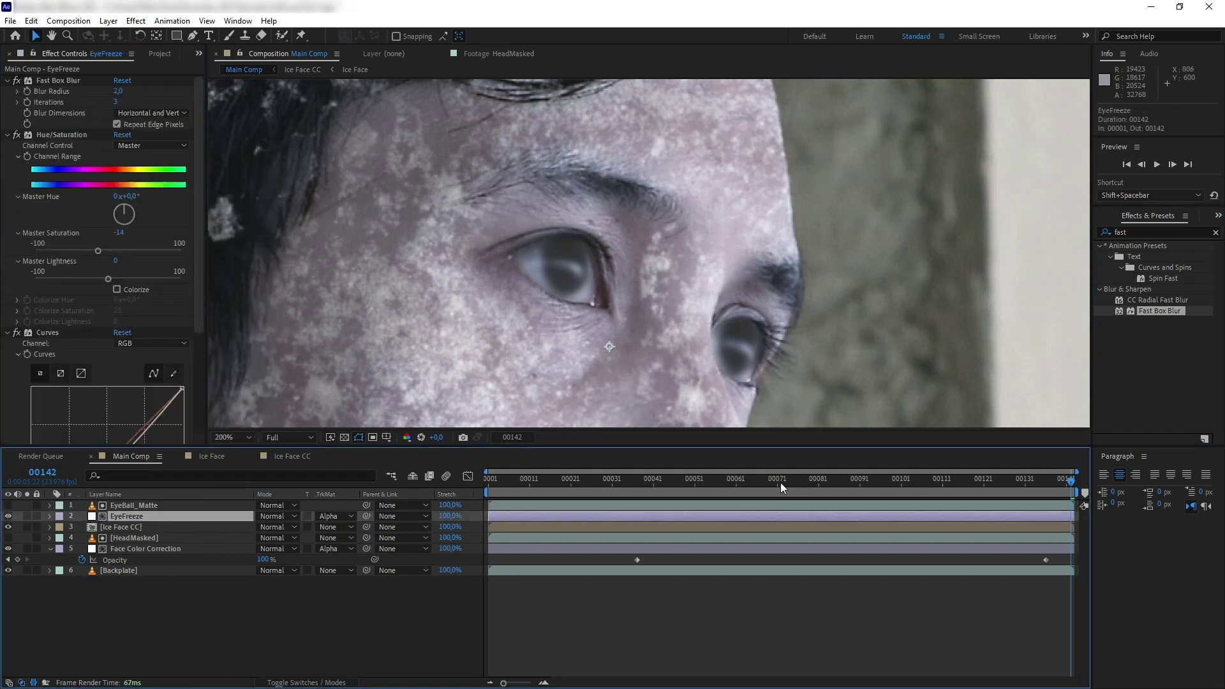
- Keyframe the EyeFreeze opacity from 0% at about frame 96 to 100% at about frame 135 and check the transition
{"action": "key", "text": "t"}
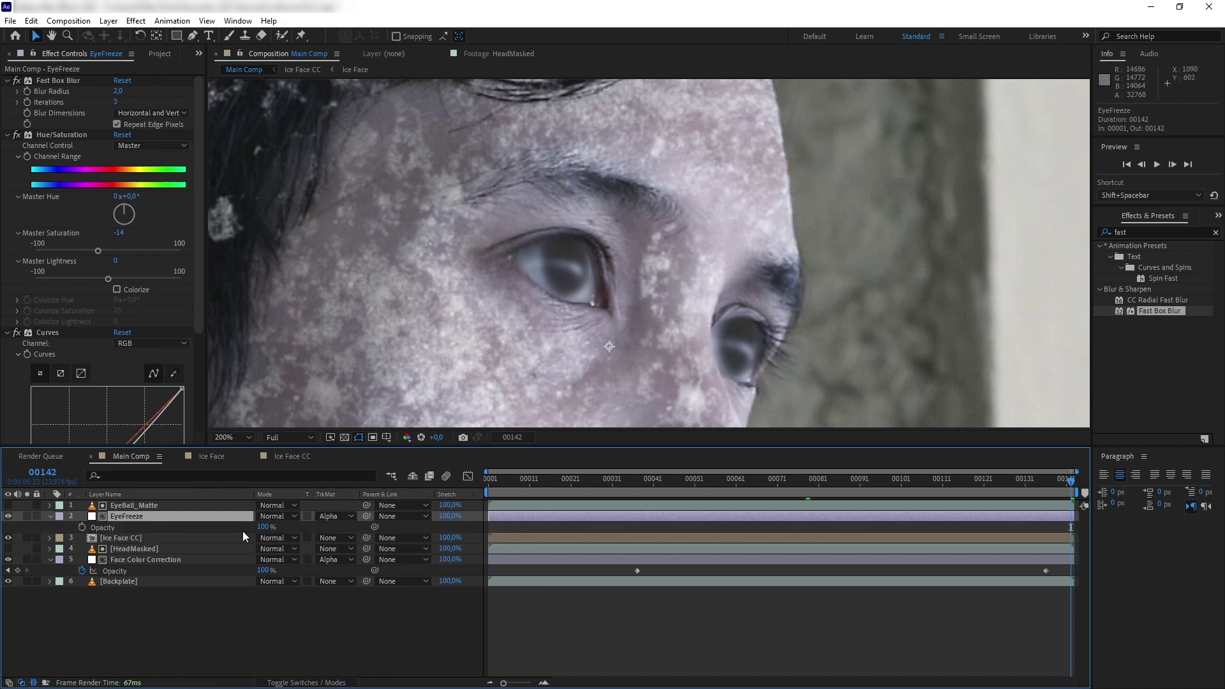
{"action": "left_click", "coordinate": [806, 480]}
{"action": "left_click_drag", "start_coordinate": [739, 361], "coordinate": [683, 314]}
{"action": "left_click", "coordinate": [881, 481]}
{"action": "left_click_drag", "start_coordinate": [263, 527], "coordinate": [338, 523]}
{"action": "left_click", "coordinate": [81, 527]}
{"action": "left_click", "coordinate": [1041, 482]}
{"action": "scroll", "coordinate": [711, 304], "scroll_direction": "down", "scroll_amount": 1}
{"action": "left_click", "coordinate": [901, 483]}
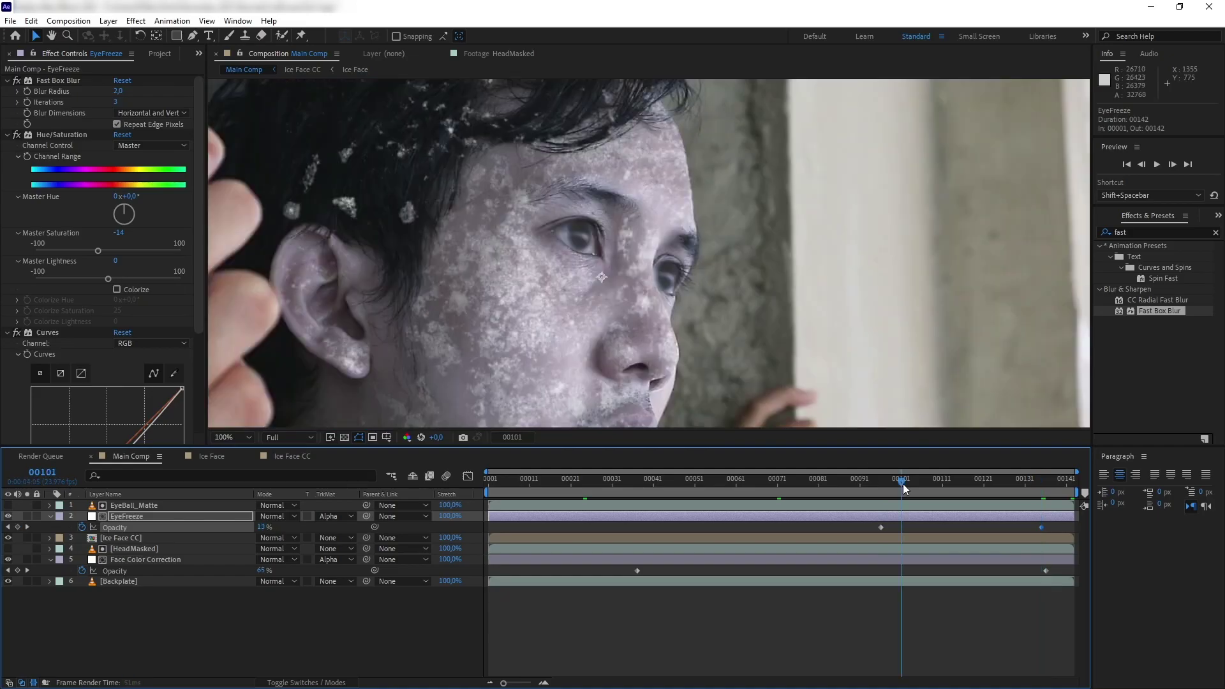
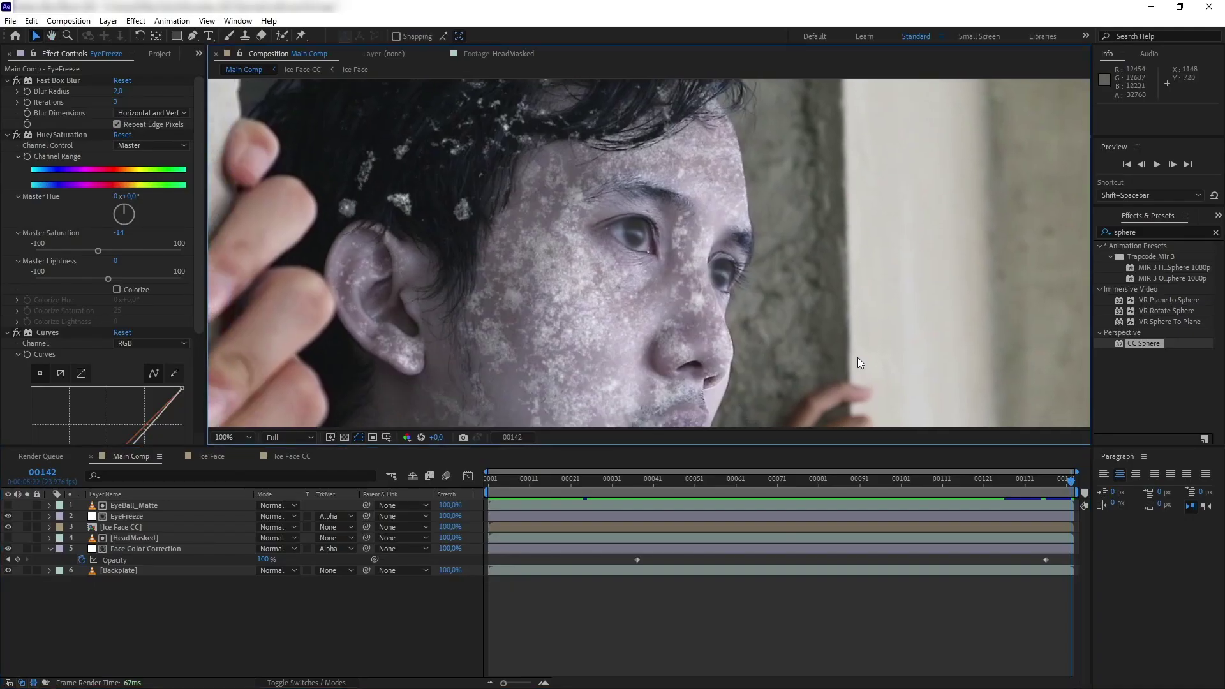
- Clear the effects search, add a null object to Main Comp and duplicate it
{"action": "left_click", "coordinate": [1215, 233]}
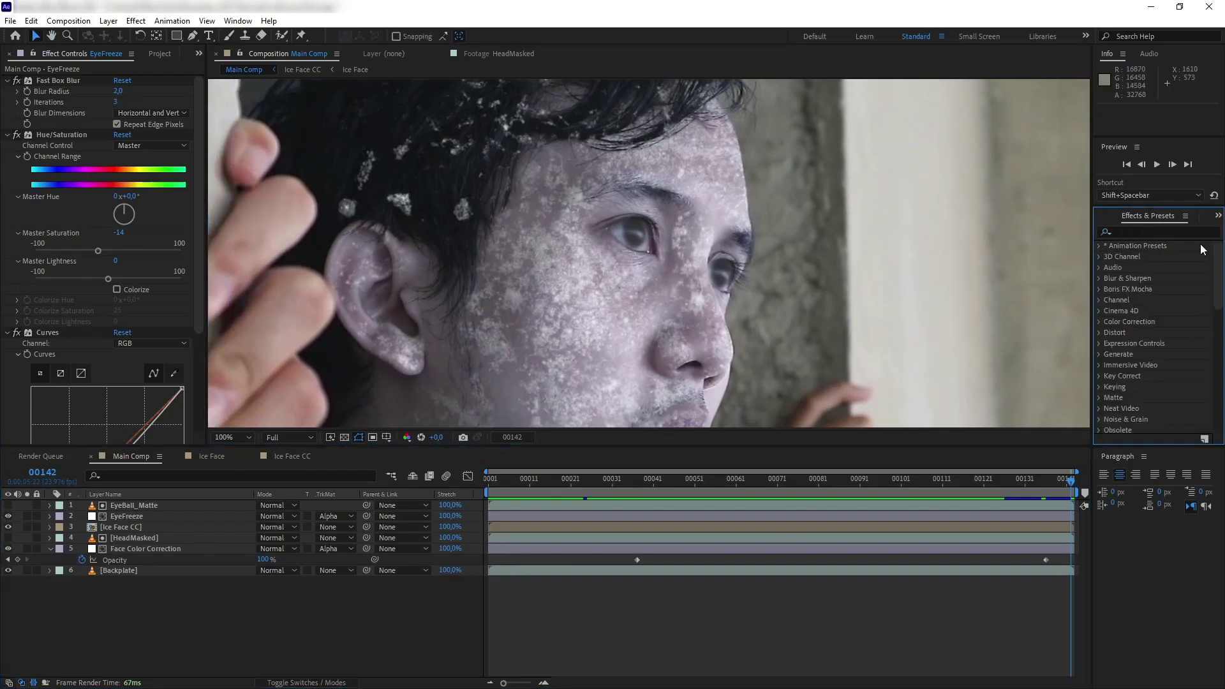
{"action": "left_click", "coordinate": [1035, 507]}
{"action": "left_click", "coordinate": [109, 20]}
{"action": "mouse_move", "coordinate": [127, 35]}
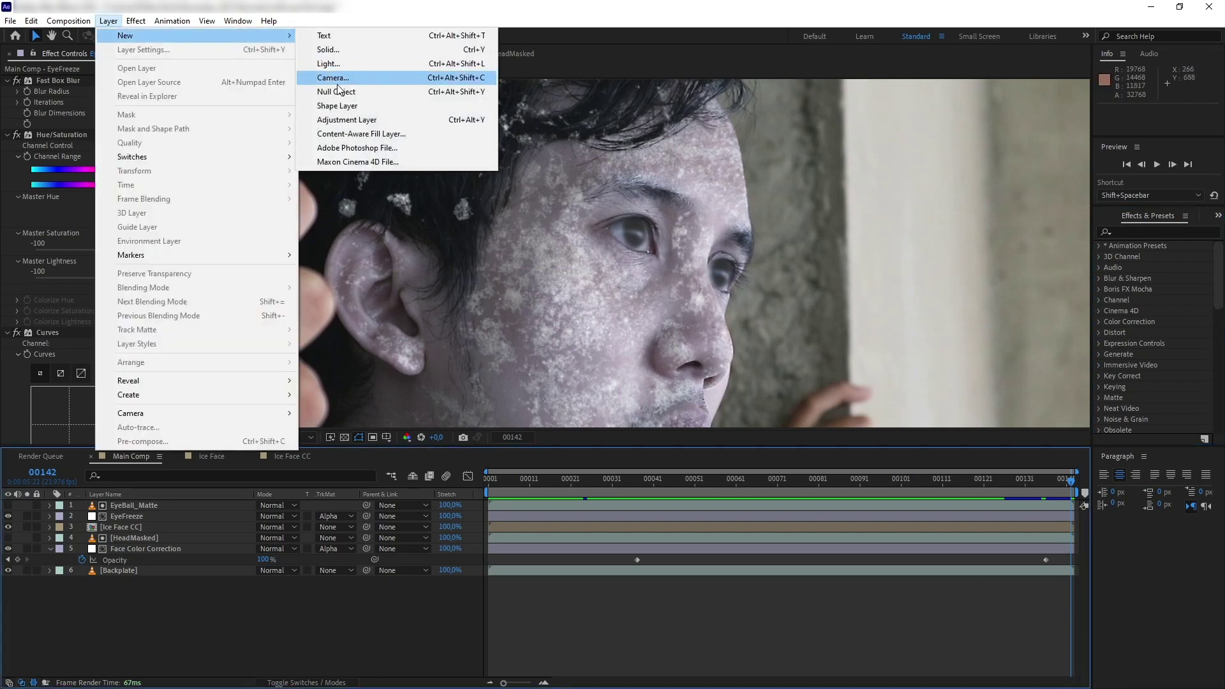
{"action": "left_click", "coordinate": [338, 92]}
{"action": "key", "text": "ctrl+d"}
- Rename the lower null layer Left Eye and the upper one Right Eye
{"action": "right_click", "coordinate": [135, 513]}
{"action": "left_click", "coordinate": [191, 489]}
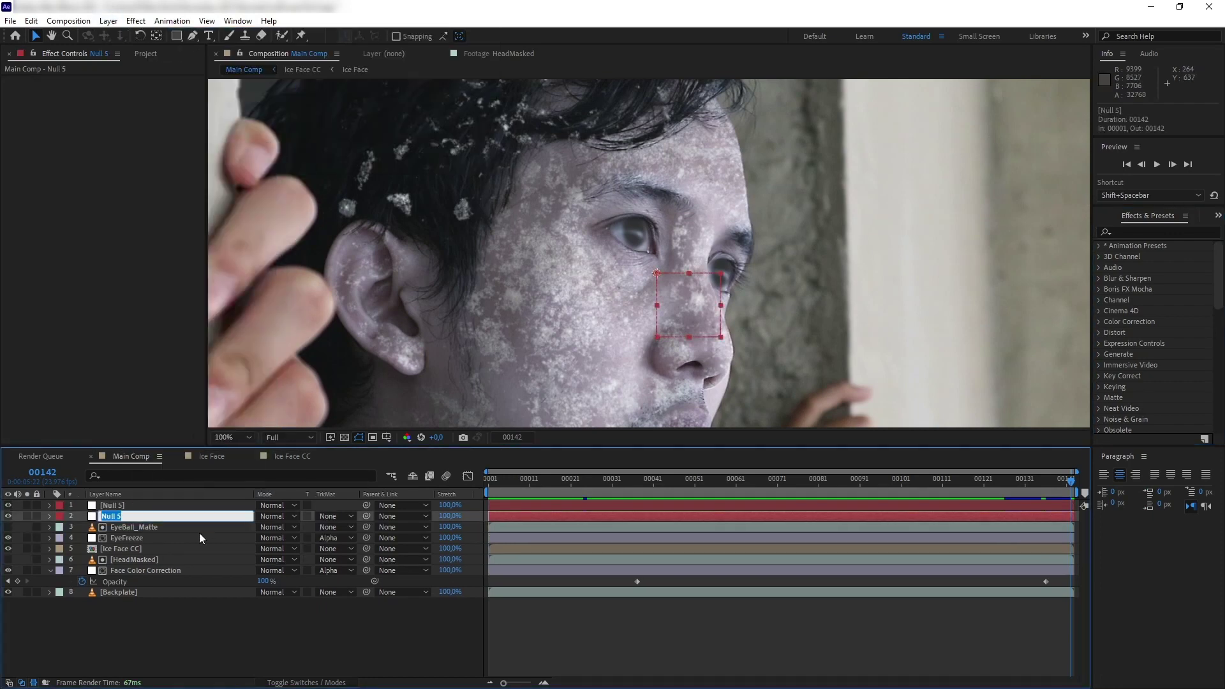
{"action": "type", "text": "Left Eye"}
{"action": "key", "text": "Return"}
{"action": "right_click", "coordinate": [163, 507]}
{"action": "left_click", "coordinate": [185, 485]}
{"action": "type", "text": "Right Eye"}
{"action": "key", "text": "Return"}
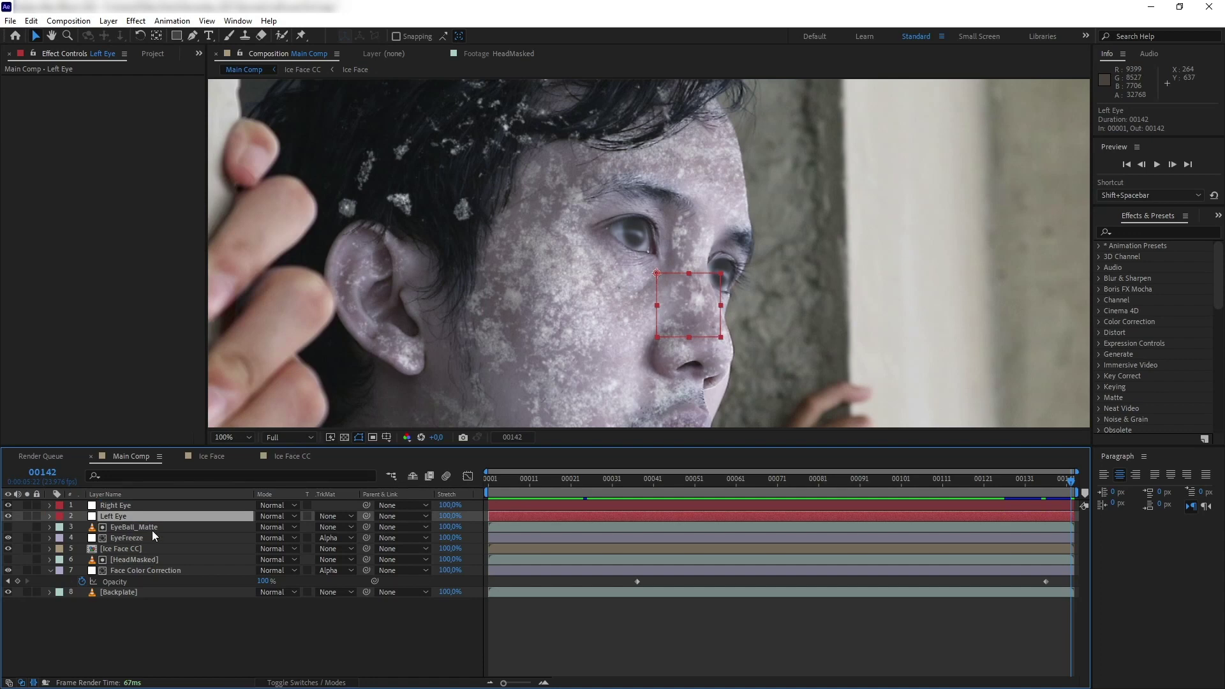
- Create Mocha track data on the EyeBall_Matte layer from the R_Eyeball tracking layer
{"action": "left_click", "coordinate": [145, 525]}
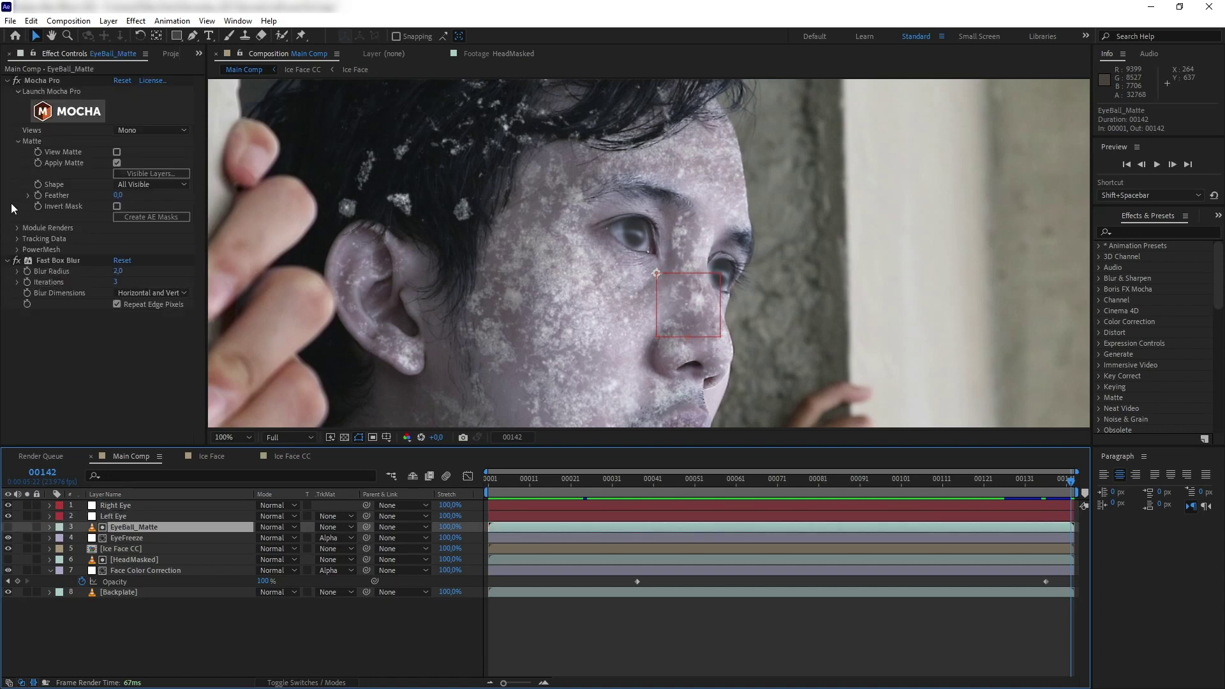
{"action": "left_click", "coordinate": [18, 239]}
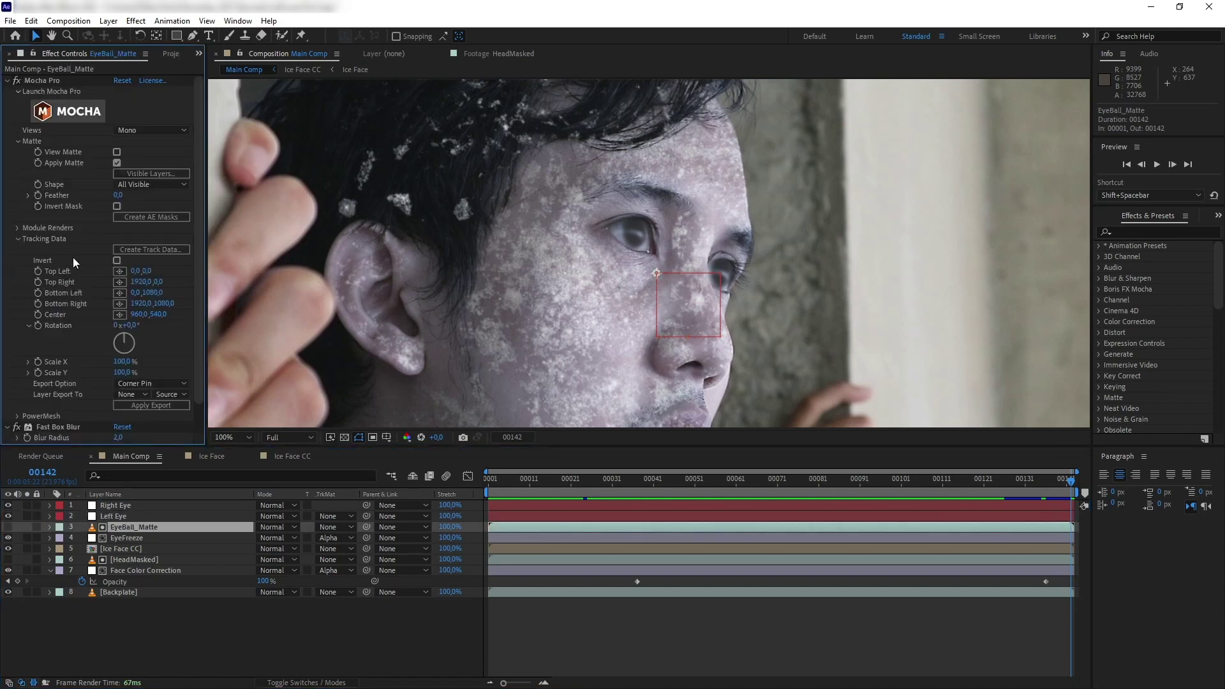
{"action": "left_click", "coordinate": [132, 248]}
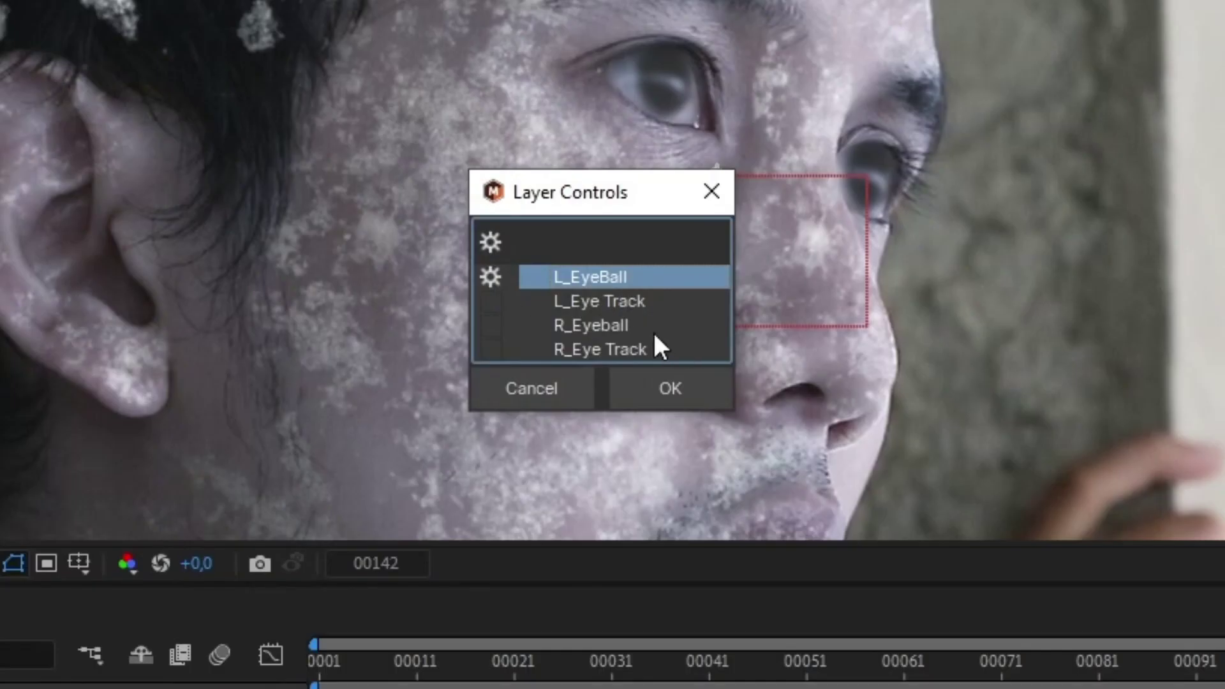
{"action": "left_click", "coordinate": [617, 338]}
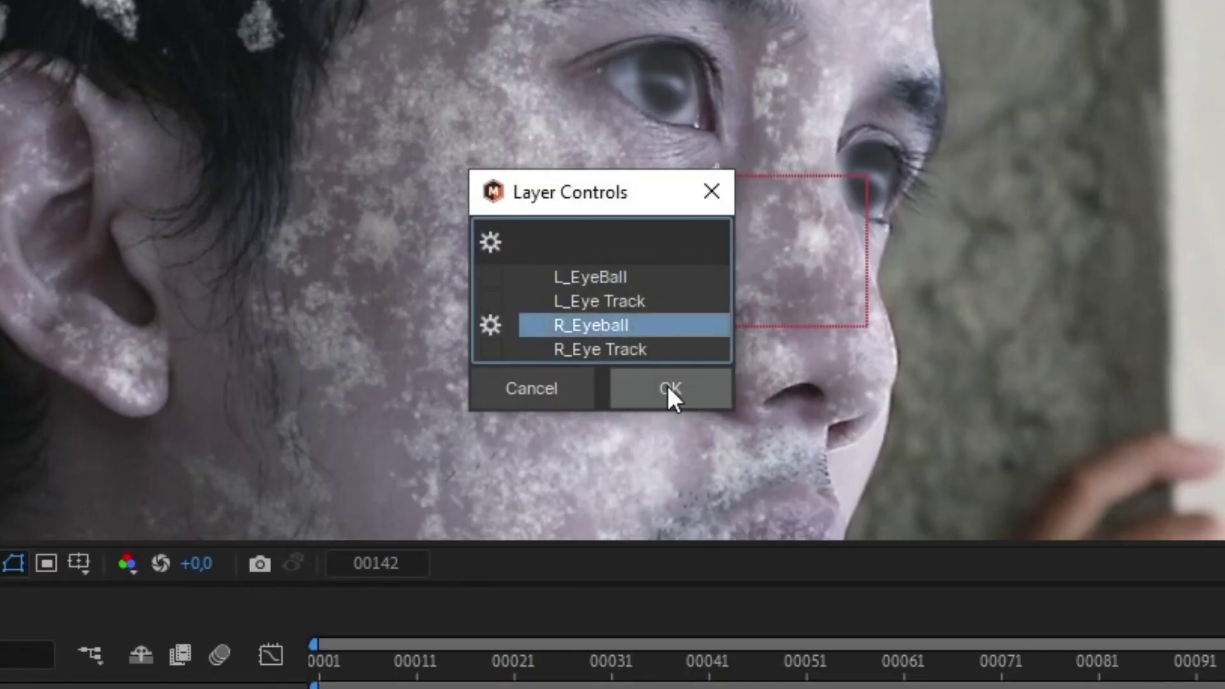
{"action": "left_click", "coordinate": [668, 385]}
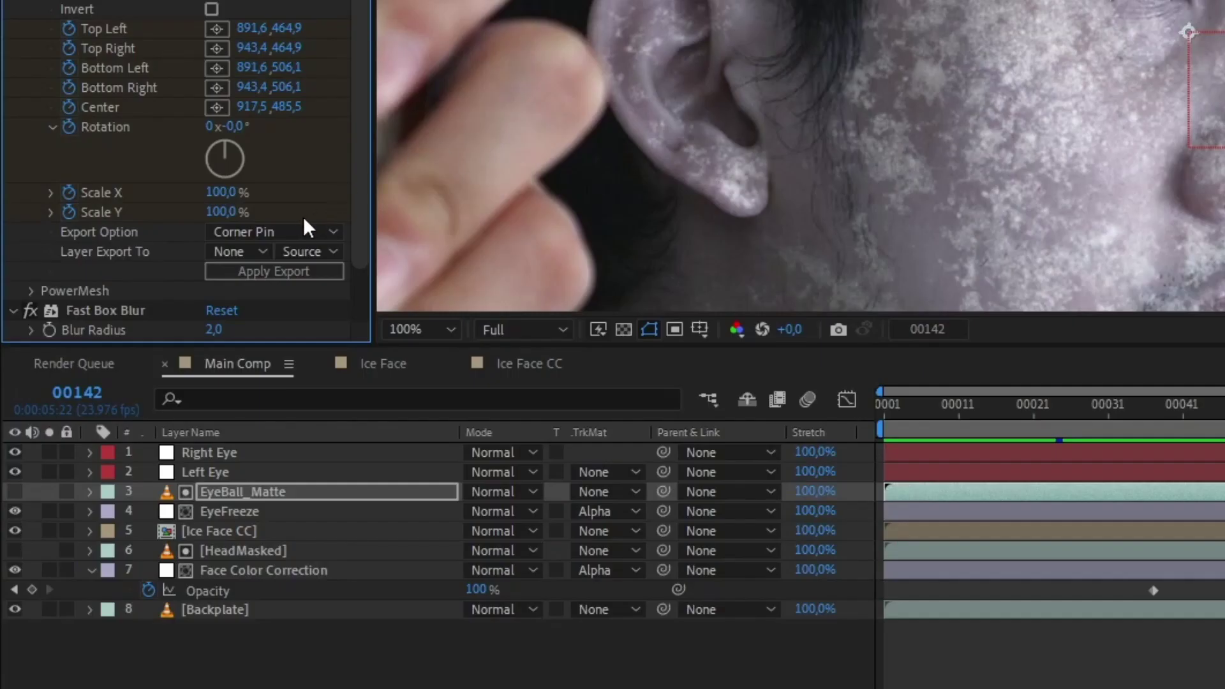
- Export the right eyeball tracking data as Transform to the Right Eye null
{"action": "left_click", "coordinate": [160, 384]}
{"action": "left_click", "coordinate": [262, 306]}
{"action": "left_click", "coordinate": [224, 251]}
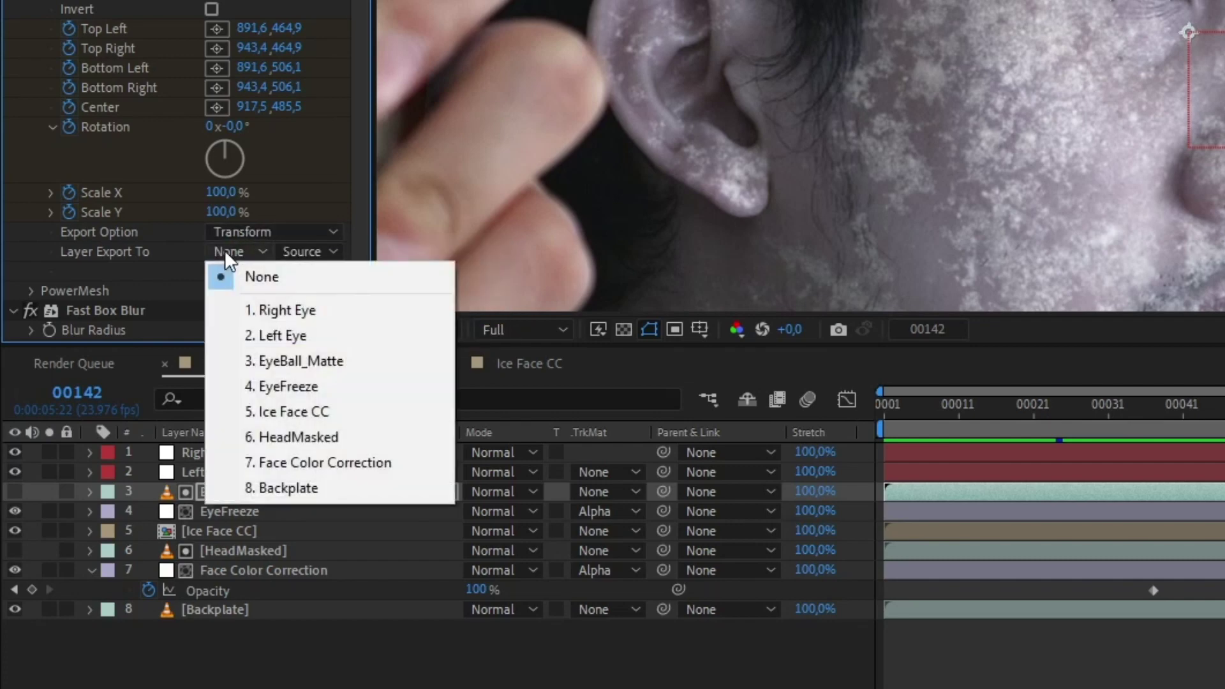
{"action": "left_click", "coordinate": [323, 308]}
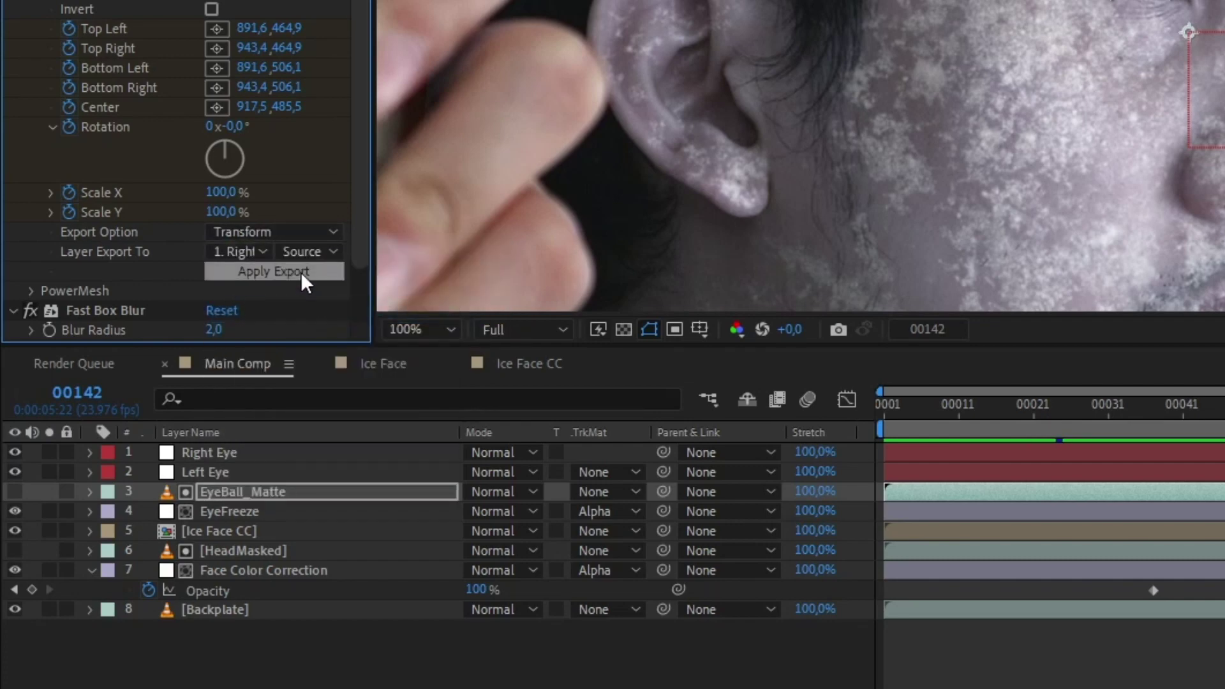
{"action": "left_click", "coordinate": [300, 272]}
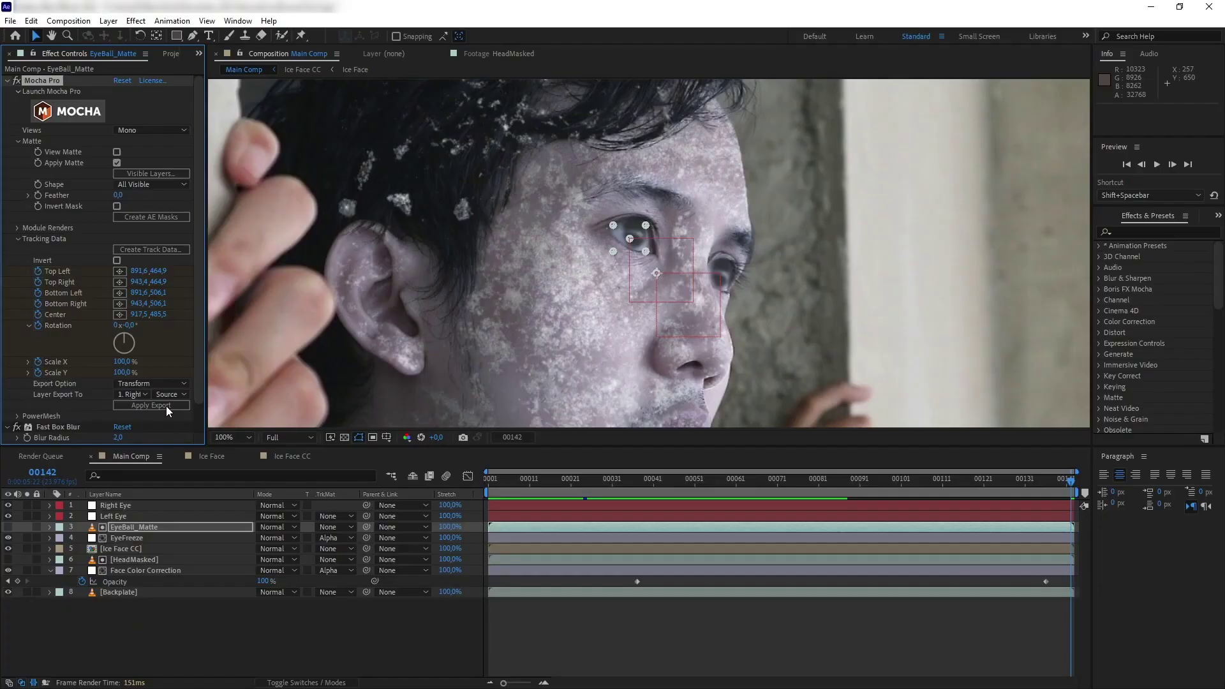
- Create track data from L_EyeBall and export it to the Left Eye null
{"action": "left_click", "coordinate": [150, 249]}
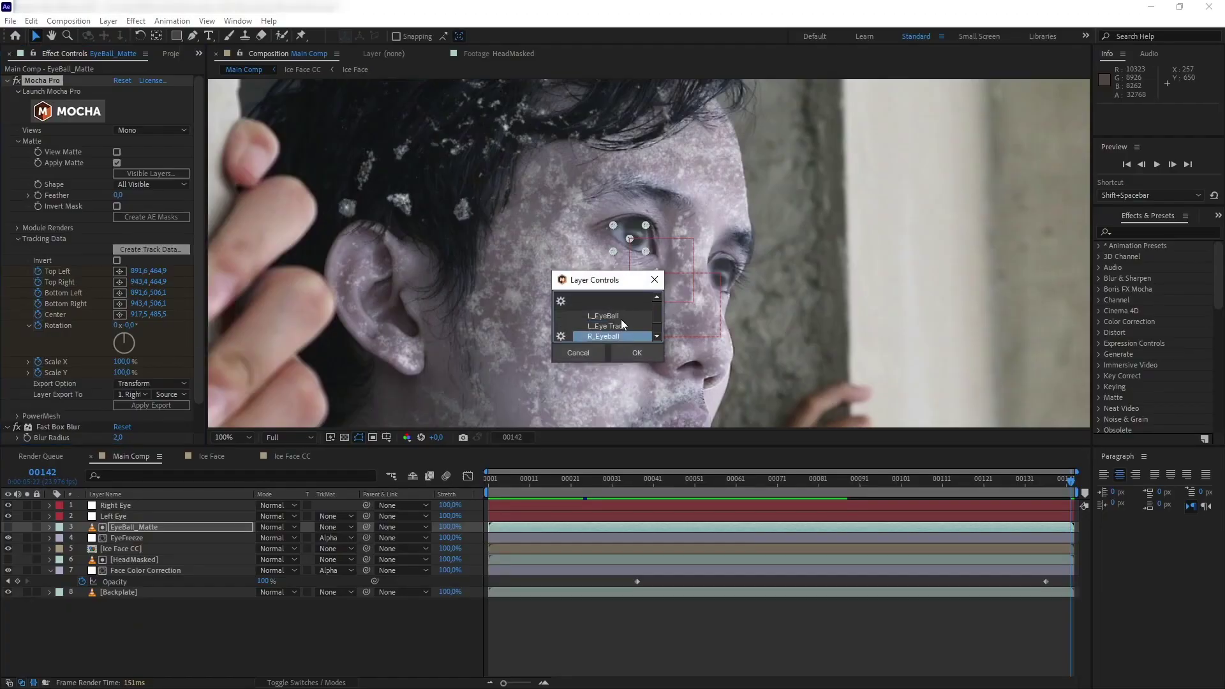
{"action": "left_click", "coordinate": [619, 318]}
{"action": "left_click", "coordinate": [628, 352]}
{"action": "left_click", "coordinate": [132, 395]}
{"action": "left_click", "coordinate": [175, 442]}
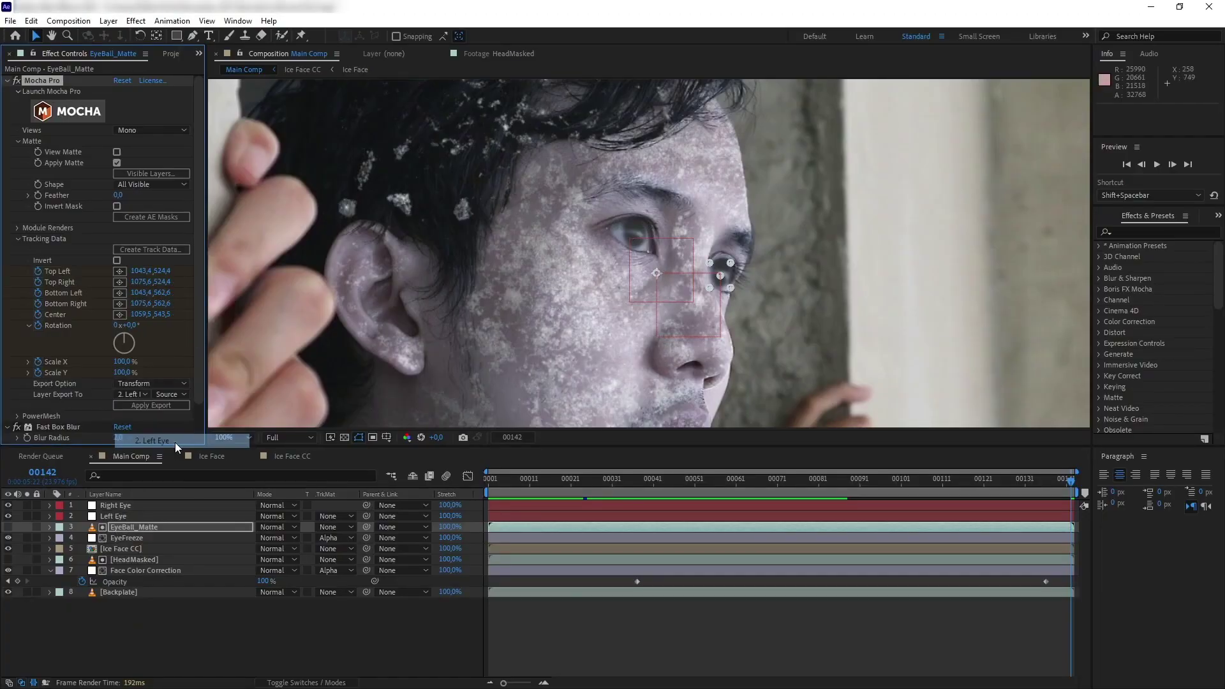
- Add Freezing_Ice_1_4135_2K.mov above the nulls in Main Comp and set its blending mode to Screen
{"action": "left_click", "coordinate": [136, 514]}
{"action": "left_click", "coordinate": [147, 55]}
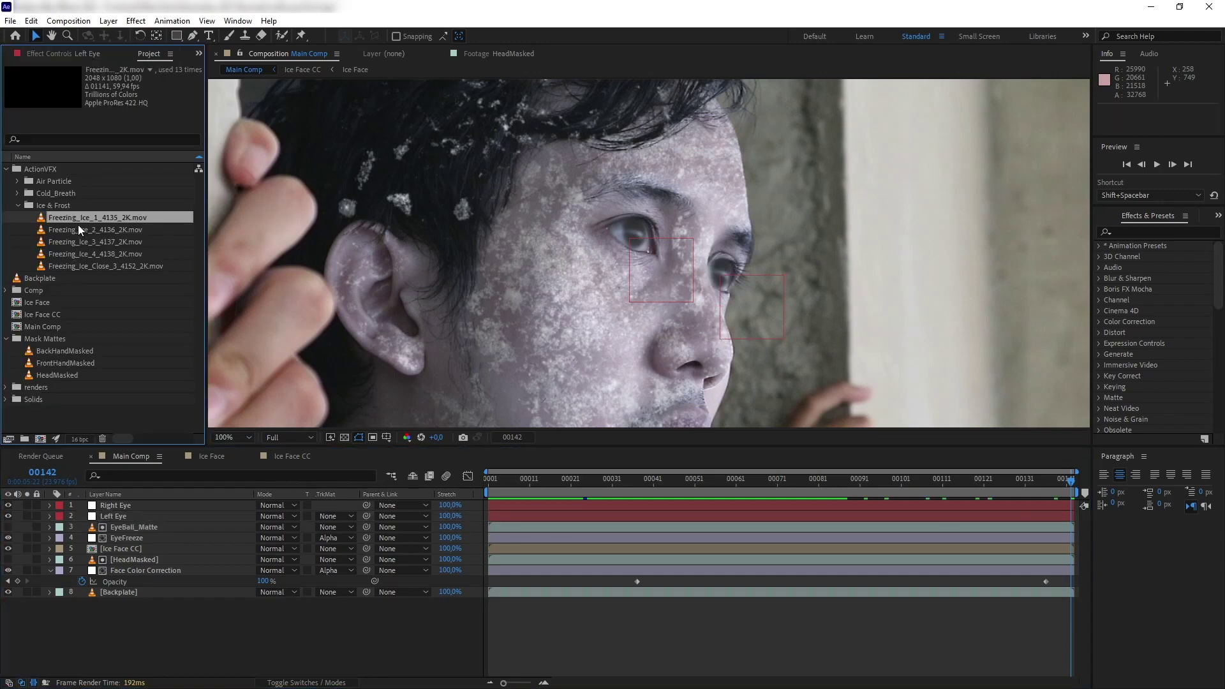
{"action": "left_click_drag", "start_coordinate": [67, 216], "coordinate": [722, 254]}
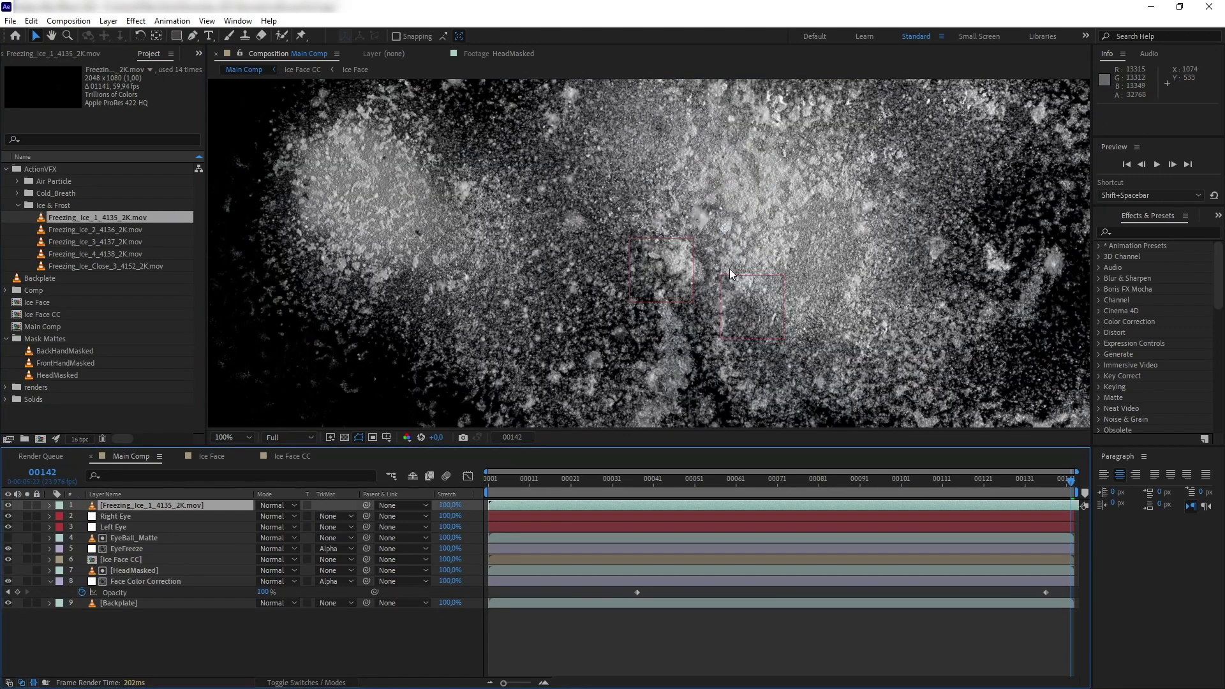
{"action": "scroll", "coordinate": [729, 270], "scroll_direction": "down", "scroll_amount": 1}
{"action": "left_click", "coordinate": [272, 505]}
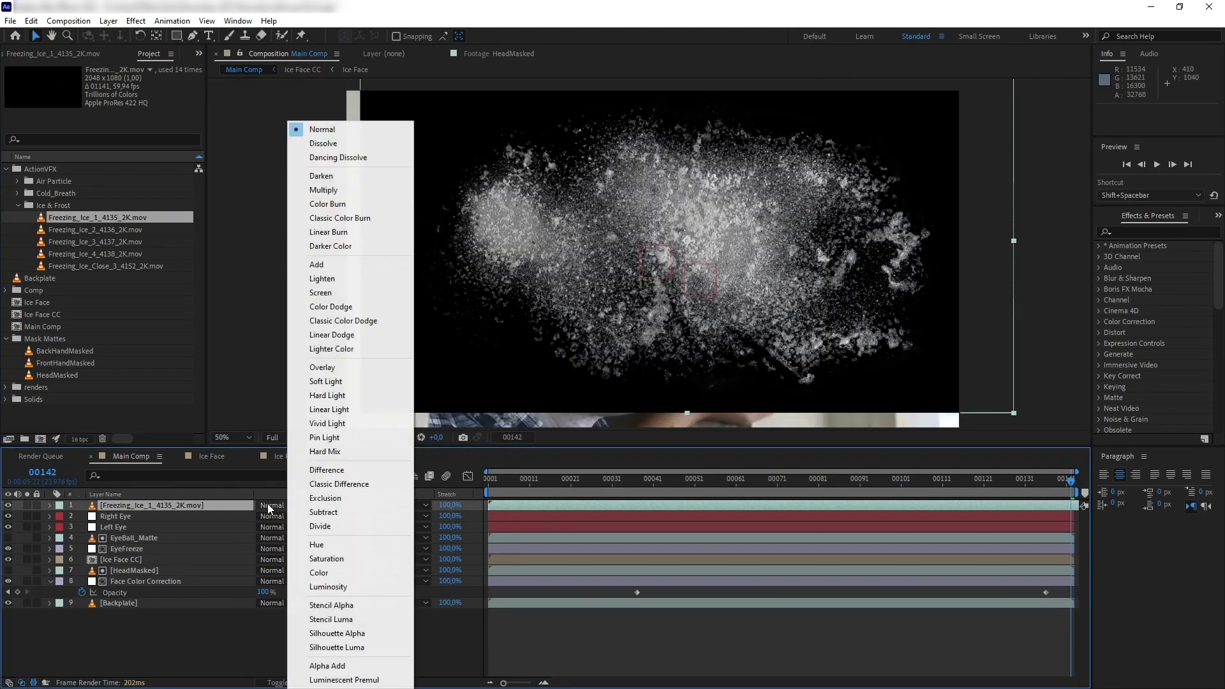
{"action": "left_click", "coordinate": [320, 293]}
- Apply CC Sphere to the ice clip, offset it onto the right eye at about 877, 546 and set the radius to 54
{"action": "scroll", "coordinate": [577, 258], "scroll_direction": "up", "scroll_amount": 1}
{"action": "left_click", "coordinate": [1125, 229]}
{"action": "type", "text": "cc sp"}
{"action": "left_click_drag", "start_coordinate": [1143, 289], "coordinate": [199, 508]}
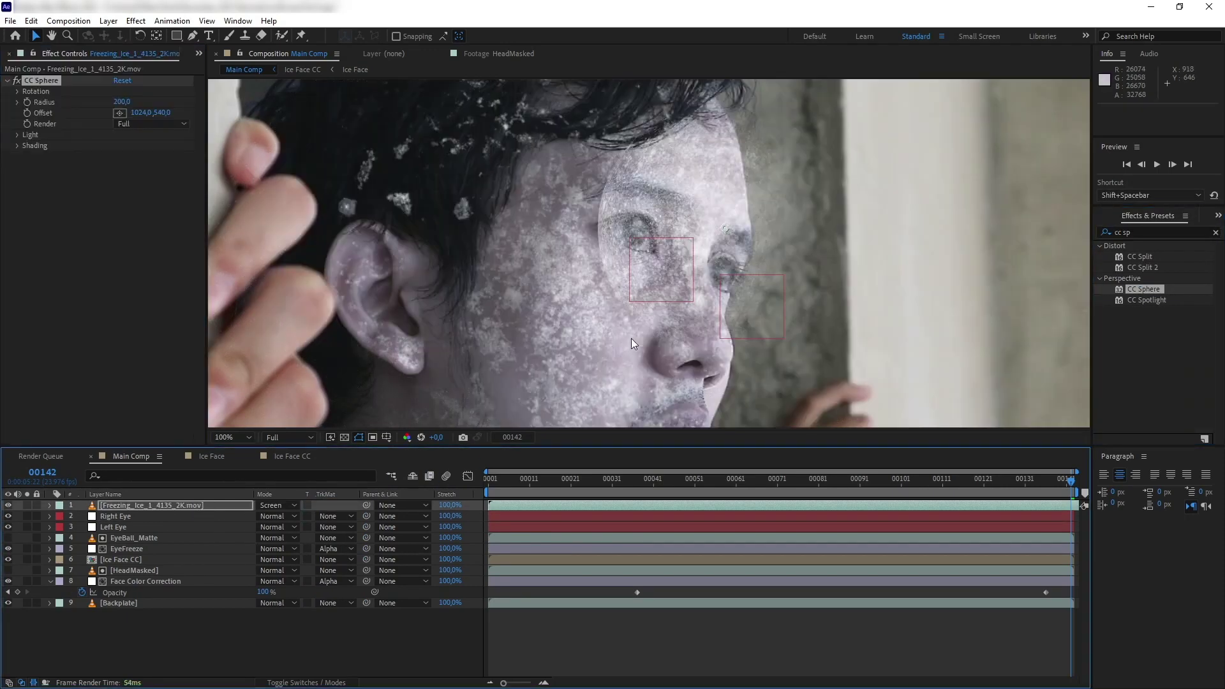
{"action": "left_click", "coordinate": [119, 113]}
{"action": "left_click", "coordinate": [631, 232]}
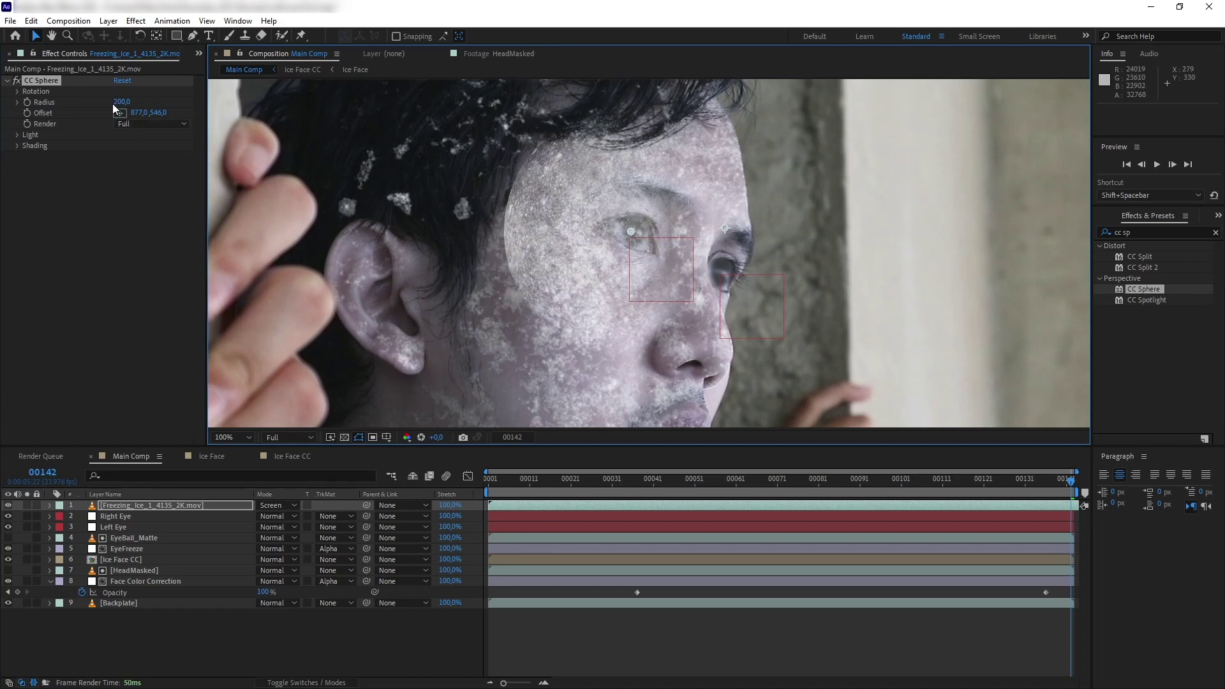
{"action": "left_click_drag", "start_coordinate": [120, 102], "coordinate": [37, 113]}
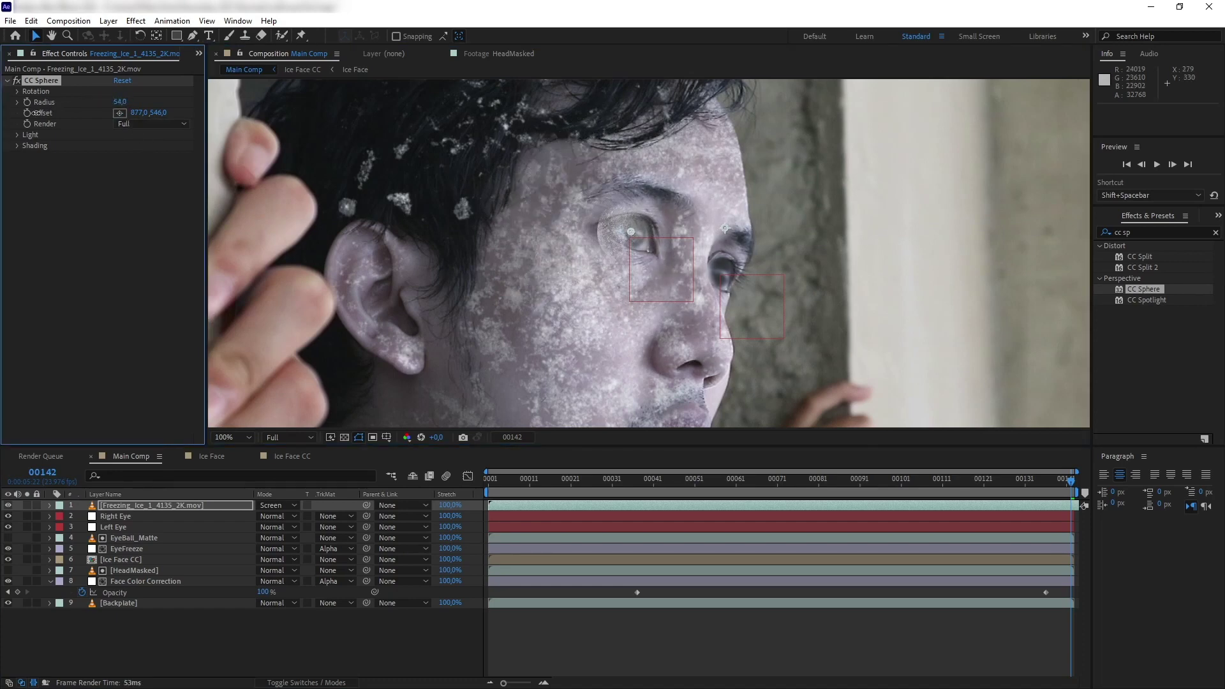
- Solo the ice sphere, set its light direction to 92° and light height to 60, and turn solo off
{"action": "left_click", "coordinate": [27, 506]}
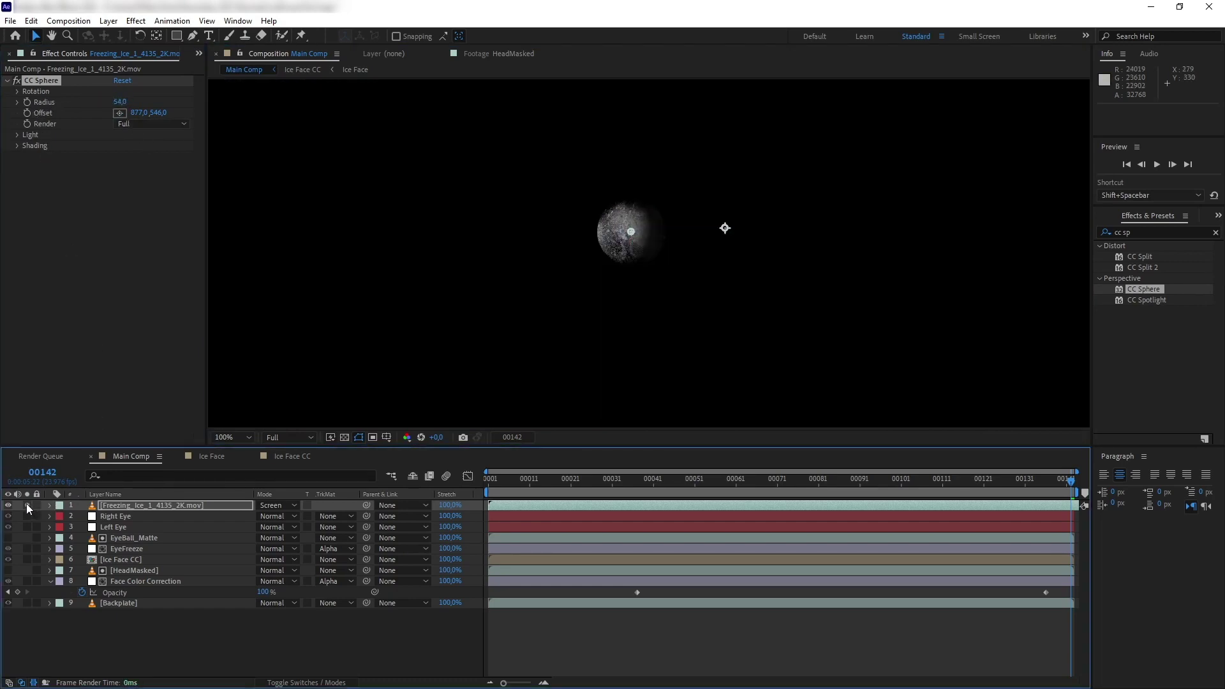
{"action": "left_click", "coordinate": [17, 135]}
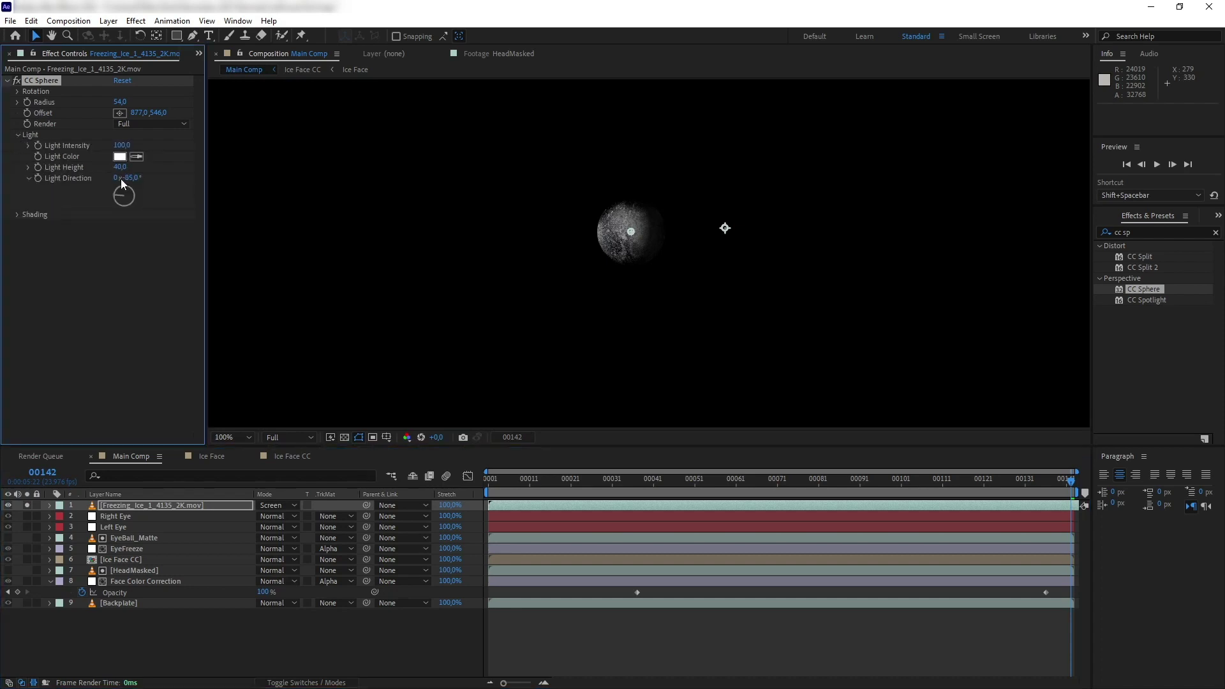
{"action": "left_click_drag", "start_coordinate": [125, 179], "coordinate": [235, 182]}
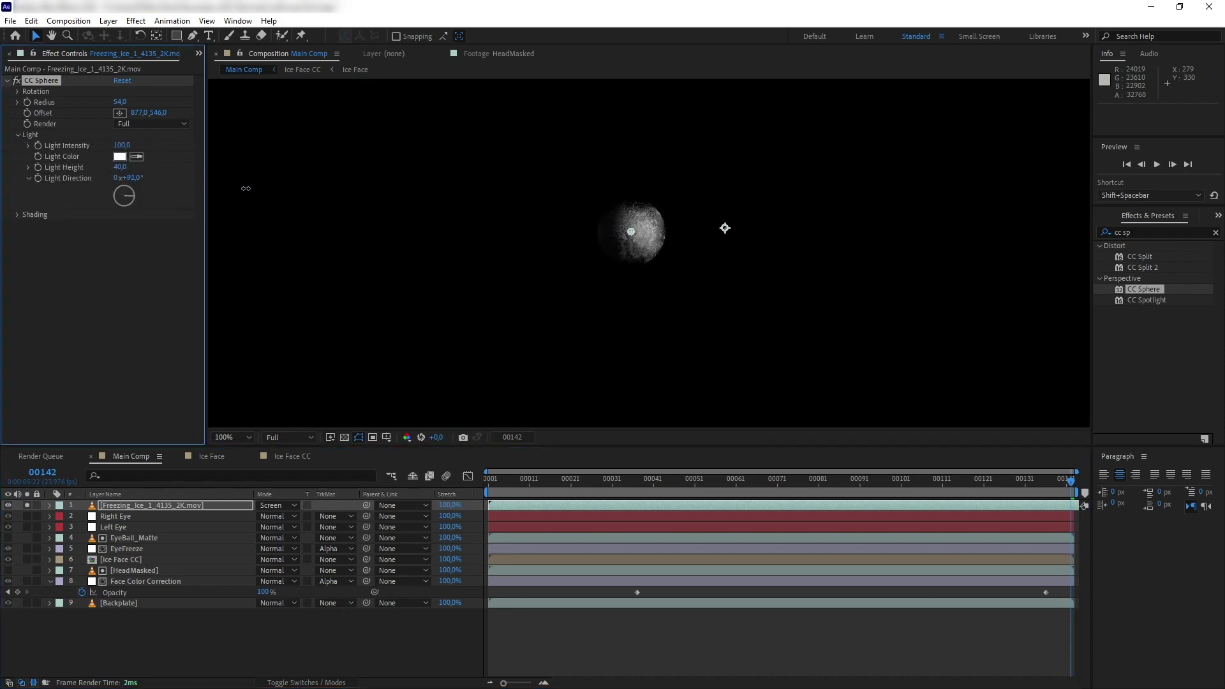
{"action": "left_click_drag", "start_coordinate": [120, 167], "coordinate": [146, 175]}
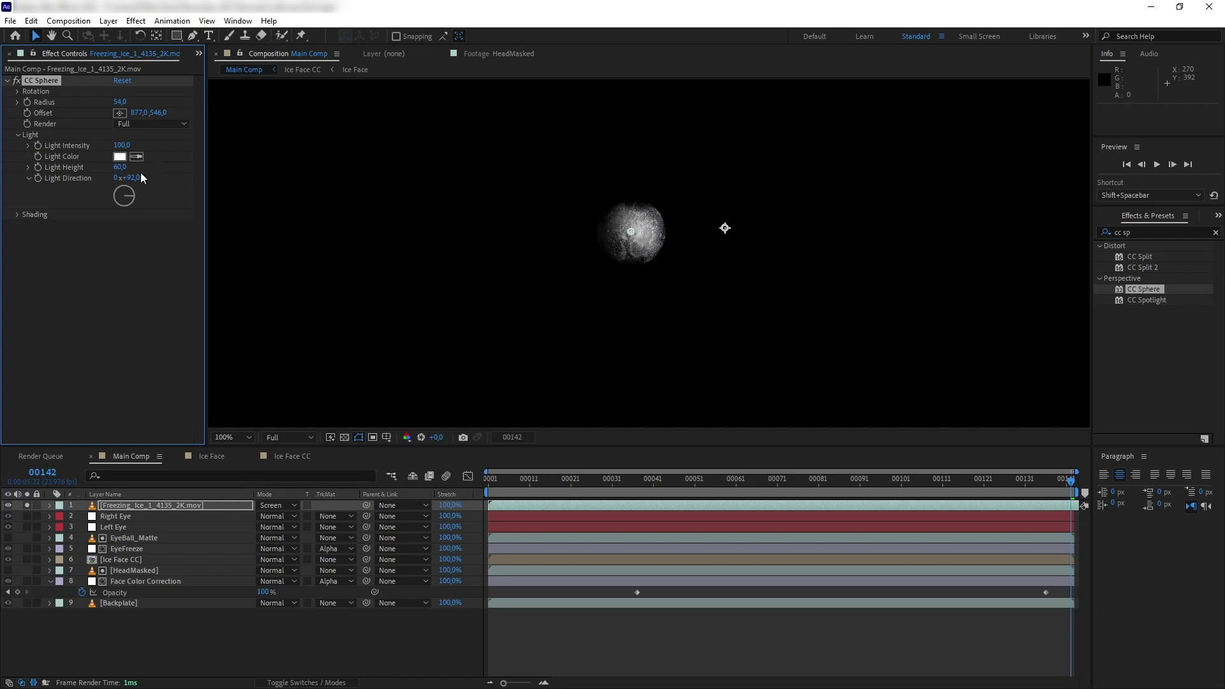
{"action": "left_click", "coordinate": [27, 506]}
- Clear the effects search, parent the ice sphere layer to Right Eye and shift its start to about frame 70
{"action": "left_click", "coordinate": [1216, 232]}
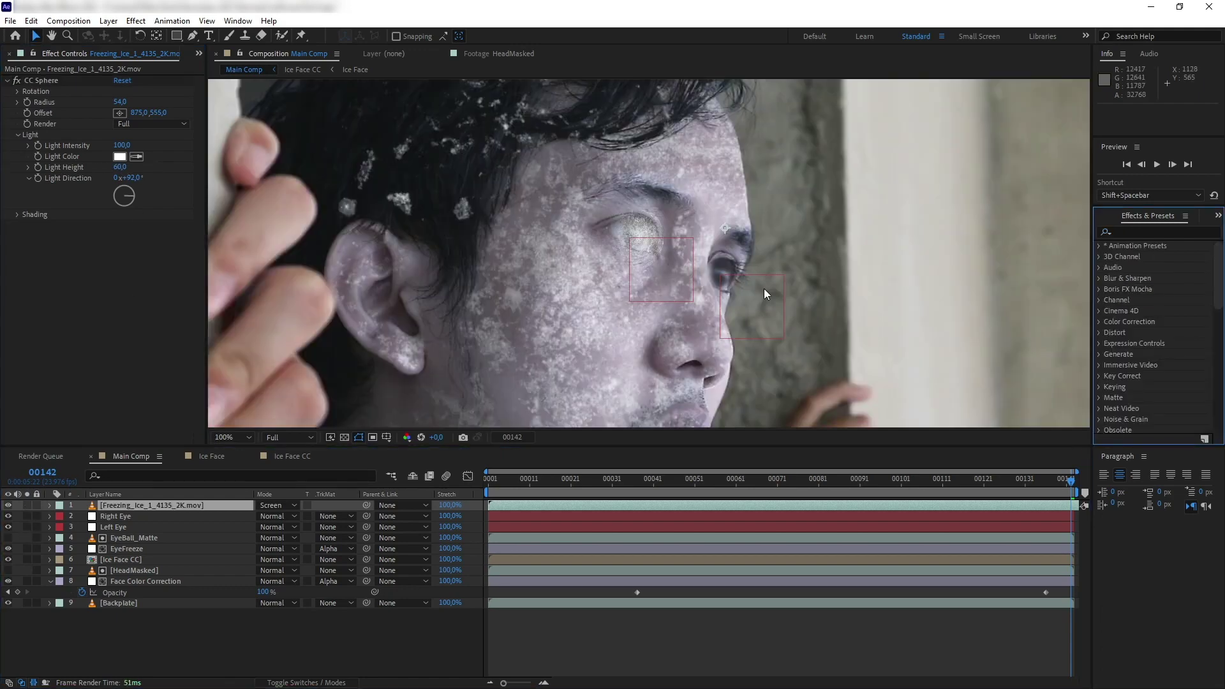
{"action": "left_click", "coordinate": [395, 505]}
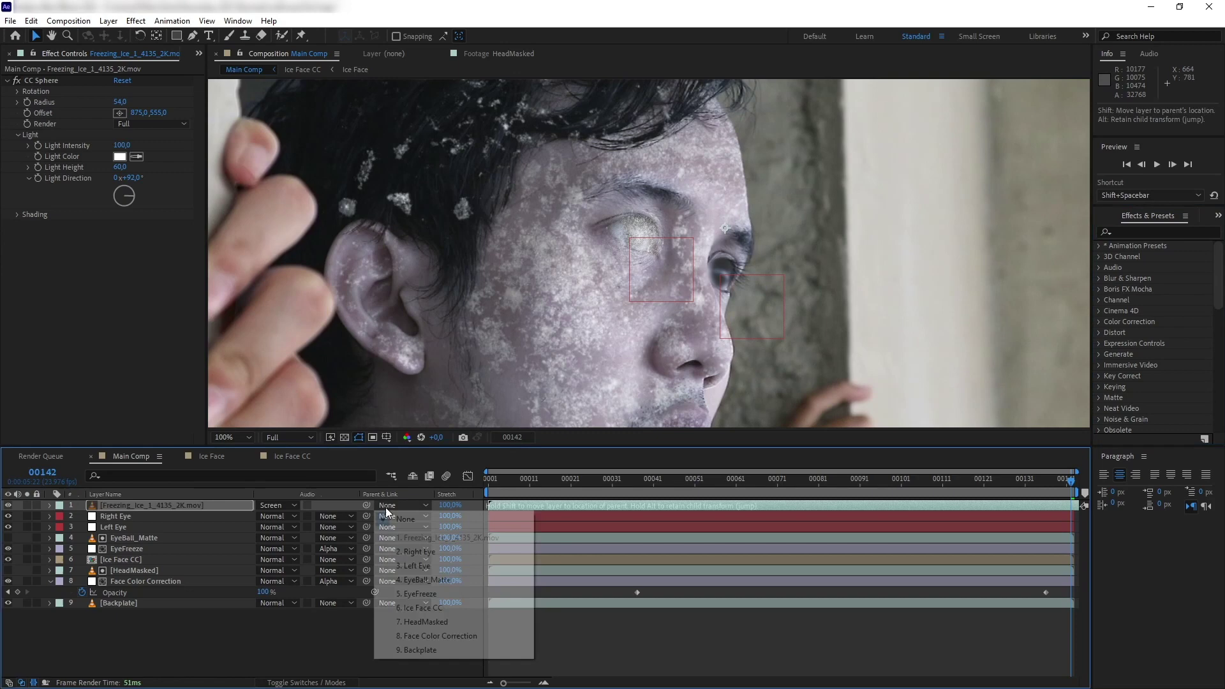
{"action": "left_click", "coordinate": [383, 550]}
{"action": "left_click_drag", "start_coordinate": [1024, 493], "coordinate": [1216, 447]}
{"action": "left_click_drag", "start_coordinate": [489, 505], "coordinate": [773, 505]}
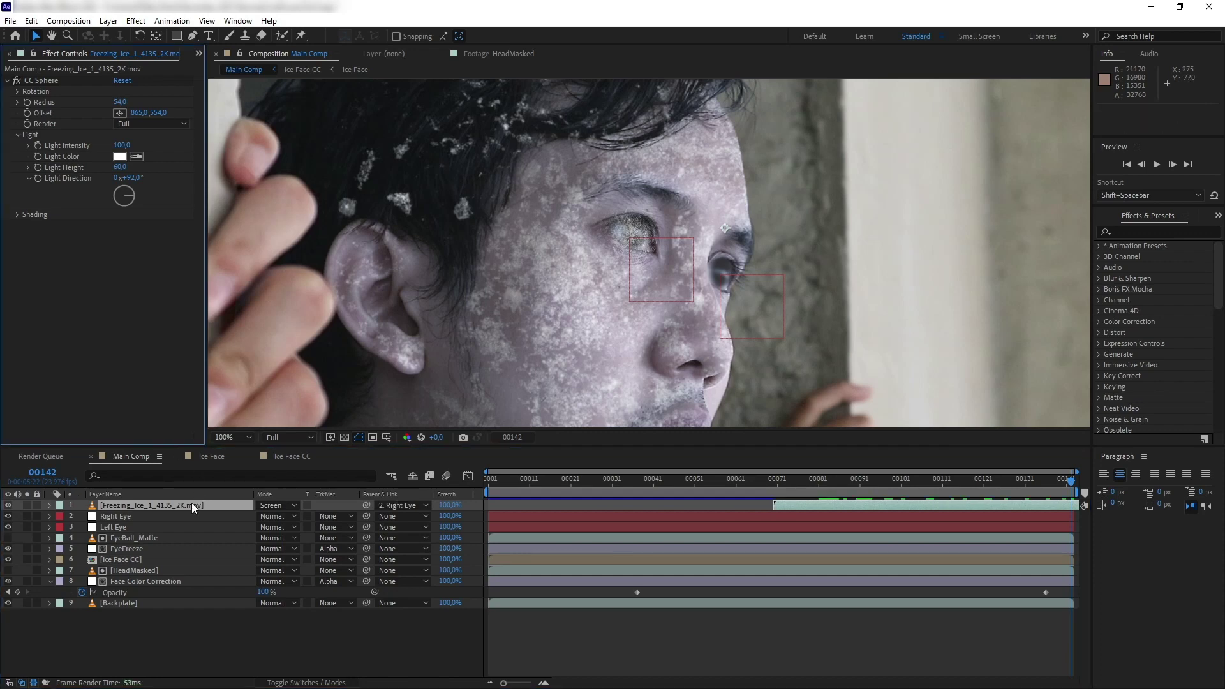
- Duplicate the ice sphere layer and offset the copy's sphere onto the left eye at about 992, 608
{"action": "left_click", "coordinate": [187, 506]}
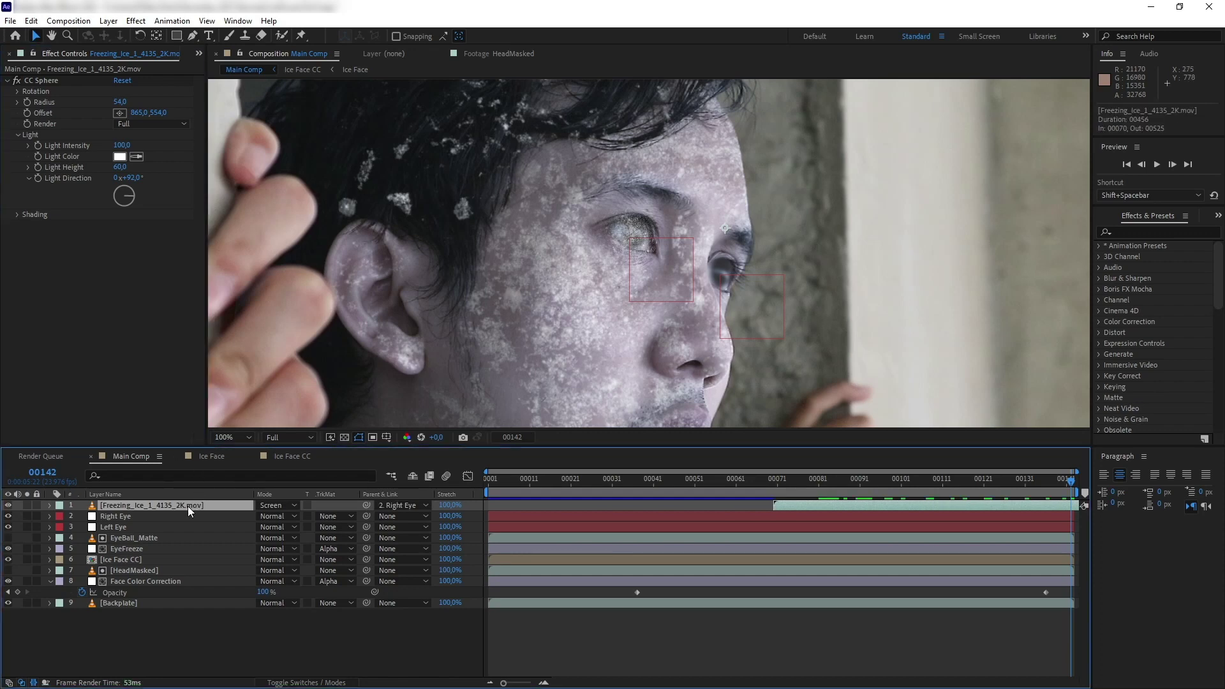
{"action": "key", "text": "ctrl+d"}
{"action": "left_click", "coordinate": [120, 112]}
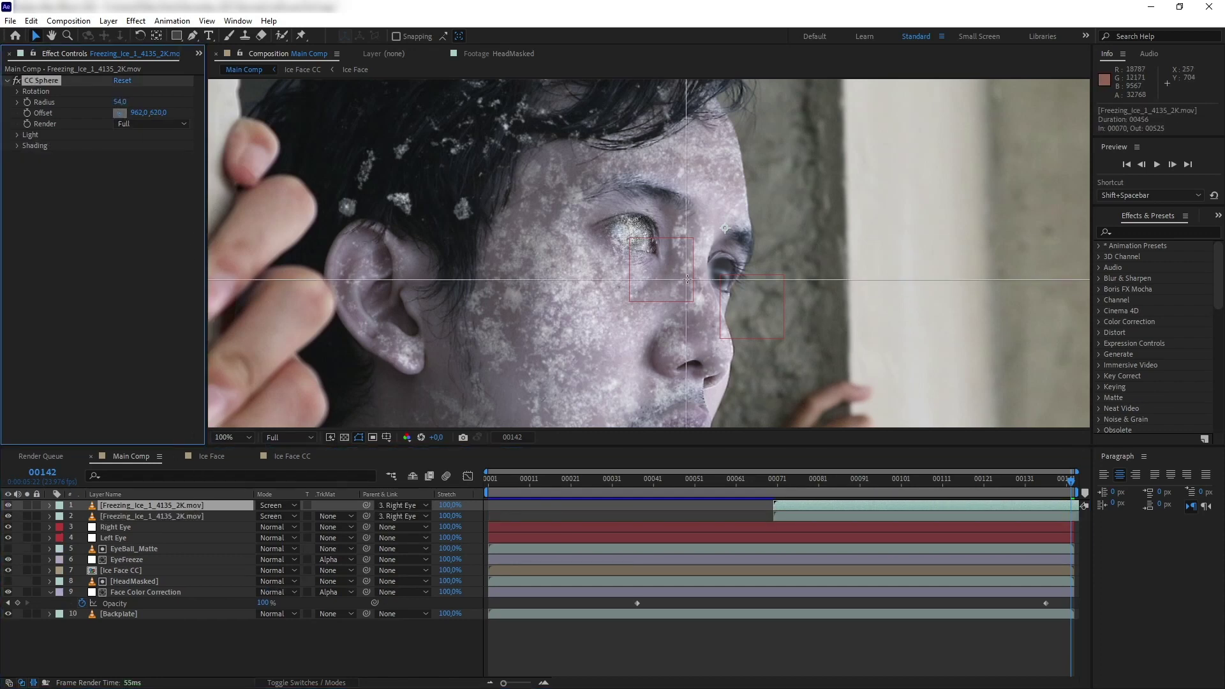
{"action": "left_click", "coordinate": [718, 271]}
{"action": "left_click_drag", "start_coordinate": [710, 269], "coordinate": [706, 271]}
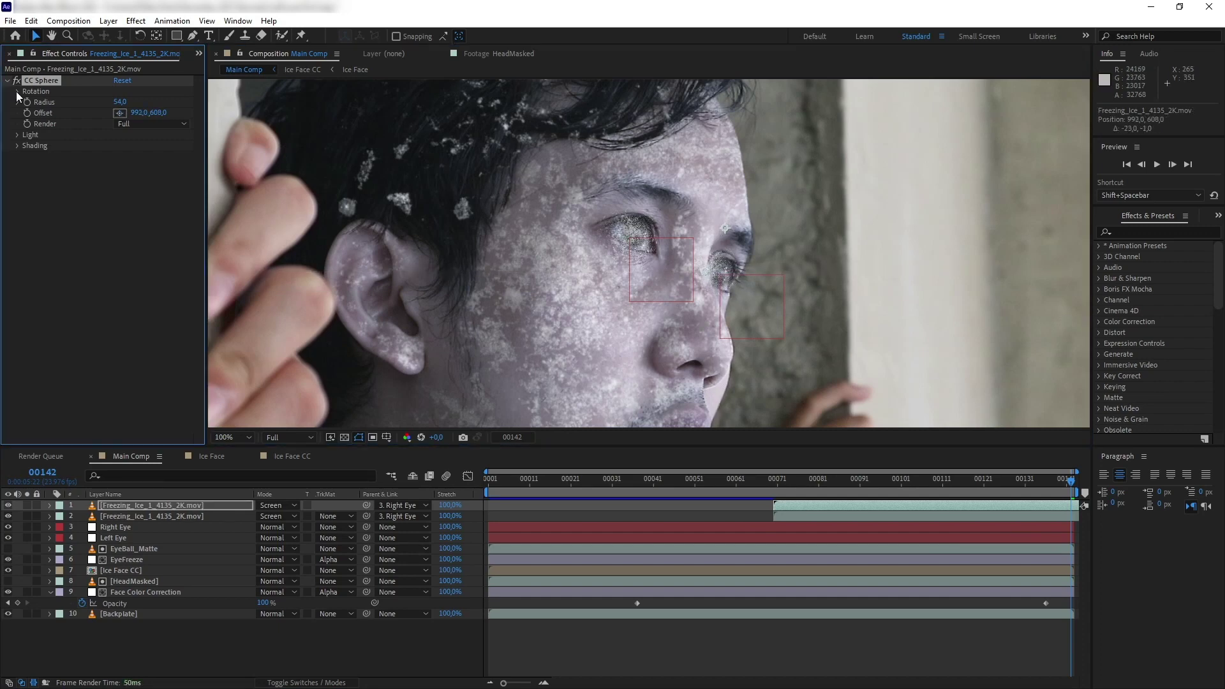
- Rotate the copy's sphere to X -21°, Y 352° and Z -60°, and reduce its radius to 49
{"action": "left_click", "coordinate": [17, 92]}
{"action": "left_click_drag", "start_coordinate": [133, 139], "coordinate": [323, 155]}
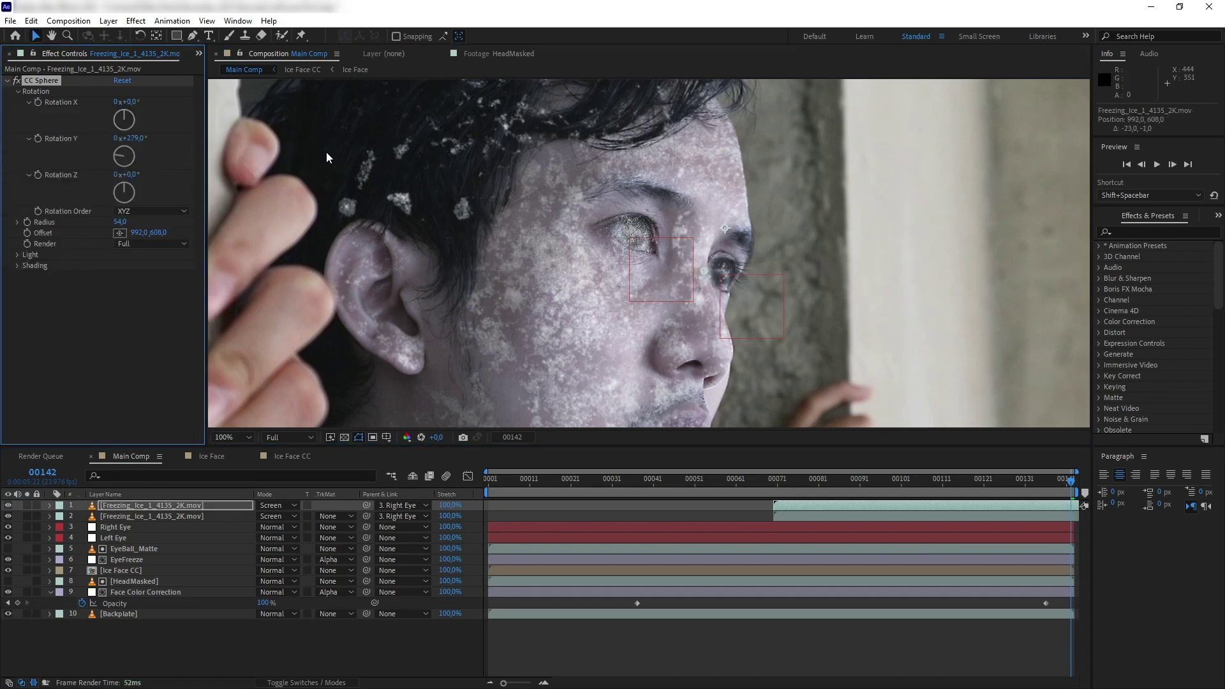
{"action": "left_click_drag", "start_coordinate": [128, 174], "coordinate": [178, 140]}
{"action": "left_click_drag", "start_coordinate": [130, 139], "coordinate": [134, 140]}
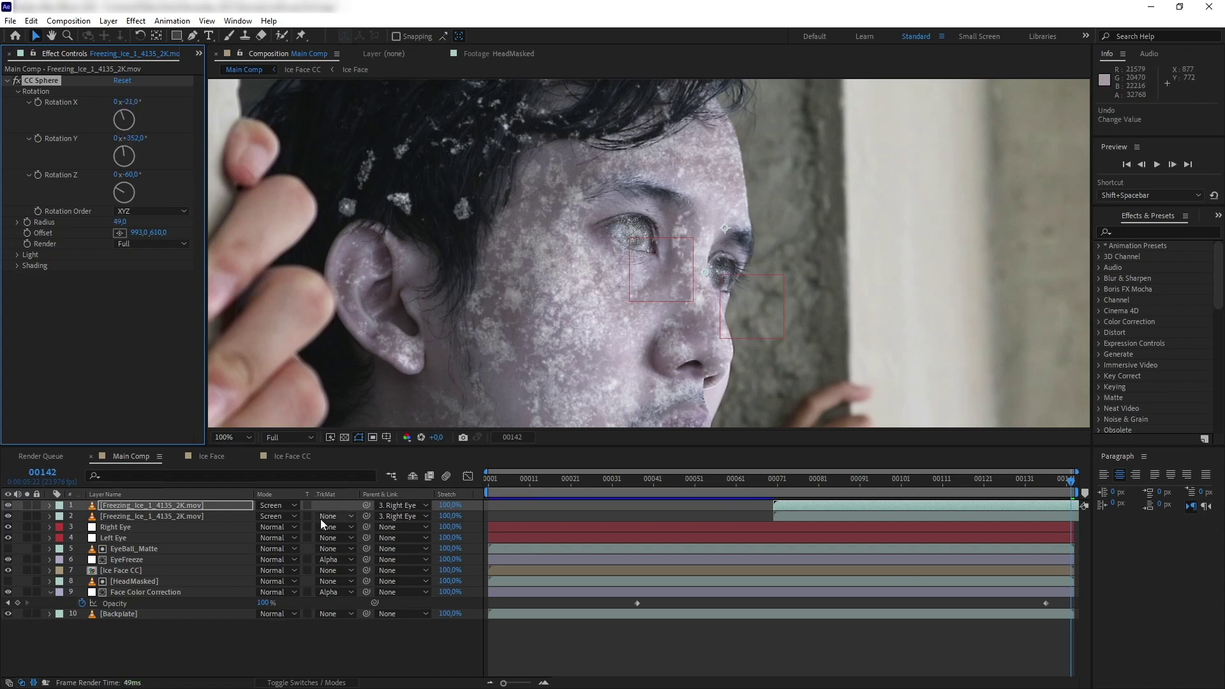
- Parent the duplicated ice sphere layer to Left Eye and scrub the timeline to check the movement
{"action": "left_click", "coordinate": [409, 505]}
{"action": "left_click", "coordinate": [437, 579]}
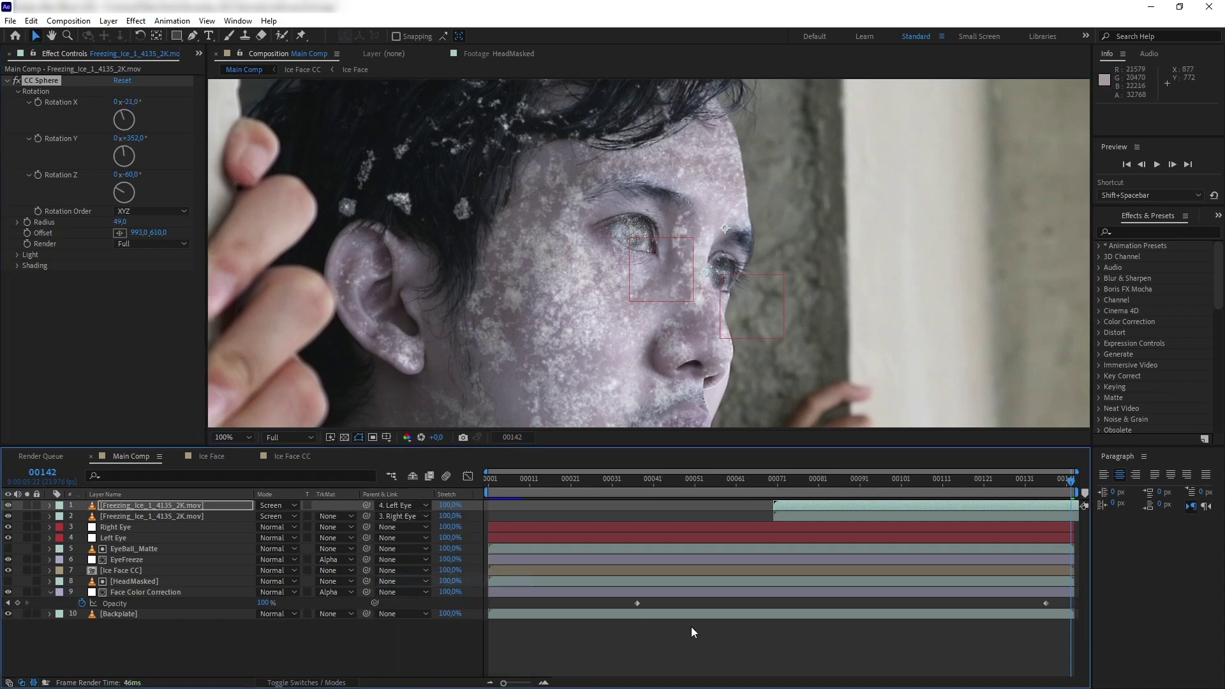
{"action": "left_click", "coordinate": [729, 646]}
{"action": "left_click_drag", "start_coordinate": [1061, 481], "coordinate": [1128, 502]}
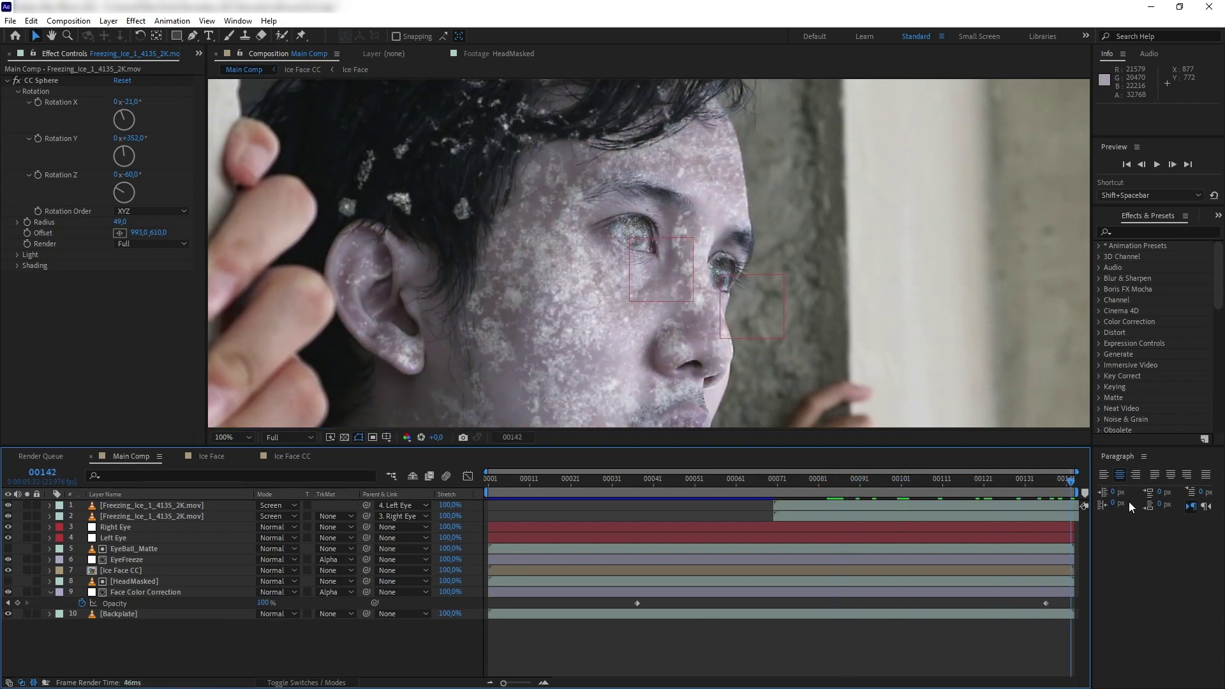
- Pre-compose both ice sphere layers and both eye nulls into a composition named EyeBallSpheres
{"action": "left_click", "coordinate": [128, 538]}
{"action": "left_click", "coordinate": [157, 505], "text": "shift"}
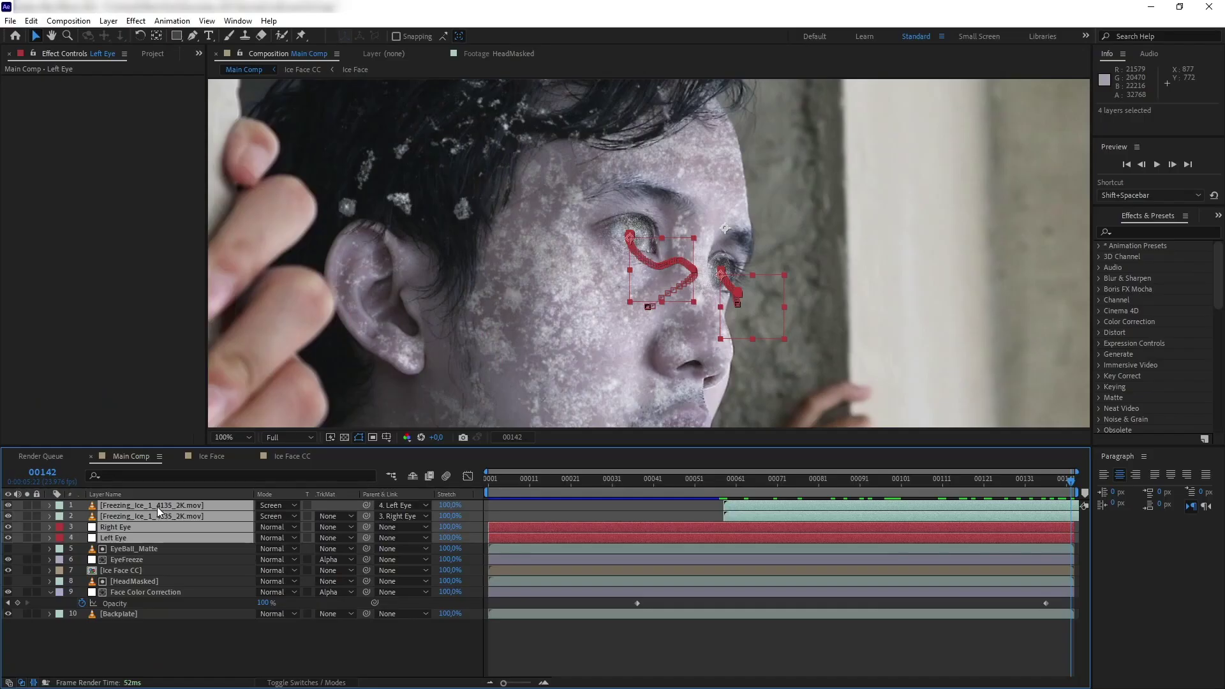
{"action": "key", "text": "ctrl+shift+c"}
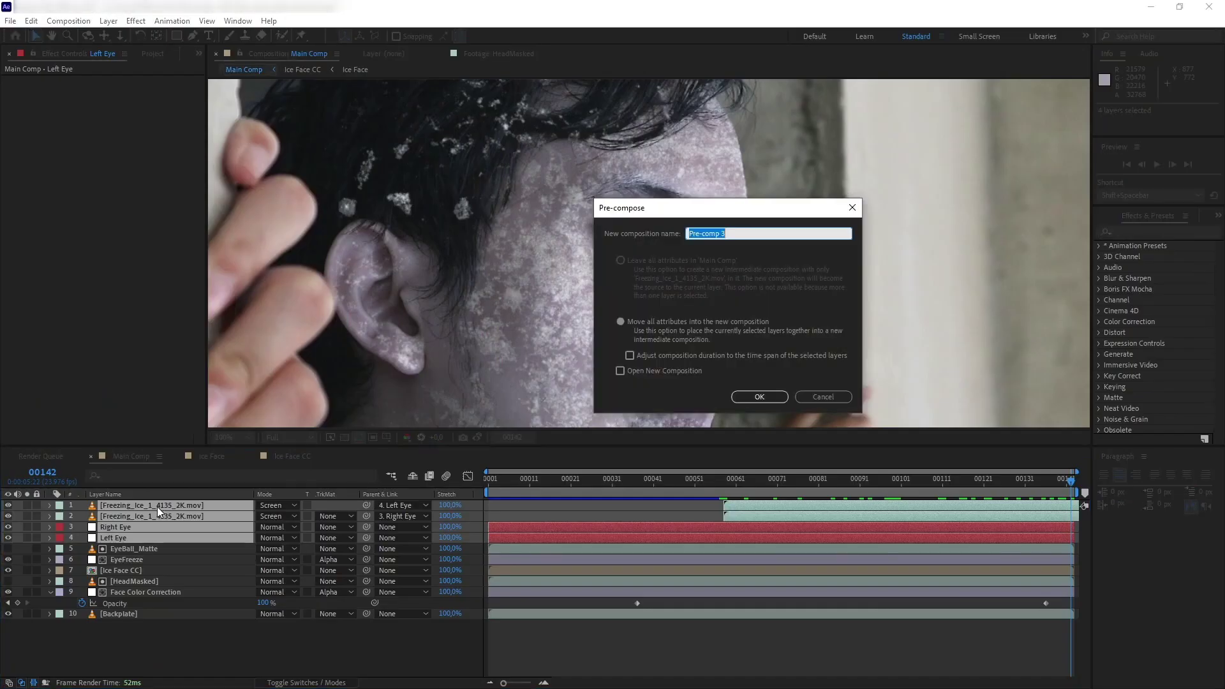
{"action": "type", "text": "EyeBallSpheres"}
{"action": "key", "text": "Return"}
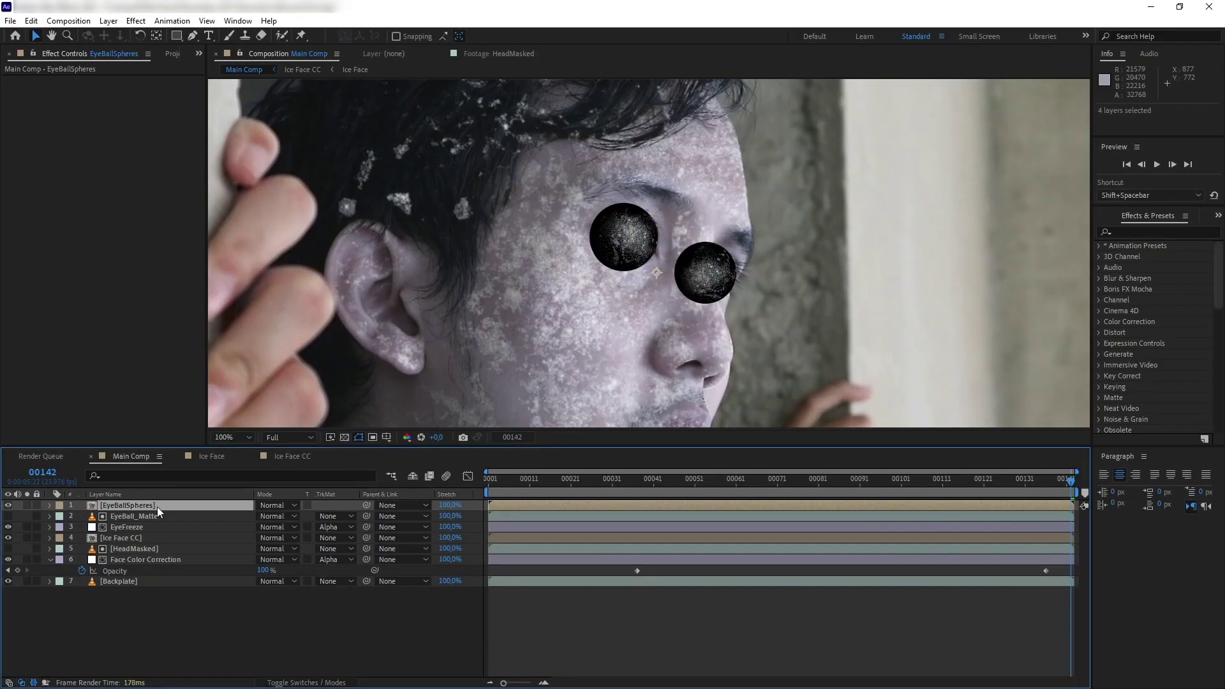
- Apply uni.Unmult and a Gaussian Blur with blurriness 2 to the EyeBallSpheres layer
{"action": "left_click", "coordinate": [1153, 232]}
{"action": "type", "text": "unm"}
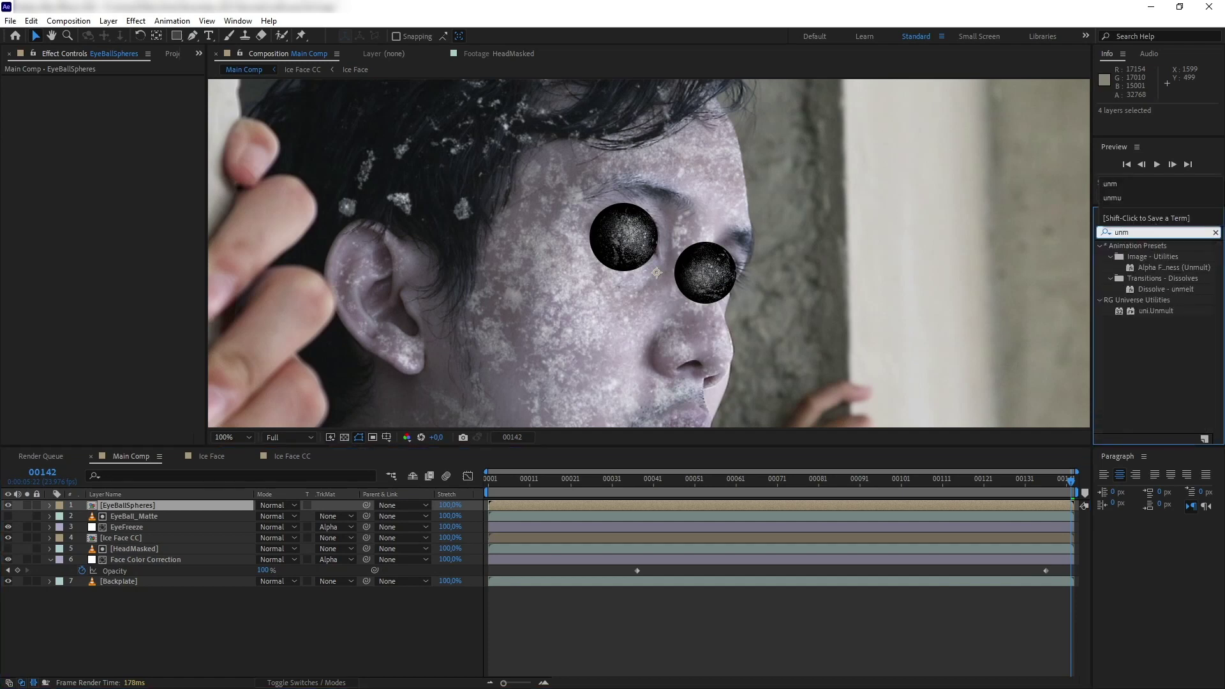
{"action": "left_click_drag", "start_coordinate": [1157, 311], "coordinate": [121, 505]}
{"action": "double_click", "coordinate": [1121, 233]}
{"action": "type", "text": "gaus"}
{"action": "left_click_drag", "start_coordinate": [1160, 256], "coordinate": [115, 278]}
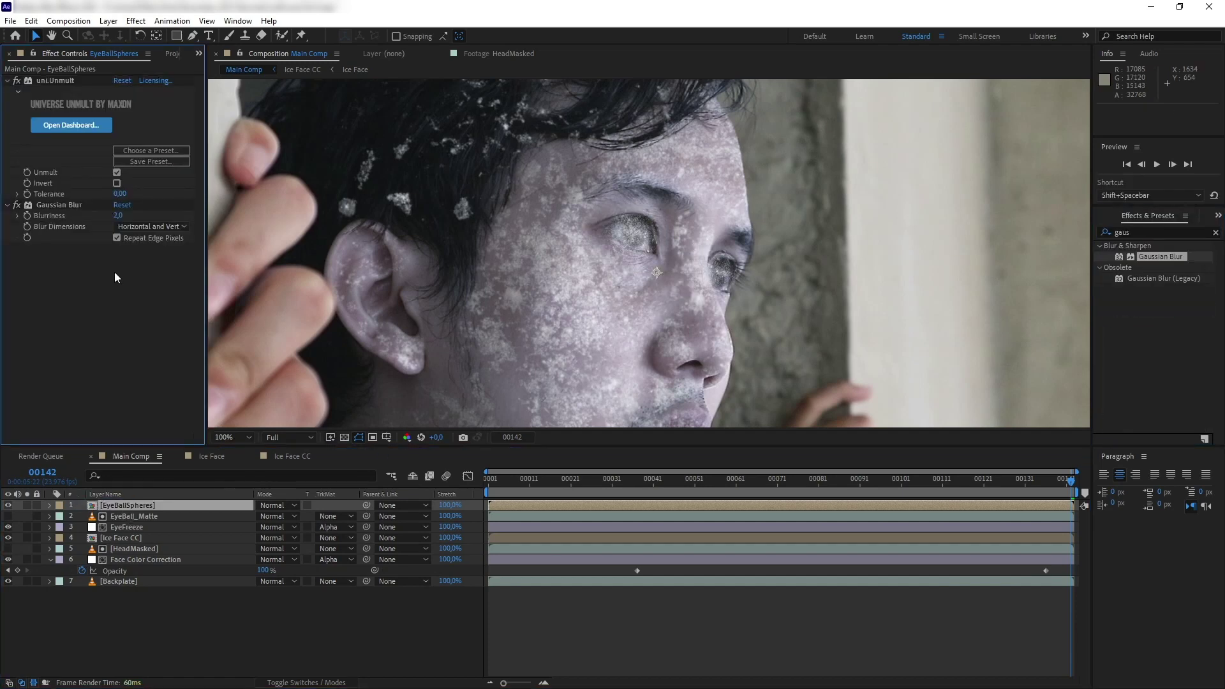
- Duplicate the EyeBall_Matte layer above EyeBallSpheres, use the copy as its alpha matte, and play back the result
{"action": "left_click", "coordinate": [135, 516]}
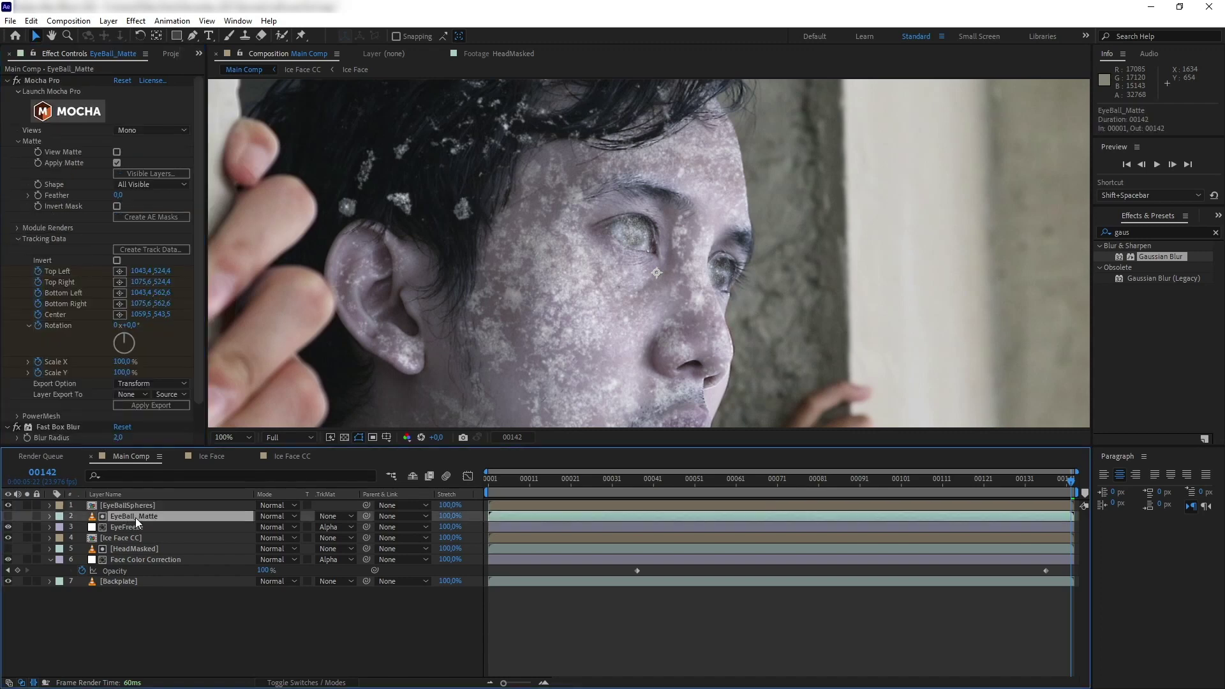
{"action": "key", "text": "ctrl+d"}
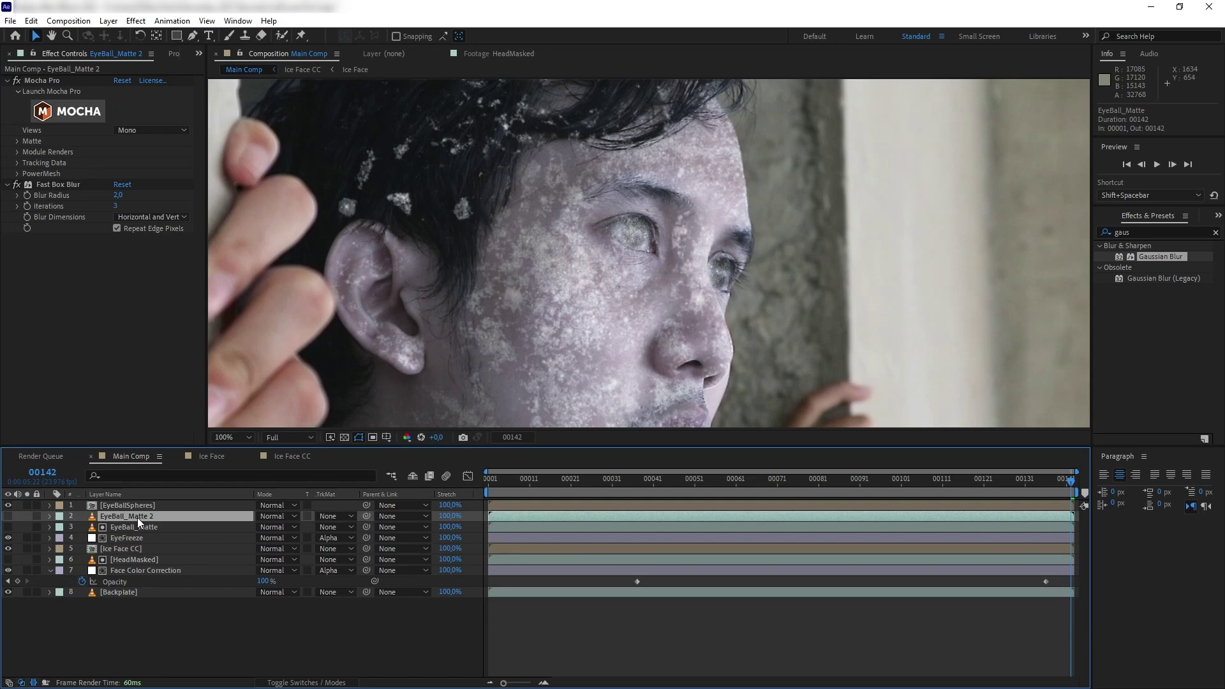
{"action": "left_click_drag", "start_coordinate": [137, 518], "coordinate": [140, 504]}
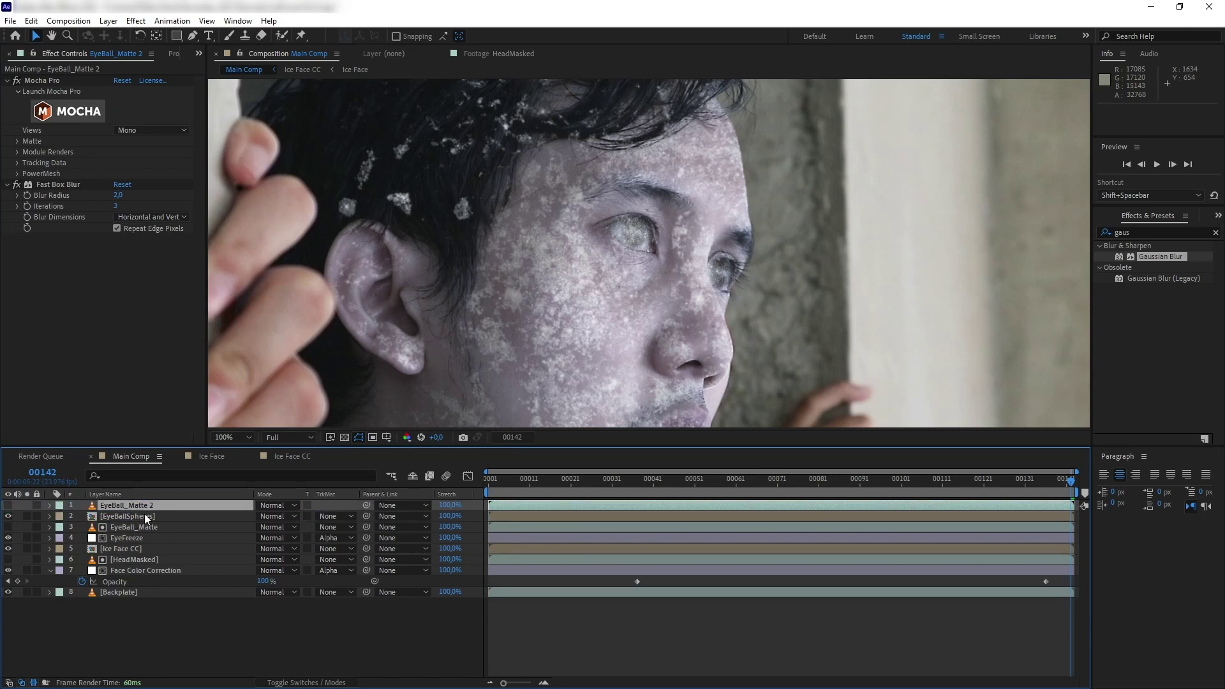
{"action": "left_click", "coordinate": [145, 516]}
{"action": "left_click", "coordinate": [338, 516]}
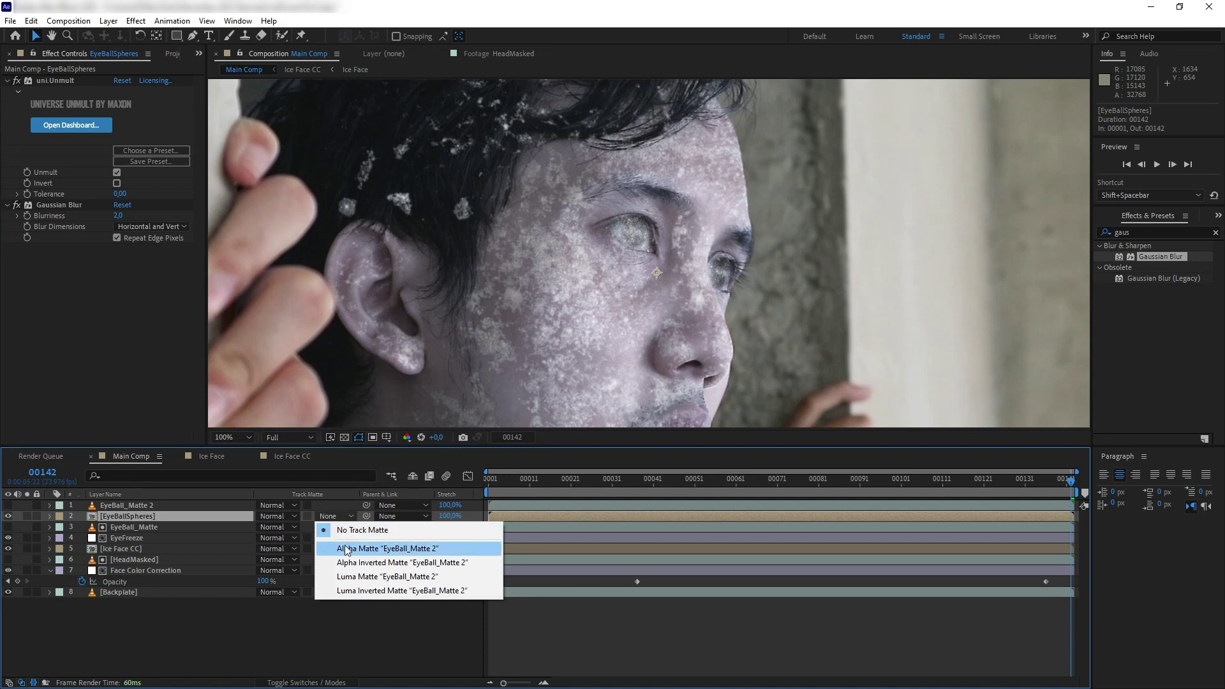
{"action": "left_click", "coordinate": [344, 546]}
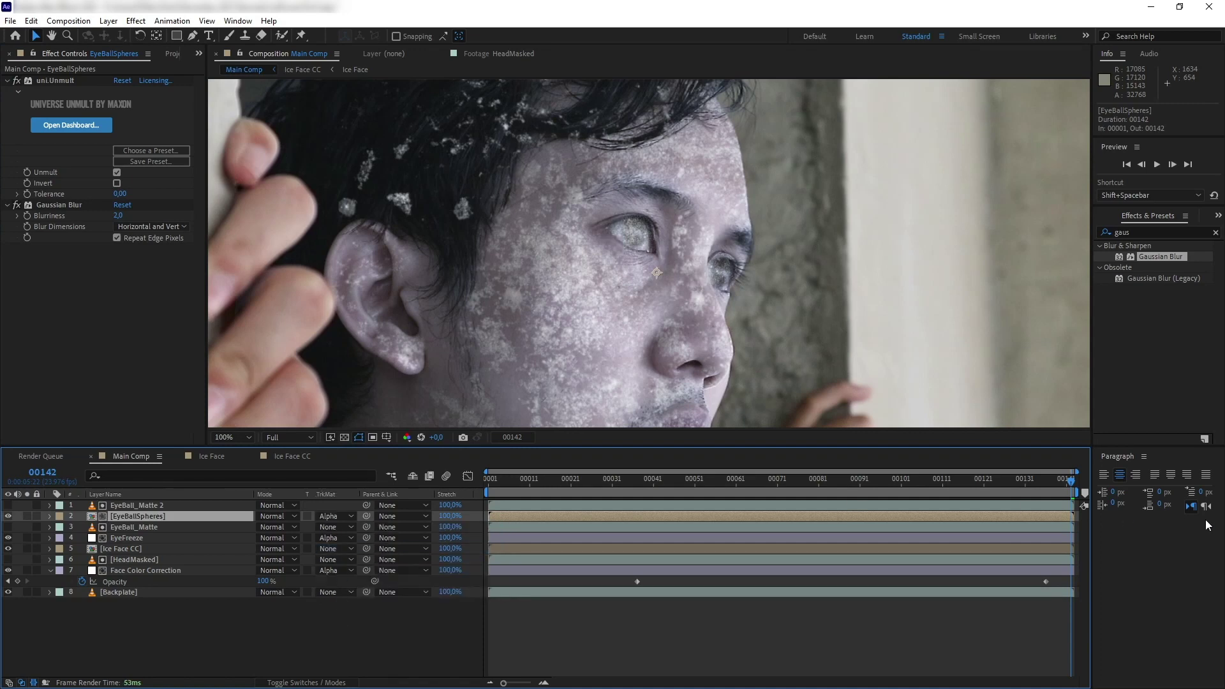
{"action": "key", "text": "space"}
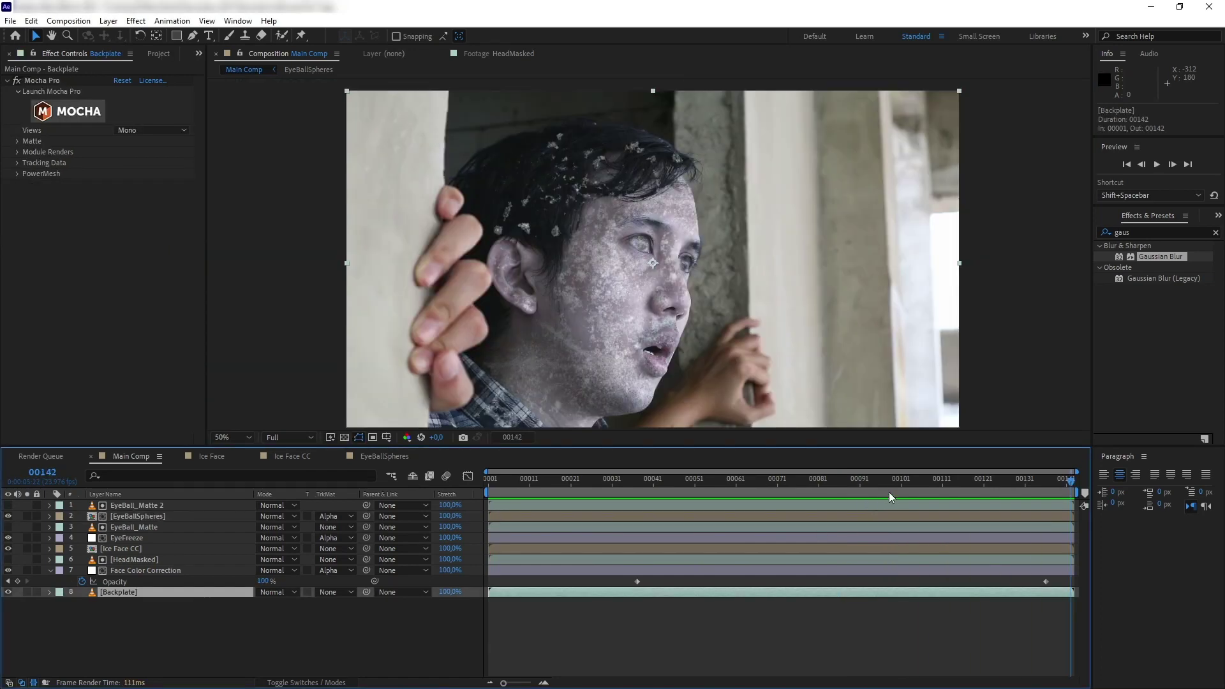
{"action": "left_click_drag", "start_coordinate": [849, 483], "coordinate": [1100, 494]}
{"action": "left_click_drag", "start_coordinate": [1100, 495], "coordinate": [1067, 488]}
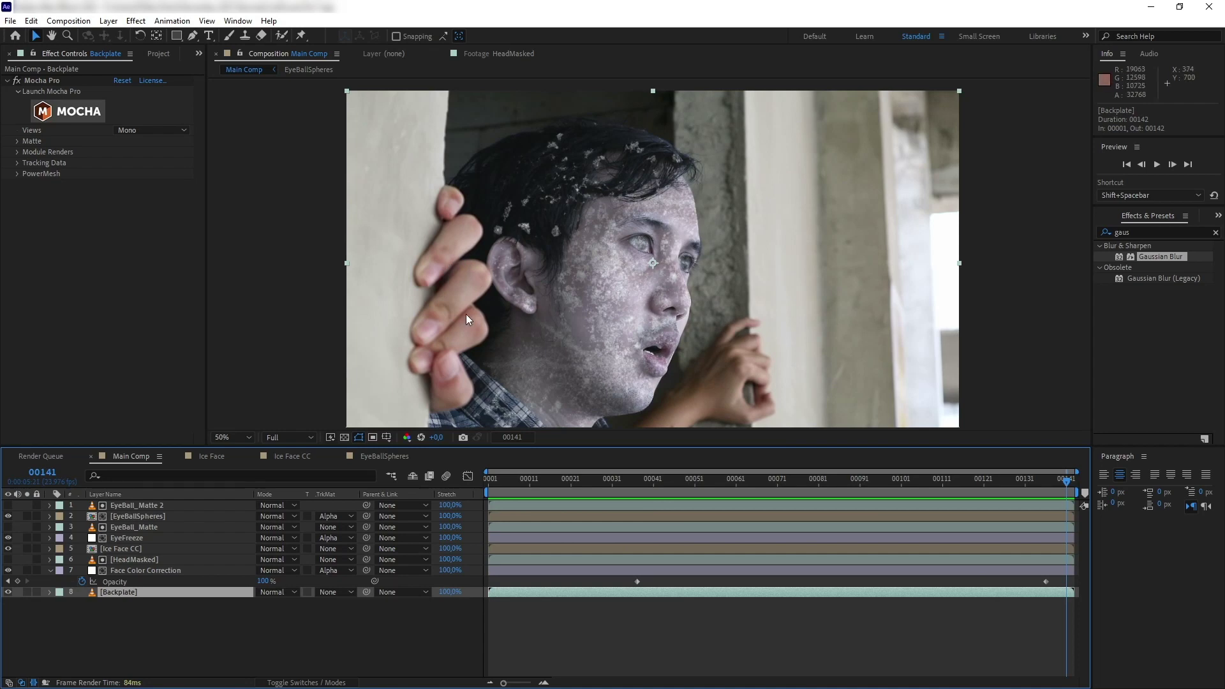
- Duplicate the Backplate layer, move the copy to the top of the stack, and open it in Mocha Pro
{"action": "key", "text": "ctrl+d"}
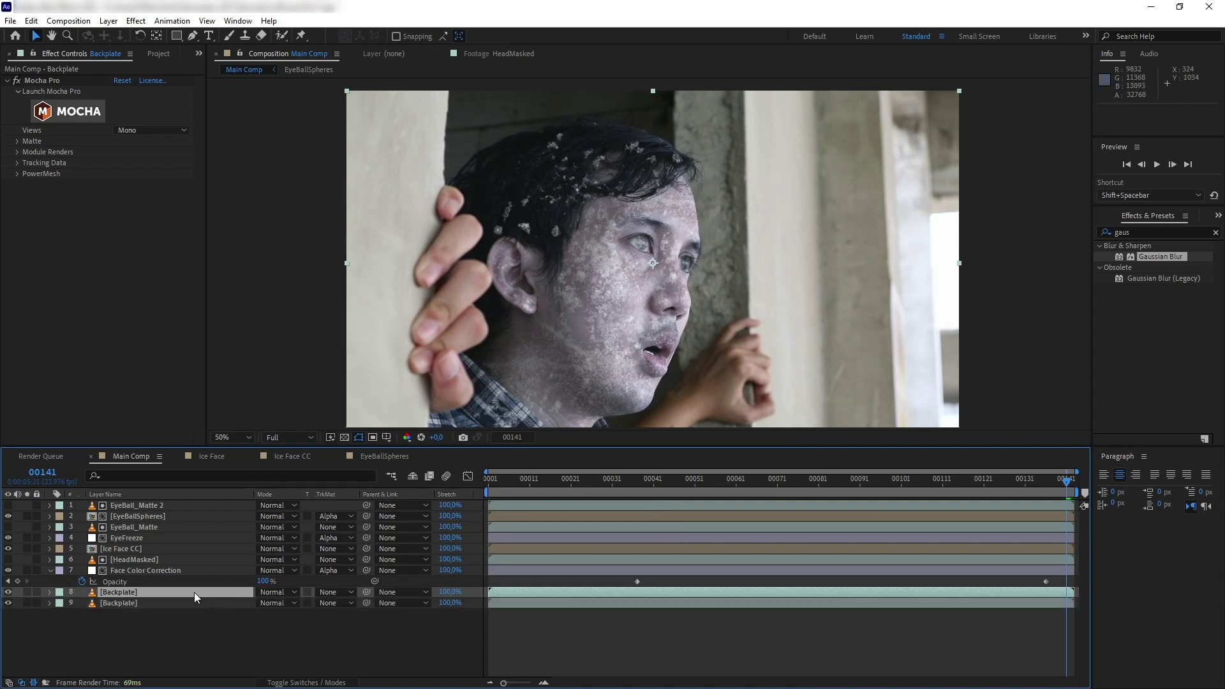
{"action": "left_click_drag", "start_coordinate": [194, 592], "coordinate": [185, 509]}
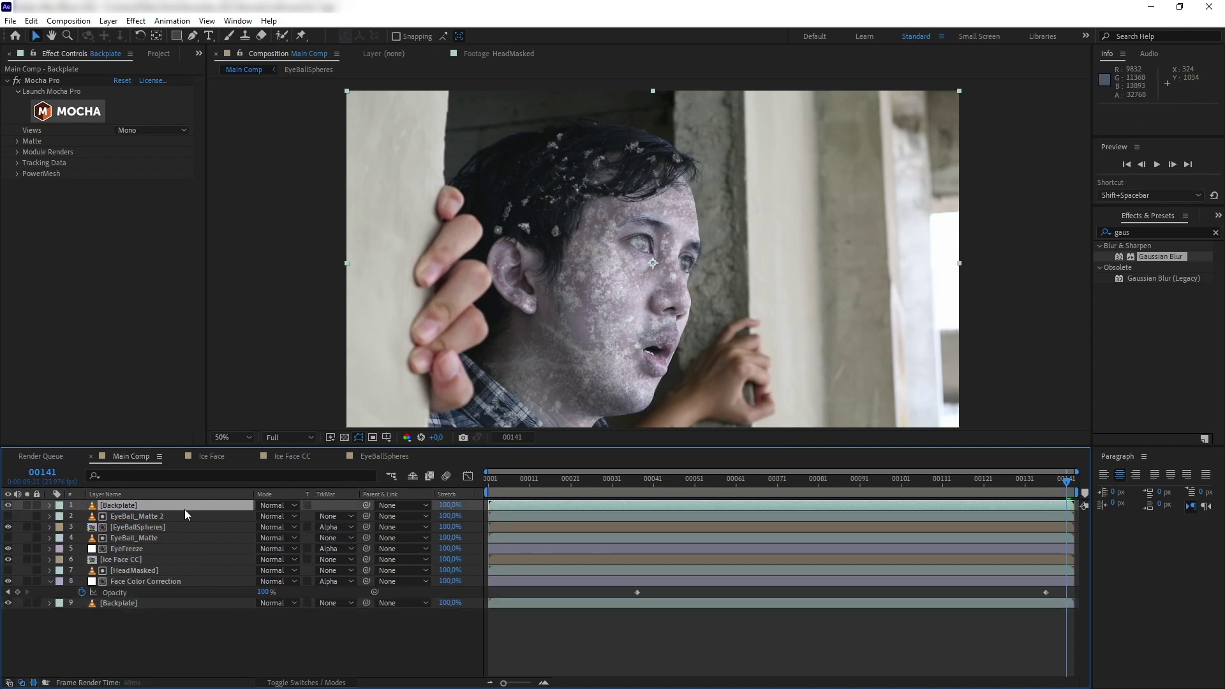
{"action": "left_click", "coordinate": [62, 115]}
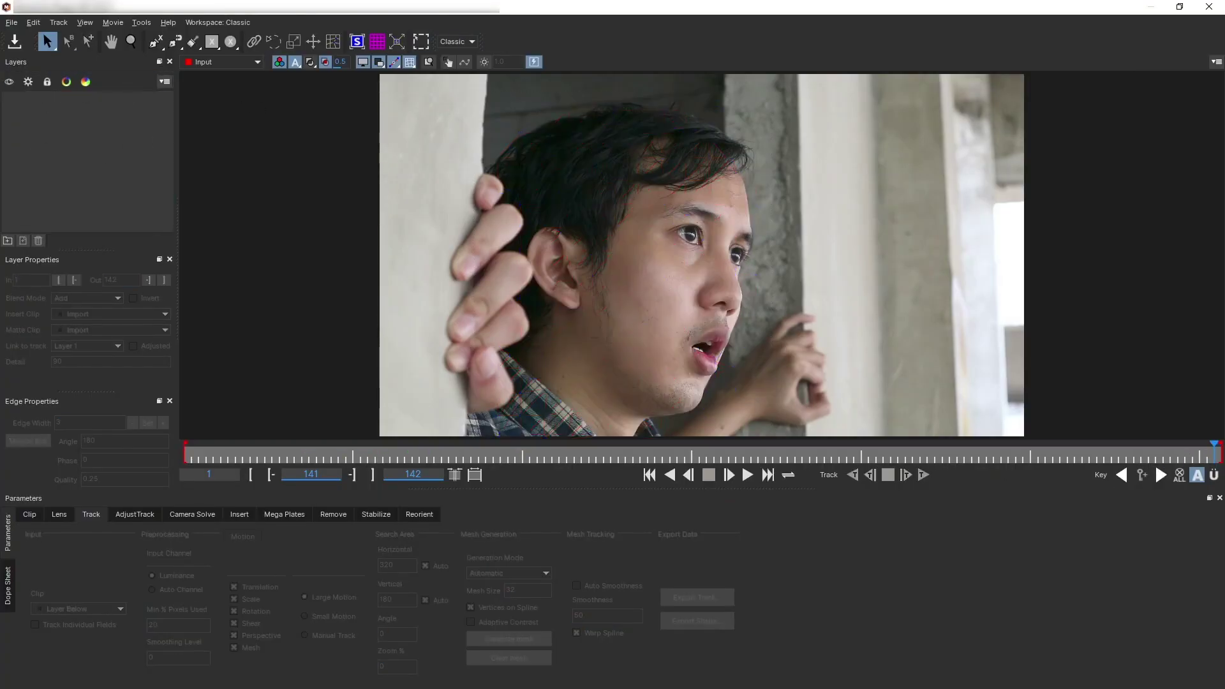
- On the last frame, draw a closed spline around the front hand's fingers at the wall edge
{"action": "left_click_drag", "start_coordinate": [1214, 455], "coordinate": [1221, 456]}
{"action": "left_click", "coordinate": [156, 41]}
{"action": "left_click", "coordinate": [474, 412]}
{"action": "left_click", "coordinate": [471, 368]}
{"action": "left_click", "coordinate": [453, 371]}
{"action": "left_click", "coordinate": [445, 350]}
{"action": "left_click", "coordinate": [453, 341]}
{"action": "left_click", "coordinate": [444, 330]}
{"action": "left_click", "coordinate": [463, 284]}
{"action": "left_click", "coordinate": [450, 263]}
{"action": "left_click", "coordinate": [486, 209]}
{"action": "left_click", "coordinate": [476, 191]}
{"action": "left_click", "coordinate": [486, 176]}
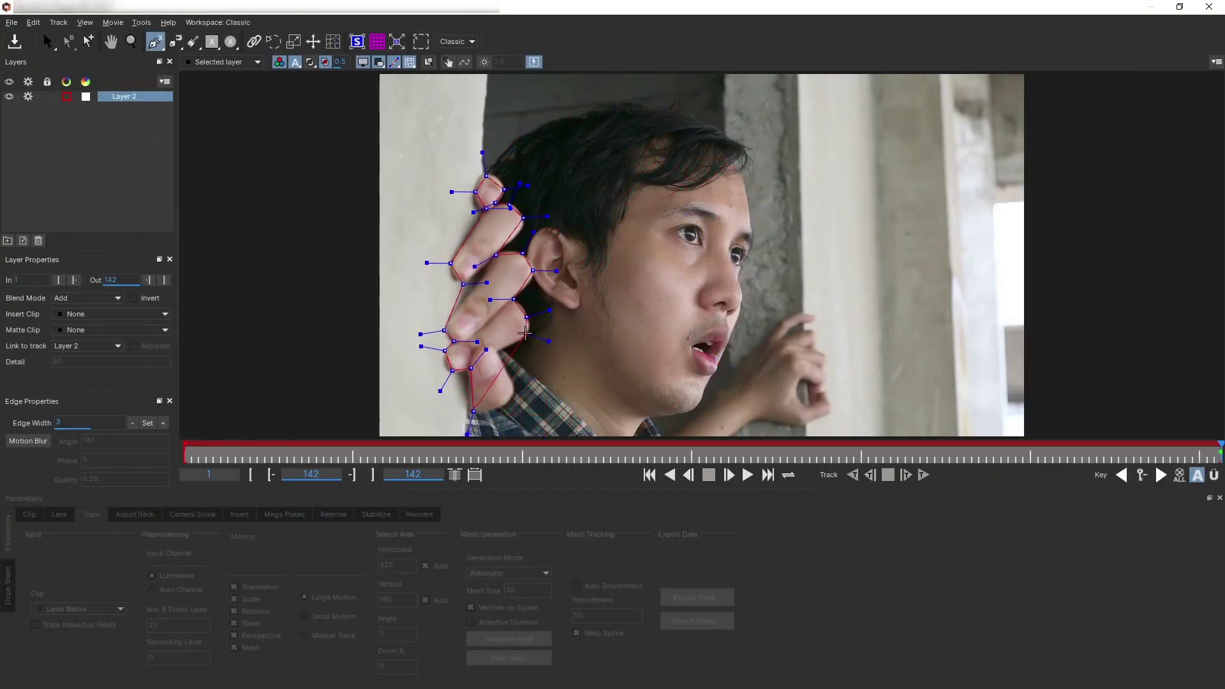
{"action": "left_click", "coordinate": [487, 411]}
{"action": "right_click", "coordinate": [487, 411]}
- Enable mesh tracking for the finger layer, keeping Automatic as the mesh generation mode
{"action": "left_click", "coordinate": [233, 648]}
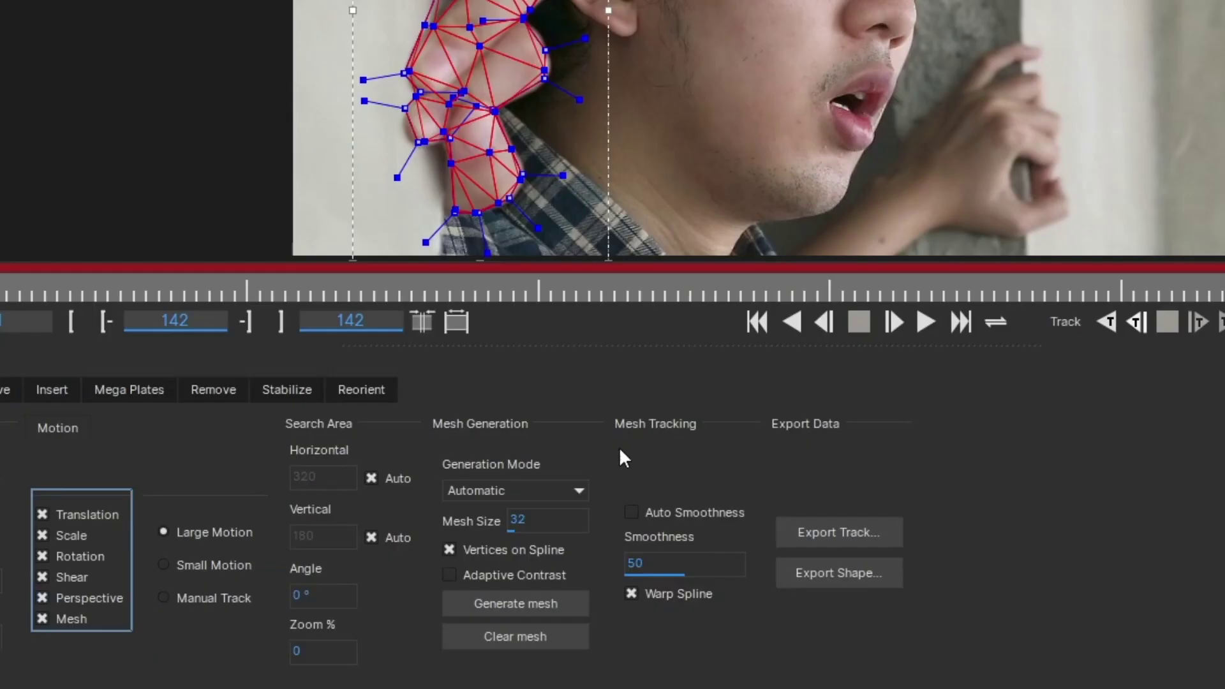
{"action": "left_click", "coordinate": [541, 573]}
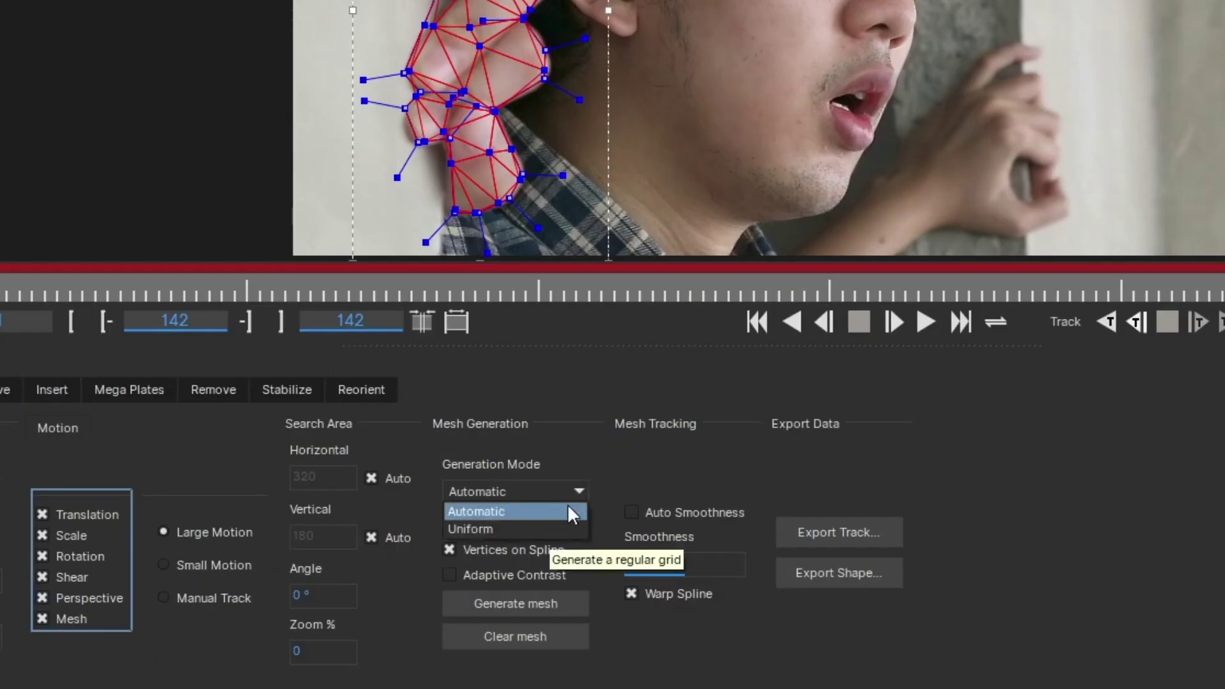
{"action": "left_click", "coordinate": [567, 529]}
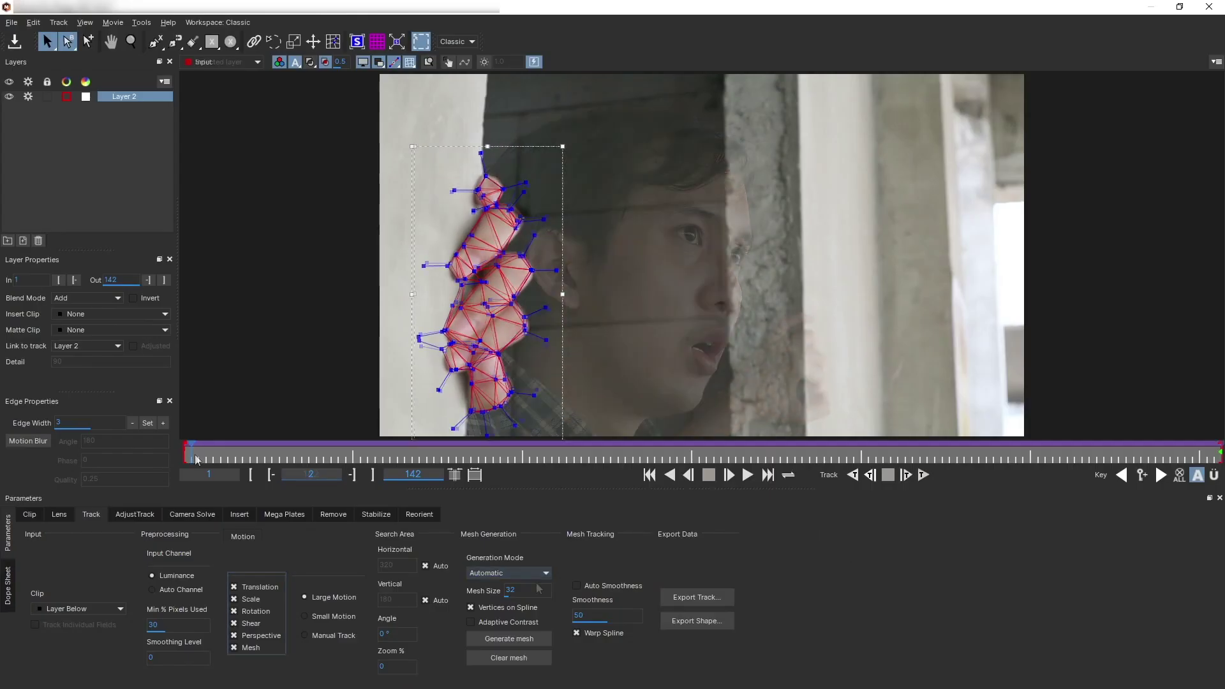
- Check the tracked finger mesh across the timeline, then save the Mocha project and close it
{"action": "left_click_drag", "start_coordinate": [187, 451], "coordinate": [1123, 406]}
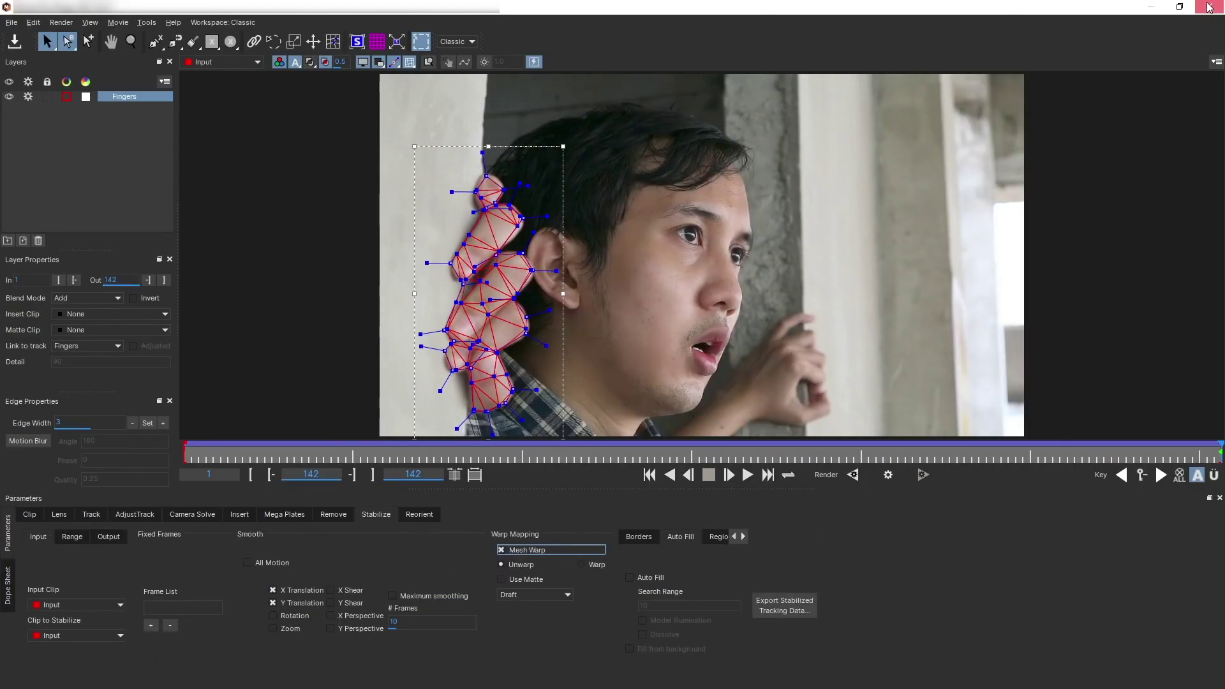
{"action": "left_click", "coordinate": [1209, 6]}
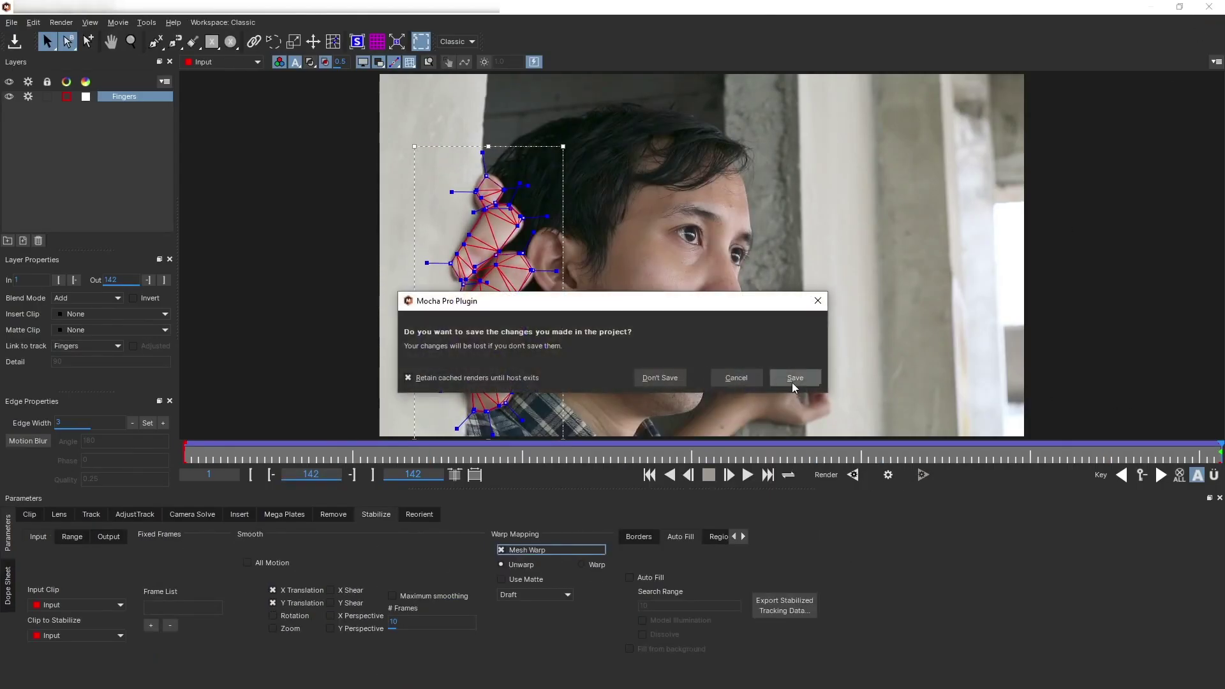
{"action": "left_click", "coordinate": [791, 382]}
- Pre-compose the top Backplate layer as Front hand Ice, moving all attributes into the new composition
{"action": "left_click", "coordinate": [169, 507]}
{"action": "key", "text": "ctrl+shift+c"}
{"action": "type", "text": "Front hand Ice"}
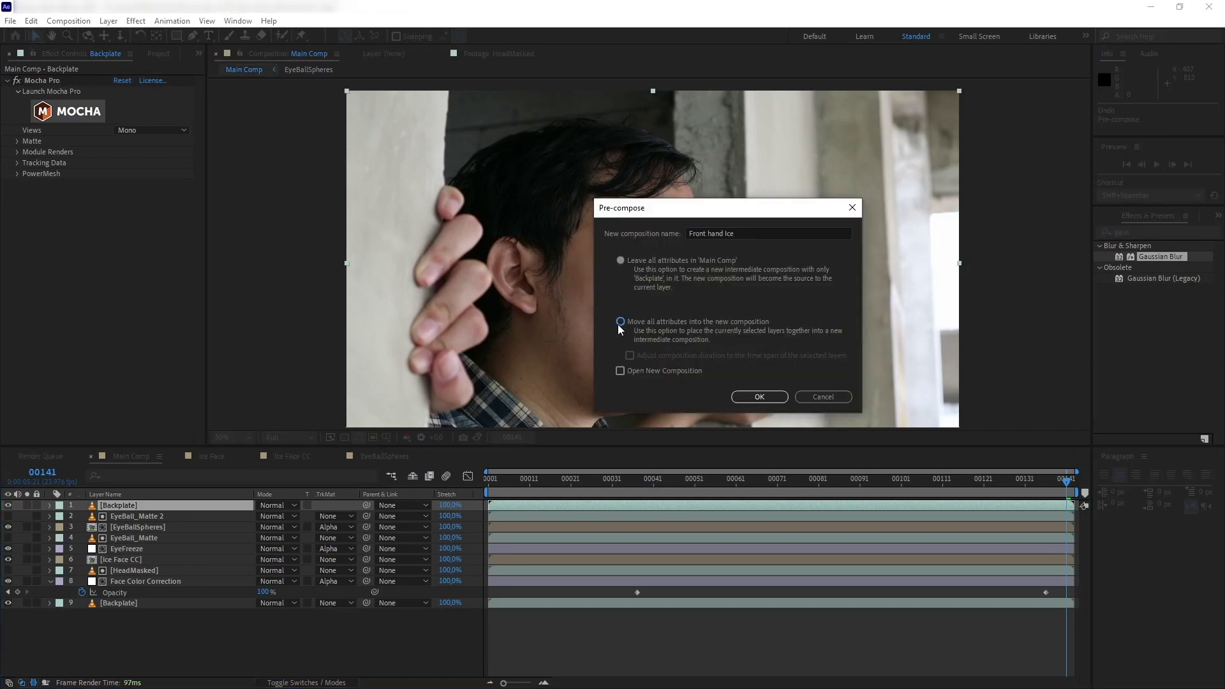
{"action": "left_click", "coordinate": [620, 322]}
{"action": "left_click", "coordinate": [759, 397]}
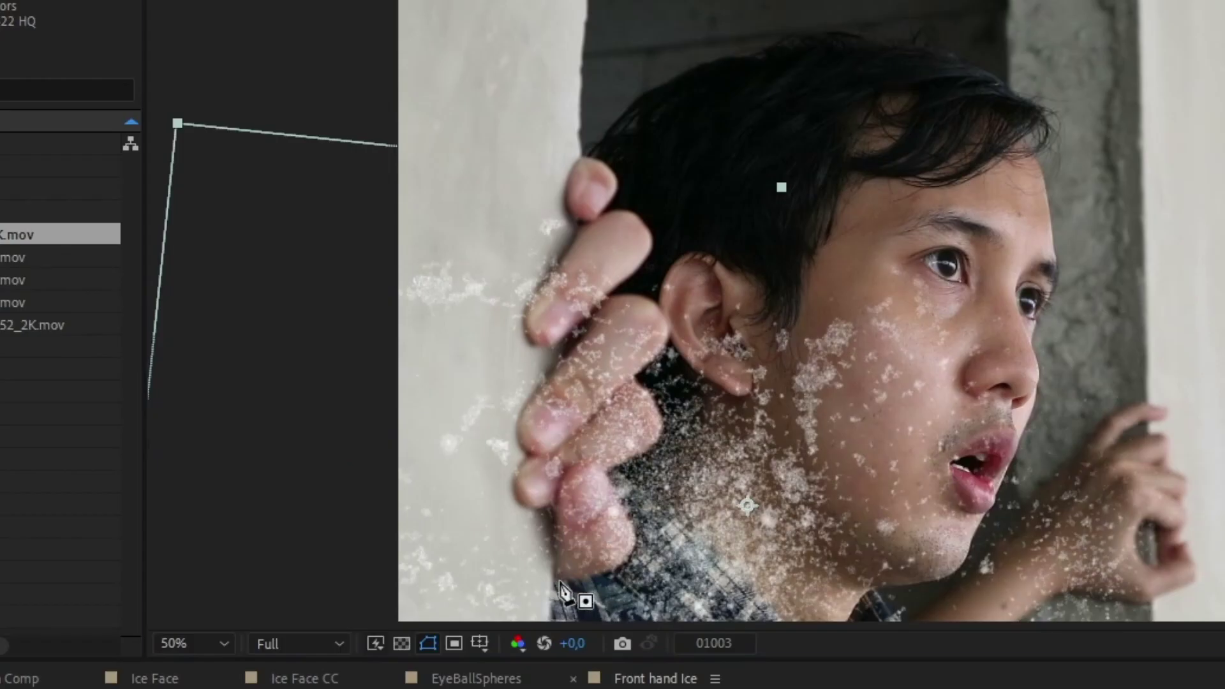
- Mask the freezing ice clip to the fingers in Front hand Ice and make the Backplate layer a guide layer
{"action": "left_click", "coordinate": [562, 593]}
{"action": "left_click", "coordinate": [562, 593]}
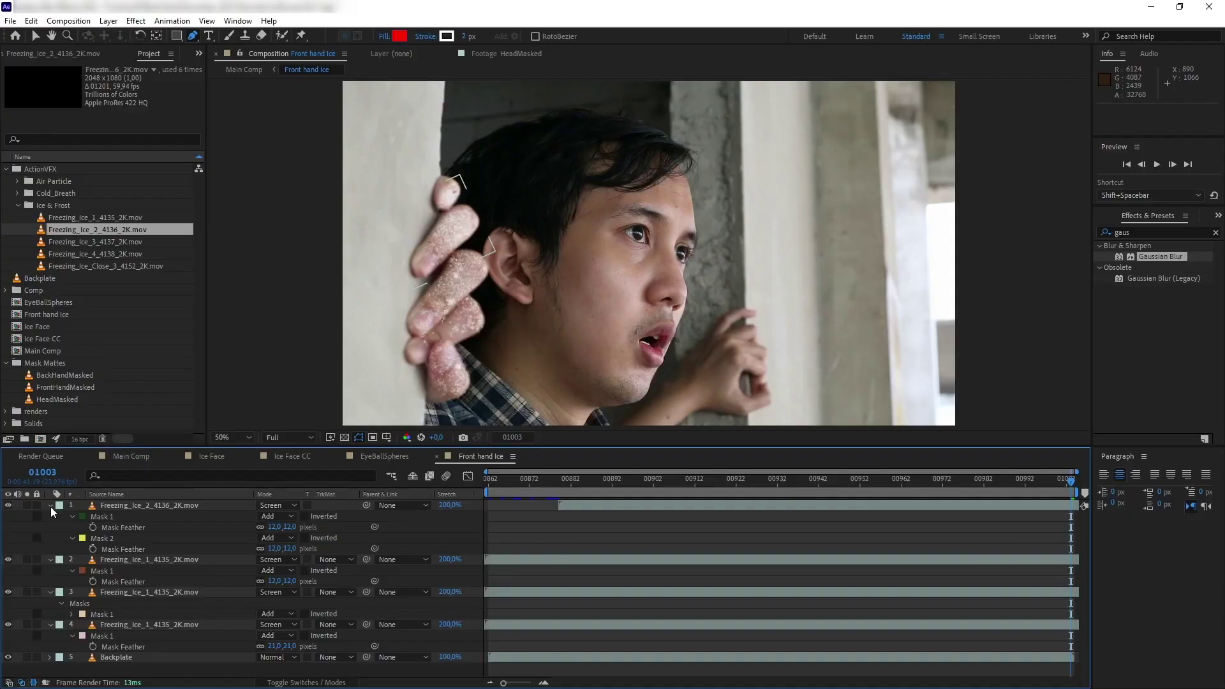
{"action": "left_click", "coordinate": [50, 505]}
{"action": "right_click", "coordinate": [118, 615]}
{"action": "left_click", "coordinate": [184, 362]}
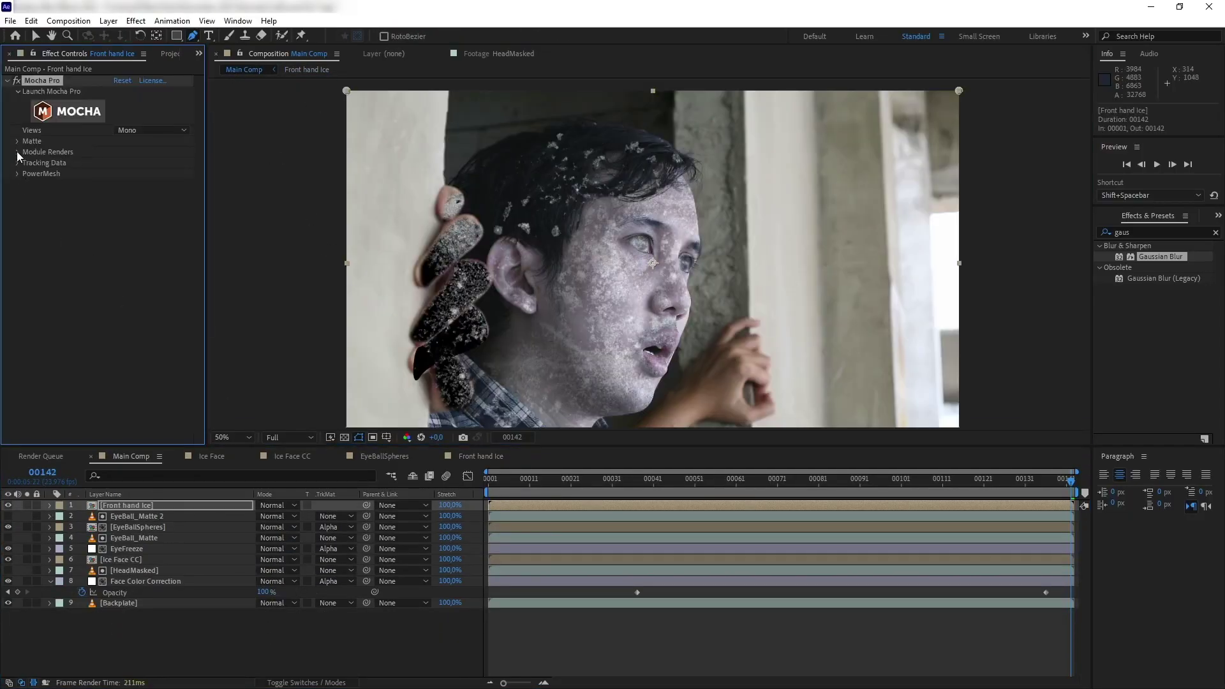
- Set the Mocha Pro render module on the Front hand Ice layer to Stabilize: Warp in Main Comp
{"action": "left_click", "coordinate": [17, 151]}
{"action": "left_click", "coordinate": [136, 174]}
{"action": "left_click", "coordinate": [165, 285]}
{"action": "left_click", "coordinate": [765, 479]}
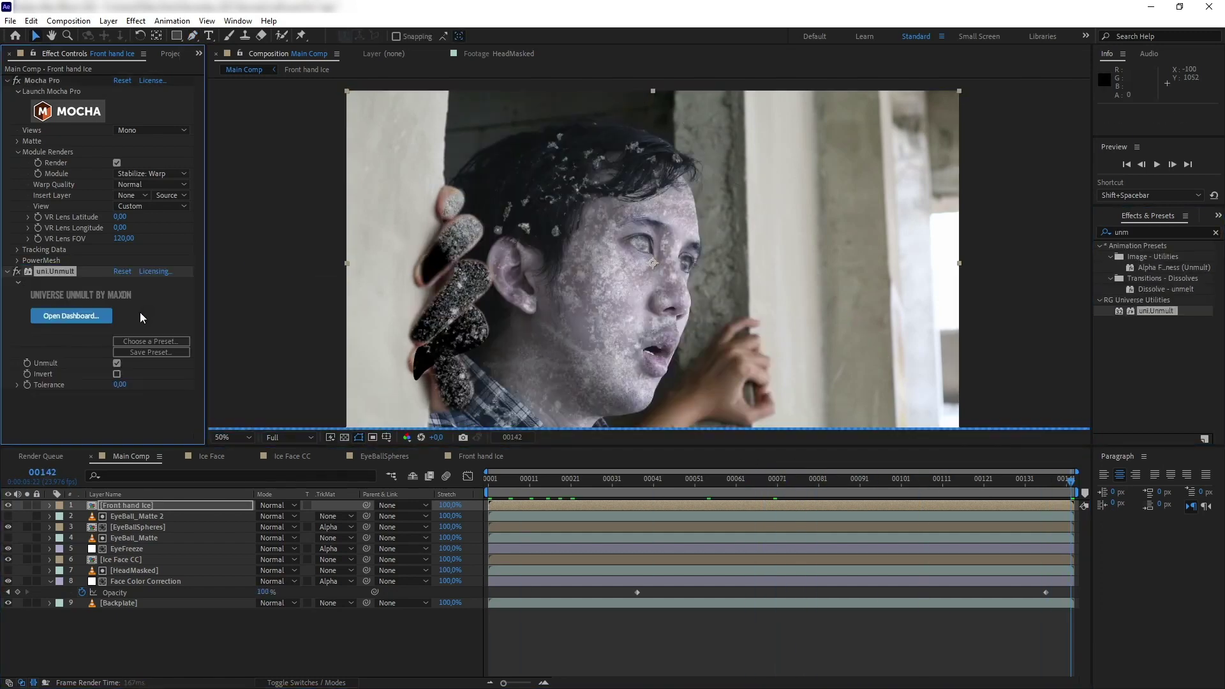
- Find the Camera Lens Blur effect and apply it to the Front hand Ice layer after uni.Unmult
{"action": "left_click", "coordinate": [1148, 232]}
{"action": "type", "text": "camera"}
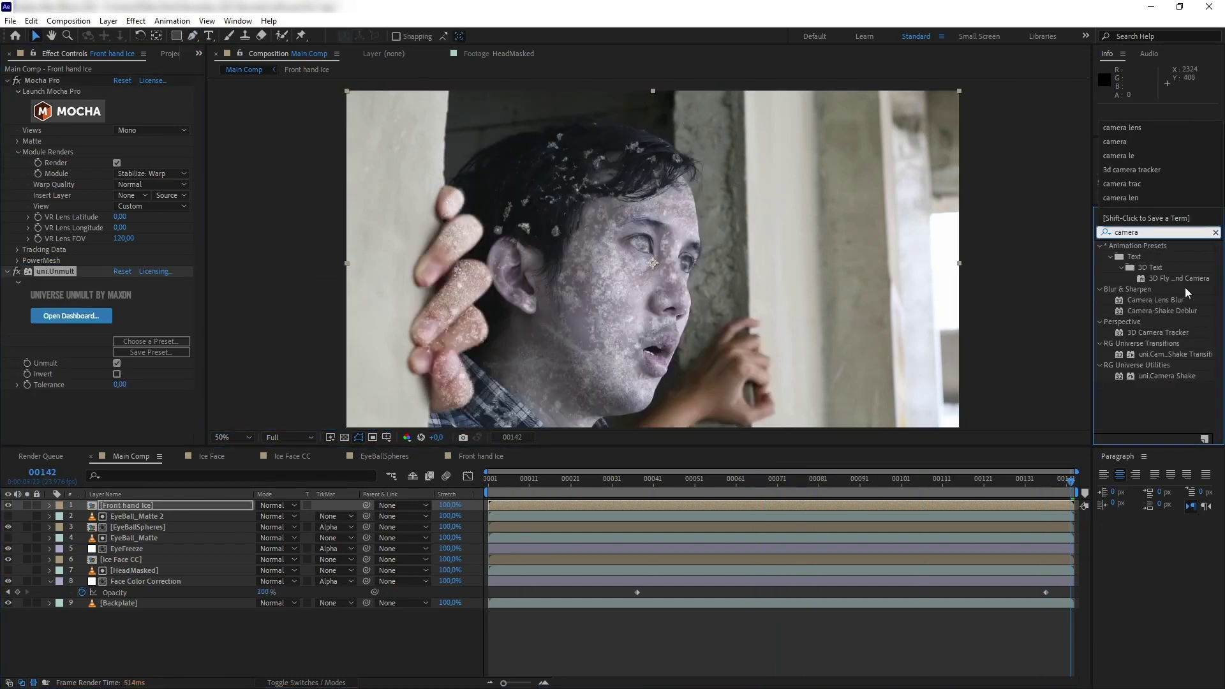
{"action": "left_click_drag", "start_coordinate": [1179, 300], "coordinate": [97, 410]}
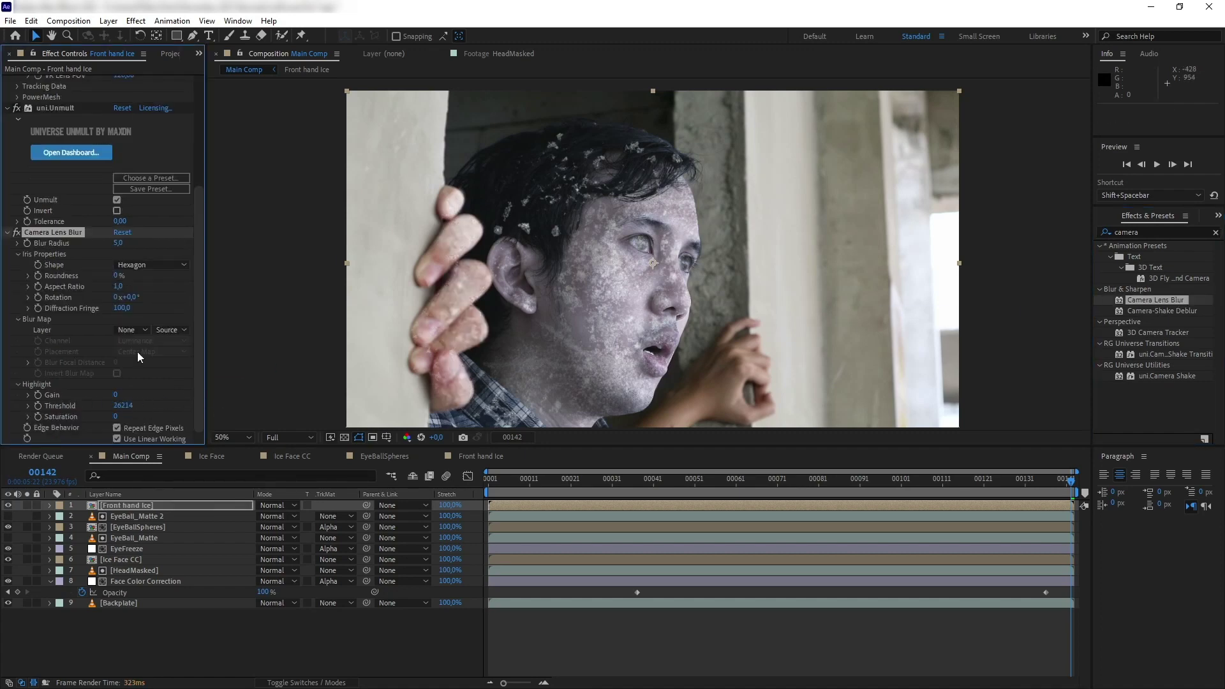
{"action": "left_click", "coordinate": [170, 506]}
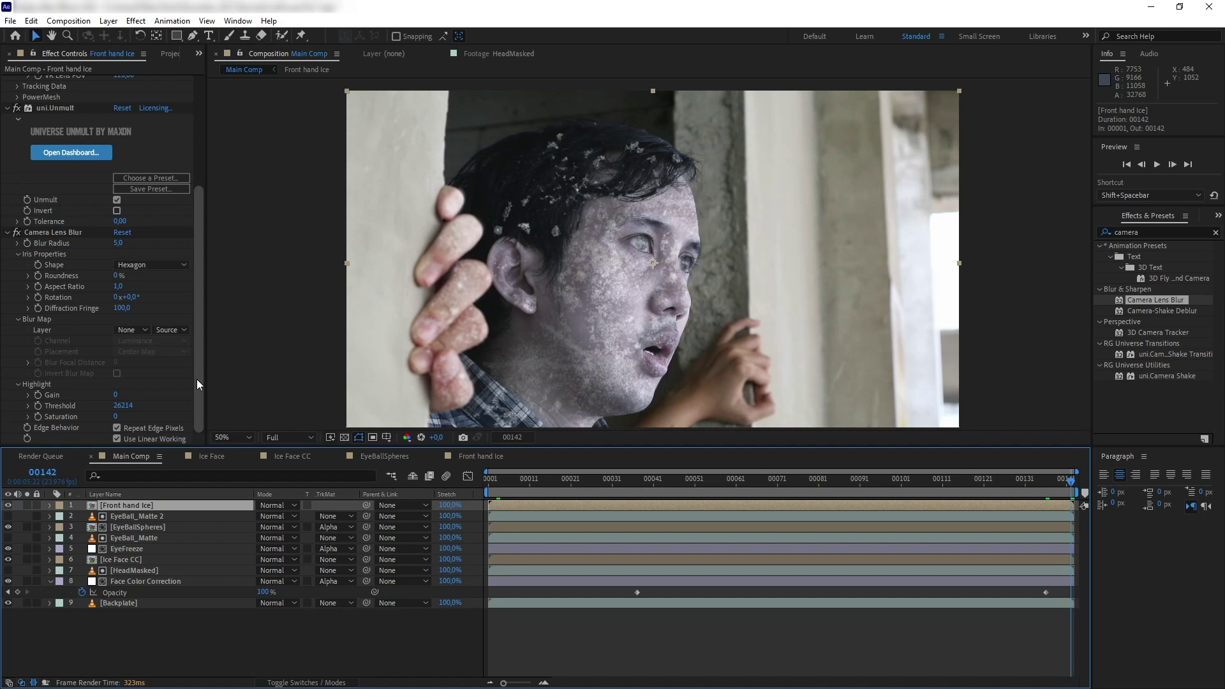
- Duplicate the Face Color Correction layer and move the copy to the top of the layer stack
{"action": "left_click", "coordinate": [144, 582]}
{"action": "key", "text": "ctrl+d"}
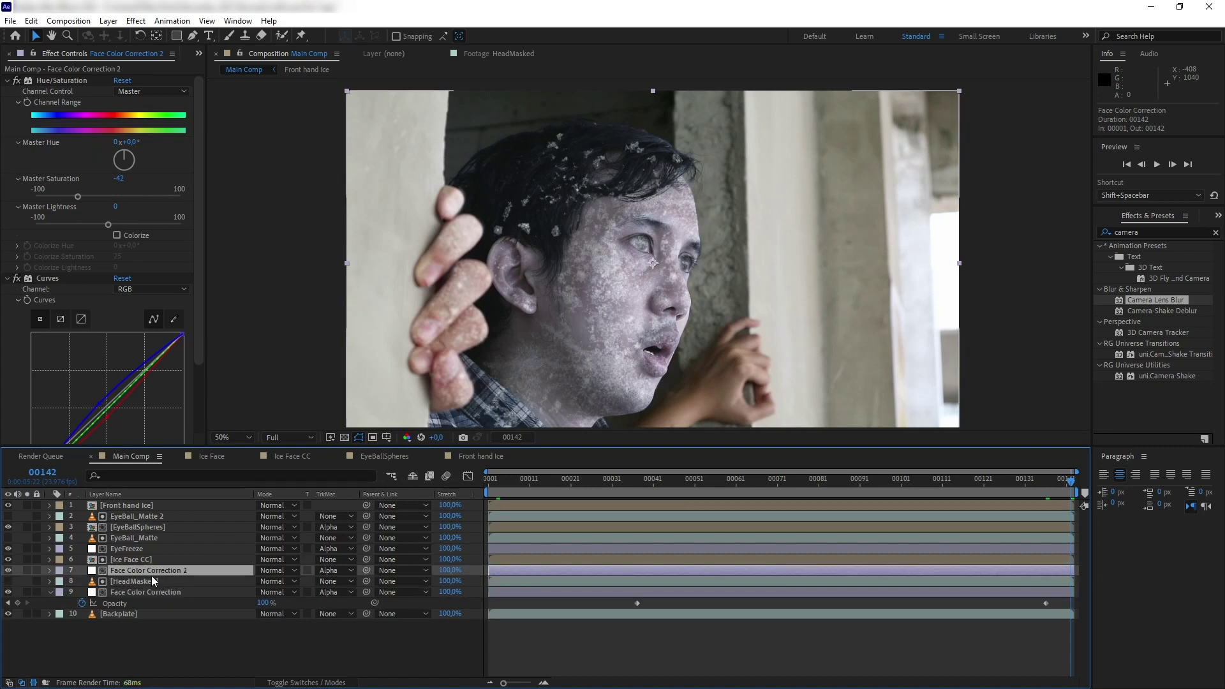
{"action": "left_click_drag", "start_coordinate": [151, 576], "coordinate": [157, 502]}
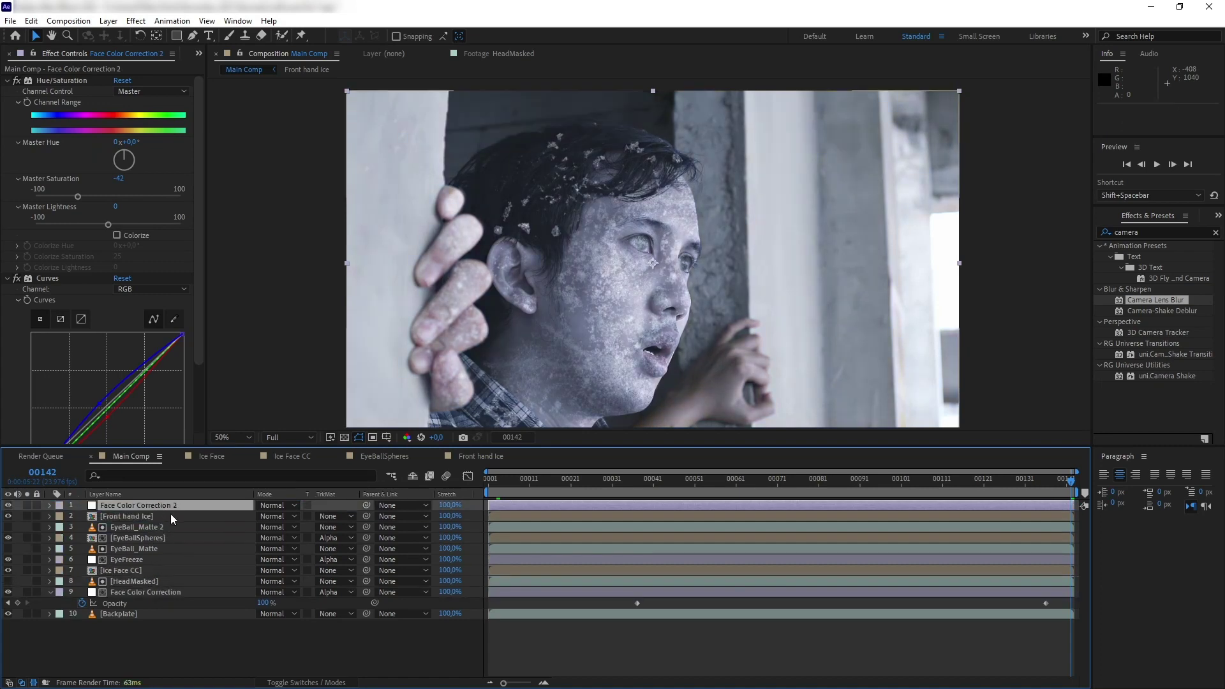
- Rename the copied correction layer Fron Hand Color Correction and move its two opacity keyframes to about frames 5 and 98
{"action": "key", "text": "Return"}
{"action": "type", "text": "Fron Hand Color Correction"}
{"action": "key", "text": "Return"}
{"action": "left_click_drag", "start_coordinate": [637, 516], "coordinate": [509, 529]}
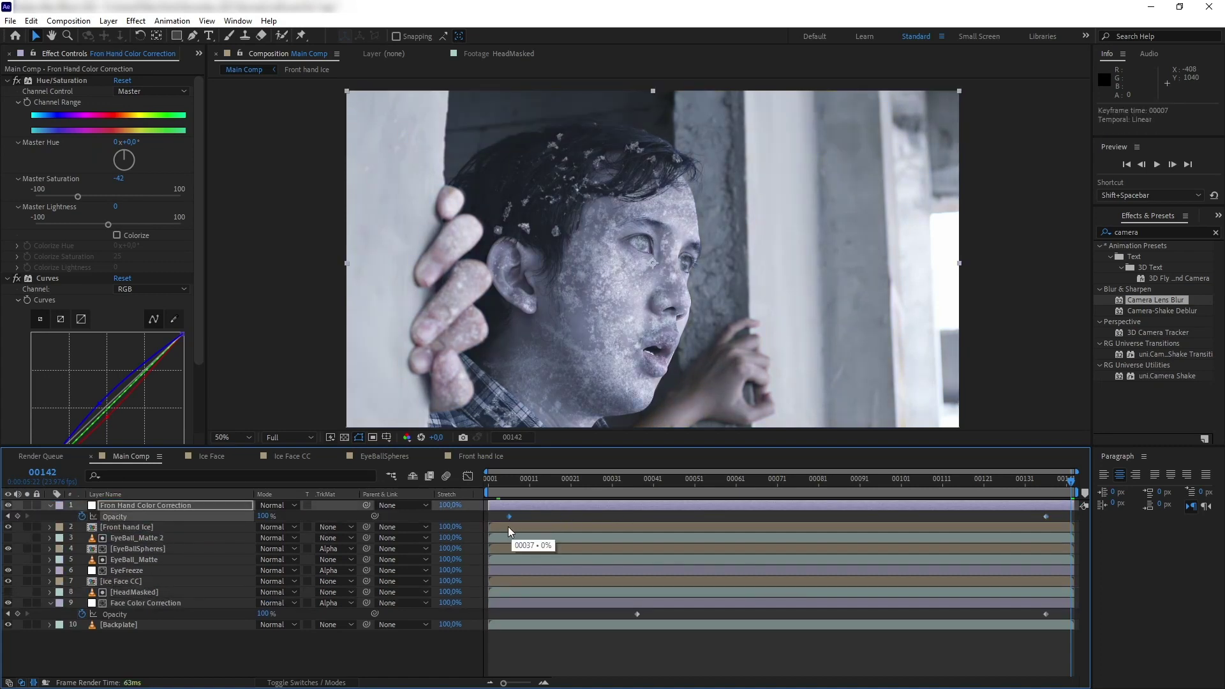
{"action": "left_click_drag", "start_coordinate": [901, 517], "coordinate": [891, 522]}
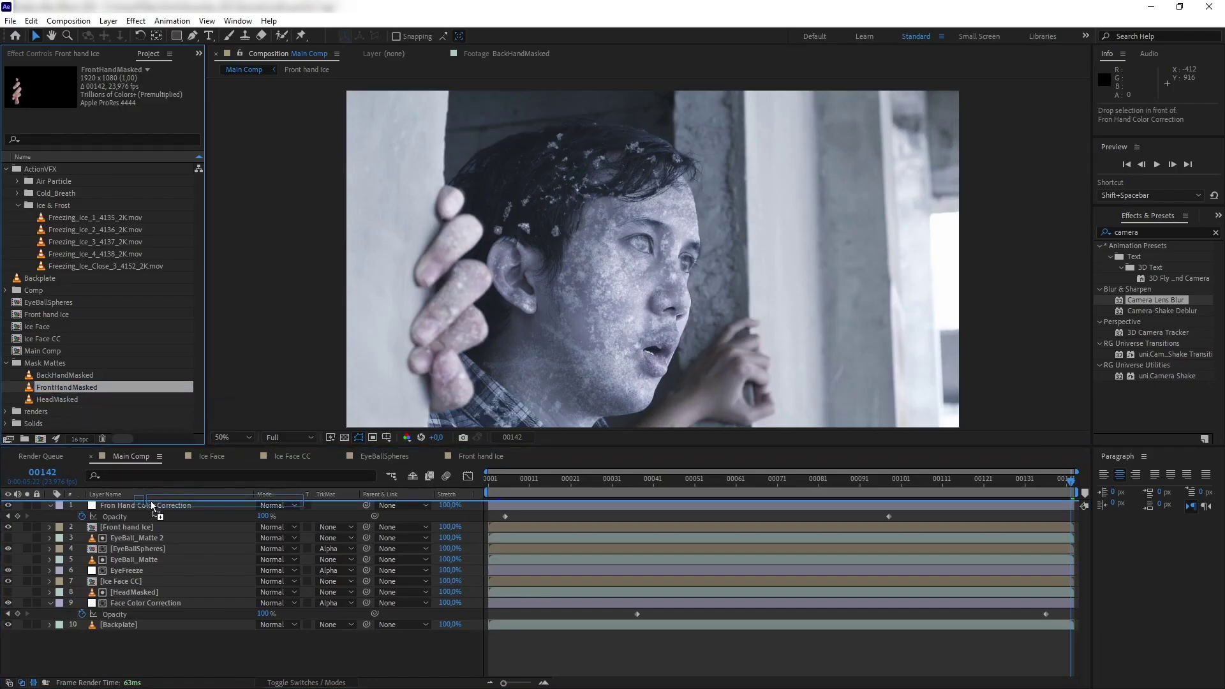
- Add FrontHandMasked above Fron Hand Color Correction, use it as the alpha matte, and scrub the timeline to check
{"action": "left_click_drag", "start_coordinate": [151, 500], "coordinate": [154, 504]}
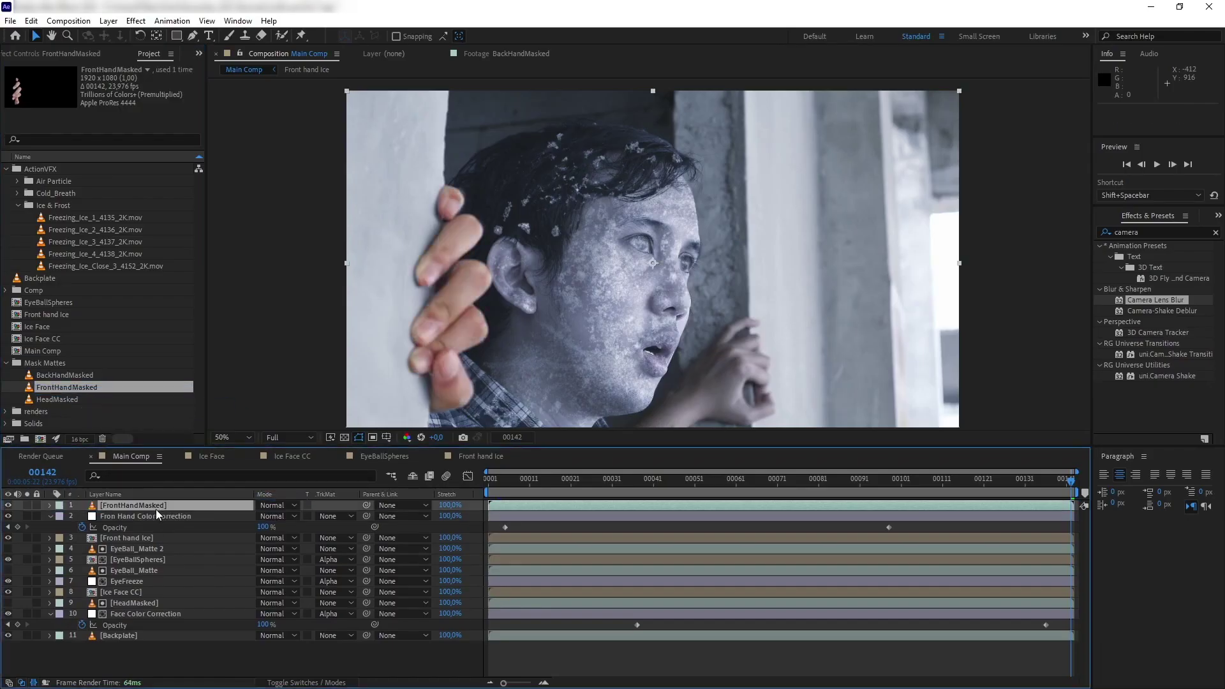
{"action": "left_click", "coordinate": [332, 516]}
{"action": "left_click", "coordinate": [354, 553]}
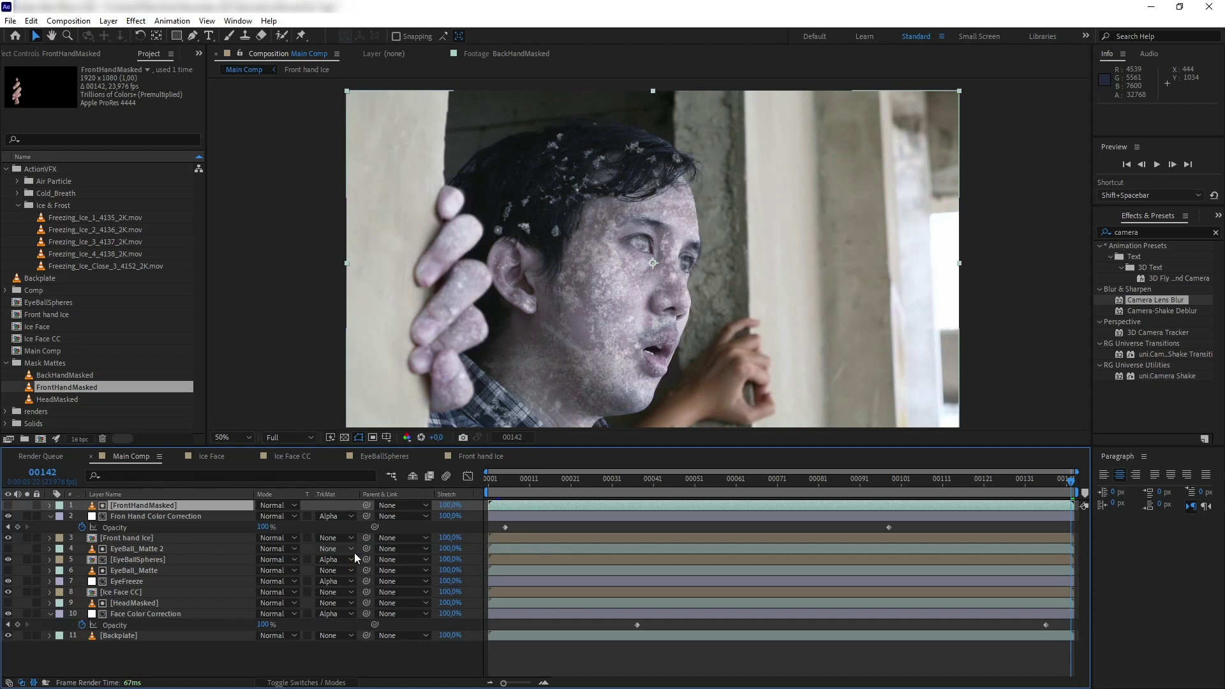
{"action": "left_click_drag", "start_coordinate": [577, 495], "coordinate": [1202, 491]}
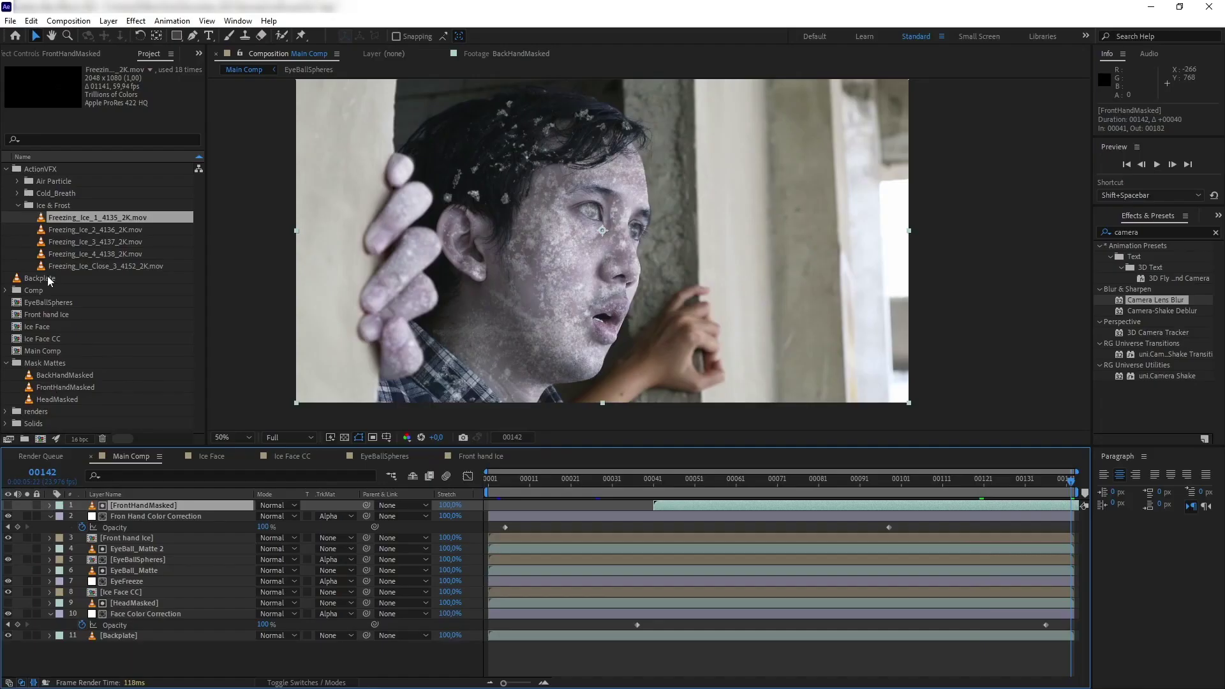
- Add Freezing_Ice_1_4135_2K.mov over the back hand in Screen mode, starting around frame 56, at position 1742, 964
{"action": "left_click_drag", "start_coordinate": [96, 217], "coordinate": [745, 305]}
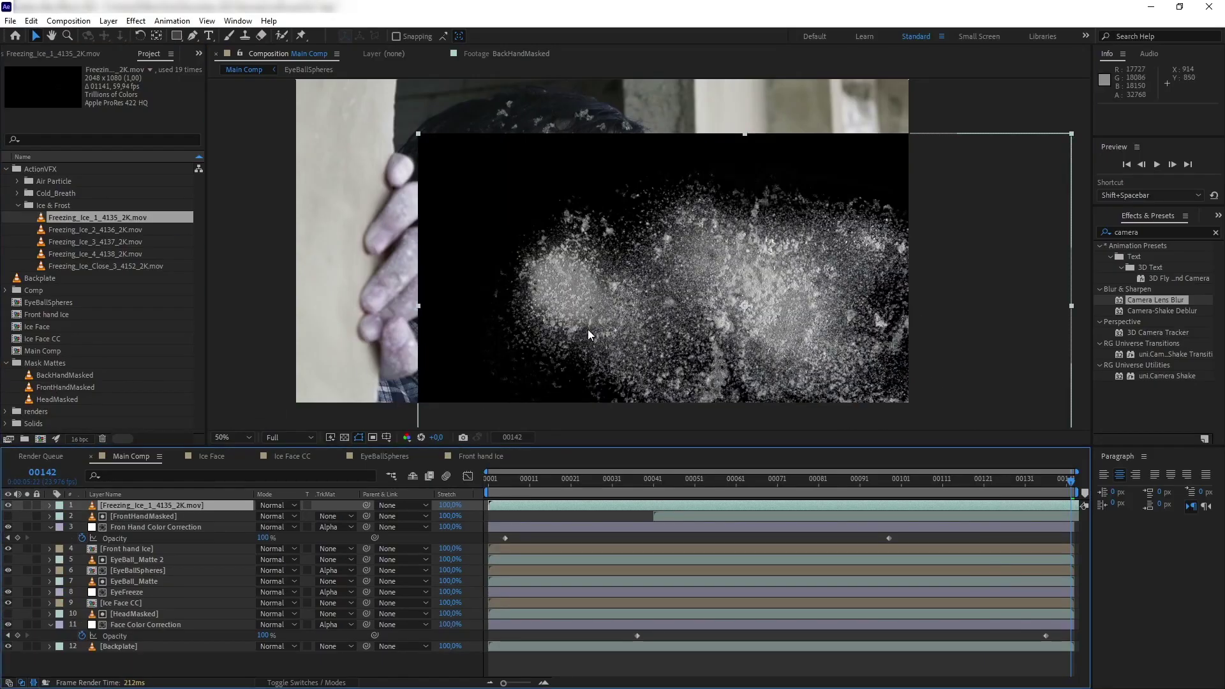
{"action": "left_click", "coordinate": [272, 505]}
{"action": "left_click", "coordinate": [321, 293]}
{"action": "left_click_drag", "start_coordinate": [488, 504], "coordinate": [753, 504]}
{"action": "left_click_drag", "start_coordinate": [664, 364], "coordinate": [675, 356]}
{"action": "left_click_drag", "start_coordinate": [777, 504], "coordinate": [720, 504]}
{"action": "left_click_drag", "start_coordinate": [668, 389], "coordinate": [671, 392]}
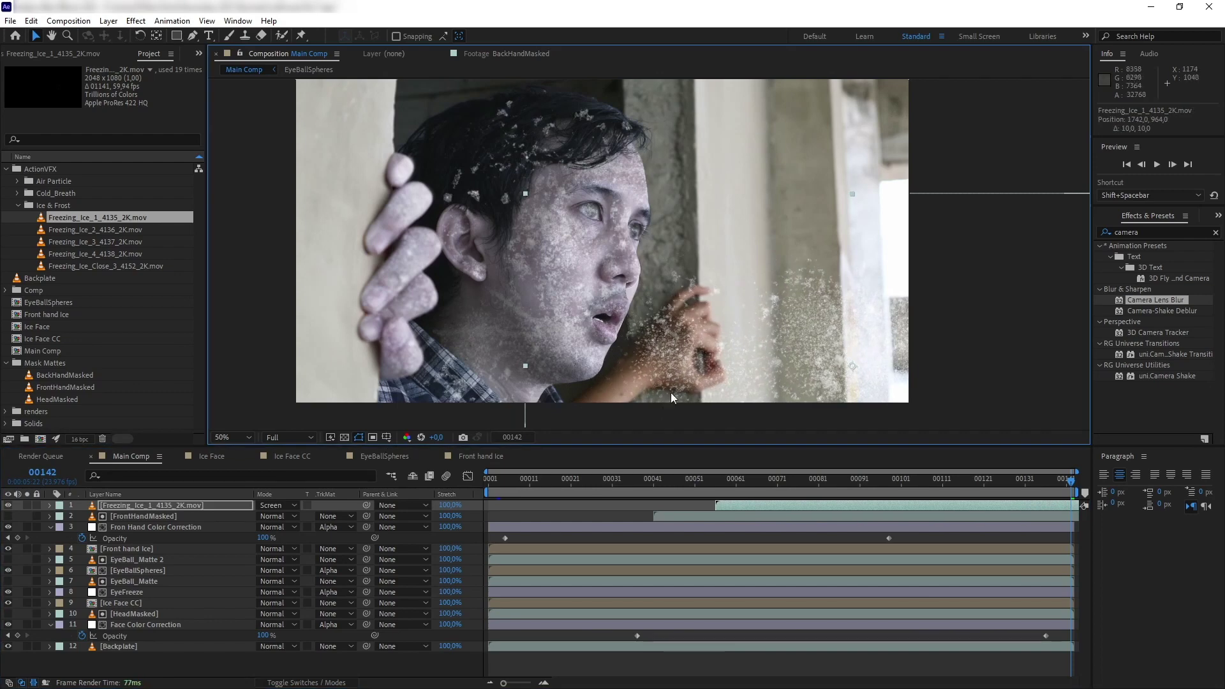
- Position Freezing_Ice_2_4136_2K.mov over the back hand's lower arm and pre-compose both ice clips as BackHandIce
{"action": "left_click_drag", "start_coordinate": [798, 383], "coordinate": [613, 452]}
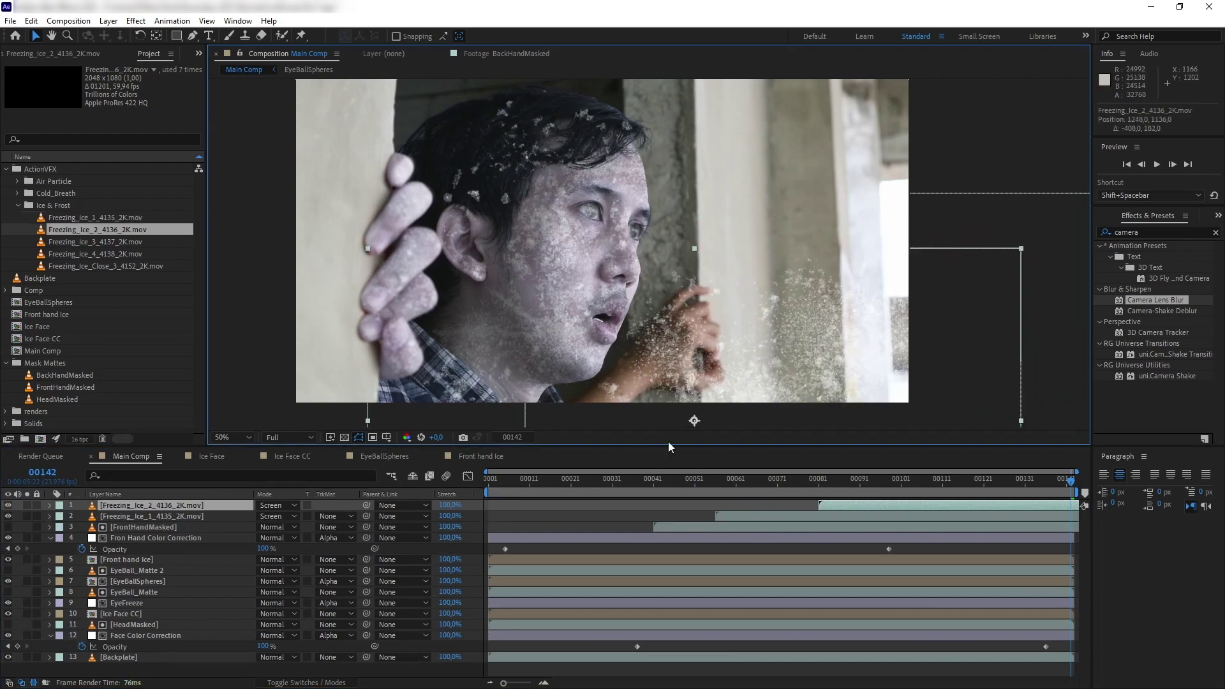
{"action": "left_click", "coordinate": [178, 516], "text": "shift"}
{"action": "key", "text": "ctrl+shift+c"}
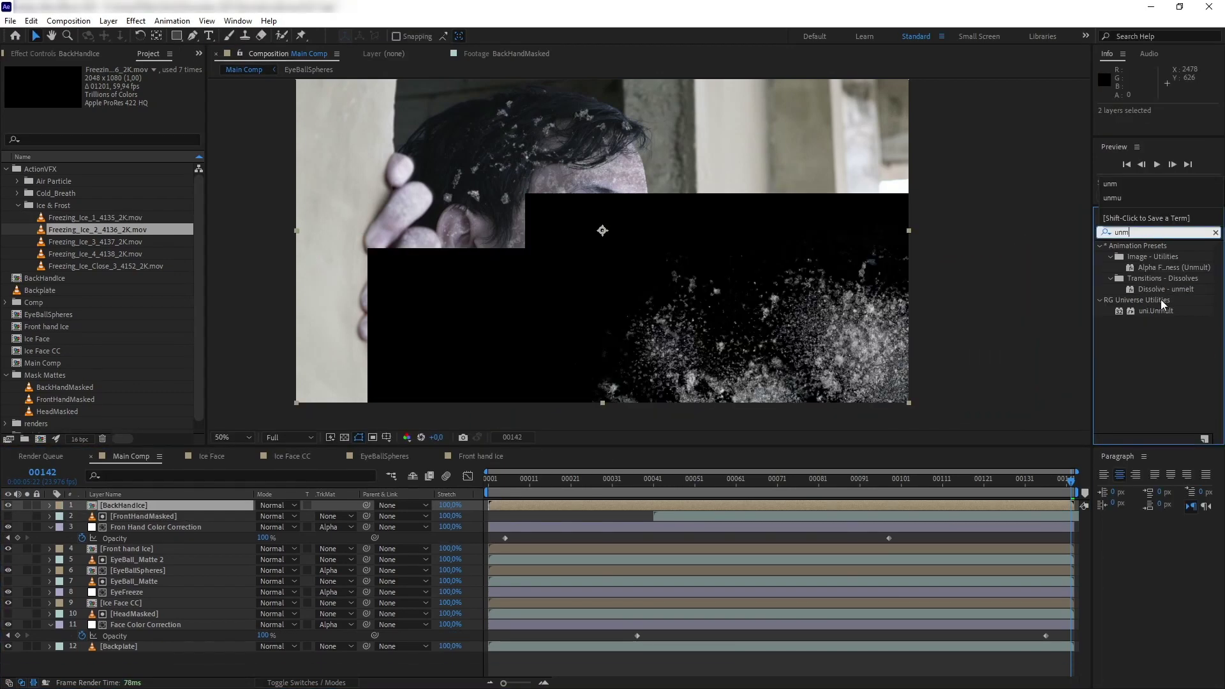
- Apply uni.Unmult to BackHandIce, add BackHandMasked above it, and use that layer as the alpha matte
{"action": "key", "text": "ctrl+alt+shift+e"}
{"action": "left_click_drag", "start_coordinate": [798, 275], "coordinate": [127, 503]}
{"action": "left_click", "coordinate": [168, 54]}
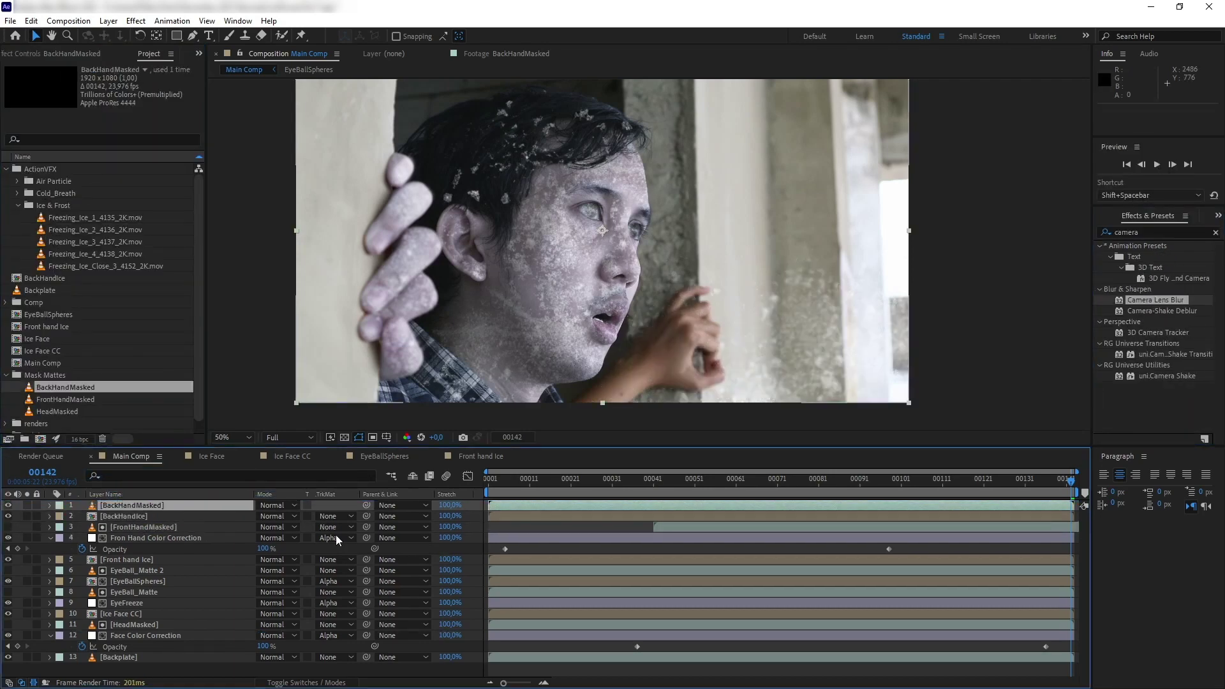
{"action": "left_click", "coordinate": [333, 516]}
{"action": "left_click", "coordinate": [383, 549]}
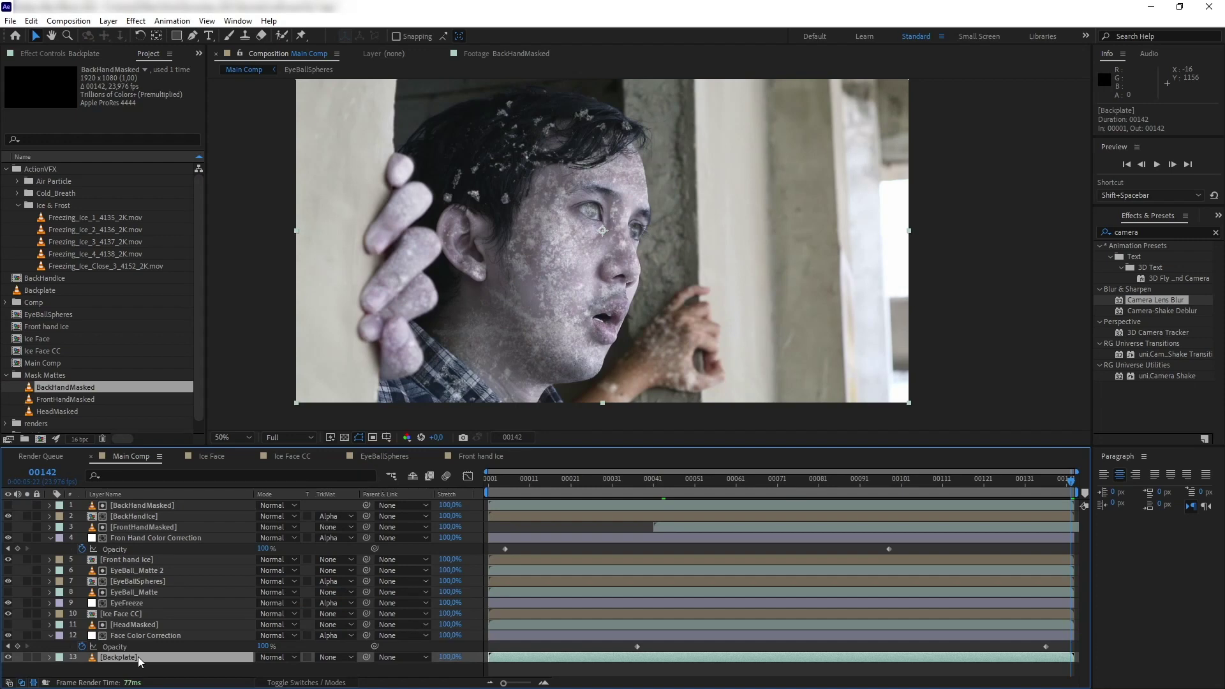
- Place a duplicate of Backplate at the top of the layer stack and apply Tint and Invert to it
{"action": "left_click_drag", "start_coordinate": [138, 657], "coordinate": [167, 504]}
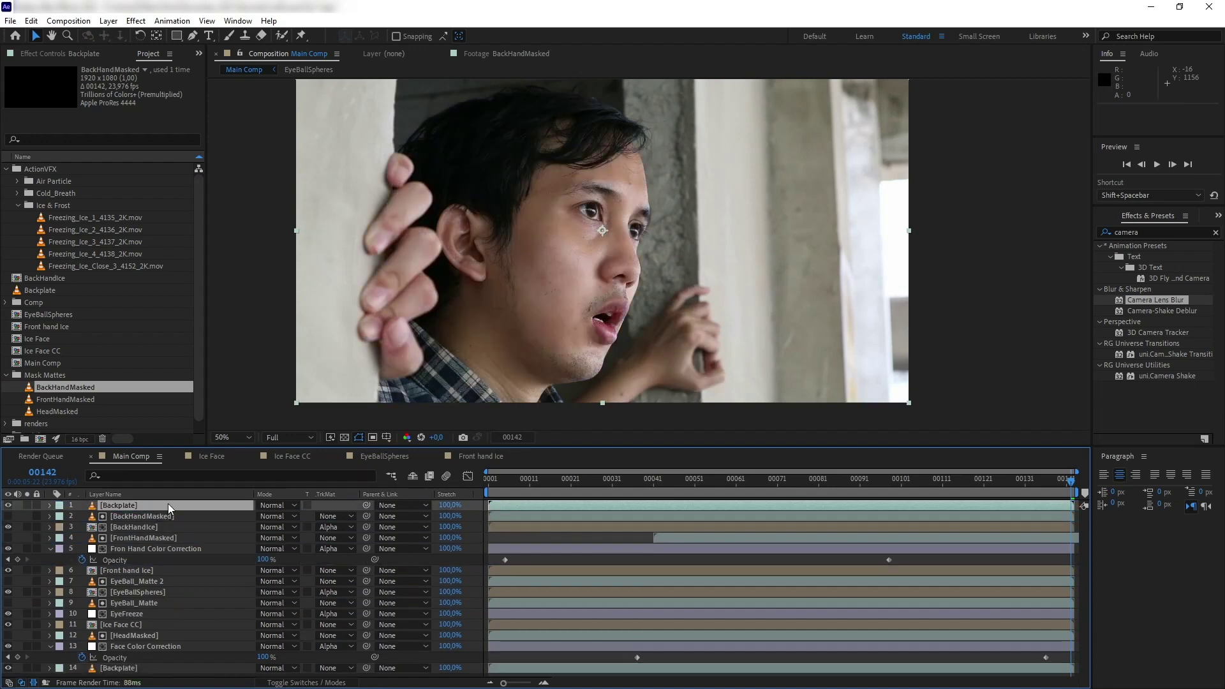
{"action": "left_click", "coordinate": [1155, 233]}
{"action": "type", "text": "tint"}
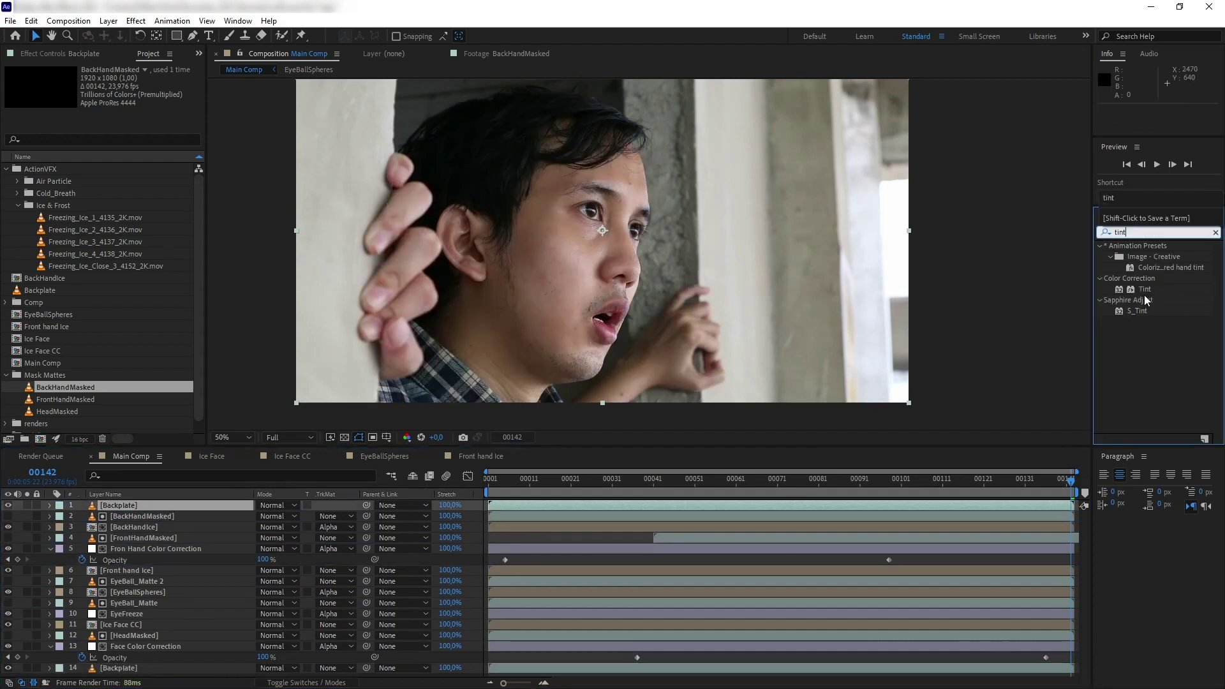
{"action": "left_click_drag", "start_coordinate": [1145, 290], "coordinate": [143, 505]}
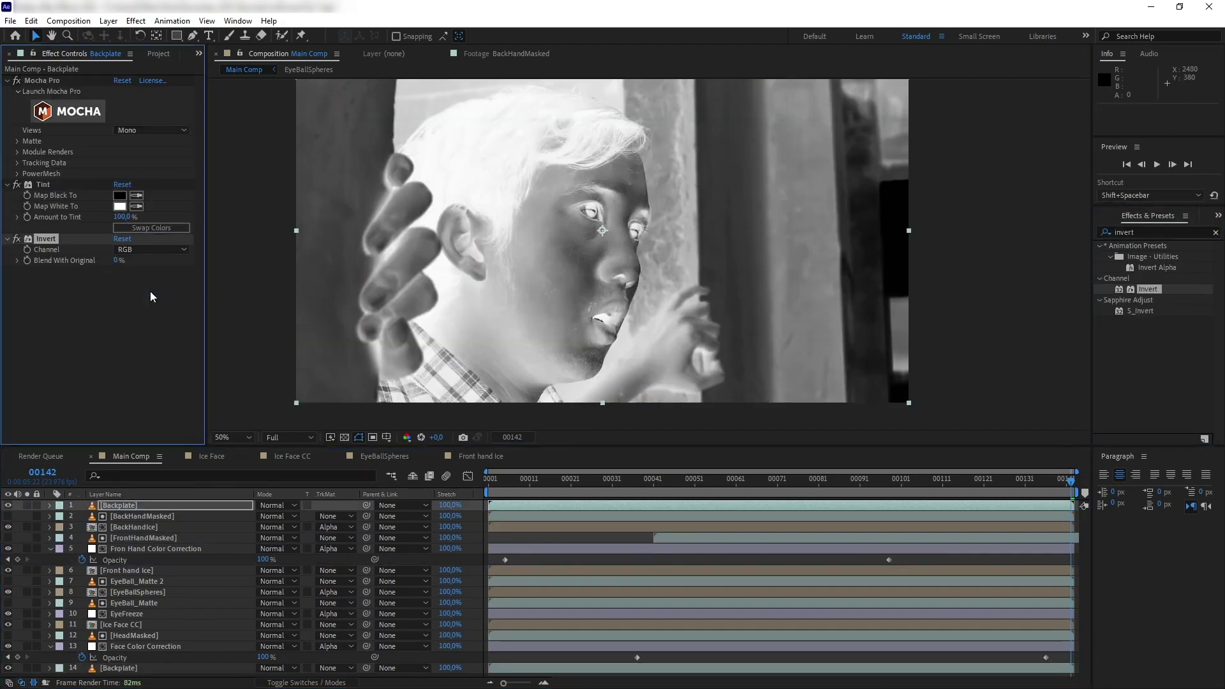
- Add Curves to the top Backplate copy, pull both end points inward for strong contrast, and rename the layer BackhandMatte
{"action": "left_click_drag", "start_coordinate": [151, 296], "coordinate": [149, 376]}
{"action": "left_click_drag", "start_coordinate": [32, 397], "coordinate": [67, 404]}
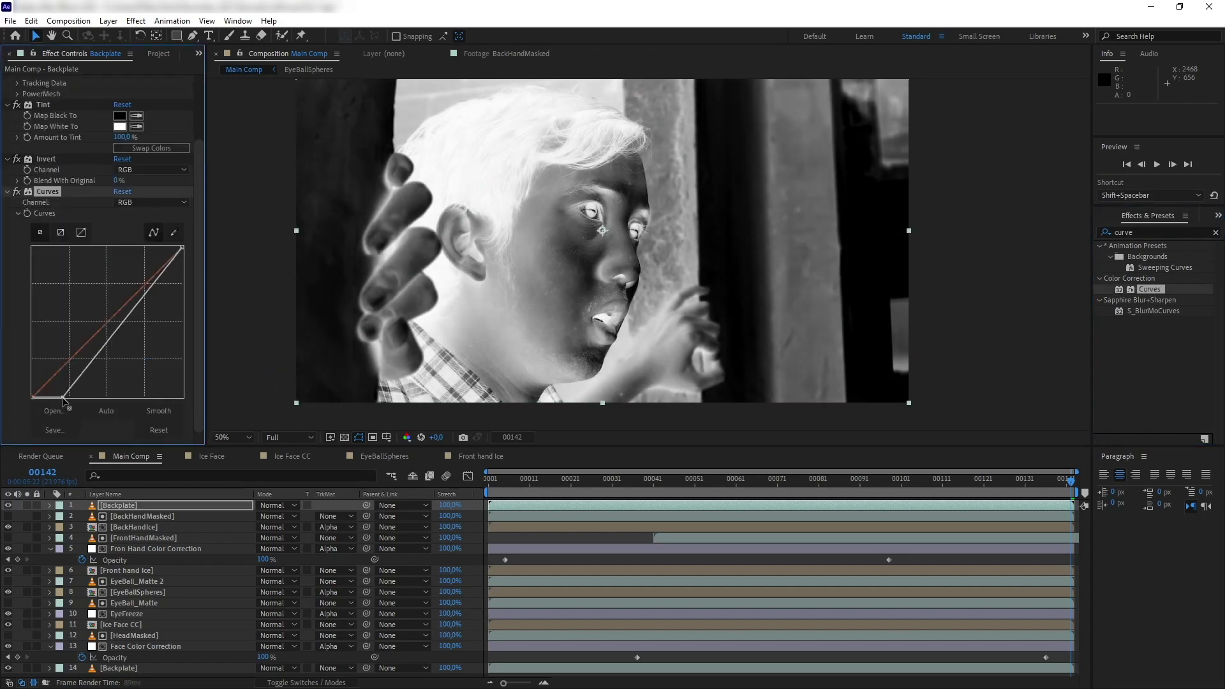
{"action": "left_click_drag", "start_coordinate": [183, 247], "coordinate": [158, 248]}
{"action": "left_click_drag", "start_coordinate": [68, 396], "coordinate": [102, 396]}
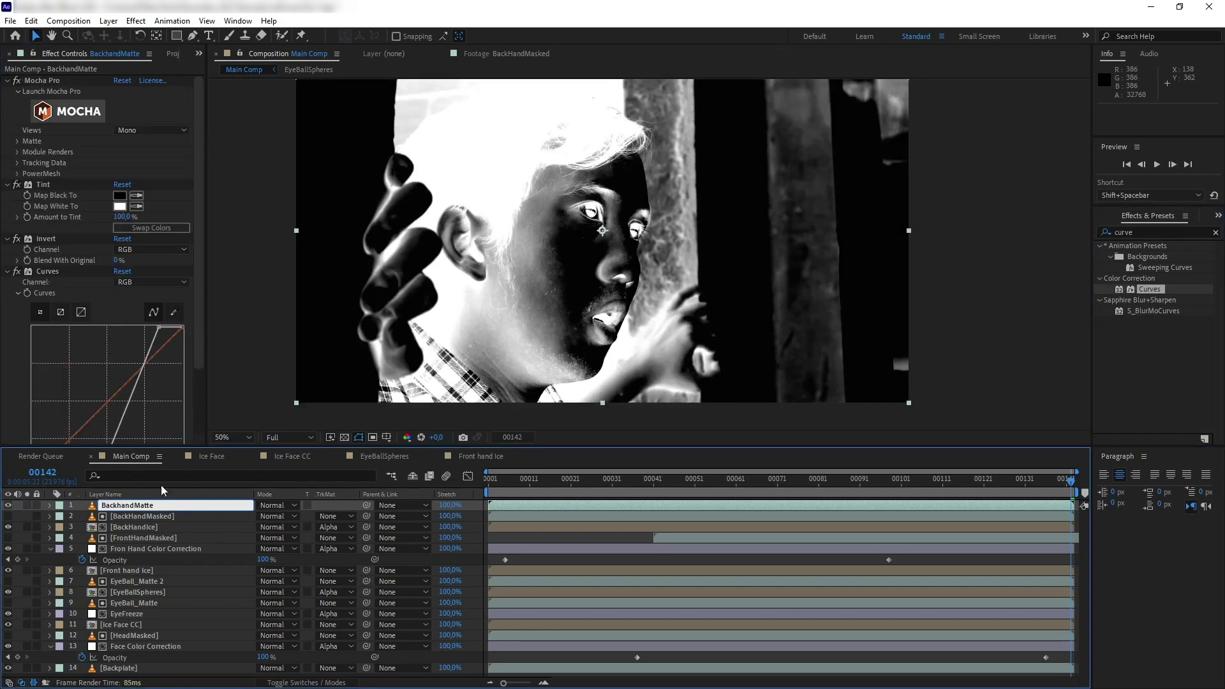
{"action": "key", "text": "Return"}
- Add an adjustment layer below BackhandMatte with it as luma matte, and darken with Curves by lowering the white point to about half
{"action": "left_click", "coordinate": [108, 20]}
{"action": "mouse_move", "coordinate": [125, 38]}
{"action": "left_click", "coordinate": [339, 120]}
{"action": "left_click_drag", "start_coordinate": [137, 506], "coordinate": [139, 518]}
{"action": "left_click", "coordinate": [337, 516]}
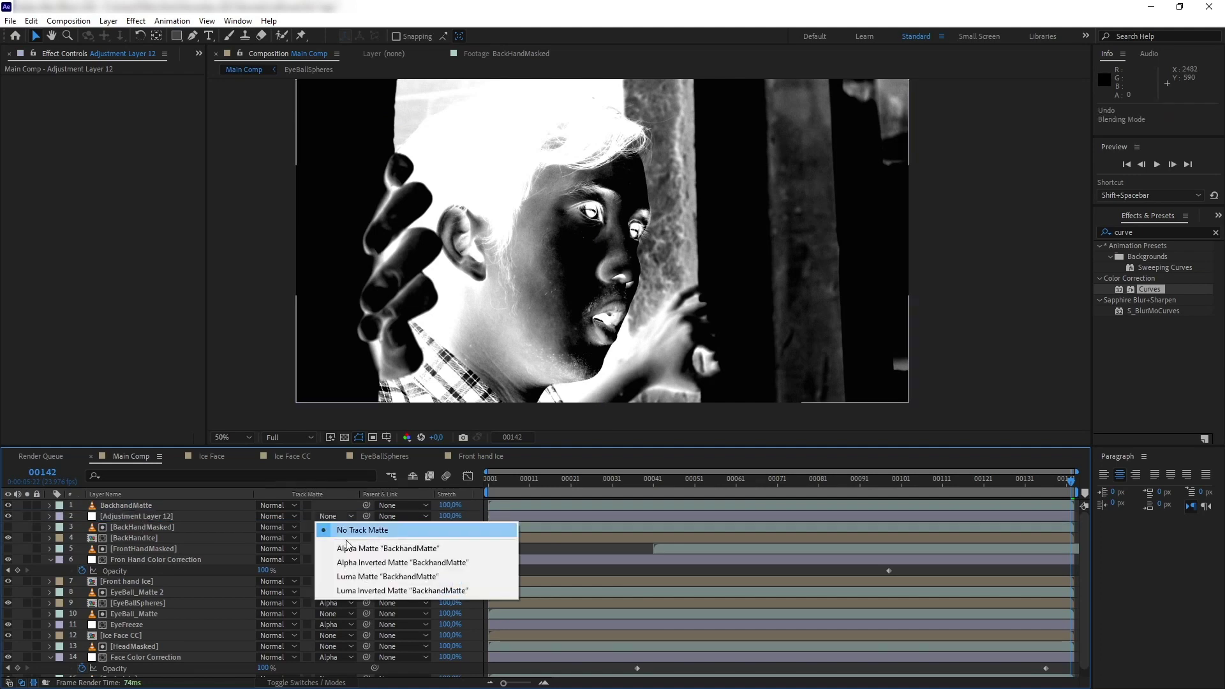
{"action": "left_click", "coordinate": [358, 577]}
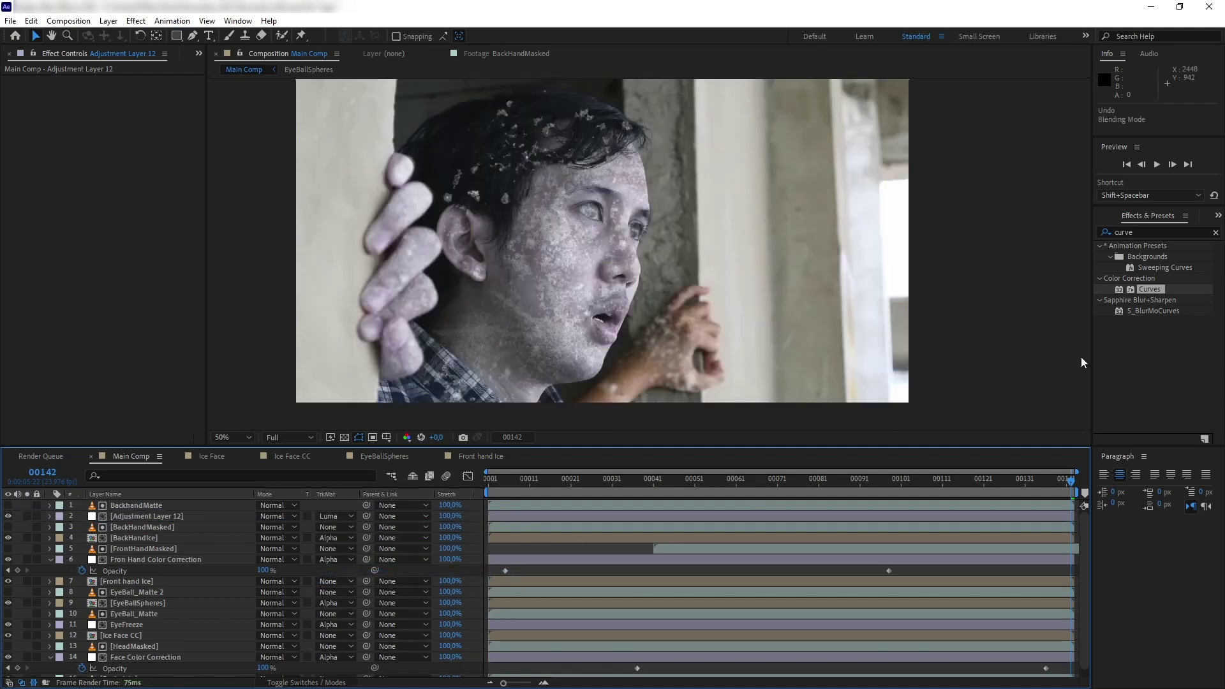
{"action": "left_click_drag", "start_coordinate": [1149, 289], "coordinate": [136, 512]}
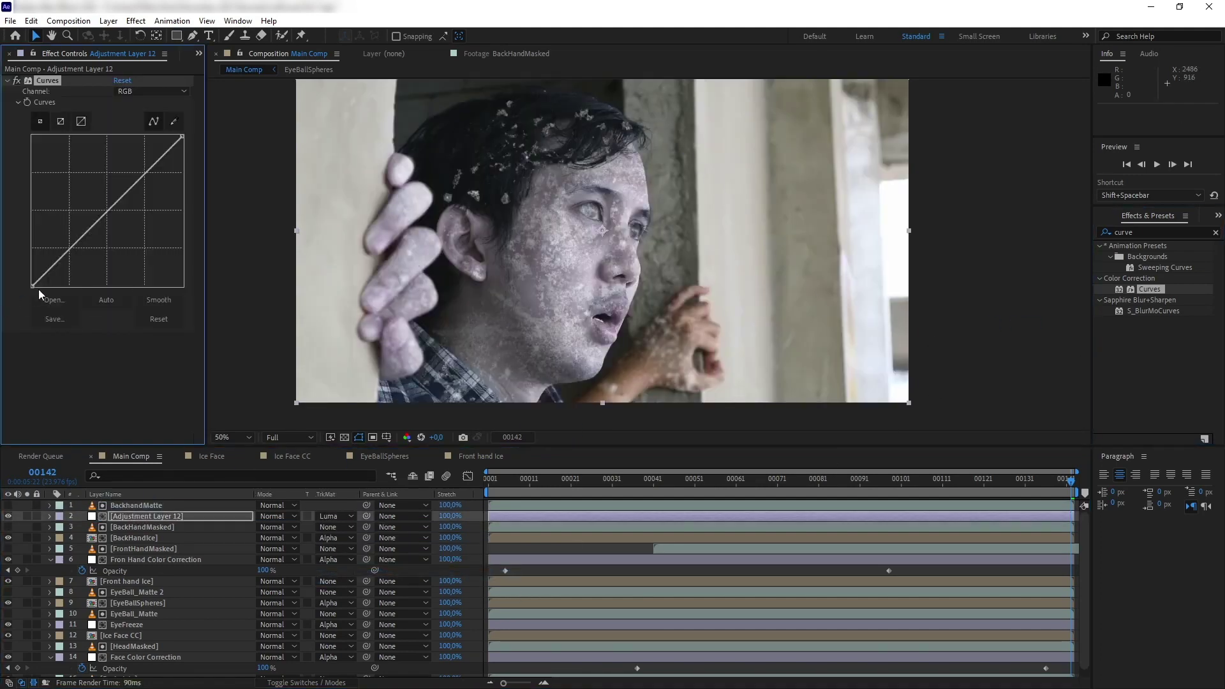
{"action": "left_click_drag", "start_coordinate": [183, 137], "coordinate": [182, 208]}
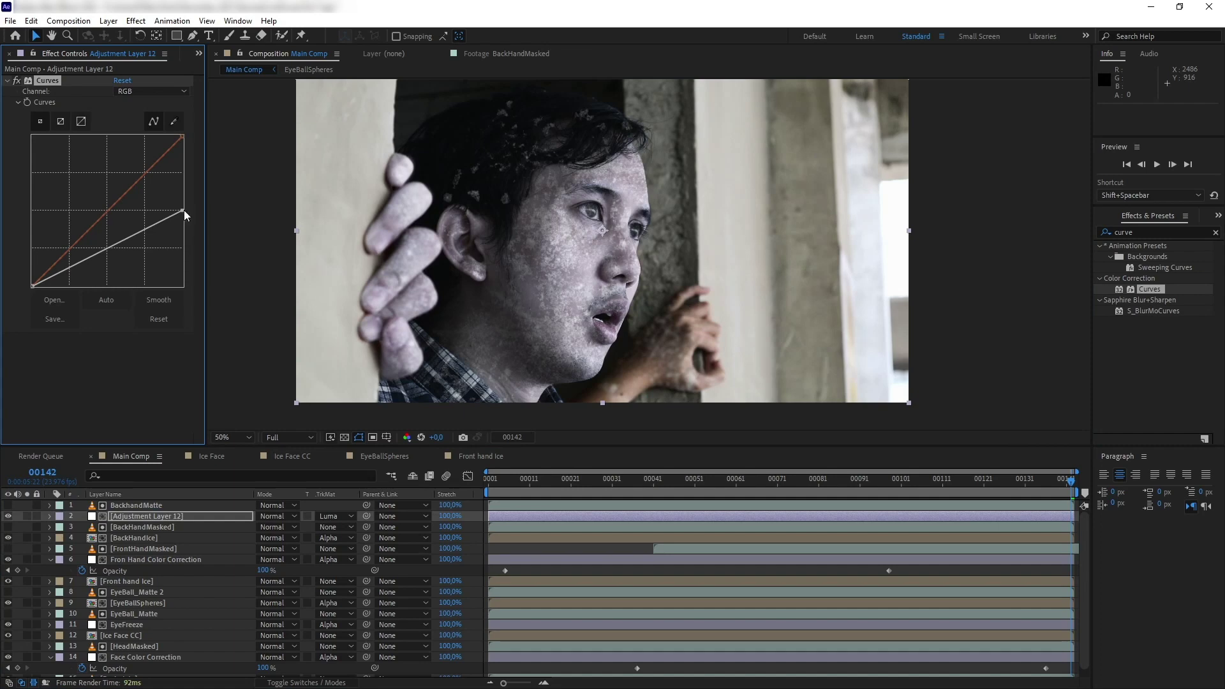
- Pre-compose the four back-hand layers from BackhandMatte through BackHandIce as Back hand Ice CC
{"action": "left_click", "coordinate": [136, 505]}
{"action": "left_click", "coordinate": [152, 537], "text": "shift"}
{"action": "key", "text": "ctrl+shift+c"}
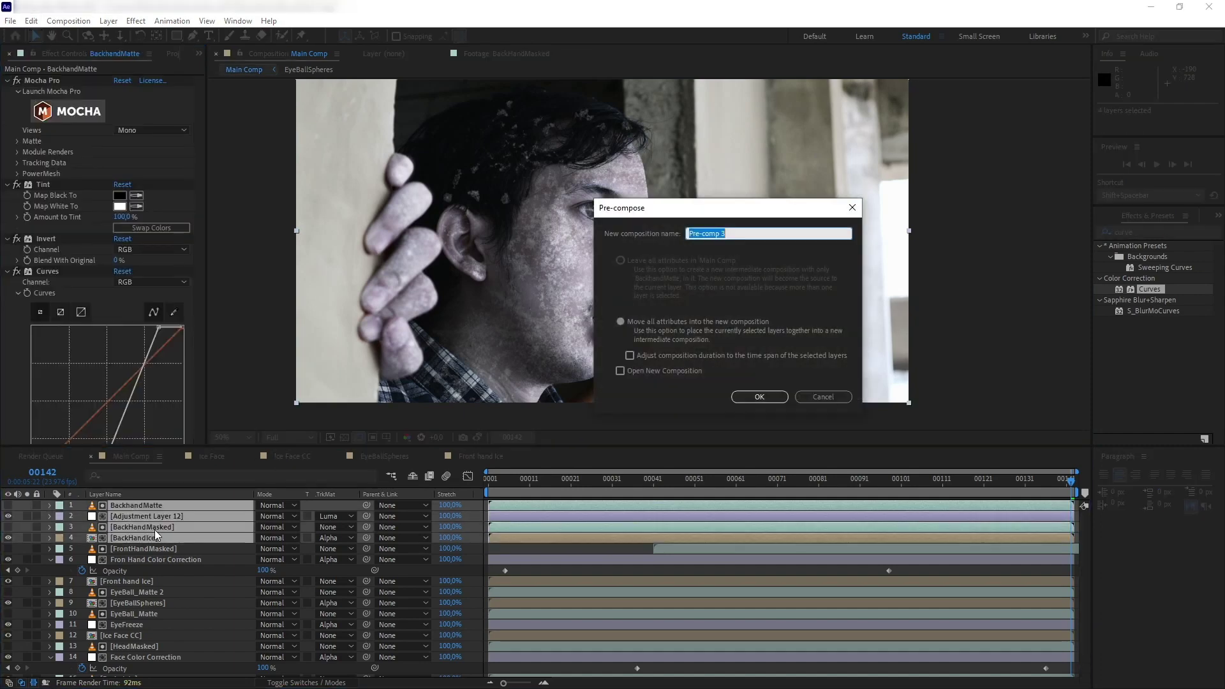
{"action": "type", "text": "Back hand Ice CC"}
{"action": "key", "text": "Return"}
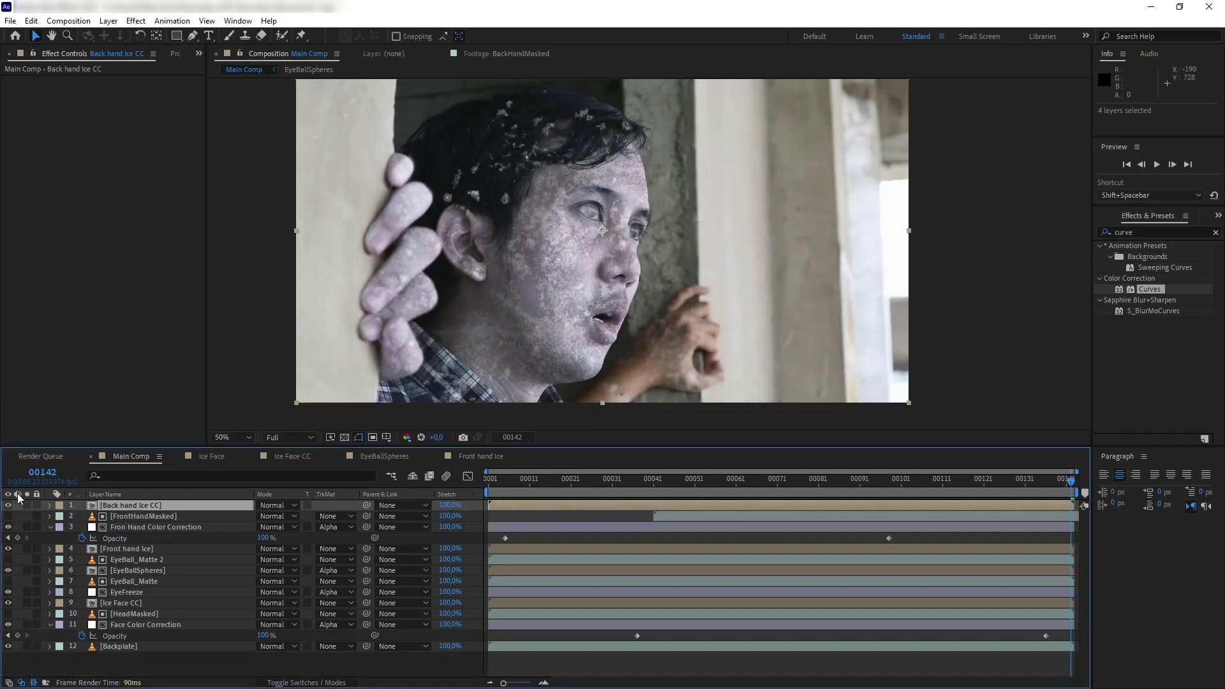
- Duplicate Face Color Correction to the top as Back hand Color correction and matte it with the alpha of BackHandMasked
{"action": "left_click", "coordinate": [212, 624]}
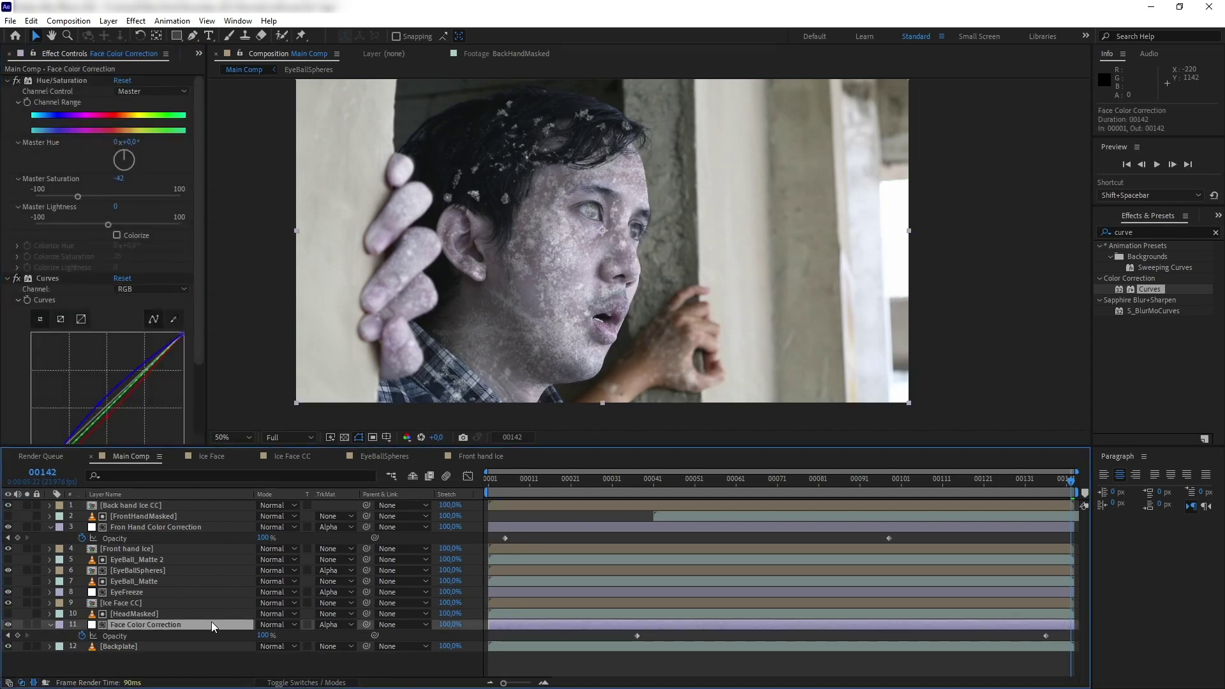
{"action": "key", "text": "ctrl+d"}
{"action": "left_click_drag", "start_coordinate": [212, 621], "coordinate": [194, 502]}
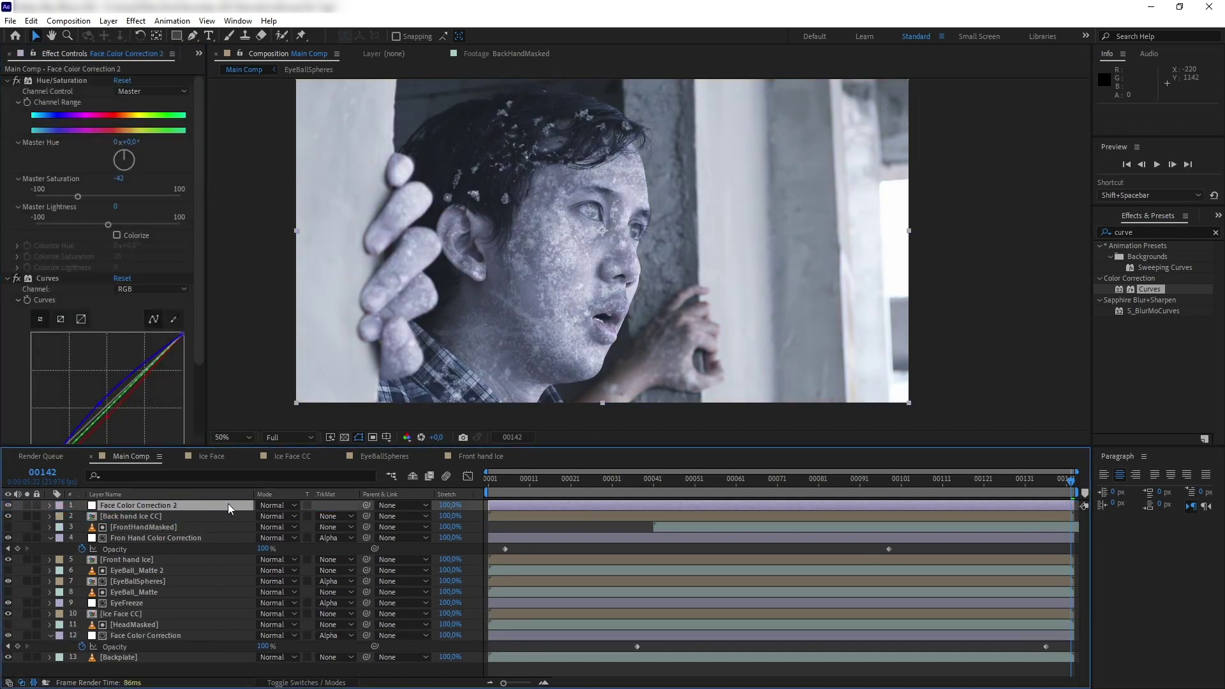
{"action": "left_click", "coordinate": [197, 54]}
{"action": "left_click", "coordinate": [208, 86]}
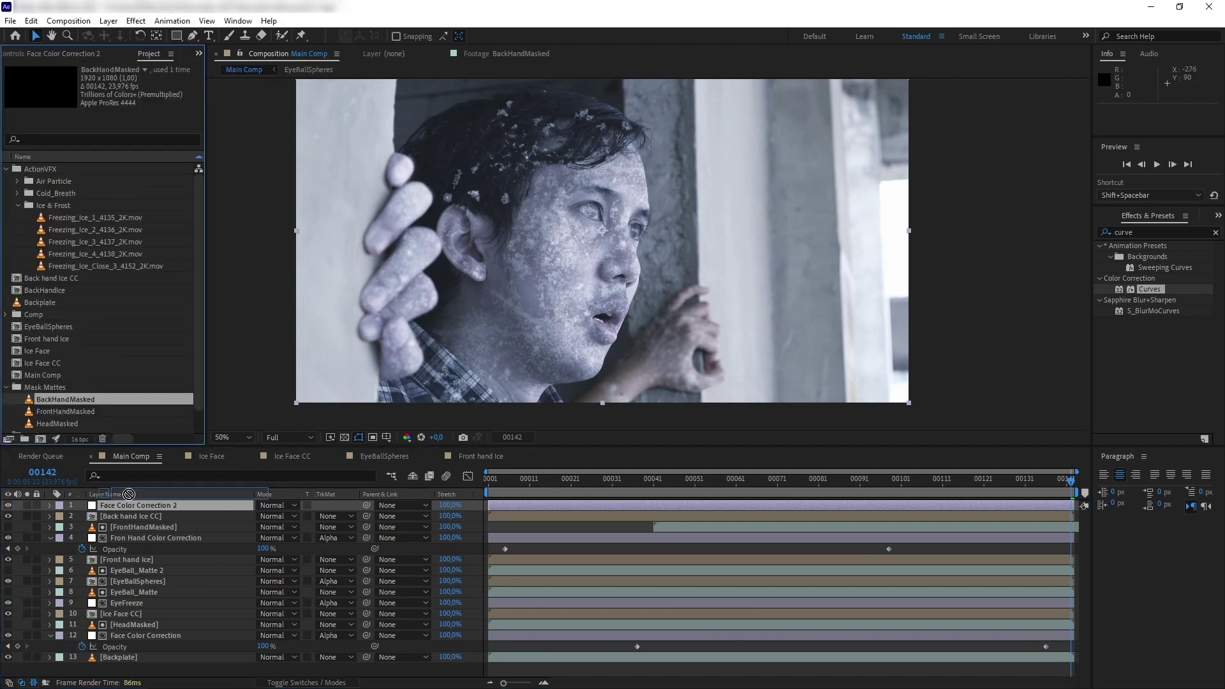
{"action": "left_click_drag", "start_coordinate": [64, 398], "coordinate": [325, 516]}
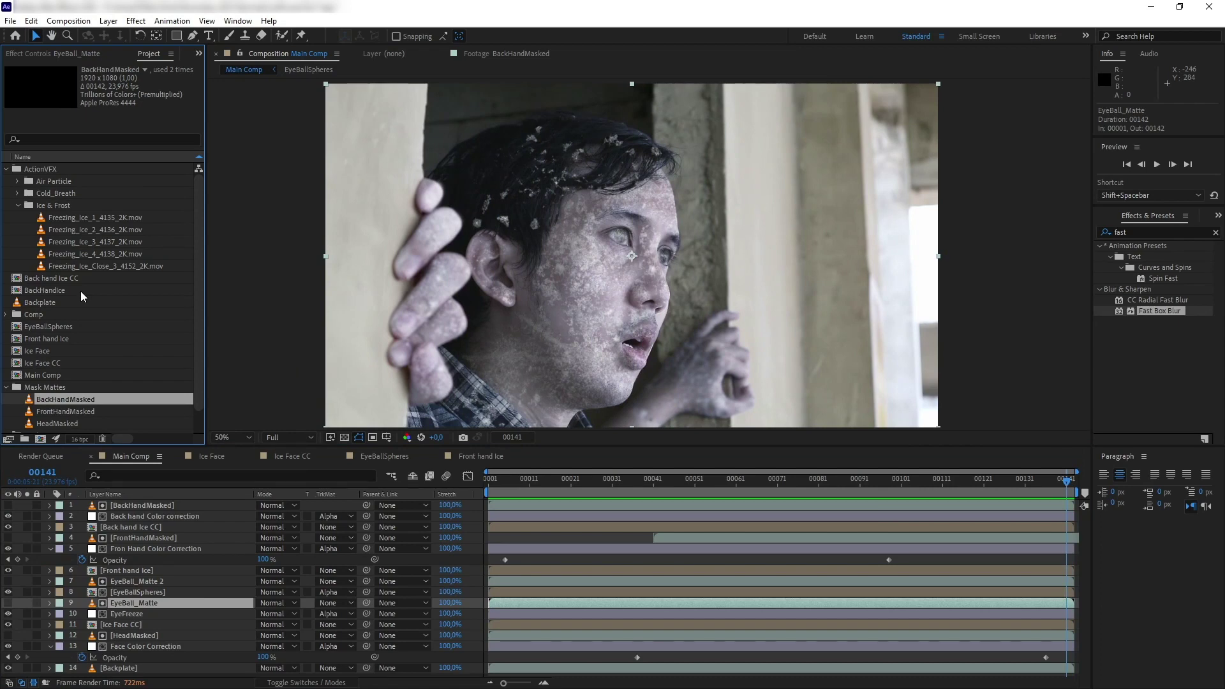
- Add Freezing_Ice_2_4136_2K.mov on top starting at frame 28, freeze it at frame 141, and change its blending mode
{"action": "left_click_drag", "start_coordinate": [96, 230], "coordinate": [619, 275]}
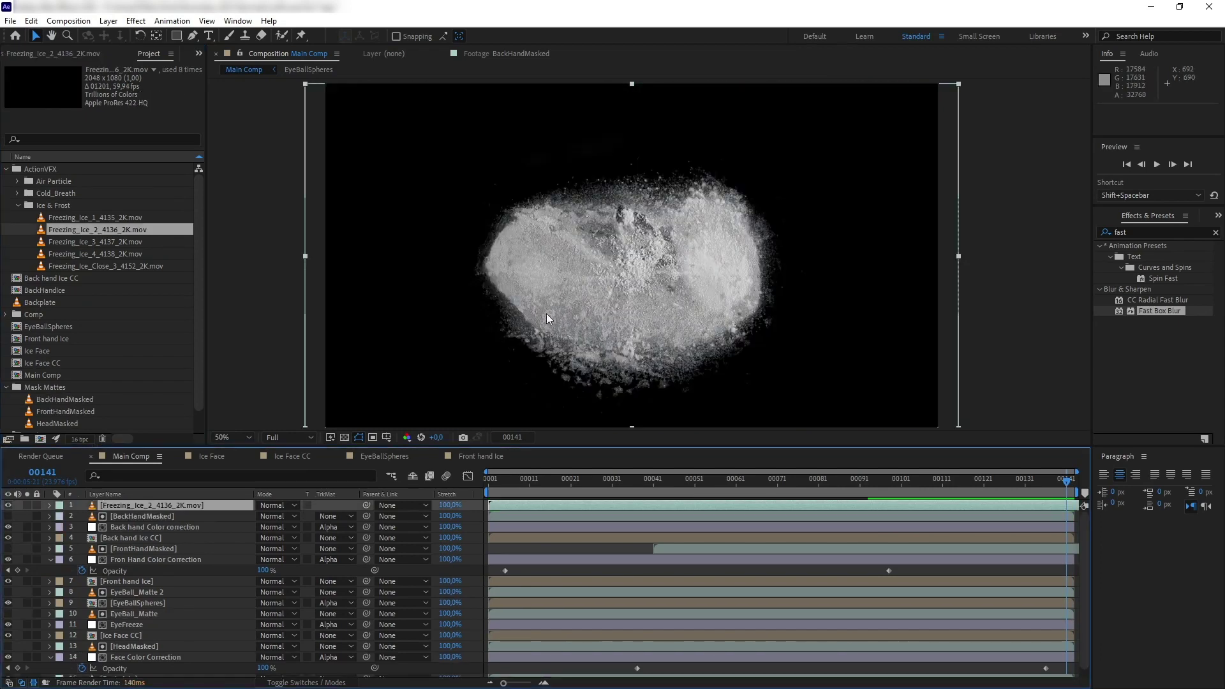
{"action": "left_click_drag", "start_coordinate": [629, 490], "coordinate": [649, 504]}
{"action": "right_click", "coordinate": [649, 507]}
{"action": "mouse_move", "coordinate": [689, 211]}
{"action": "left_click", "coordinate": [862, 253]}
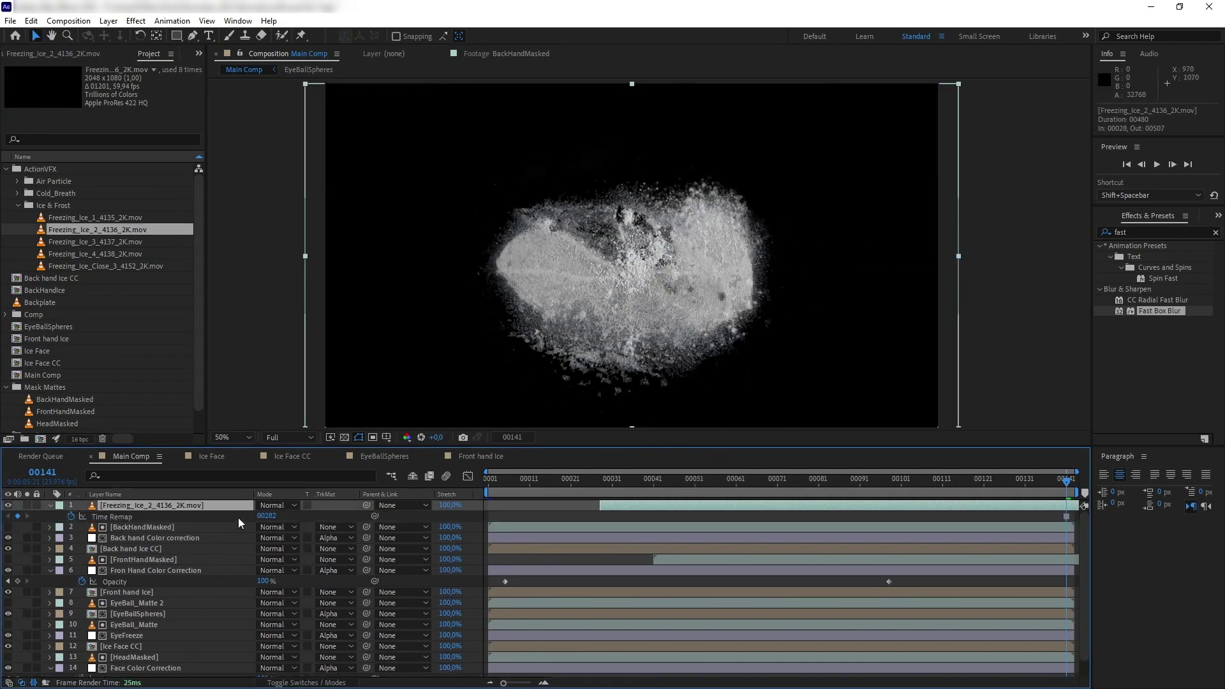
{"action": "left_click", "coordinate": [287, 506]}
{"action": "left_click", "coordinate": [319, 292]}
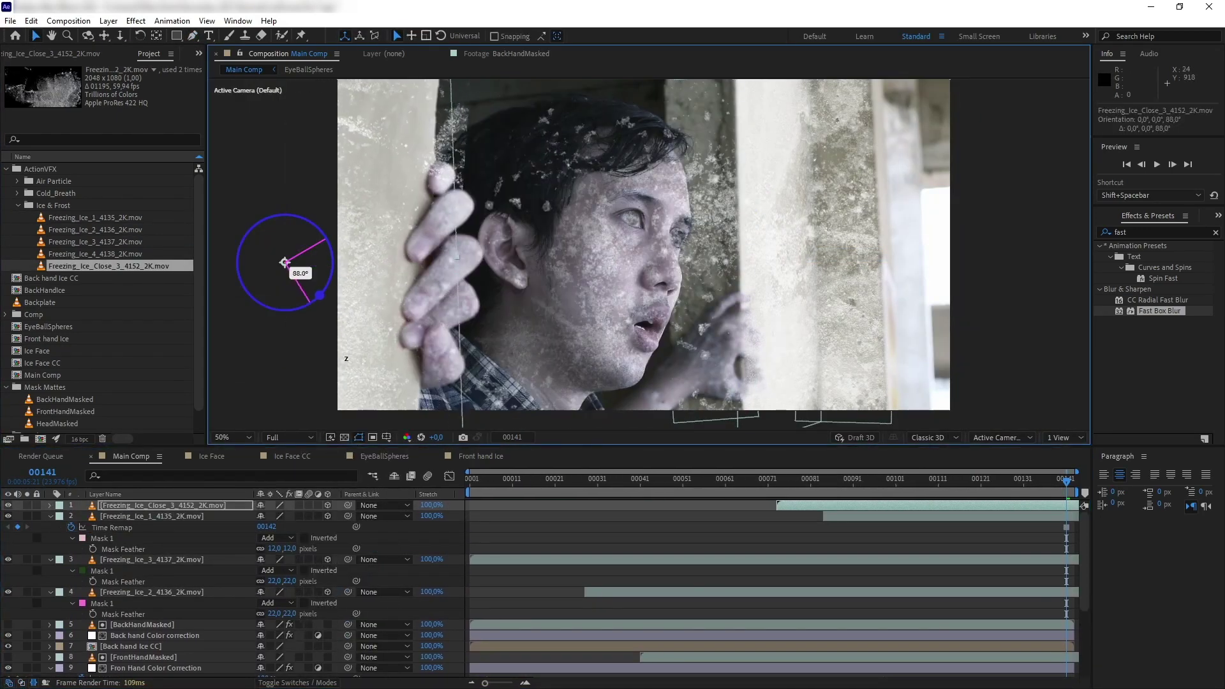
- Rotate the Freezing_Ice_Close_3_4152_2K.mov layer around its Z axis to about 88° over the wall
{"action": "left_click_drag", "start_coordinate": [295, 270], "coordinate": [291, 265]}
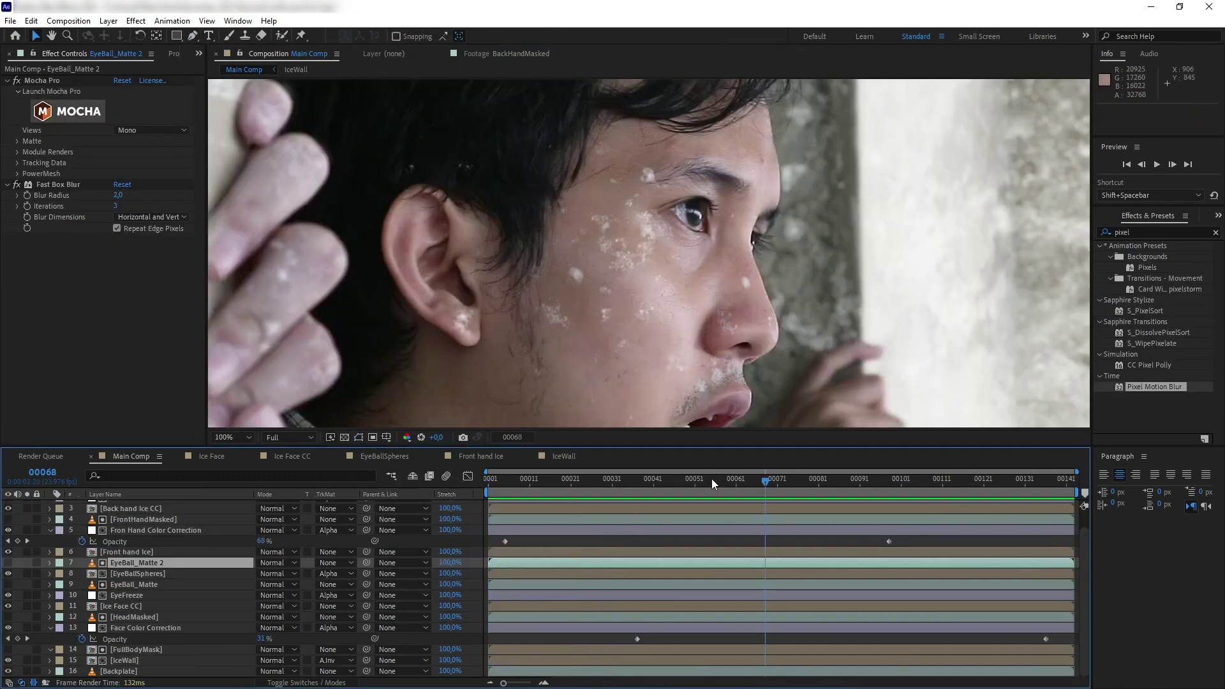
- Enable motion blur for Main Comp, apply Pixel Motion Blur to Ice Face CC, and preview through to the last frame
{"action": "left_click_drag", "start_coordinate": [711, 478], "coordinate": [650, 467]}
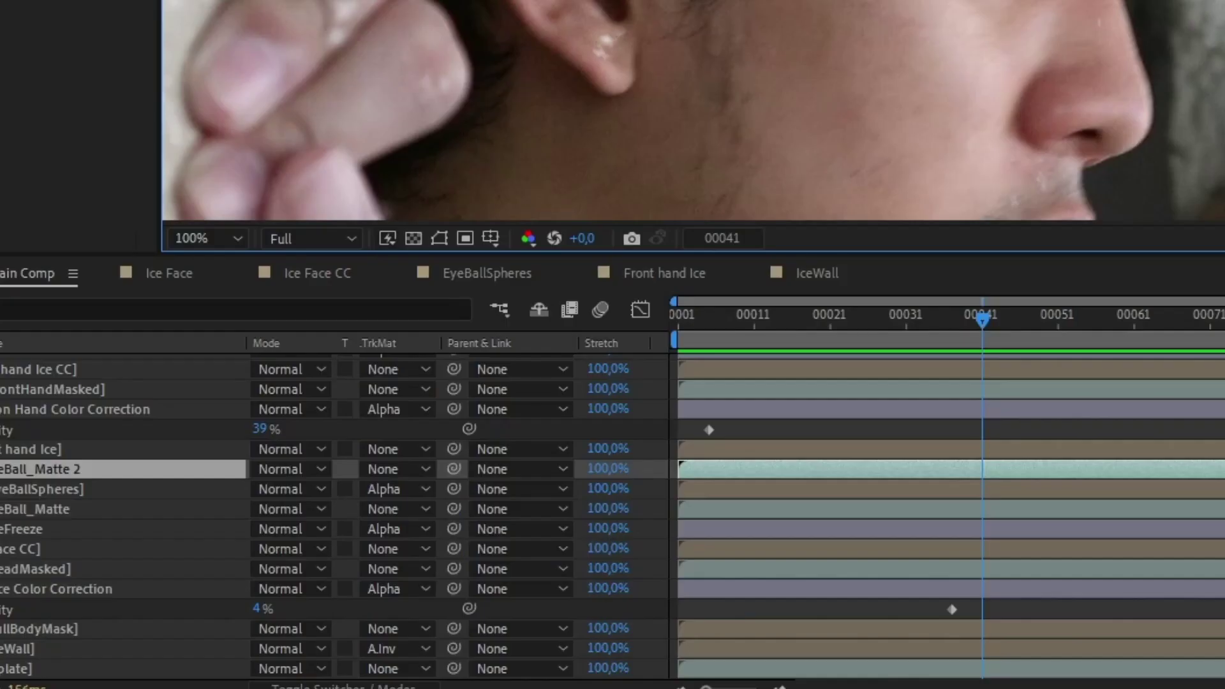
{"action": "left_click", "coordinate": [599, 313]}
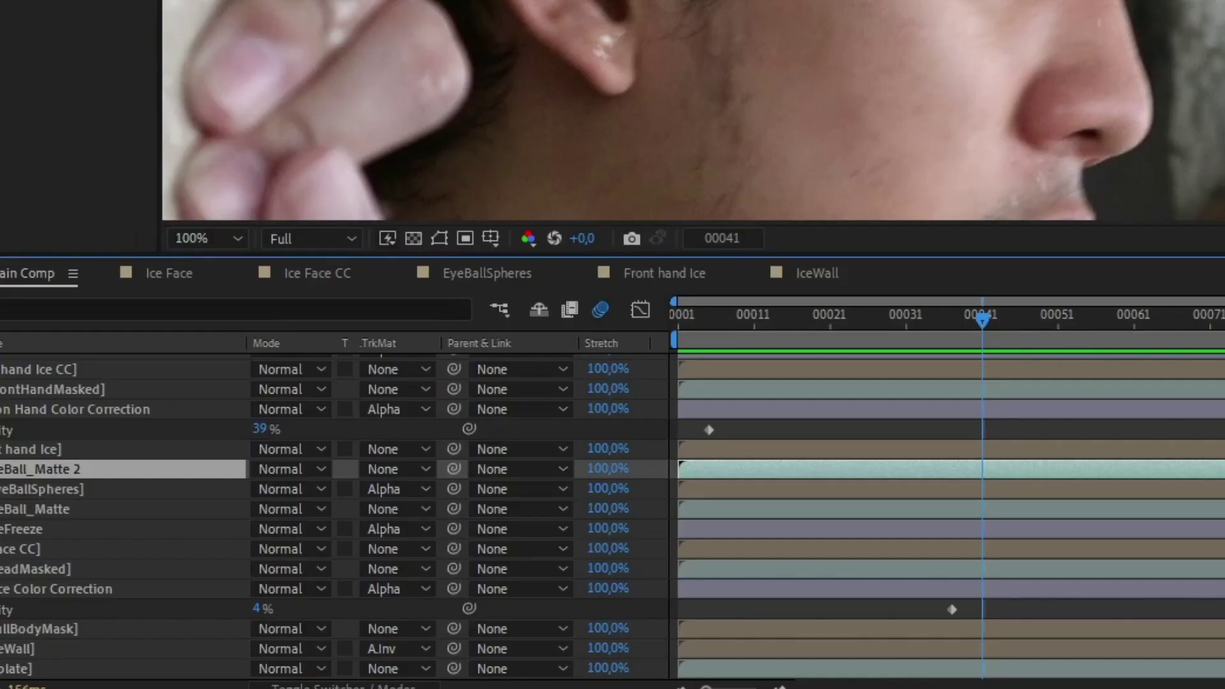
{"action": "left_click_drag", "start_coordinate": [1153, 386], "coordinate": [163, 603]}
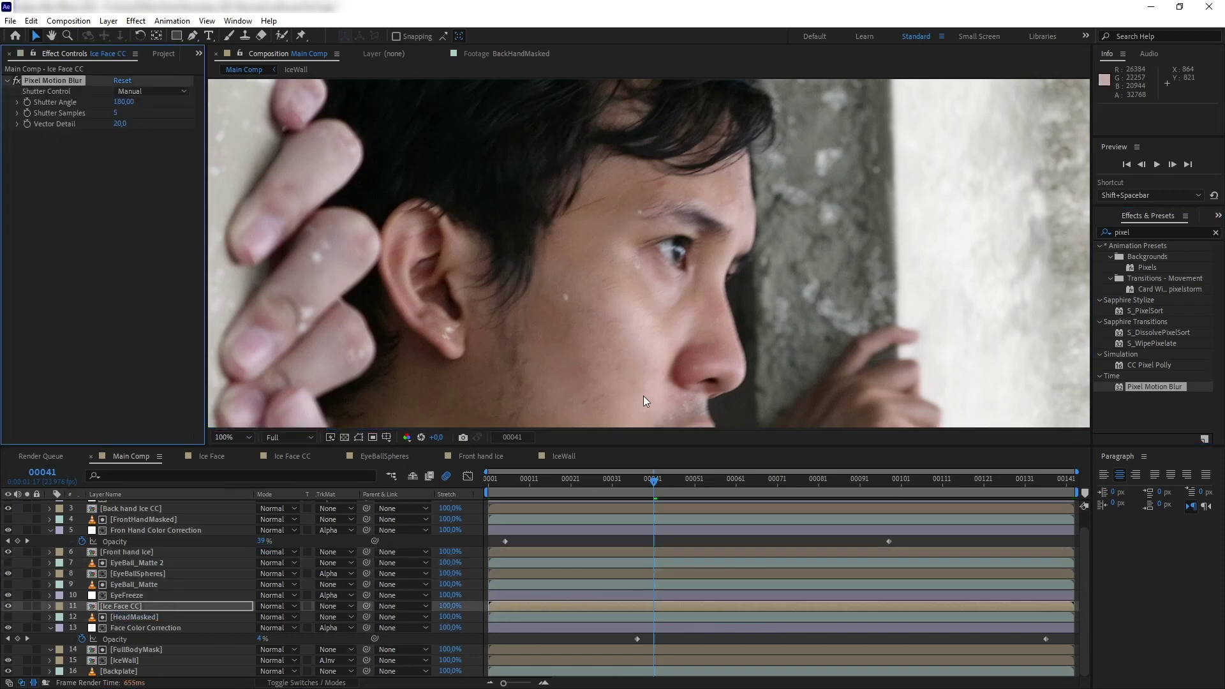
{"action": "scroll", "coordinate": [643, 396], "scroll_direction": "down", "scroll_amount": 1}
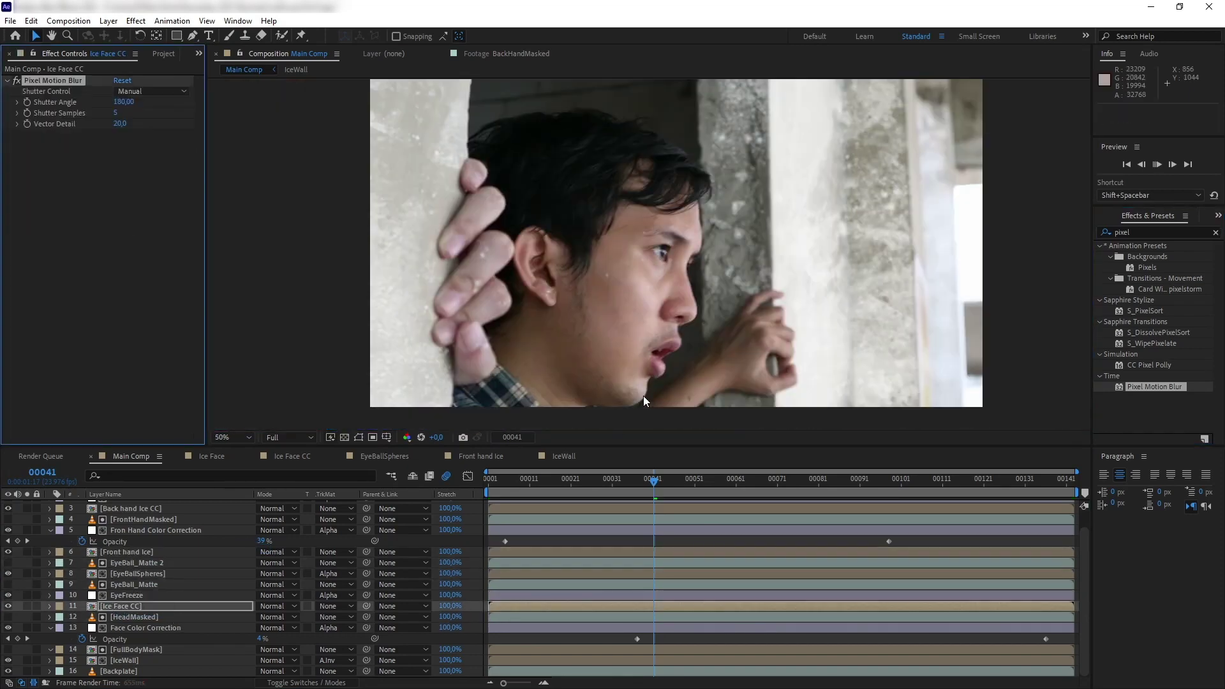
{"action": "key", "text": "space"}
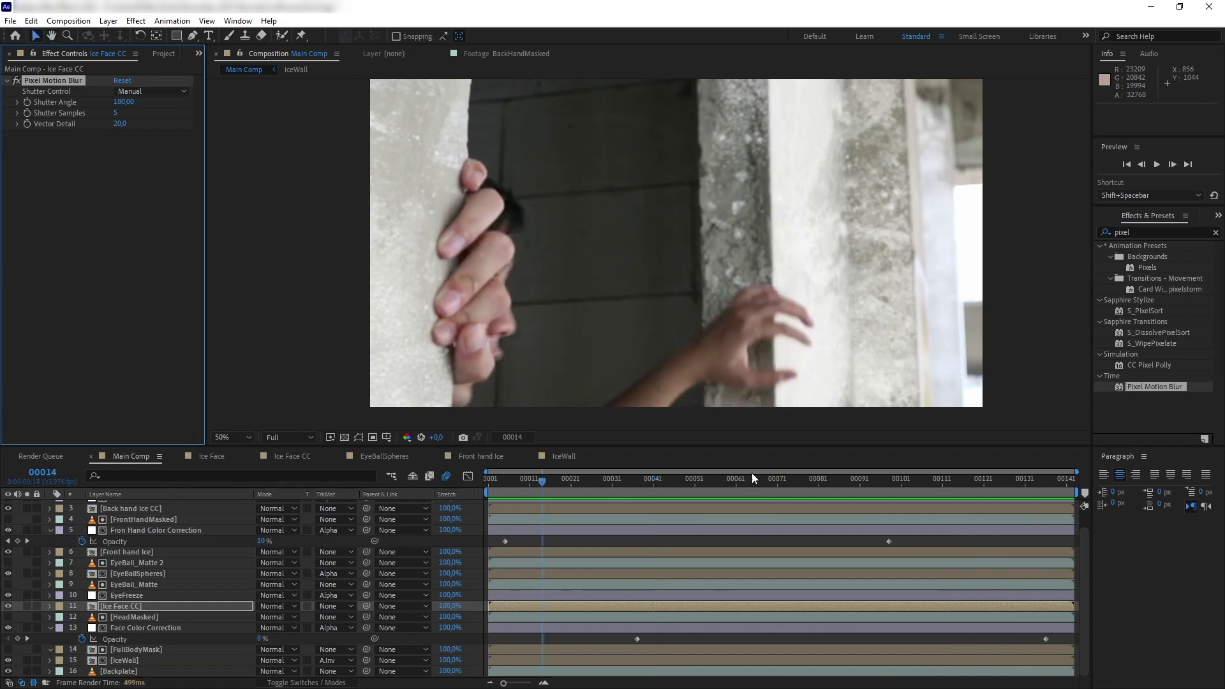
{"action": "left_click_drag", "start_coordinate": [751, 475], "coordinate": [1076, 461]}
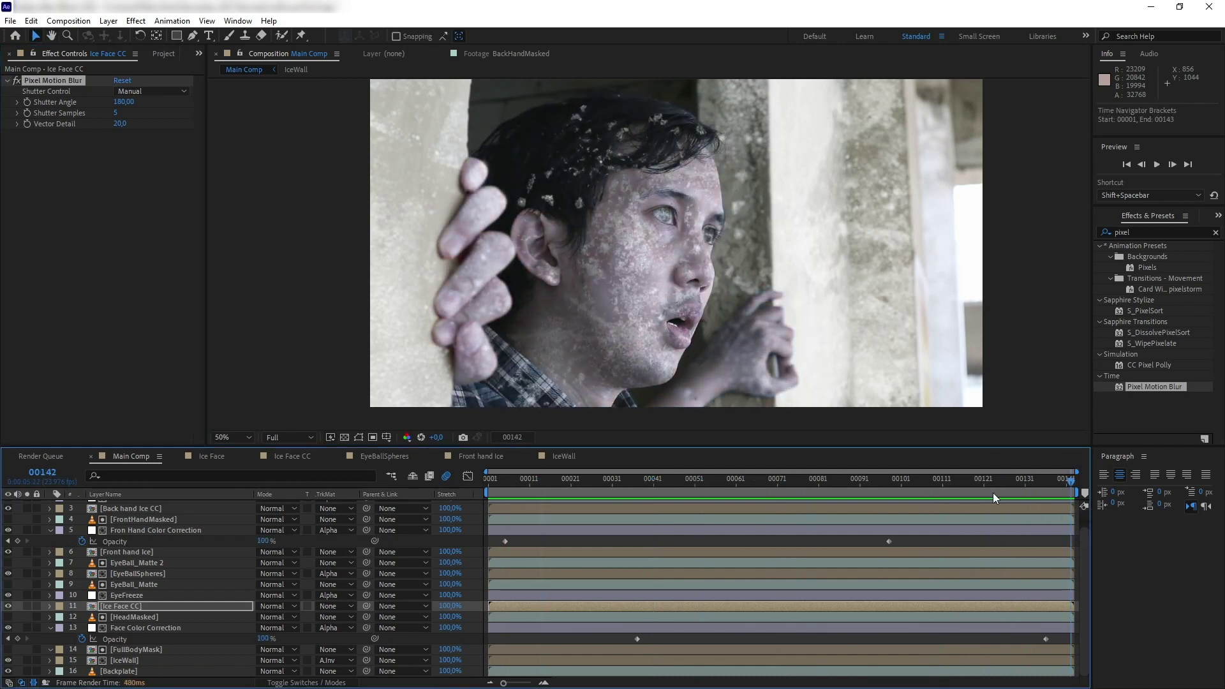
- Queue Main Comp for rendering and create a new composition from the rendered Ice Main Comp Render.mp4
{"action": "left_click", "coordinate": [75, 24]}
{"action": "left_click", "coordinate": [102, 115]}
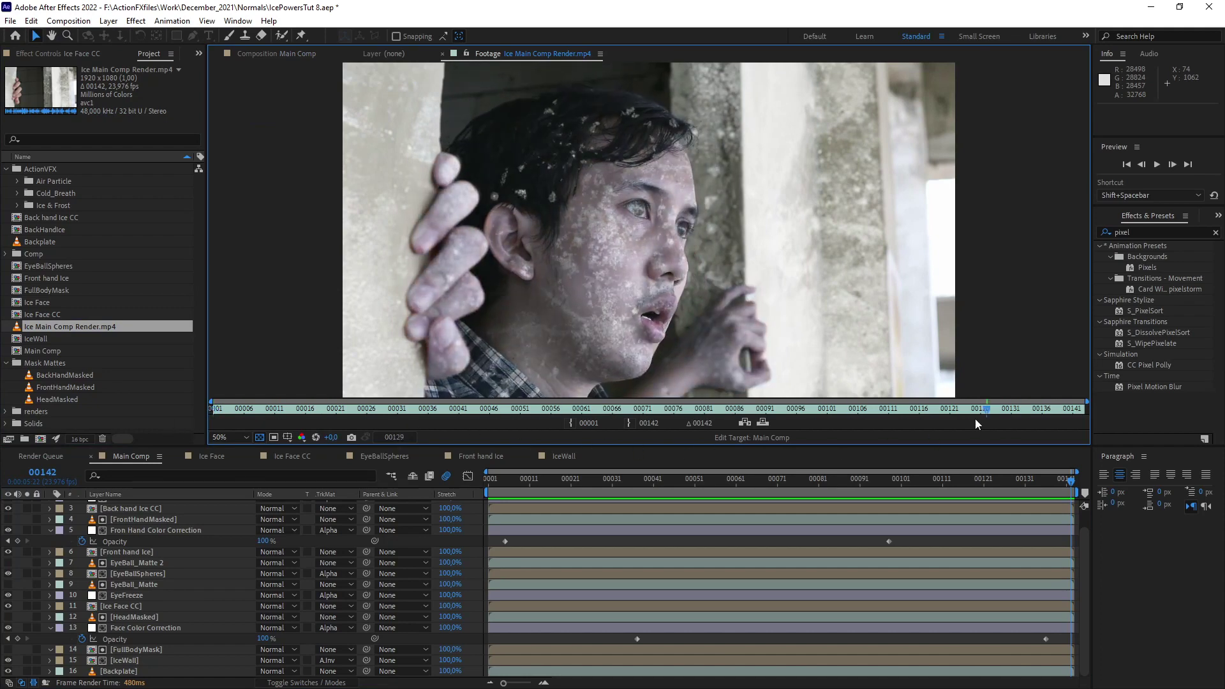
{"action": "left_click", "coordinate": [277, 55]}
{"action": "left_click_drag", "start_coordinate": [48, 324], "coordinate": [42, 438]}
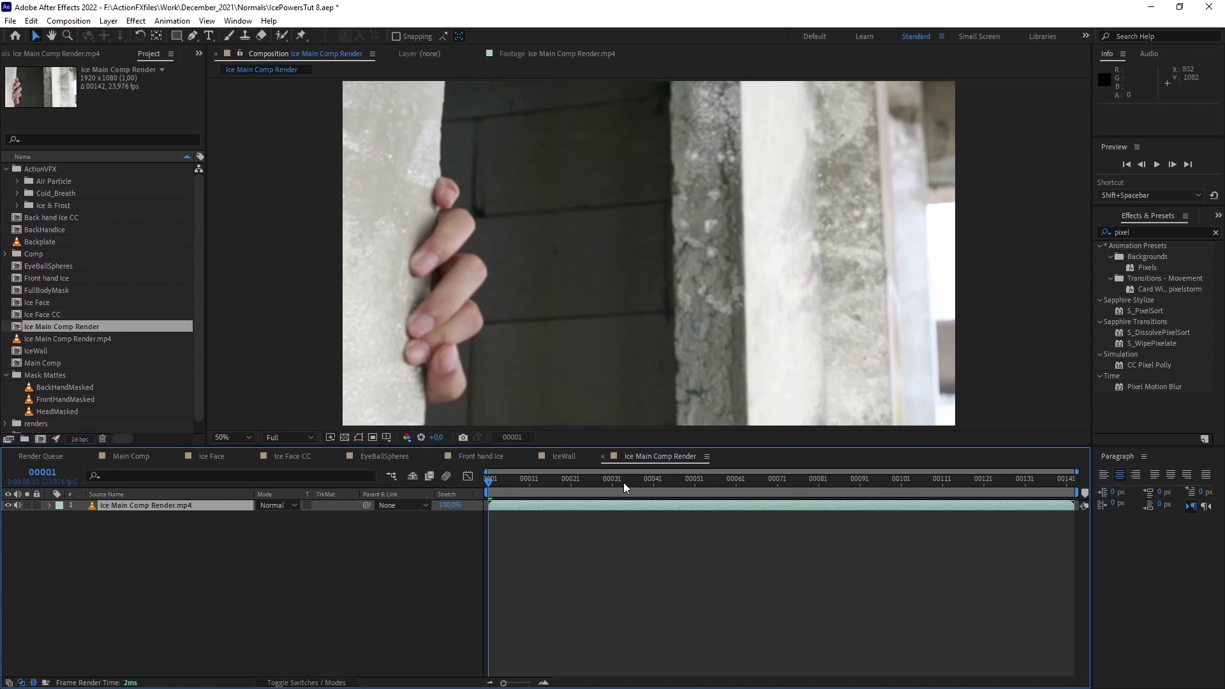
- Set the duration of the Ice Main Comp Render composition to 175 frames
{"action": "left_click_drag", "start_coordinate": [624, 486], "coordinate": [1097, 441]}
{"action": "right_click", "coordinate": [658, 459]}
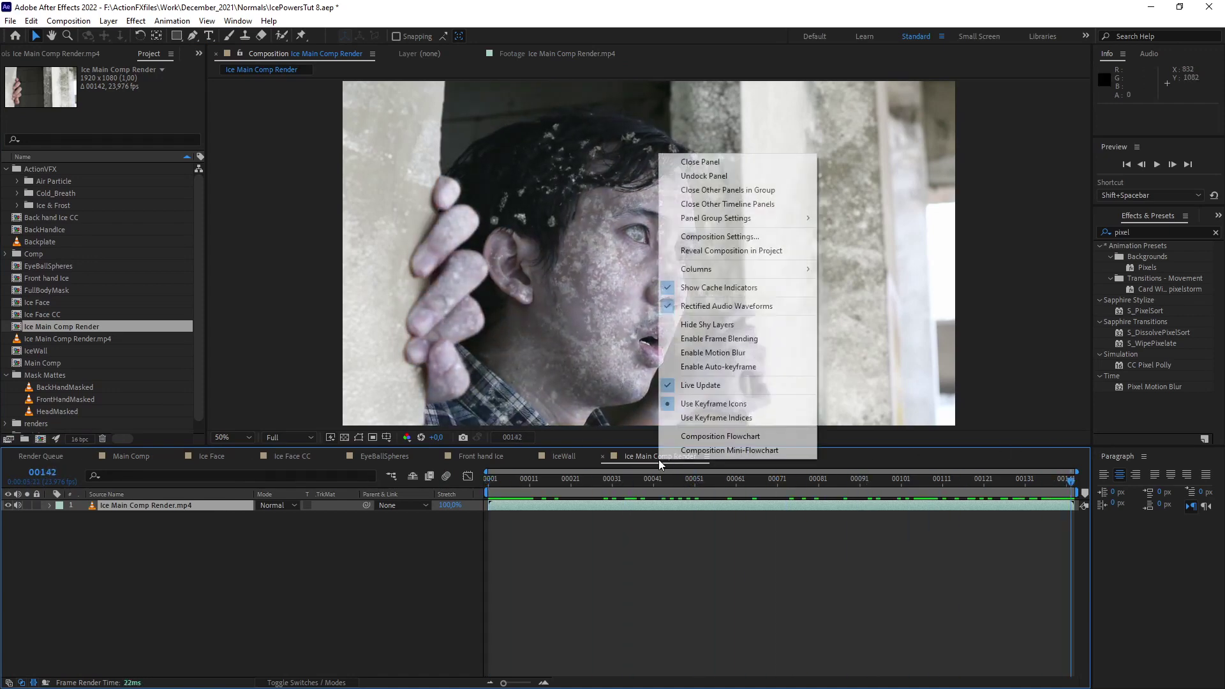
{"action": "left_click", "coordinate": [689, 237]}
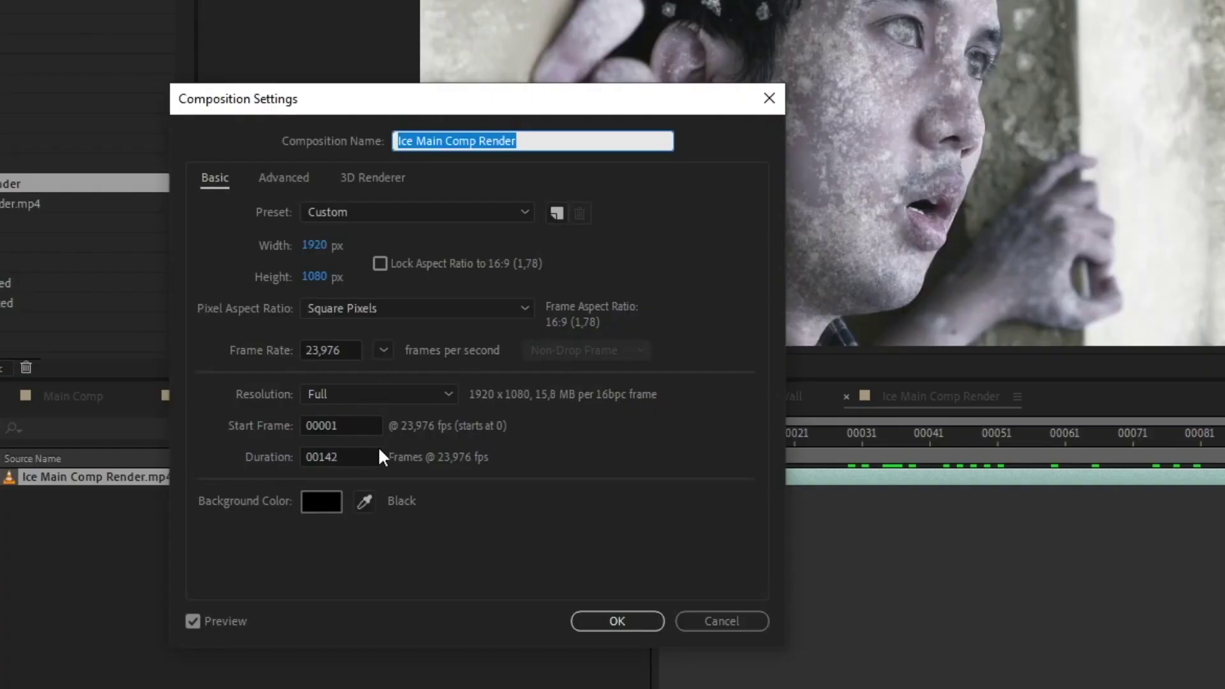
{"action": "left_click_drag", "start_coordinate": [292, 488], "coordinate": [283, 489]}
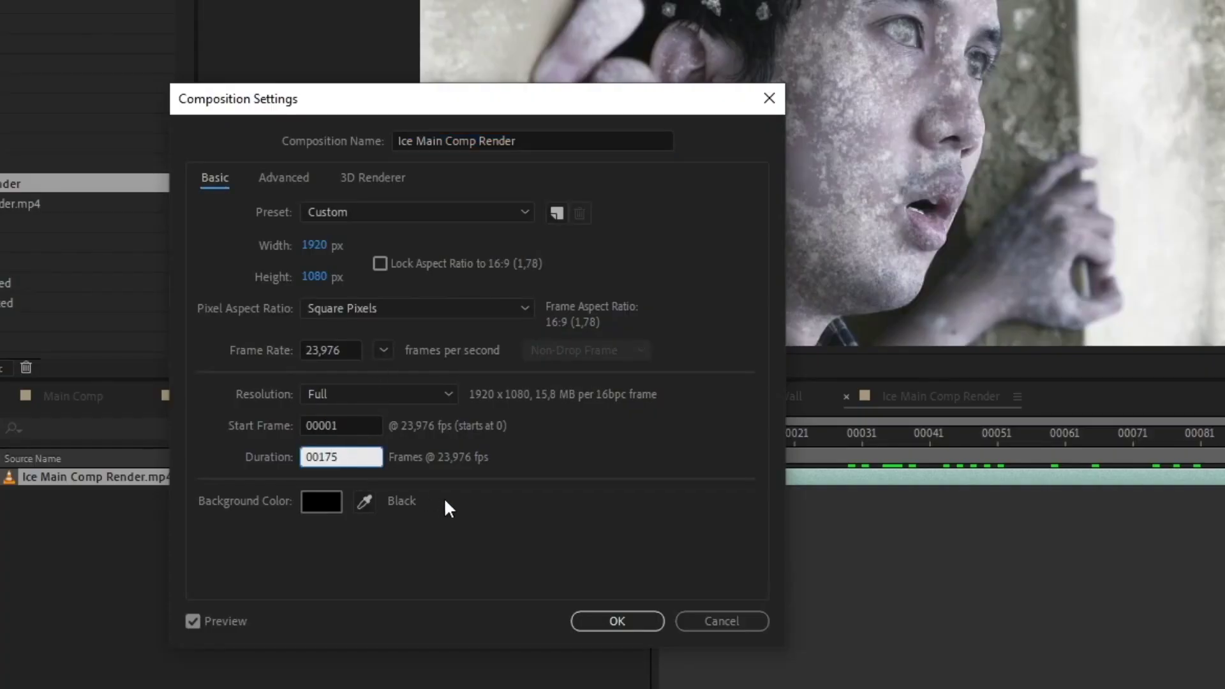
{"action": "key", "text": "Return"}
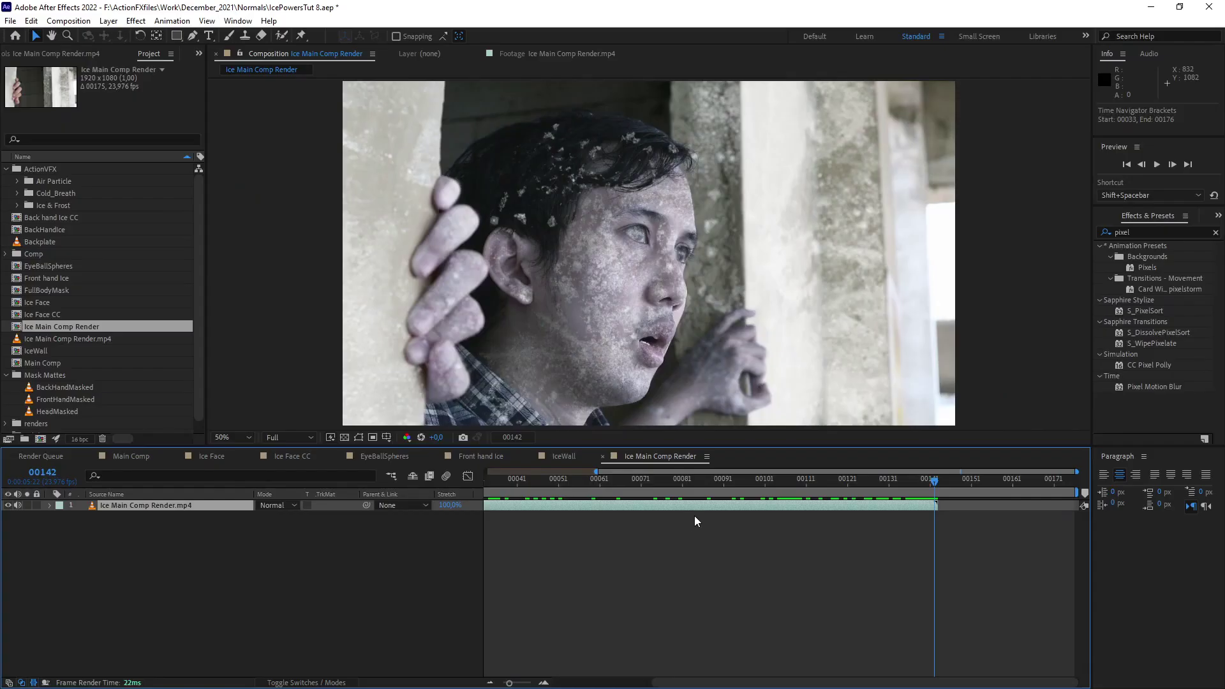
- Apply Freeze On Last Frame to the Ice Main Comp Render.mp4 layer and preview the composition
{"action": "right_click", "coordinate": [691, 505]}
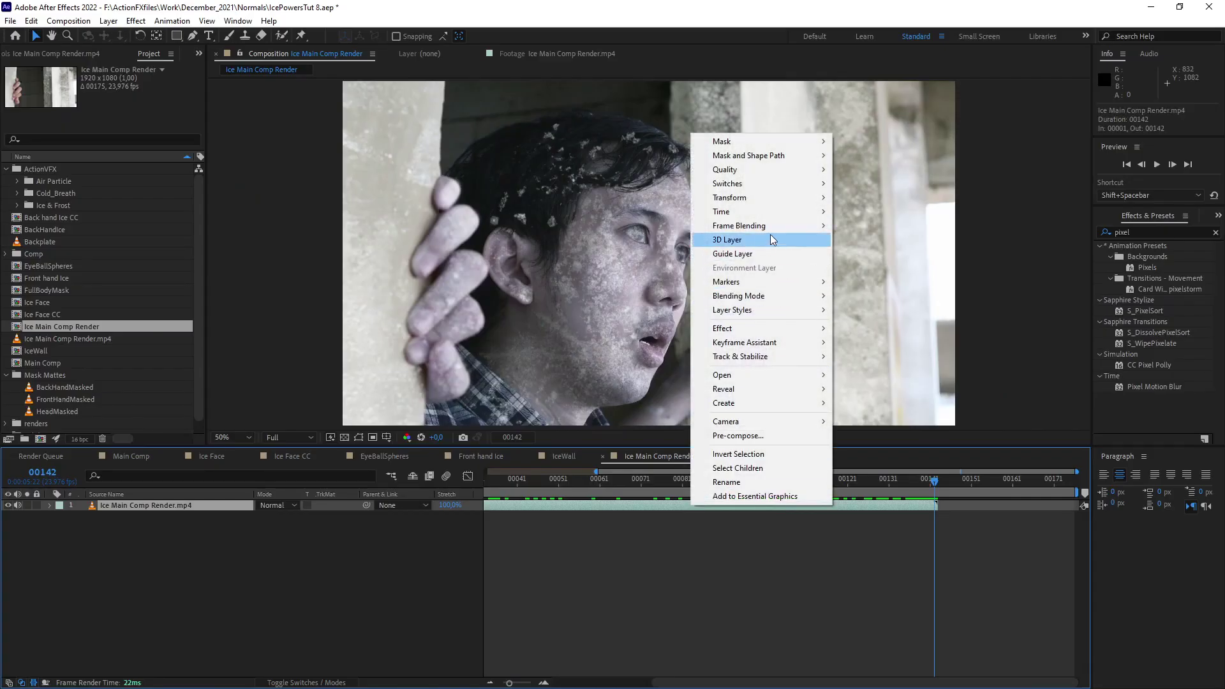
{"action": "mouse_move", "coordinate": [774, 217]}
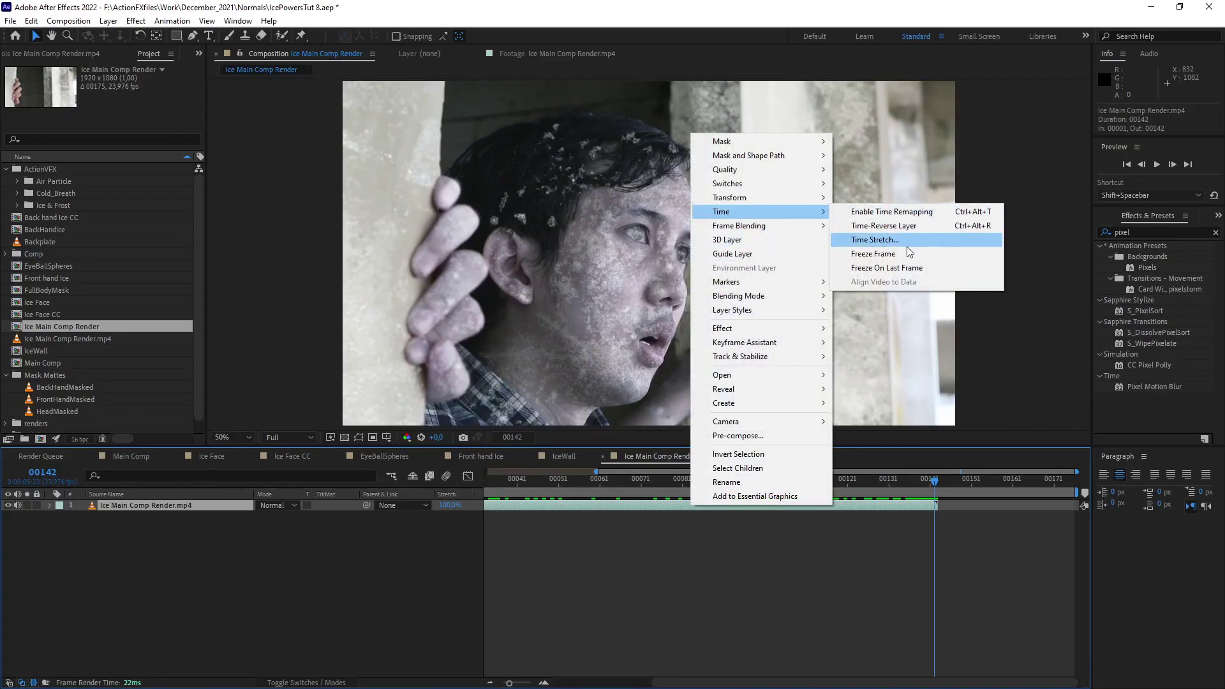
{"action": "left_click", "coordinate": [918, 266]}
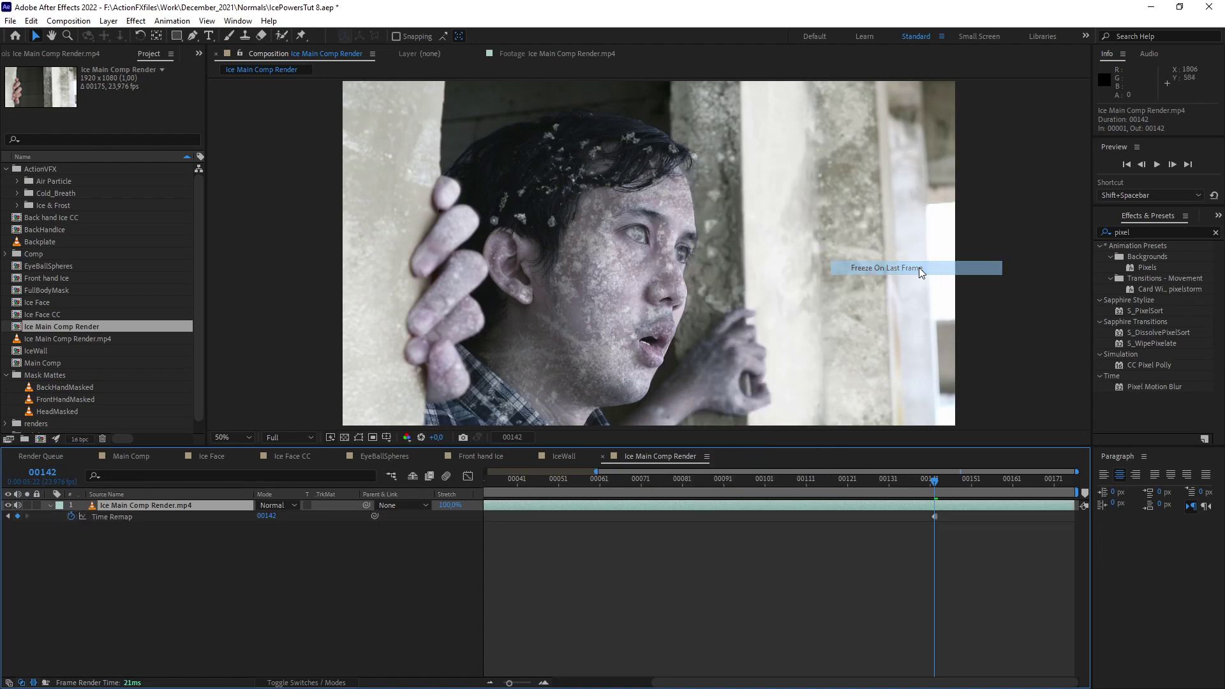
{"action": "key", "text": "space"}
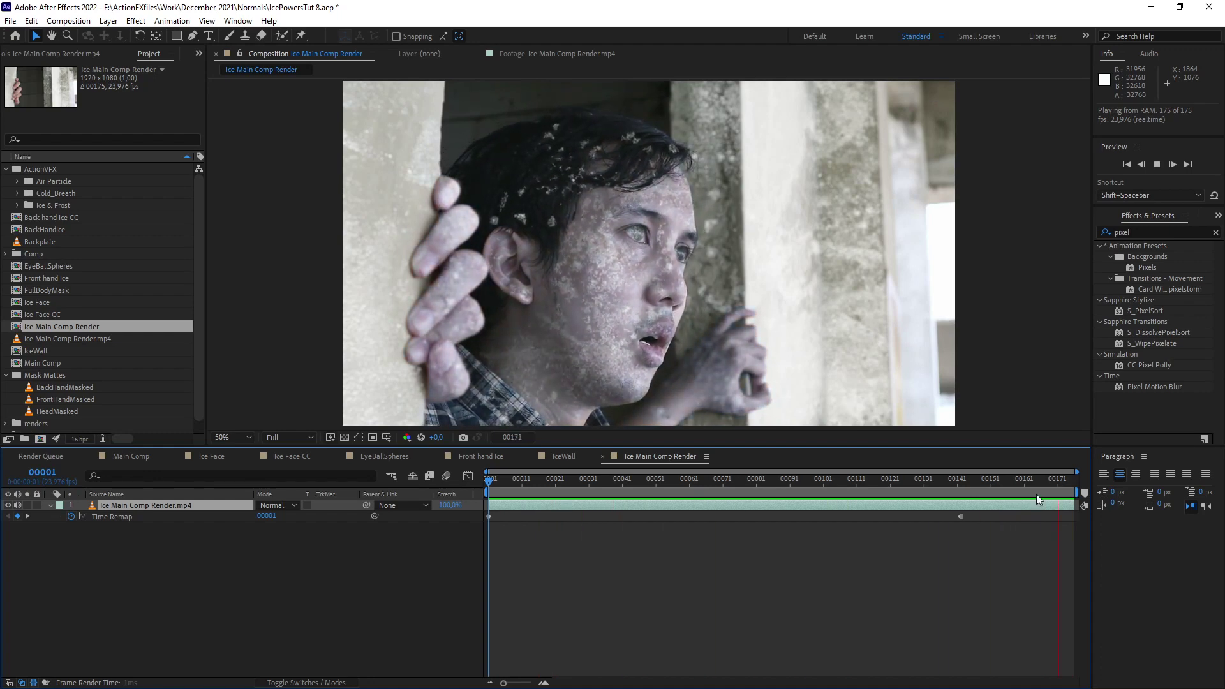
{"action": "key", "text": "space"}
- Add a Time Remap keyframe at frame 116 and apply Easy Ease to the final Time Remap keyframe
{"action": "left_click_drag", "start_coordinate": [782, 479], "coordinate": [874, 465]}
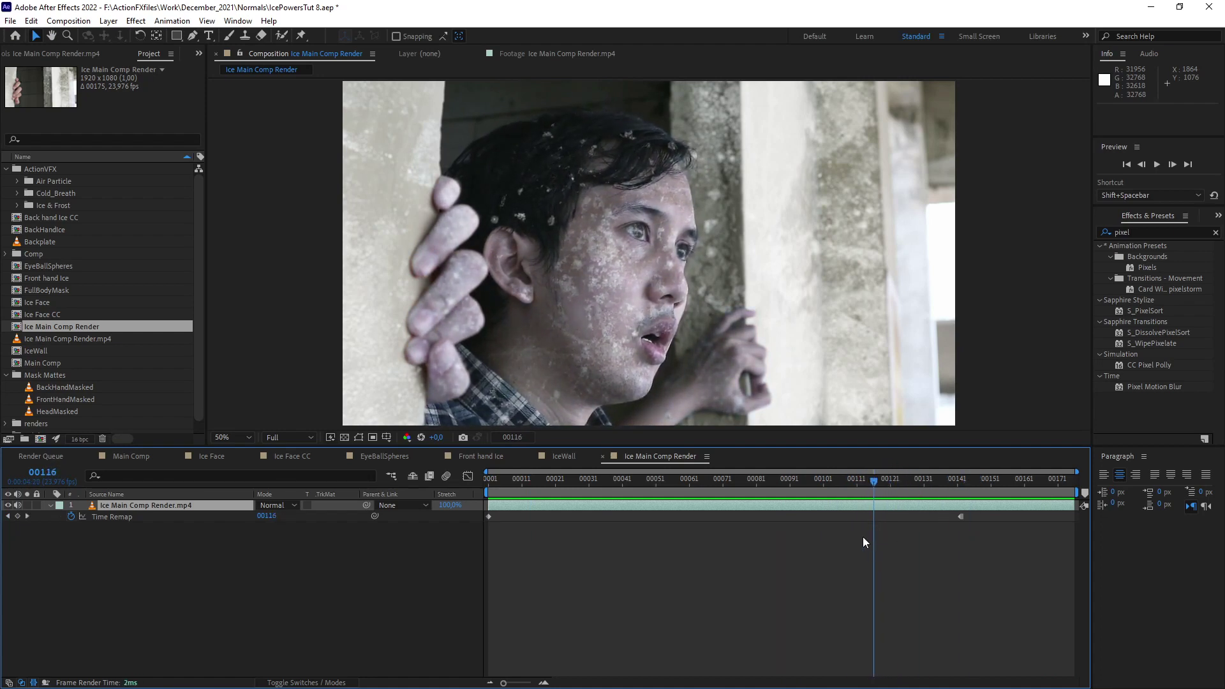
{"action": "left_click", "coordinate": [17, 516]}
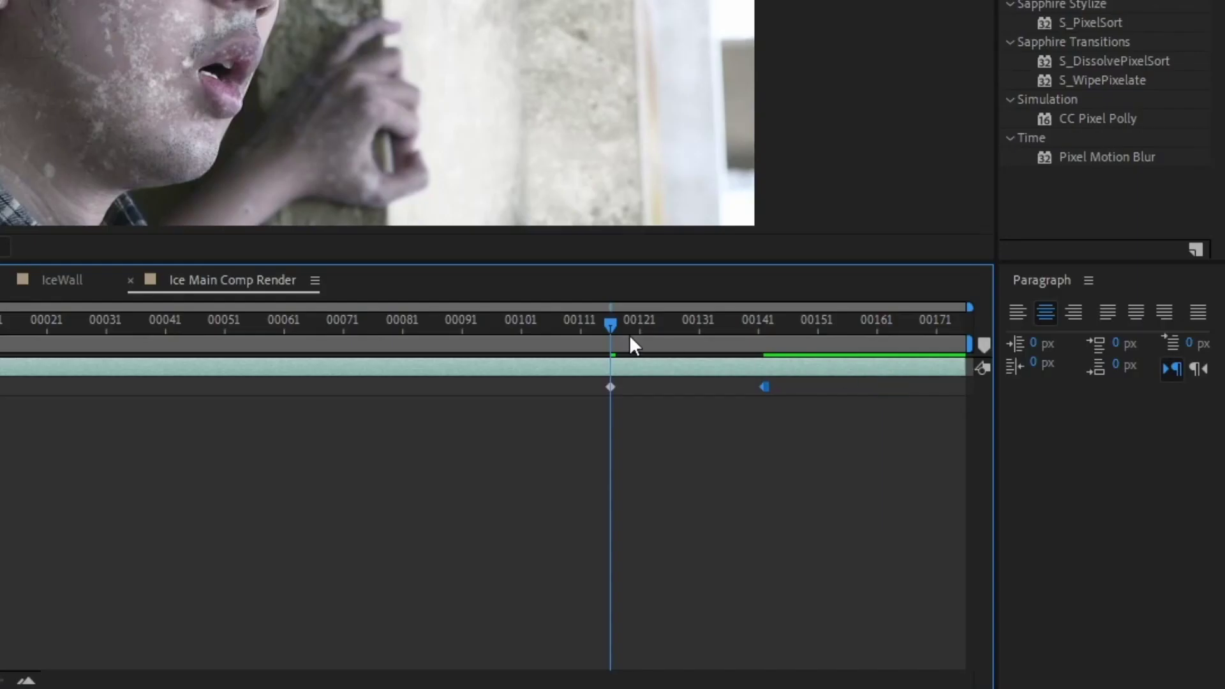
{"action": "right_click", "coordinate": [765, 391]}
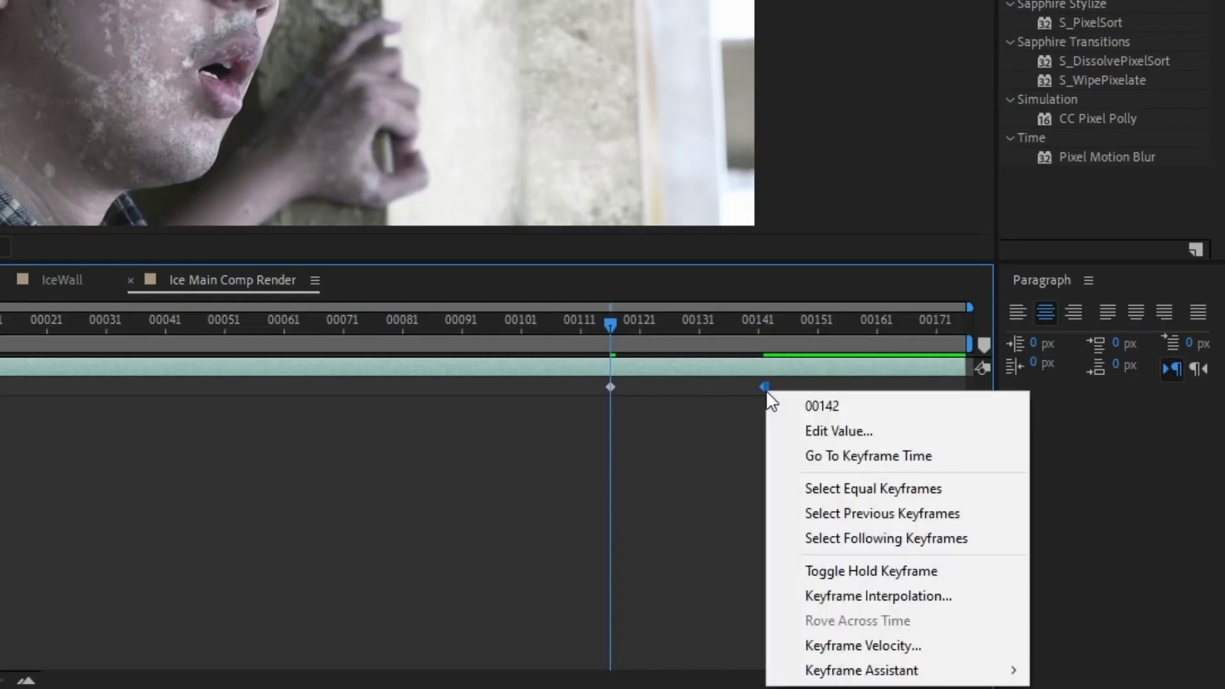
{"action": "mouse_move", "coordinate": [933, 678]}
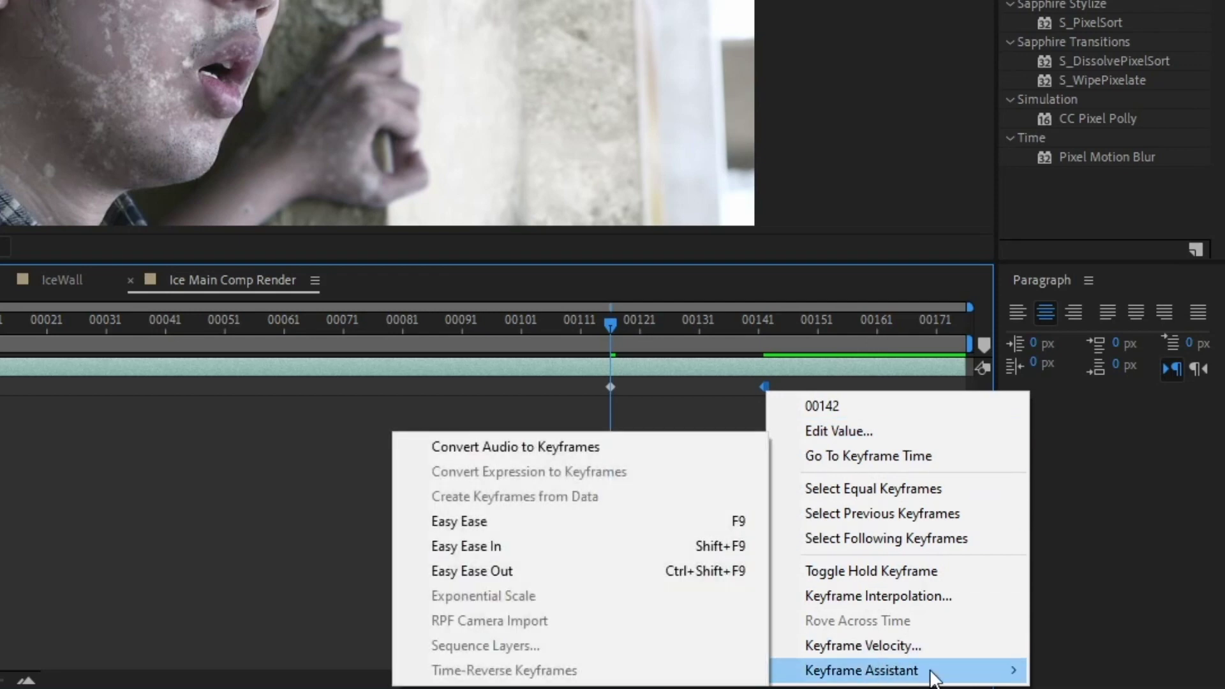
{"action": "left_click", "coordinate": [564, 521]}
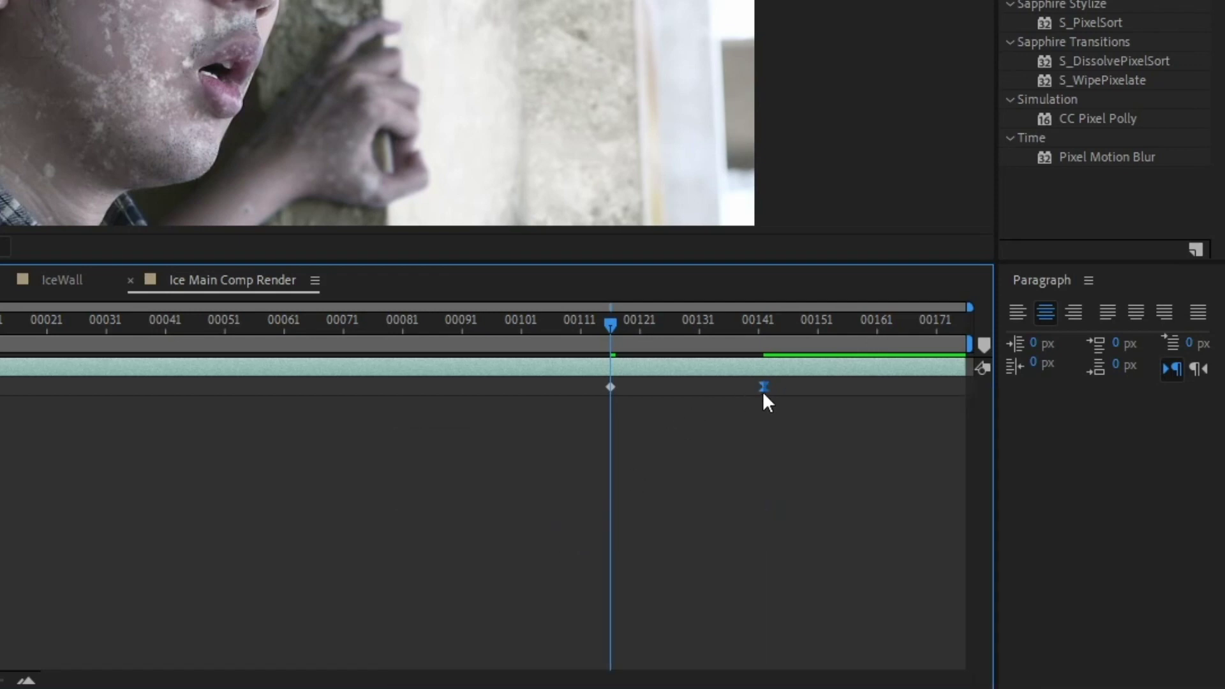
- Move the final Time Remap keyframe to about frame 161 and scrub through the slowed section
{"action": "left_click_drag", "start_coordinate": [765, 391], "coordinate": [836, 389]}
{"action": "left_click_drag", "start_coordinate": [642, 333], "coordinate": [750, 333]}
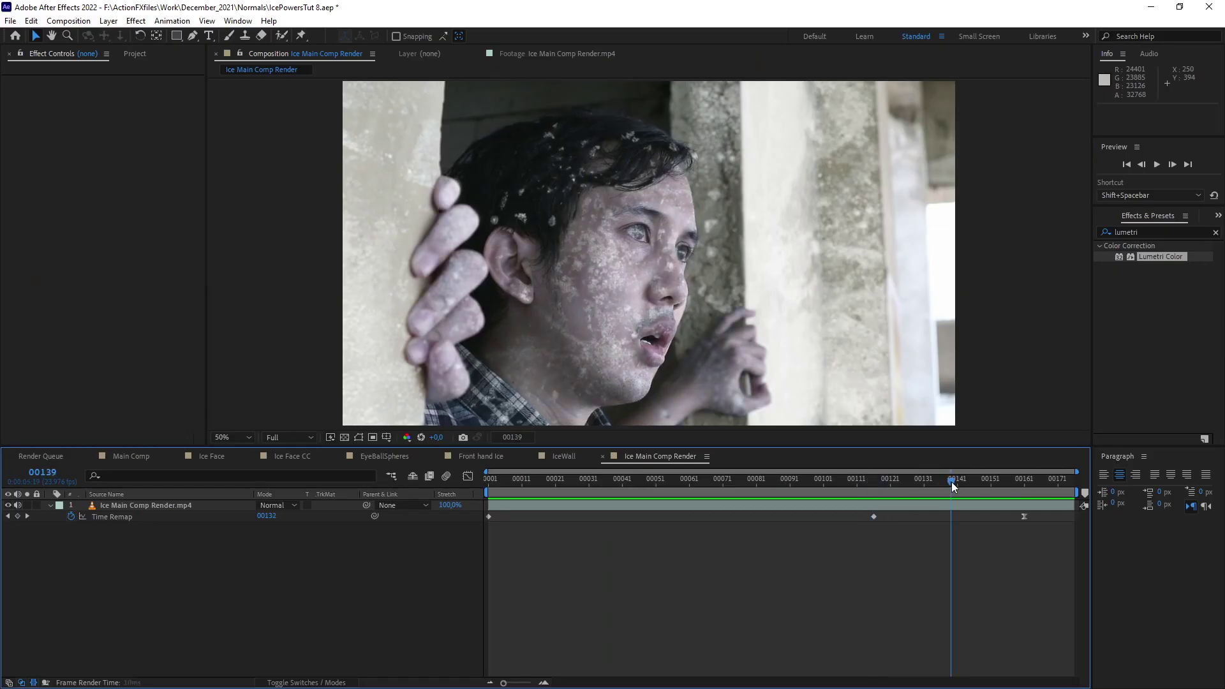
{"action": "mouse_move", "coordinate": [953, 486]}
{"action": "left_mouse_down"}
{"action": "mouse_move", "coordinate": [1011, 478]}
{"action": "mouse_move", "coordinate": [960, 475]}
{"action": "left_mouse_up"}
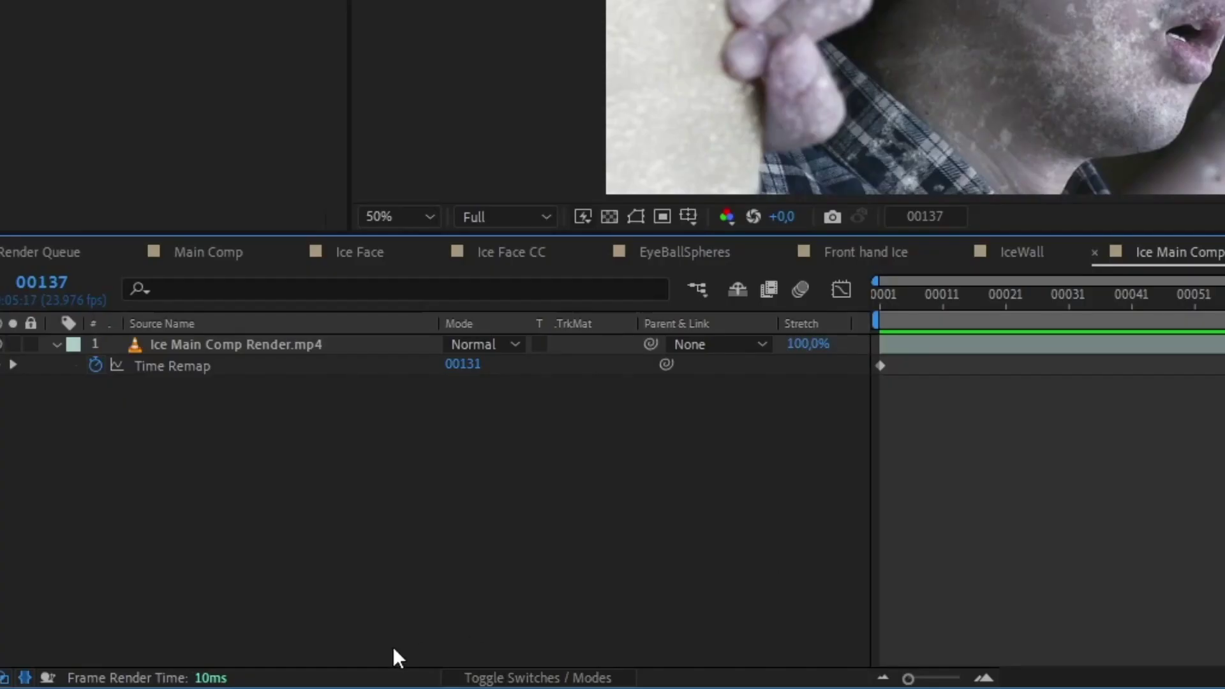
- Show the layer switches and enable frame blending on the Ice Main Comp Render.mp4 layer
{"action": "left_click", "coordinate": [306, 682]}
{"action": "left_click", "coordinate": [537, 678]}
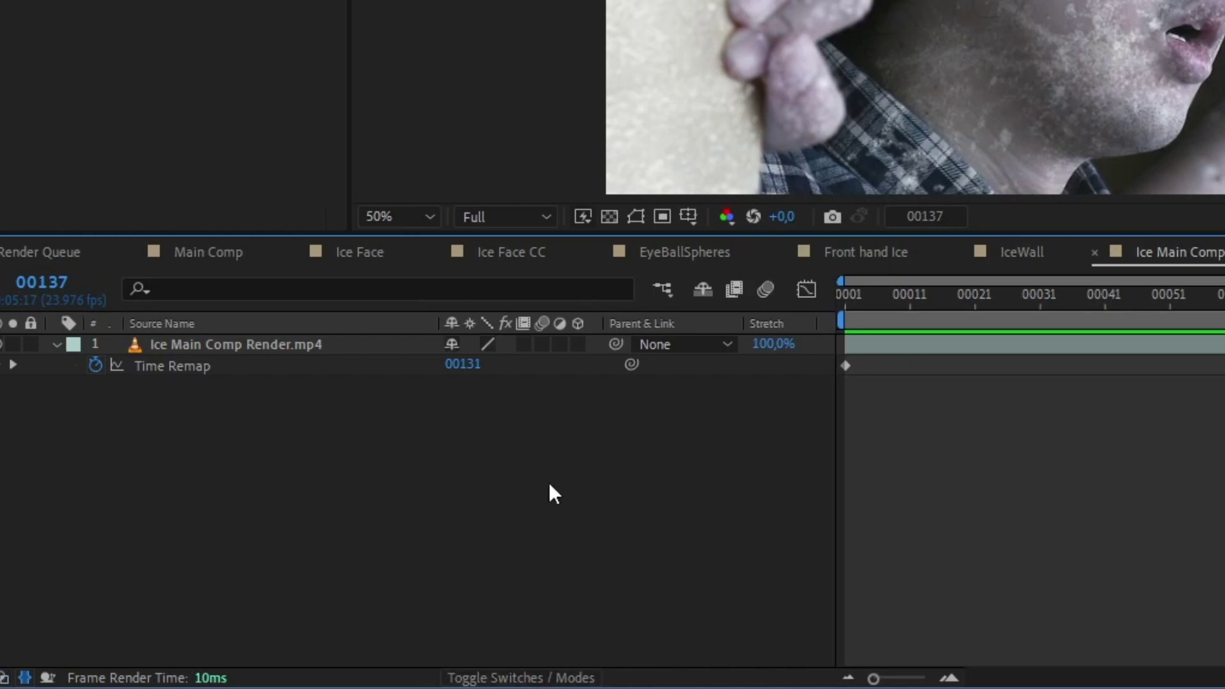
{"action": "left_click", "coordinate": [523, 344]}
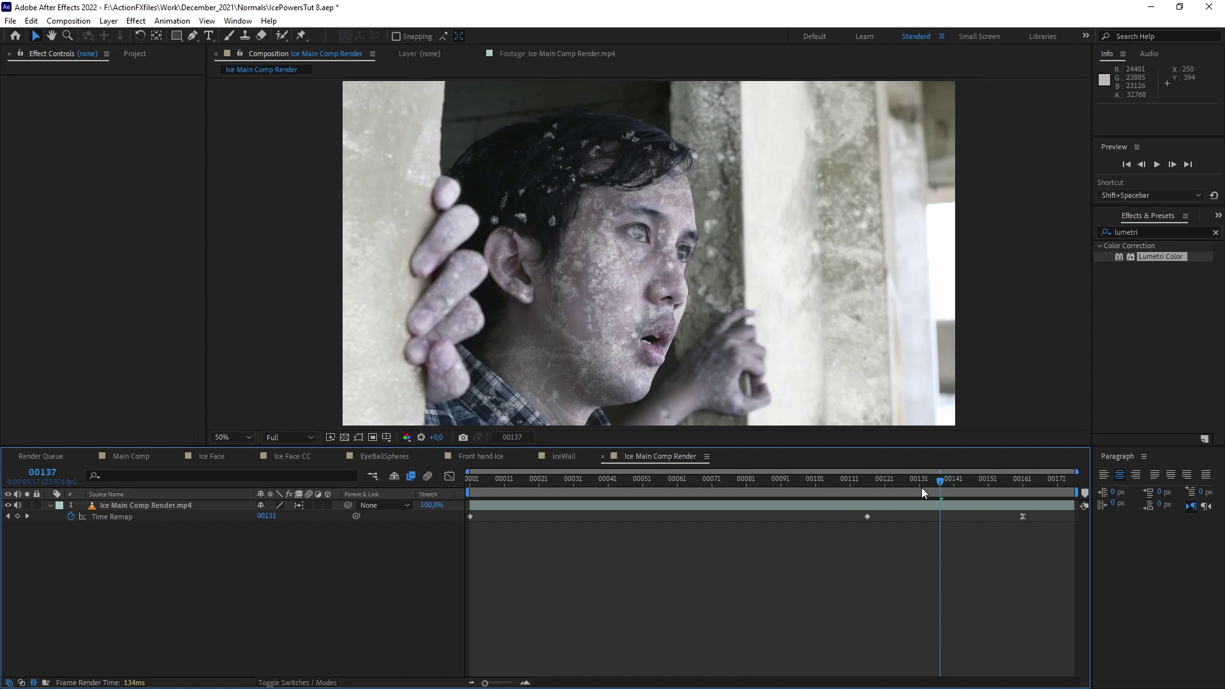
- Add Cold_Breath_Front_4_1351_2K.mov above the render and shift the layer to start at about frame 85
{"action": "left_click", "coordinate": [134, 53]}
{"action": "left_click_drag", "start_coordinate": [109, 217], "coordinate": [680, 319]}
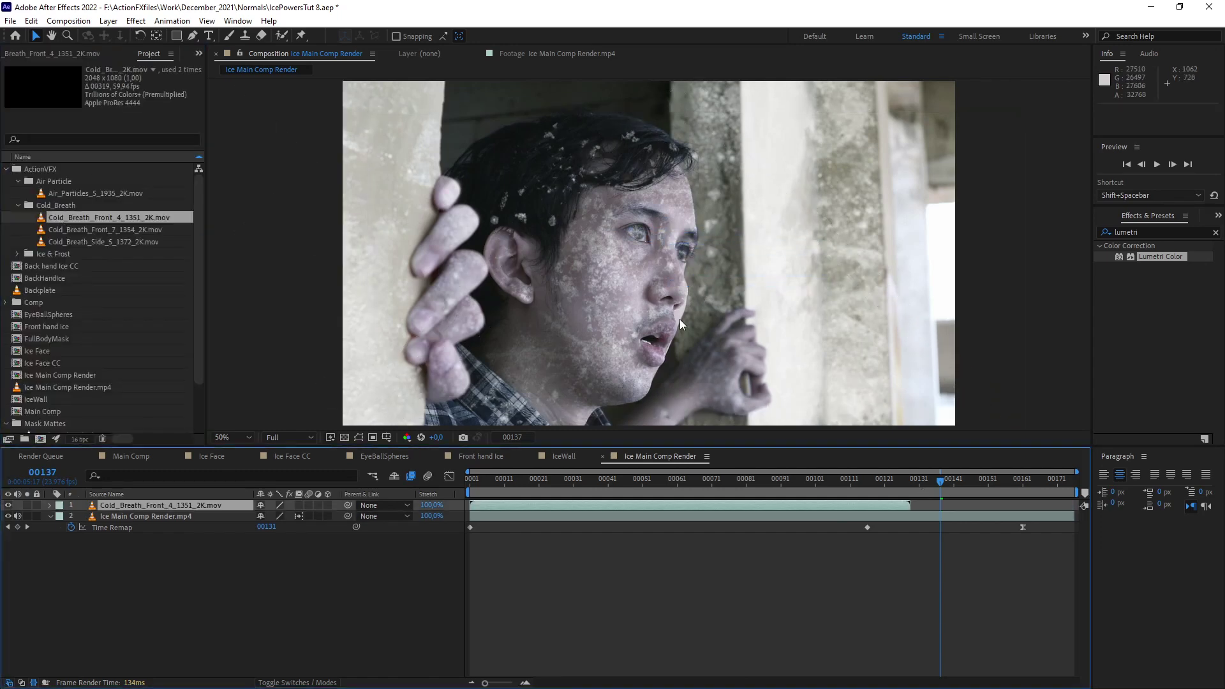
{"action": "left_click_drag", "start_coordinate": [482, 505], "coordinate": [773, 506]}
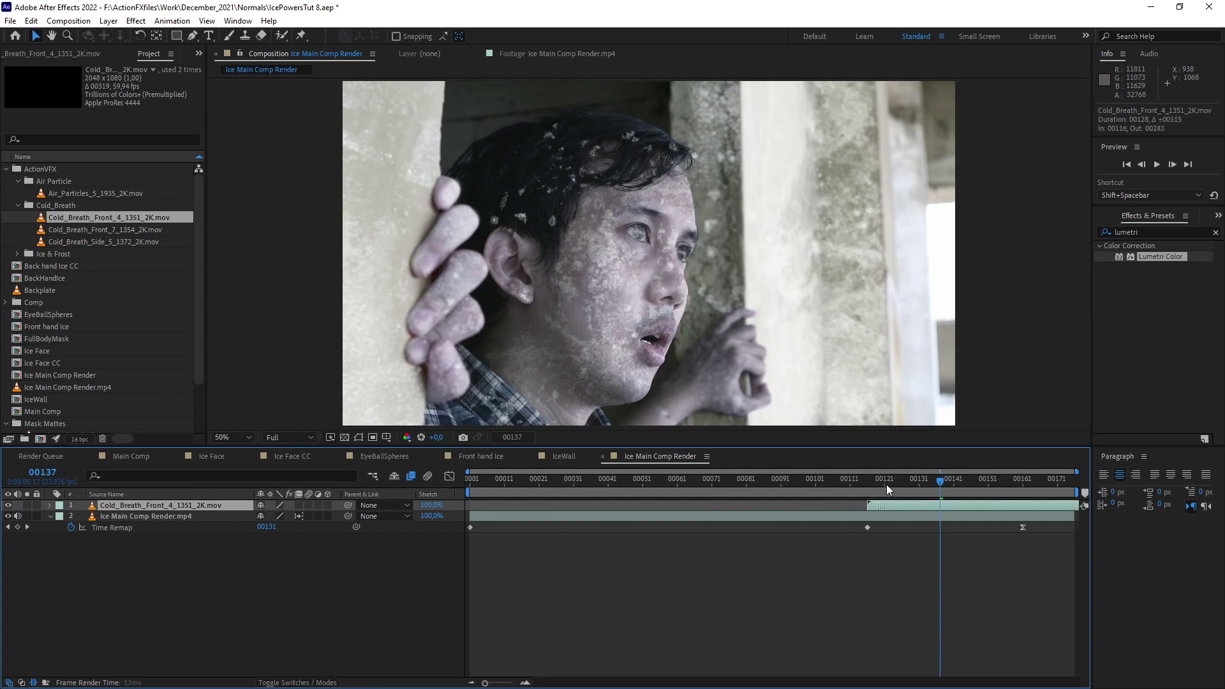
{"action": "left_click_drag", "start_coordinate": [887, 484], "coordinate": [860, 483]}
- Add Air_Particles_5_1935_2K.mov as the top layer, scale it to 158% and shift it horizontally in the frame
{"action": "left_click_drag", "start_coordinate": [95, 192], "coordinate": [649, 315]}
{"action": "key", "text": "s"}
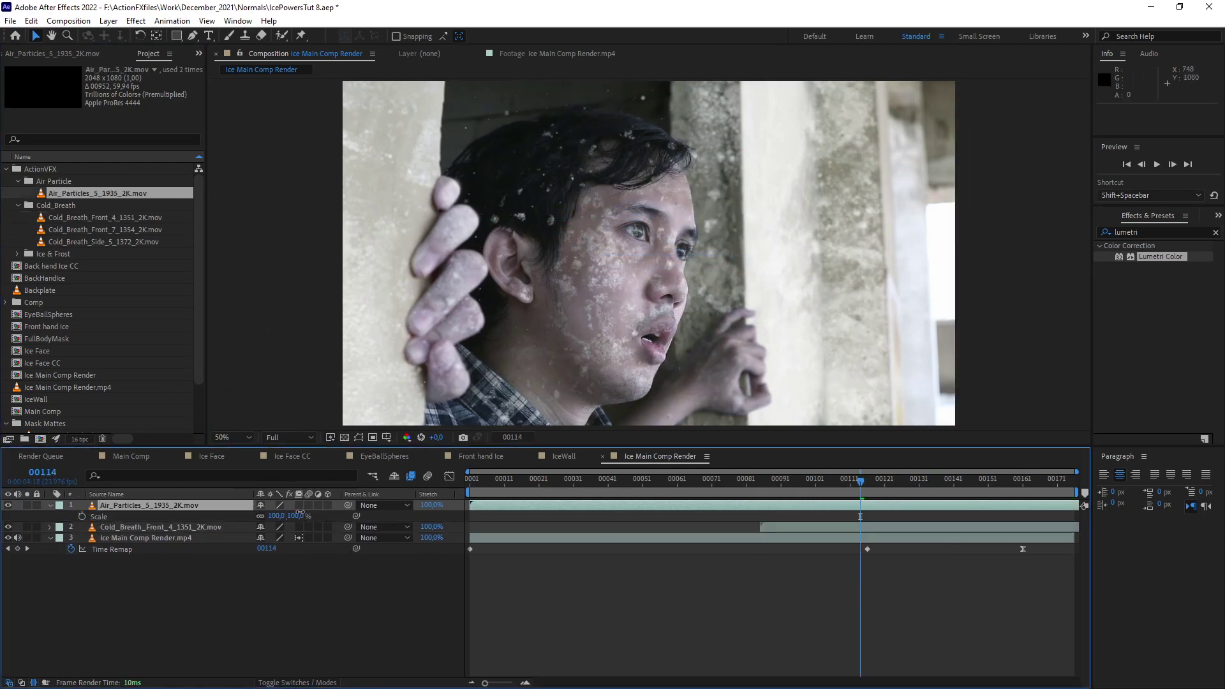
{"action": "left_click_drag", "start_coordinate": [274, 516], "coordinate": [312, 516]}
{"action": "left_click_drag", "start_coordinate": [523, 306], "coordinate": [582, 307]}
- Slow down the Air_Particles_5_1935_2K.mov layer with a time stretch factor of 200%
{"action": "left_click", "coordinate": [431, 505]}
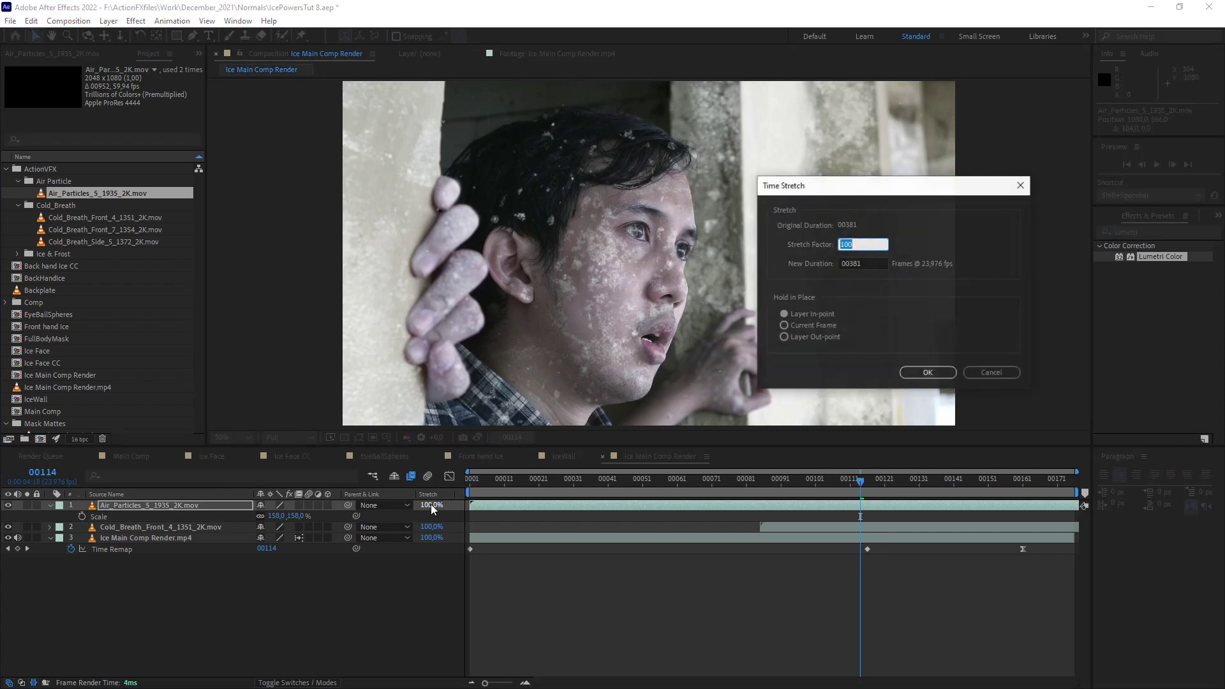
{"action": "type", "text": "200"}
{"action": "key", "text": "Return"}
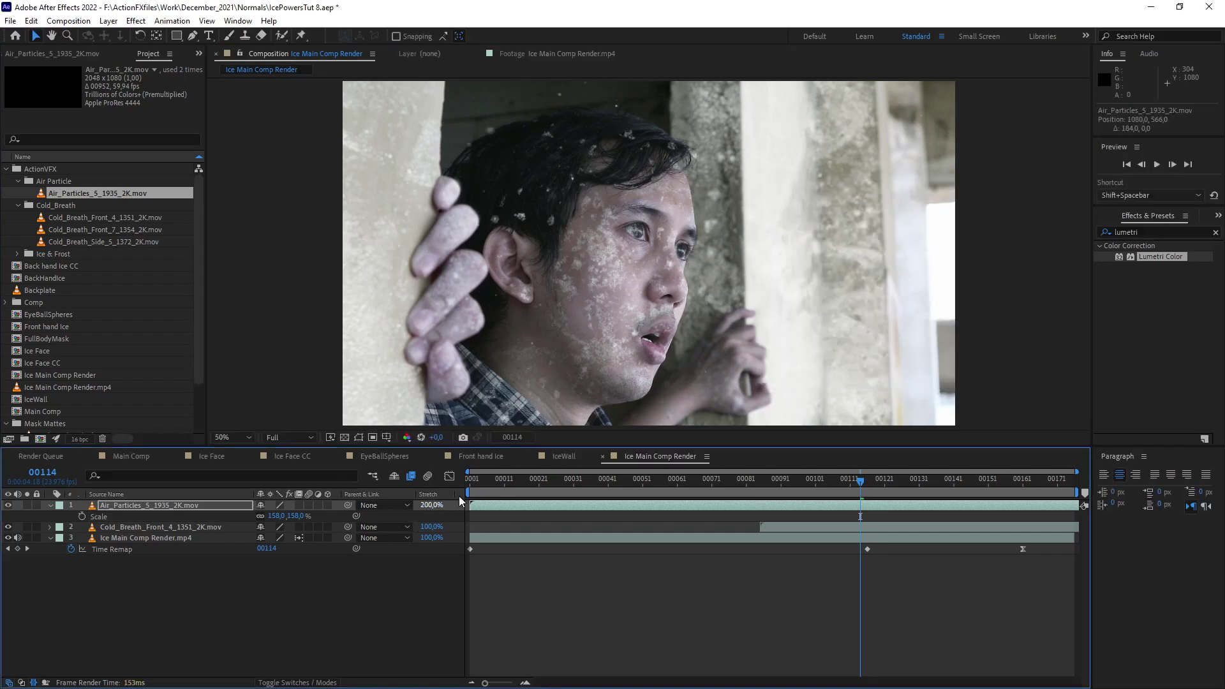
- Create an adjustment layer above all layers and apply Lumetri Color to it
{"action": "left_click", "coordinate": [109, 21]}
{"action": "mouse_move", "coordinate": [128, 35]}
{"action": "left_click", "coordinate": [361, 120]}
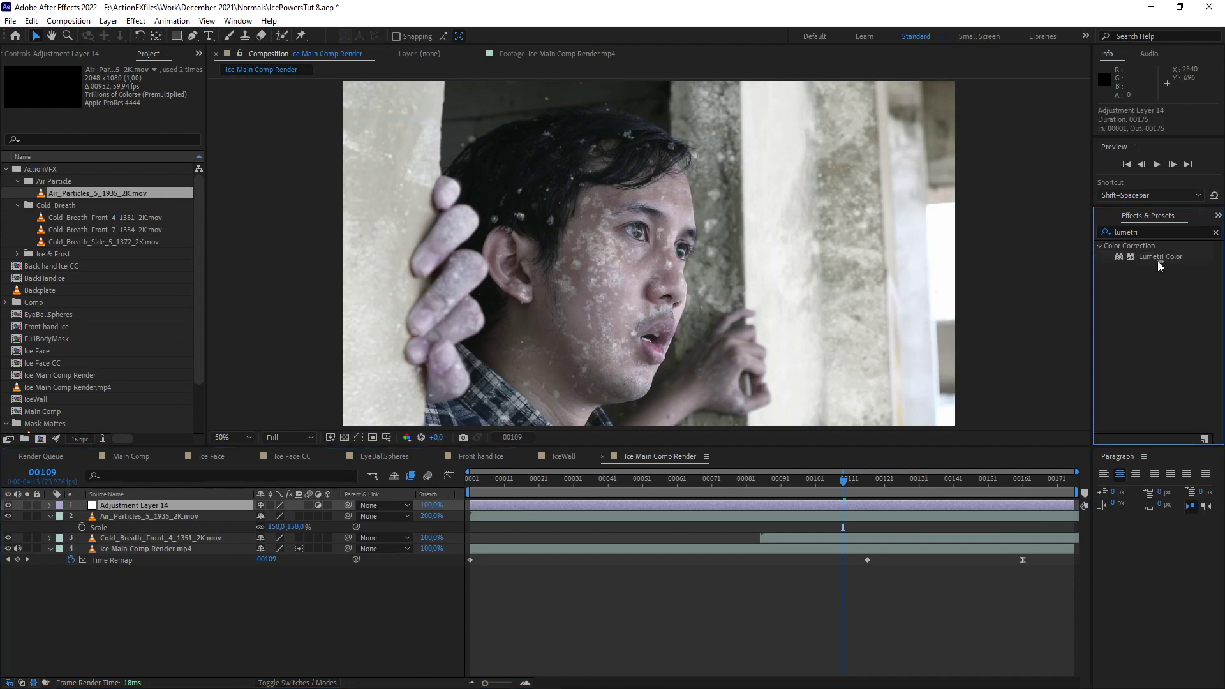
{"action": "left_click_drag", "start_coordinate": [1160, 257], "coordinate": [179, 508]}
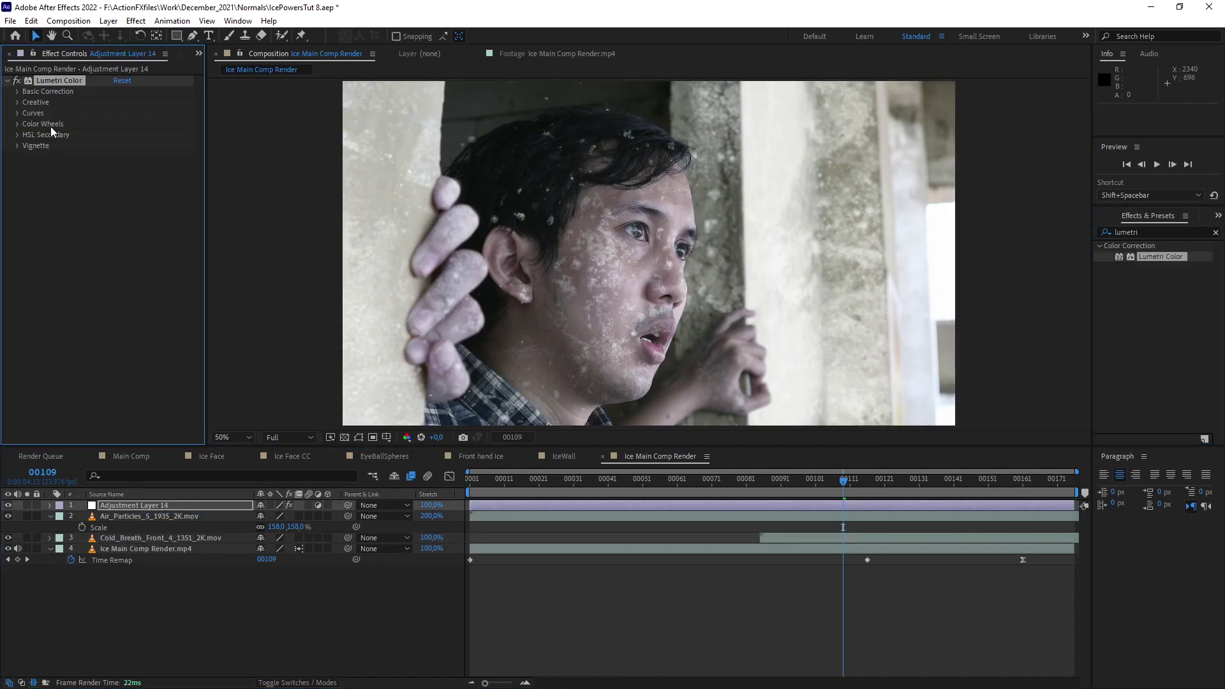
- Grade the adjustment layer to a cold blue, higher-contrast look with Lumetri's Basic Correction and Curves
{"action": "left_click", "coordinate": [18, 92]}
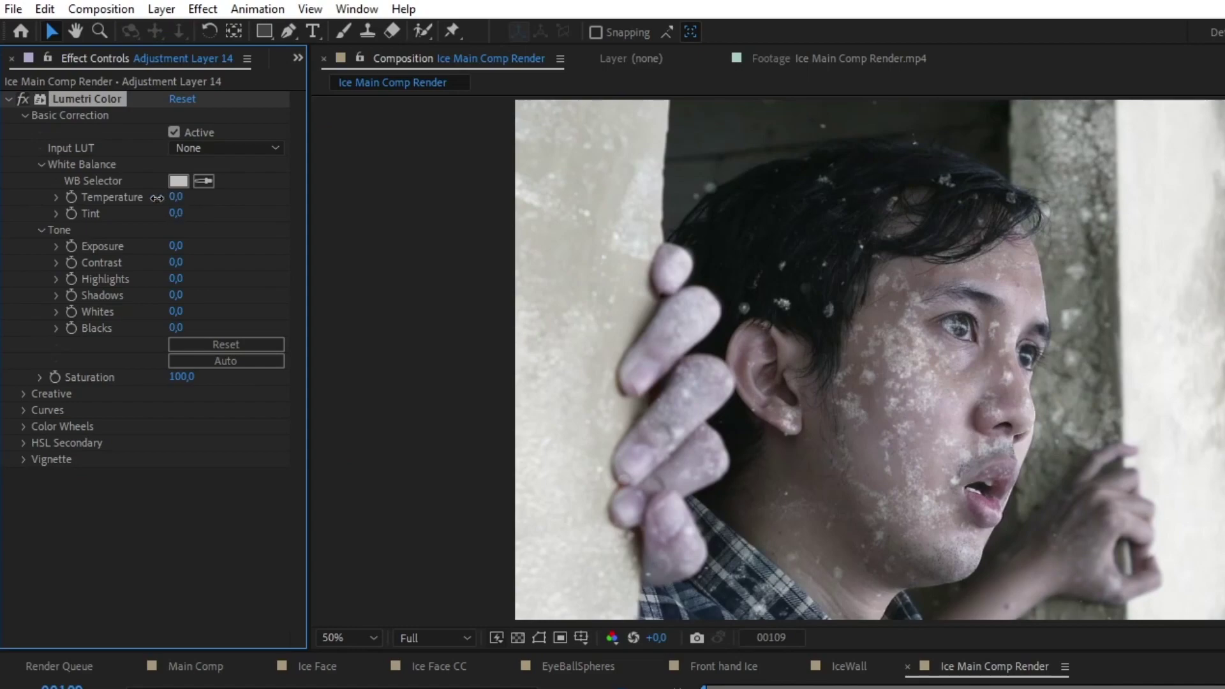
{"action": "left_click", "coordinate": [21, 411]}
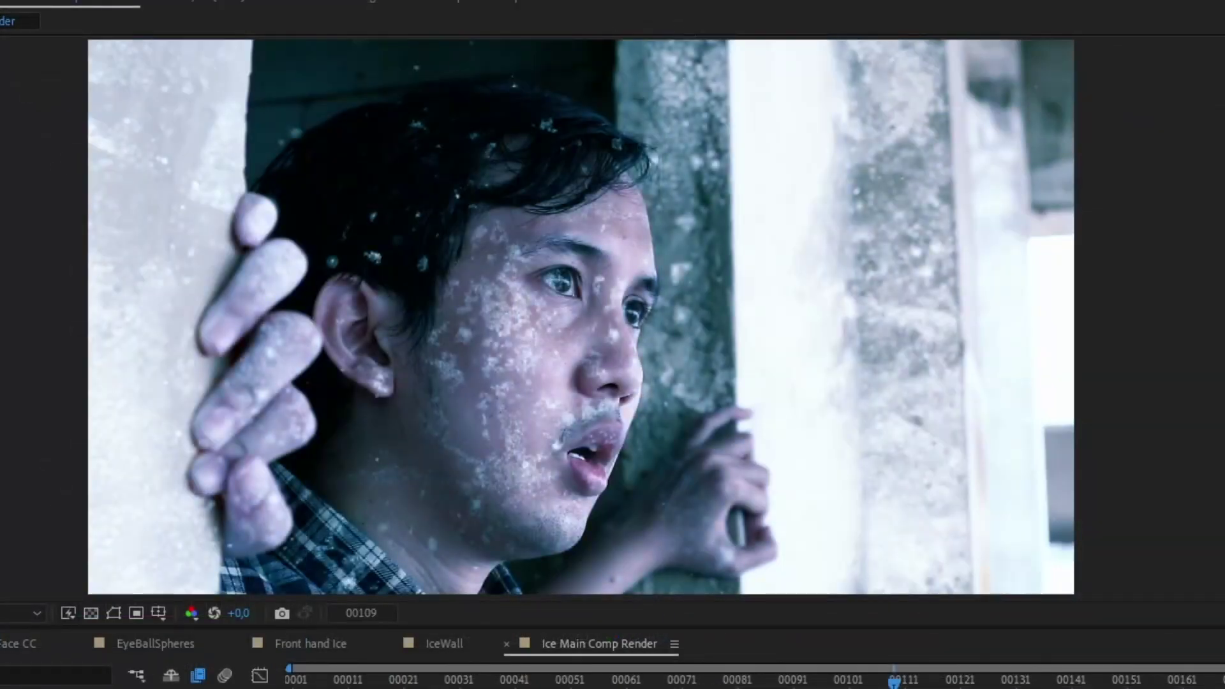